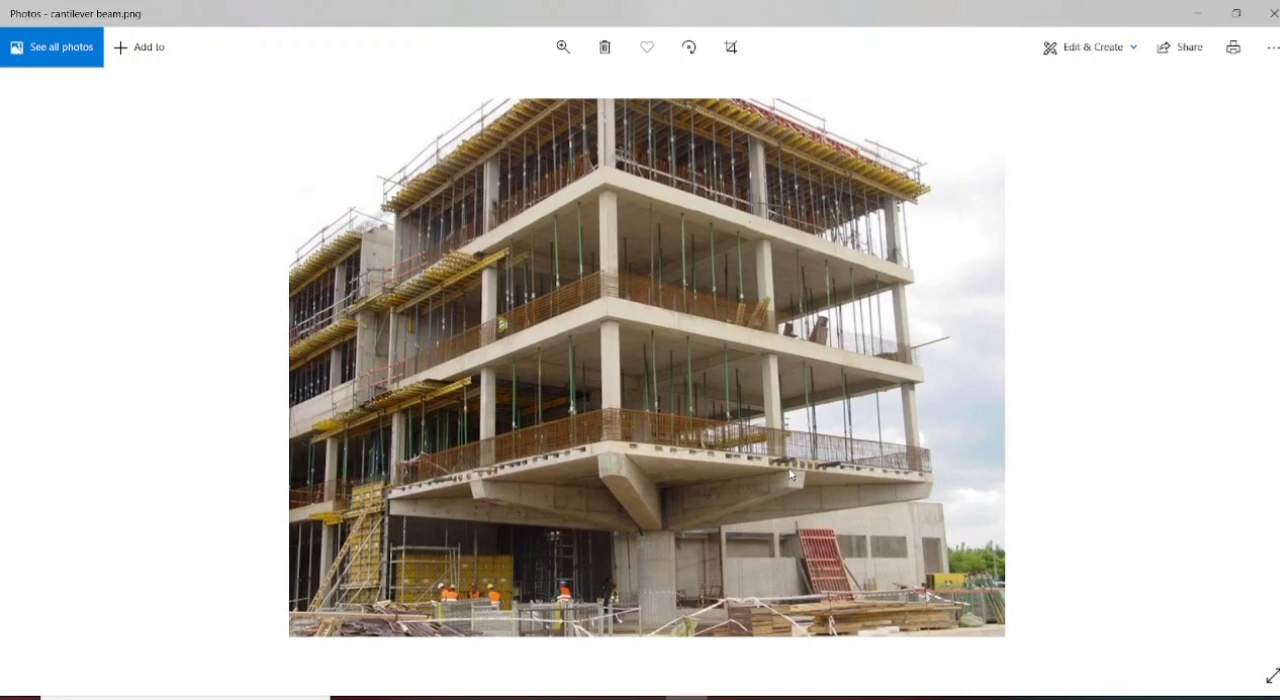
# - Look through the reference photos of cantilever beams and their reinforcement
pyautogui.press('Right')
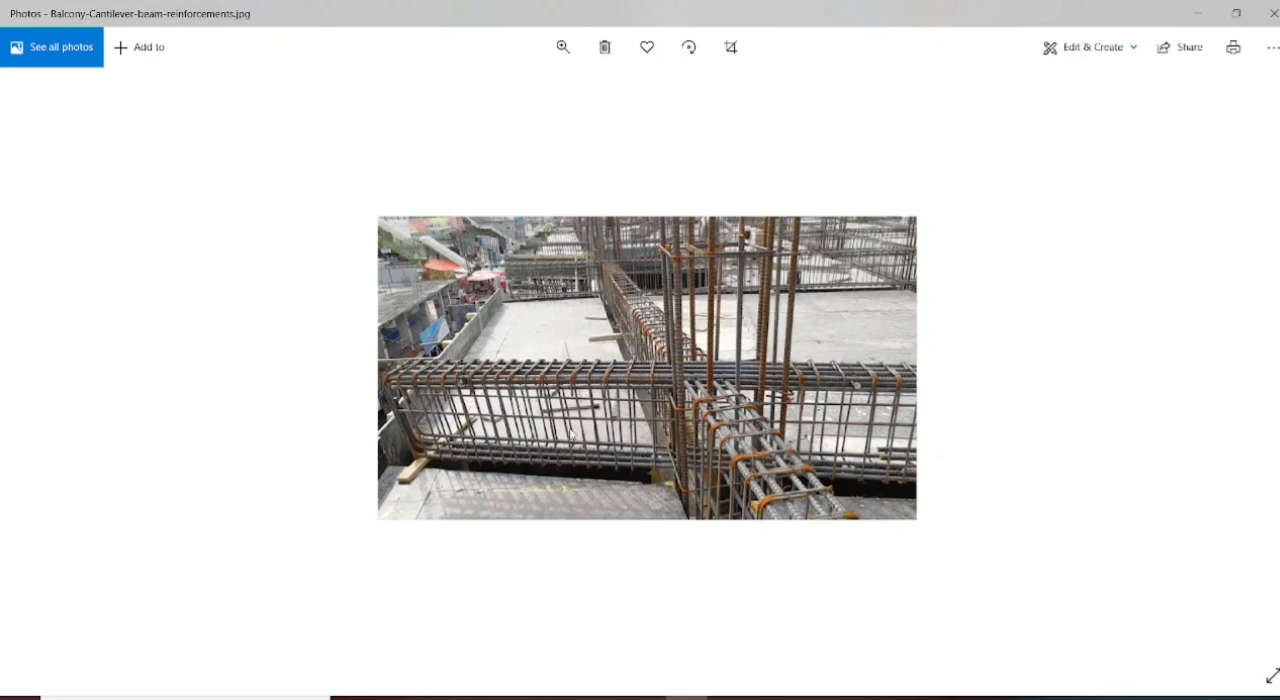
pyautogui.press('Left')
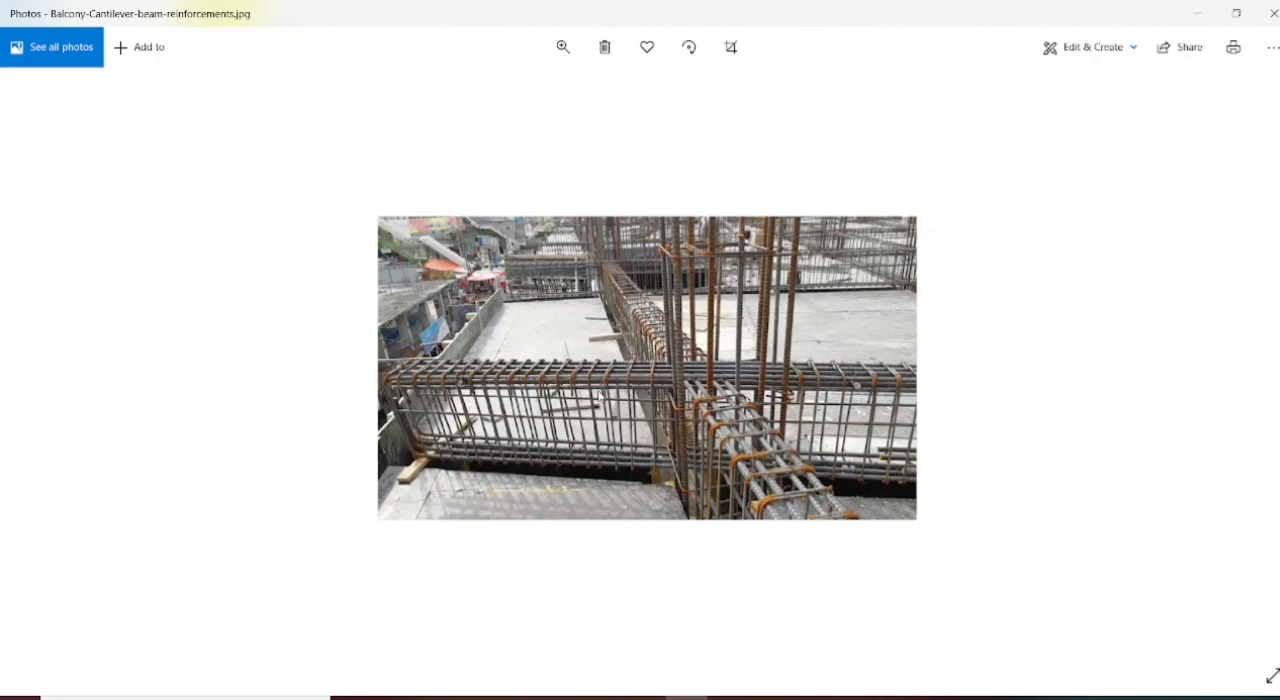
pyautogui.press('Right')
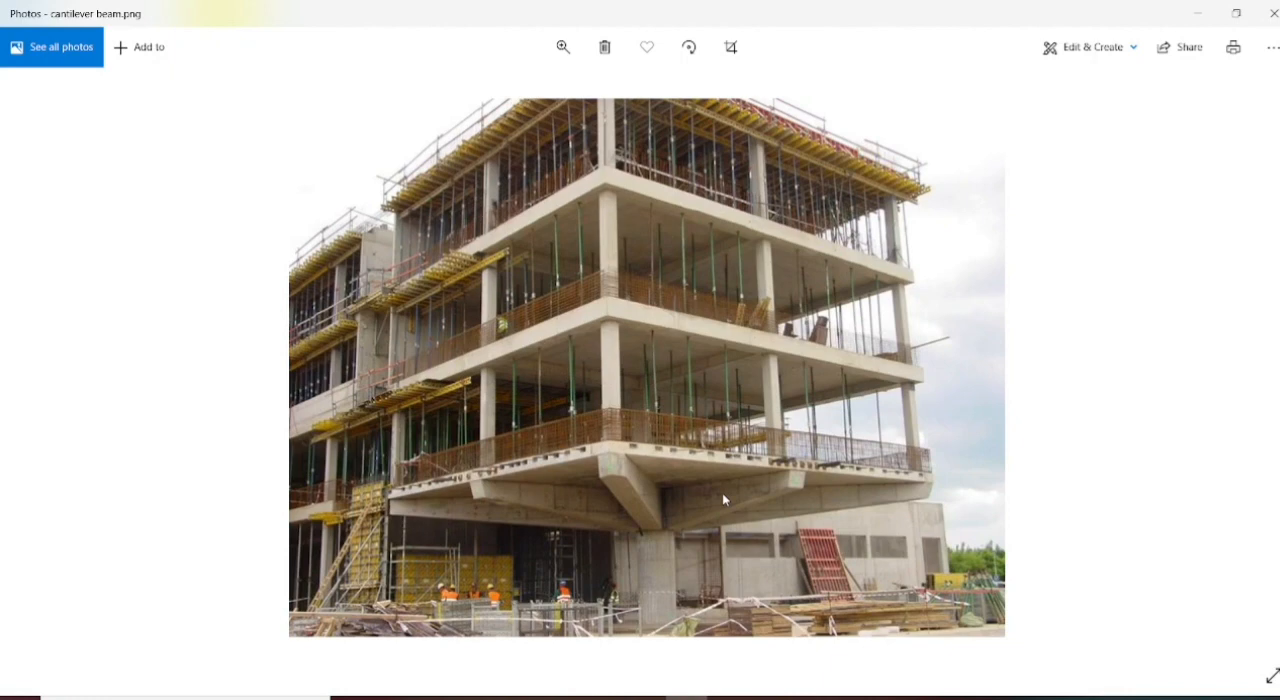
pyautogui.press('Right')
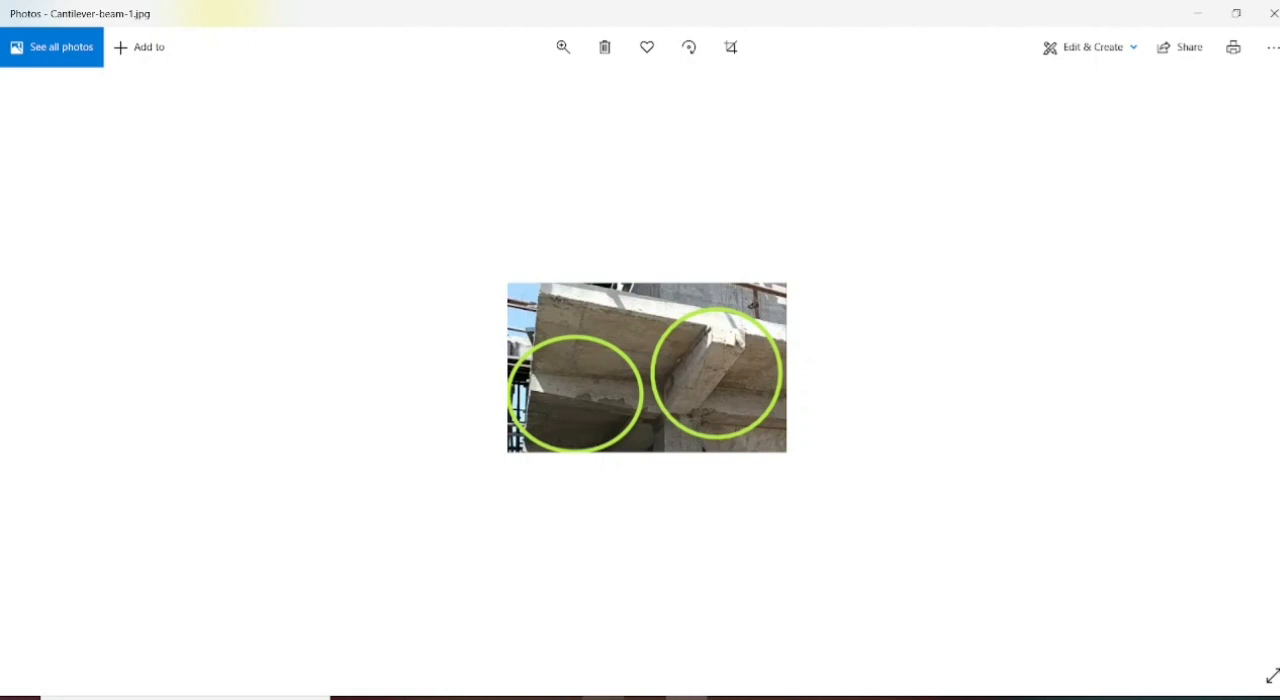
# - Switch to ETABS and initialize the model with built-in Metric SI settings, Indian steel sections, IS 800:2007 and IS 456:2000
pyautogui.click(603, 698)
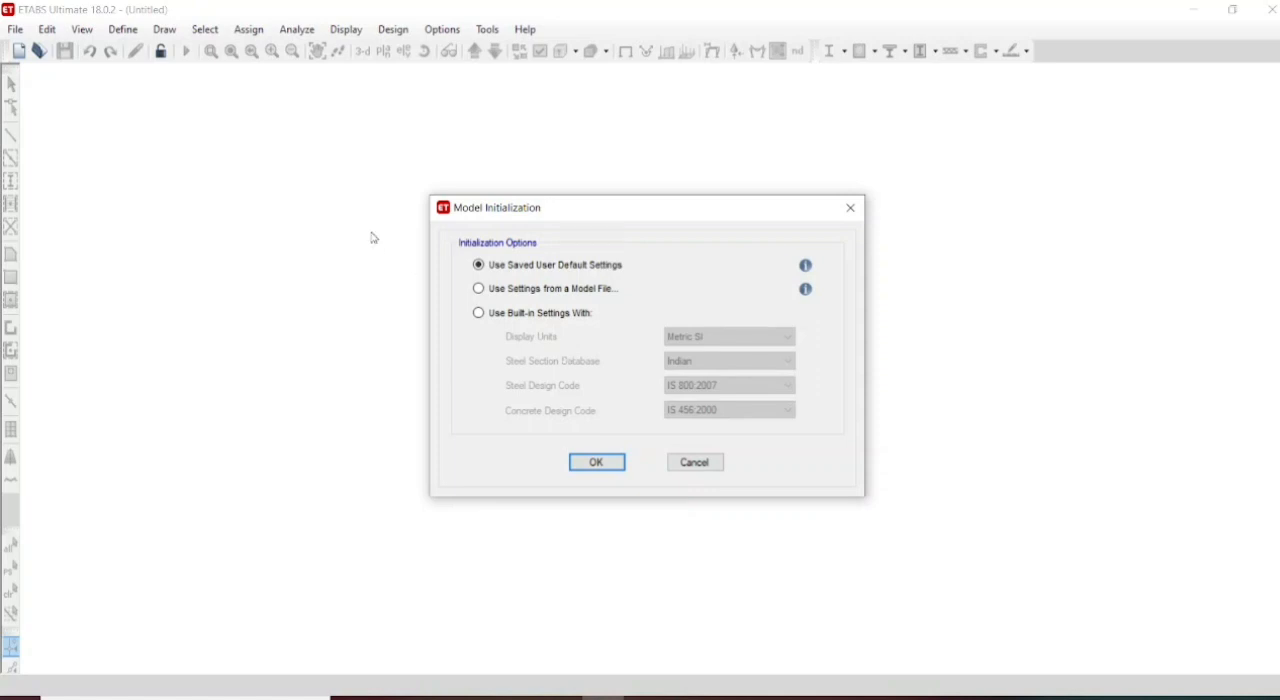
pyautogui.click(480, 313)
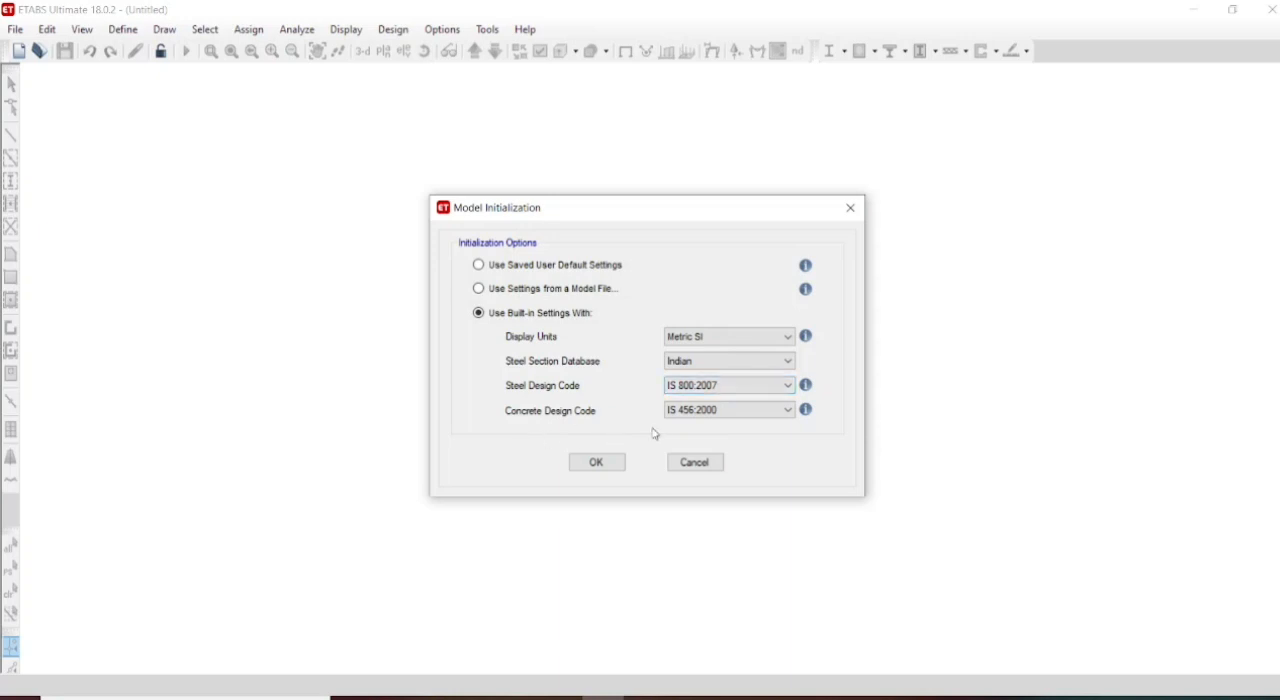
pyautogui.click(596, 463)
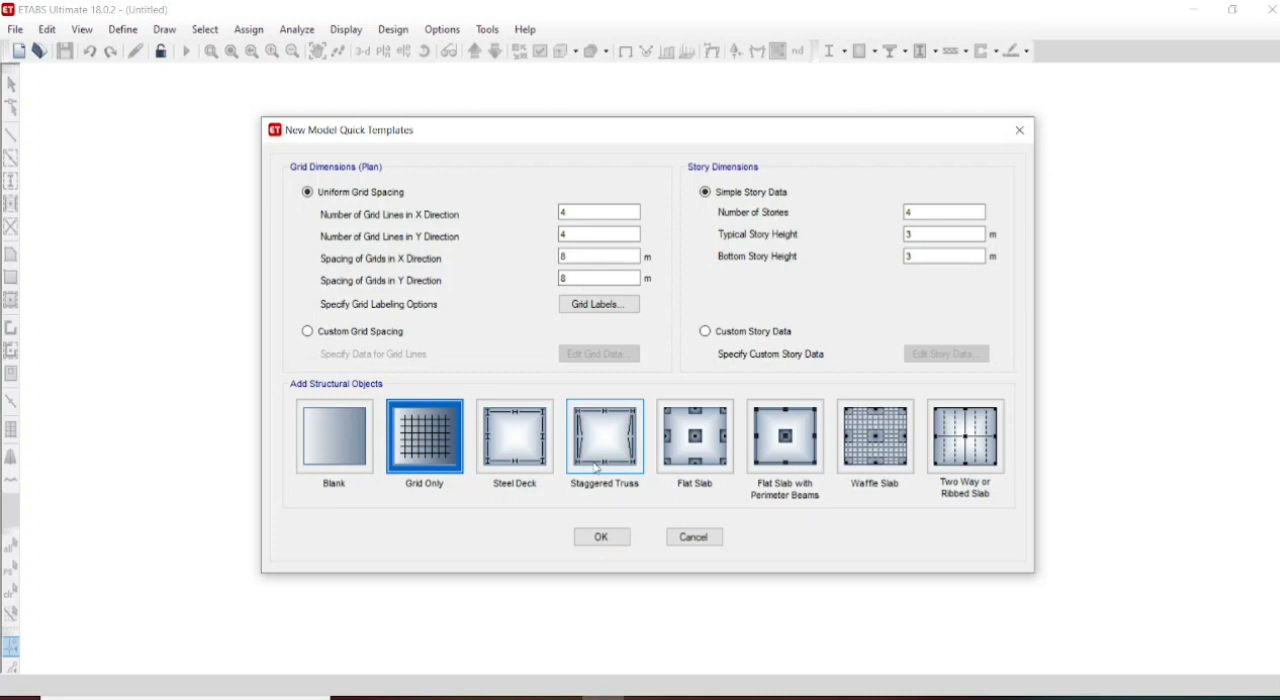
# - Define a uniform grid with 2 lines in X and 2 in Y, spaced 2 m in X and 1 m in Y
pyautogui.doubleClick(581, 211)
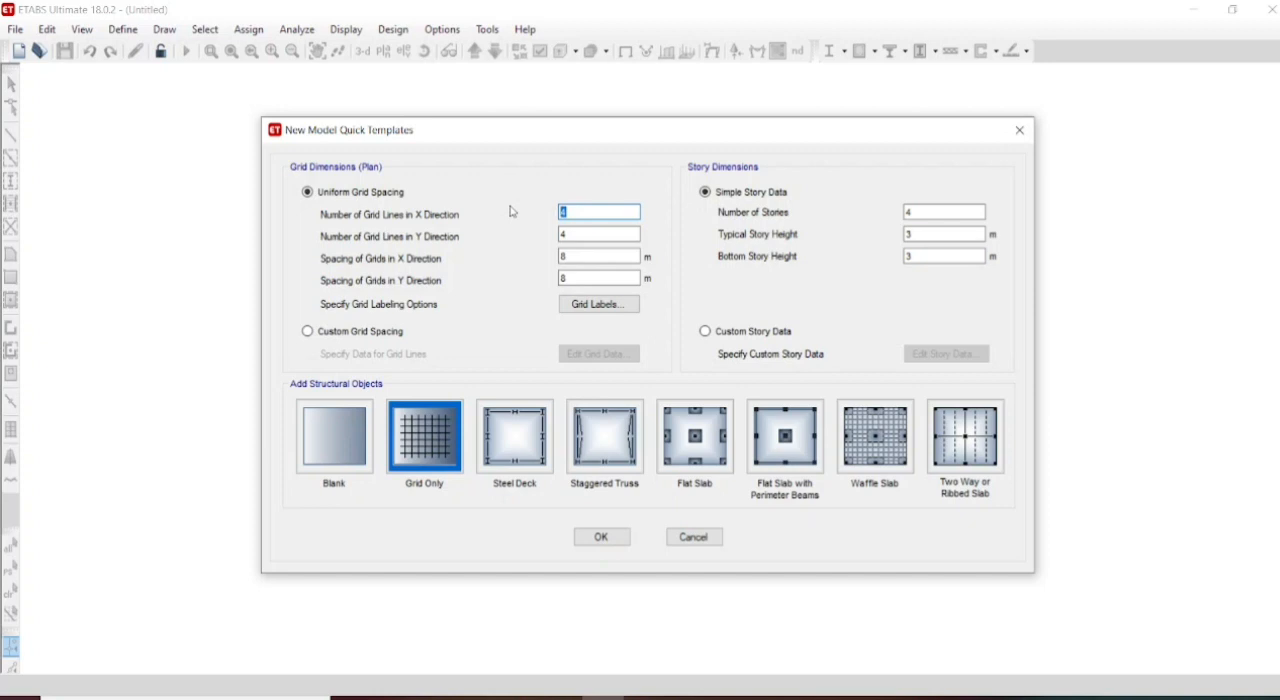
pyautogui.write('2')
pyautogui.doubleClick(582, 237)
pyautogui.write('2')
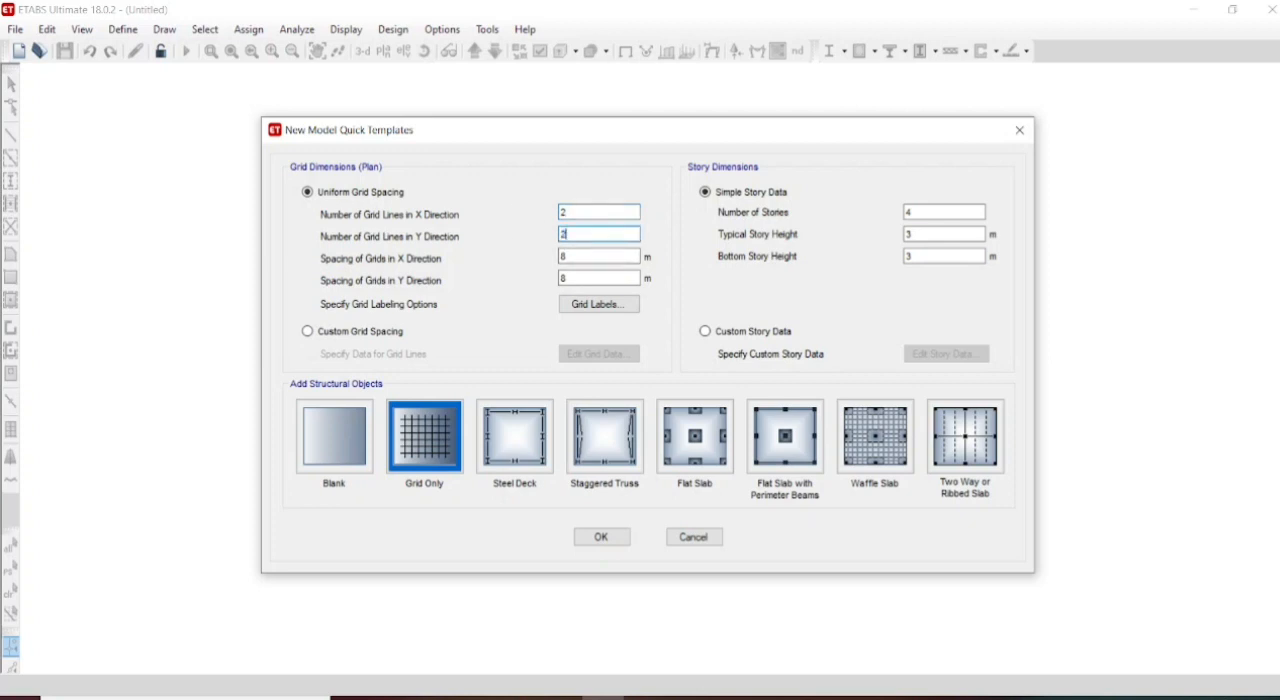
pyautogui.click(582, 252)
pyautogui.write('2')
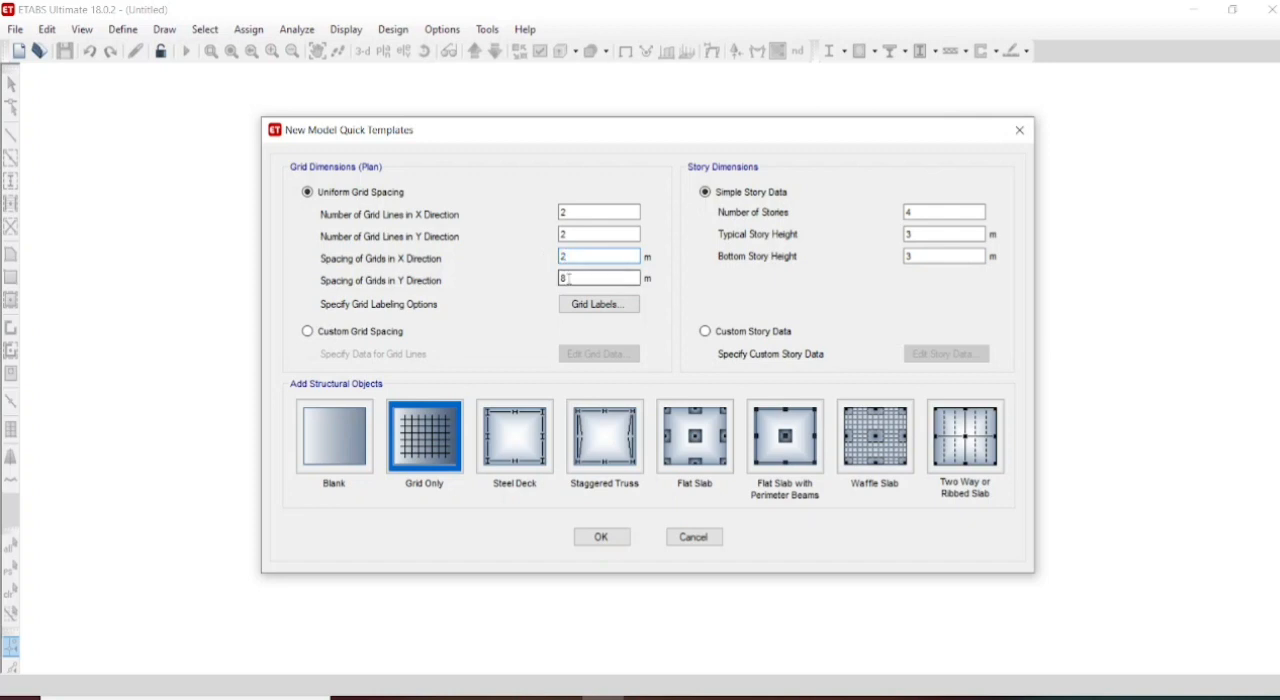
pyautogui.click(567, 279)
pyautogui.write('1')
# - Set the number of stories to 1 and create the grid-only model
pyautogui.doubleClick(912, 212)
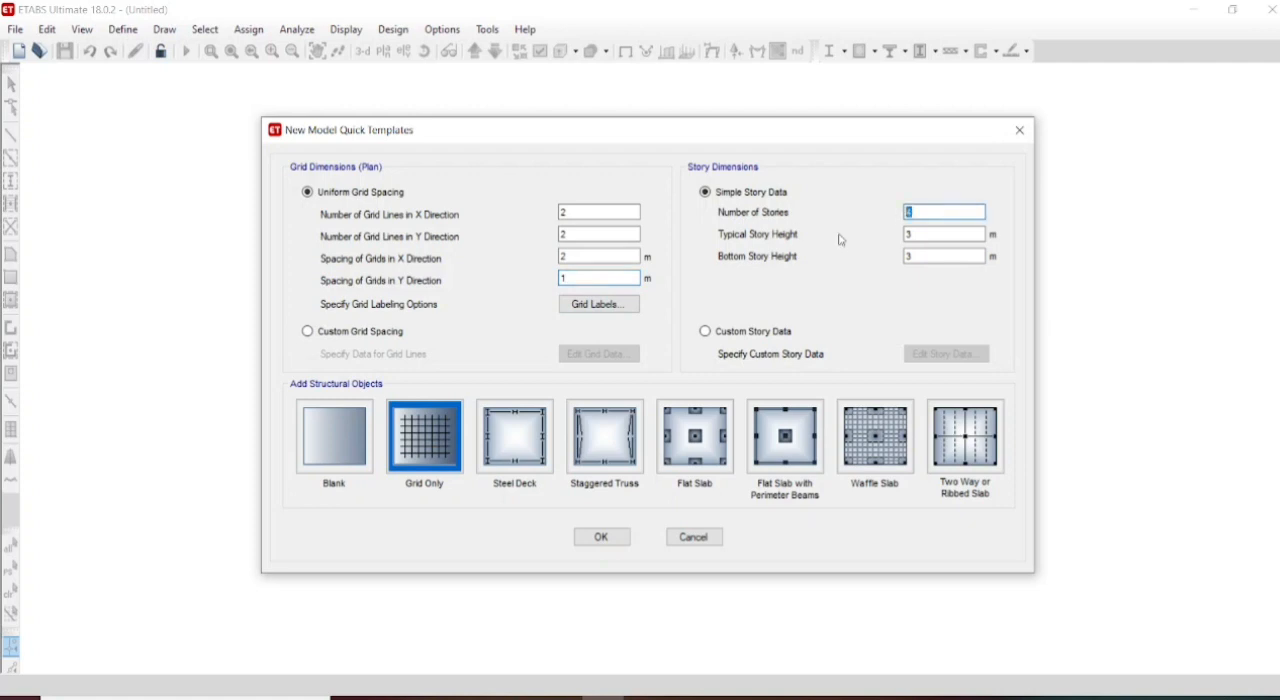
pyautogui.write('1')
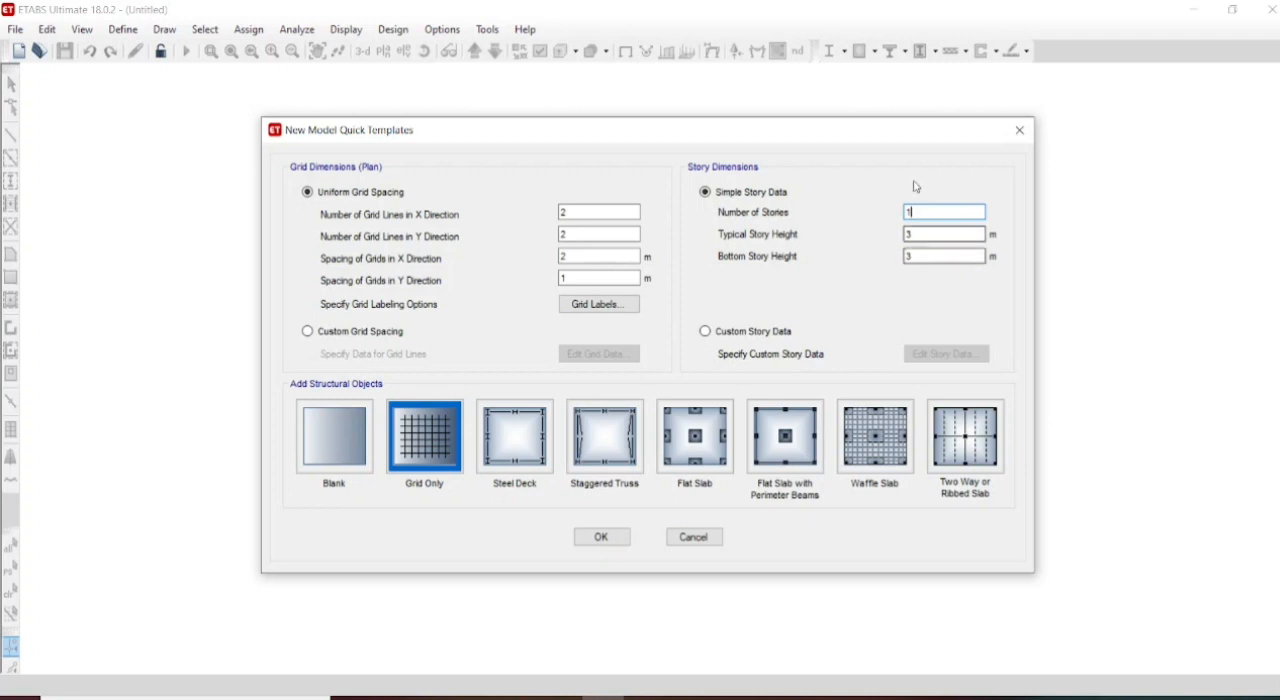
pyautogui.click(602, 537)
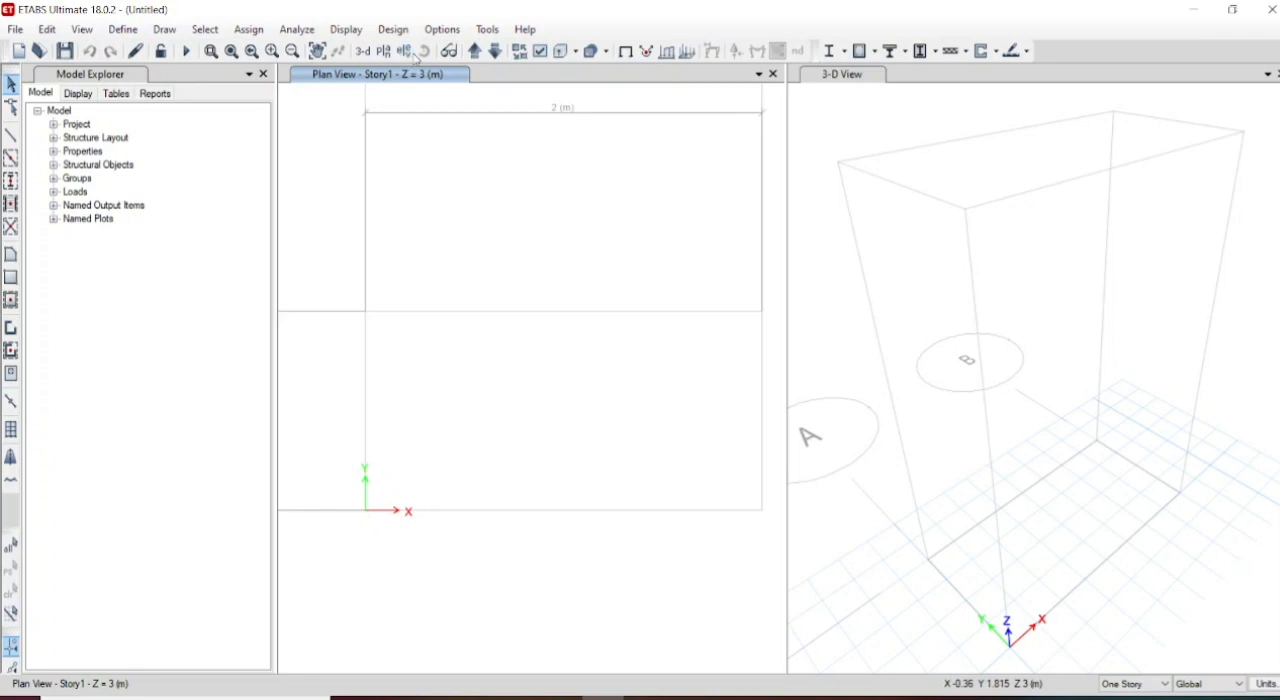
# - Add an M30 concrete material from the India region with its default property data
pyautogui.click(122, 30)
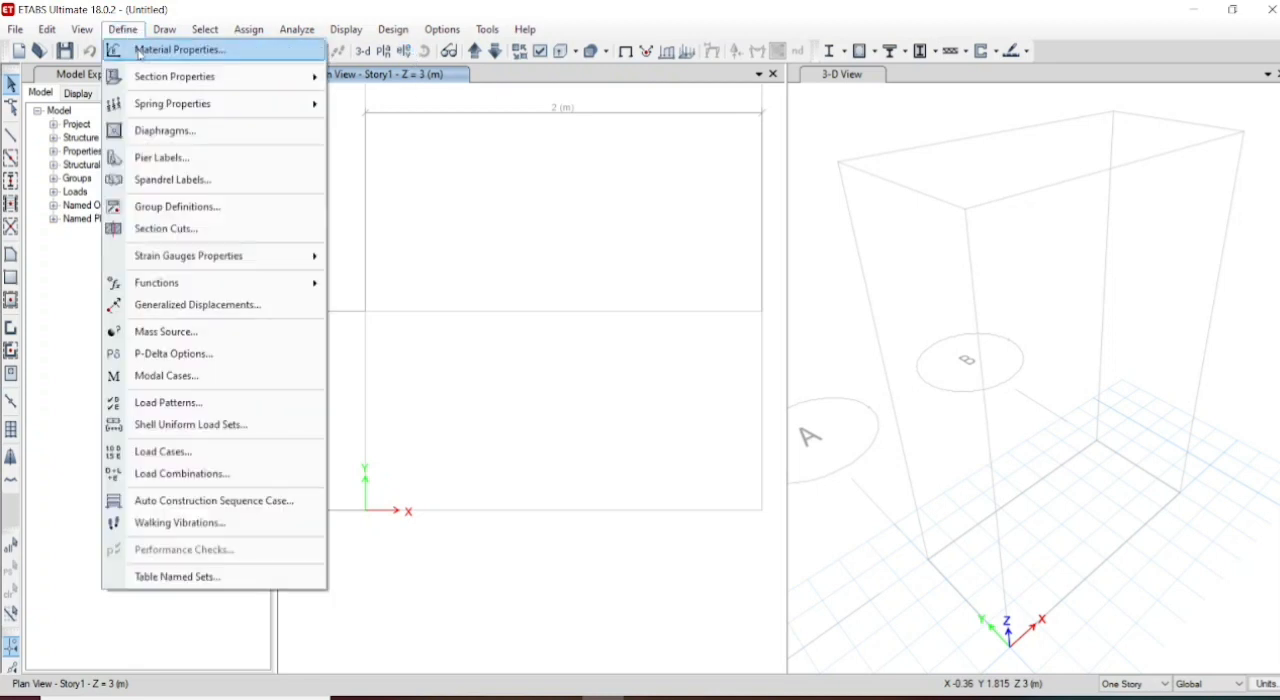
pyautogui.click(139, 52)
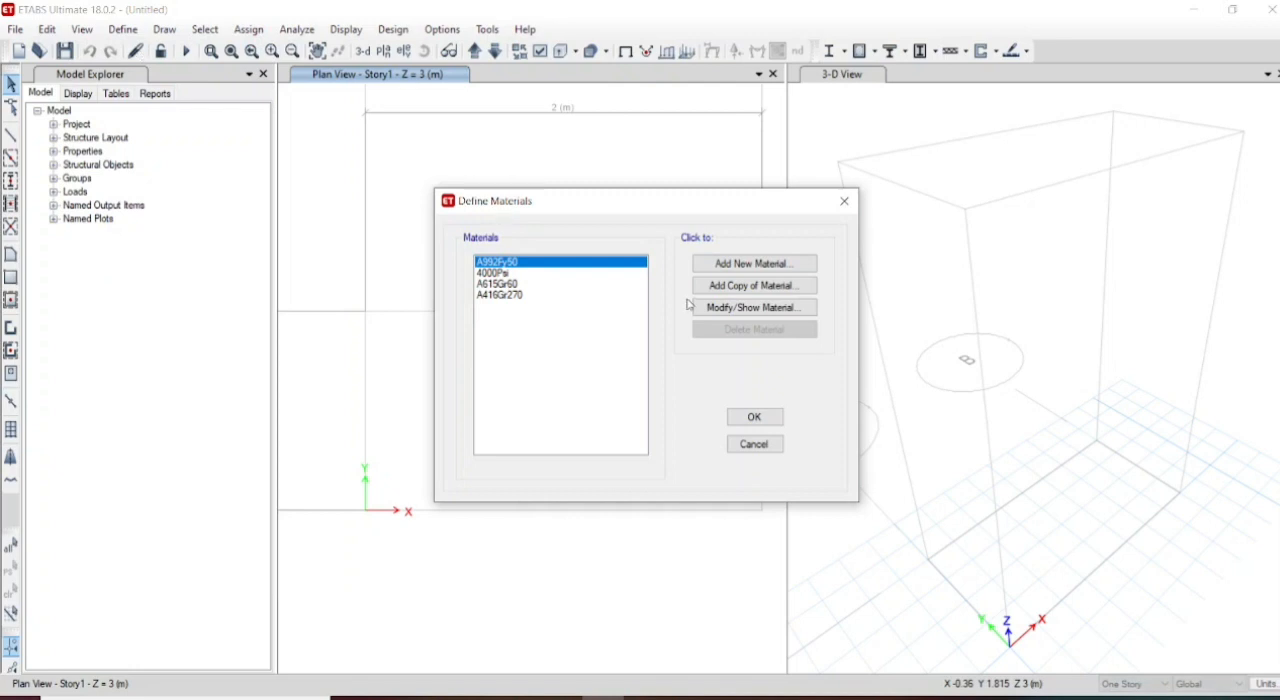
pyautogui.click(755, 266)
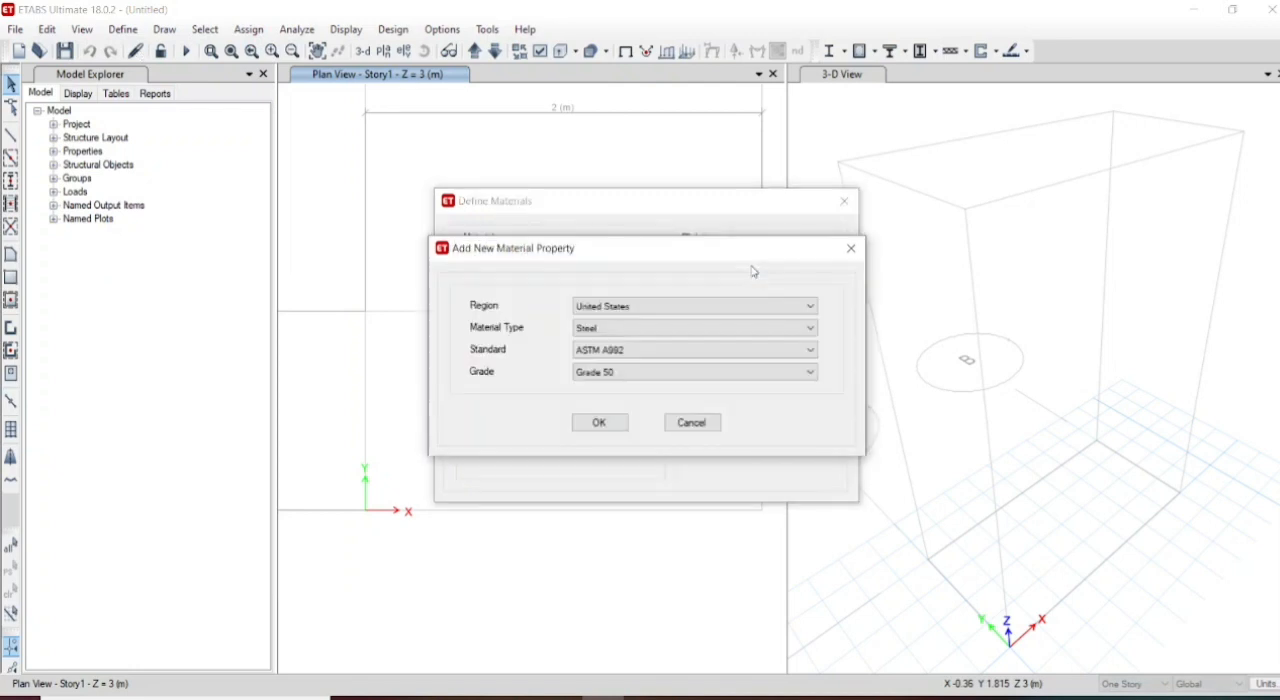
pyautogui.click(695, 307)
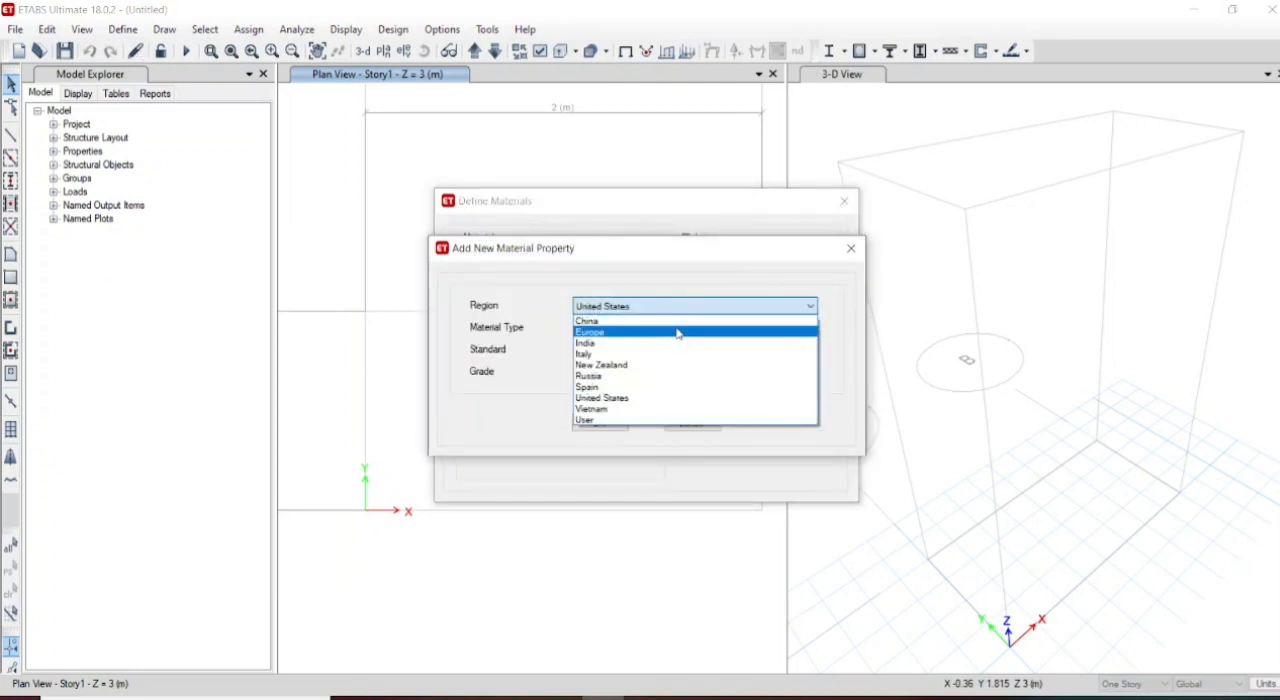
pyautogui.click(670, 342)
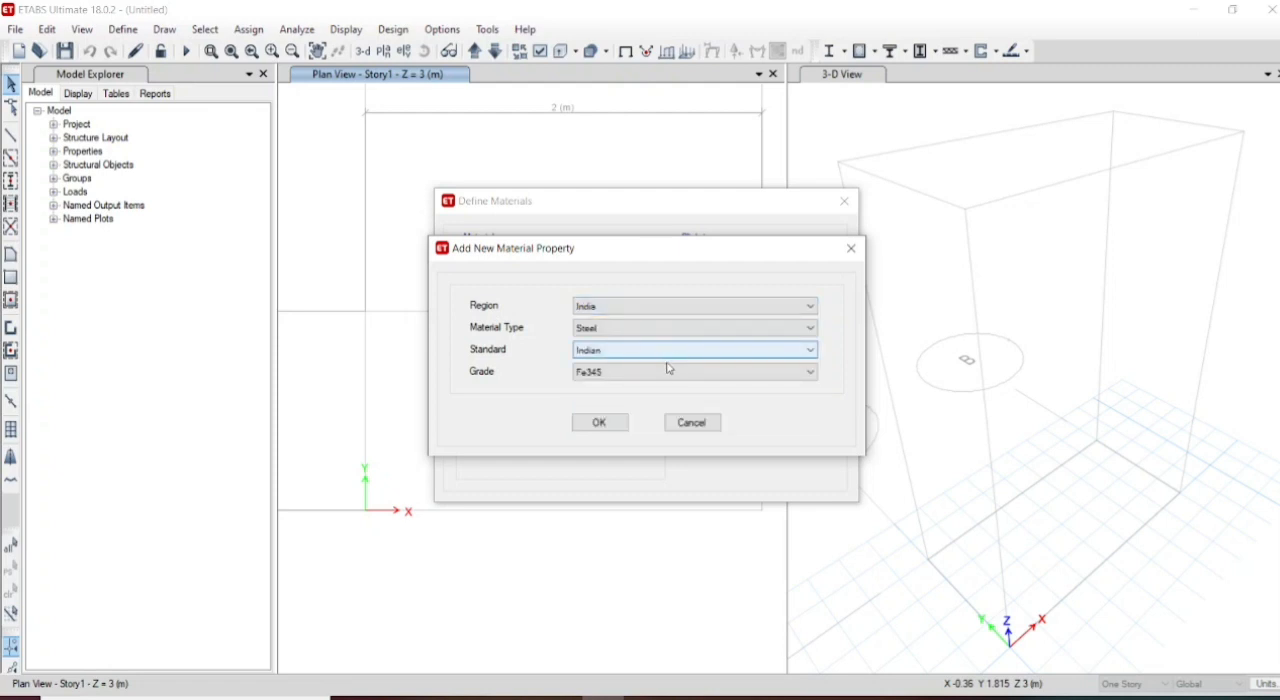
pyautogui.click(689, 331)
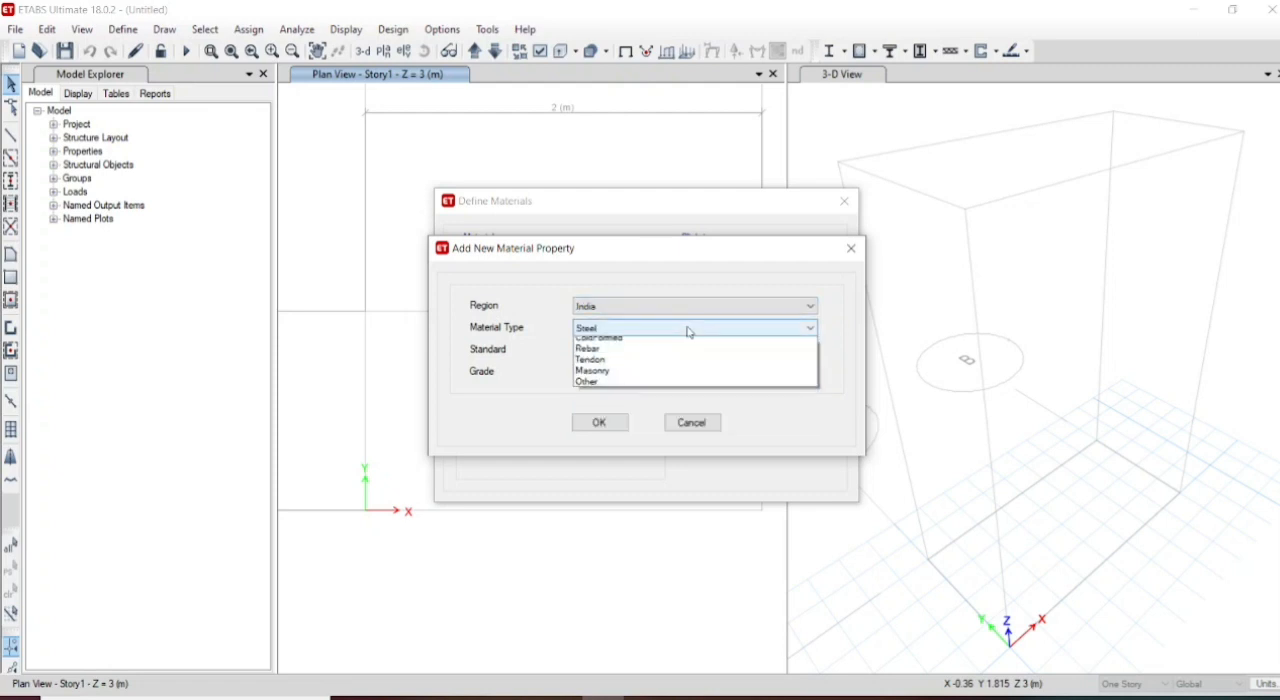
pyautogui.click(665, 356)
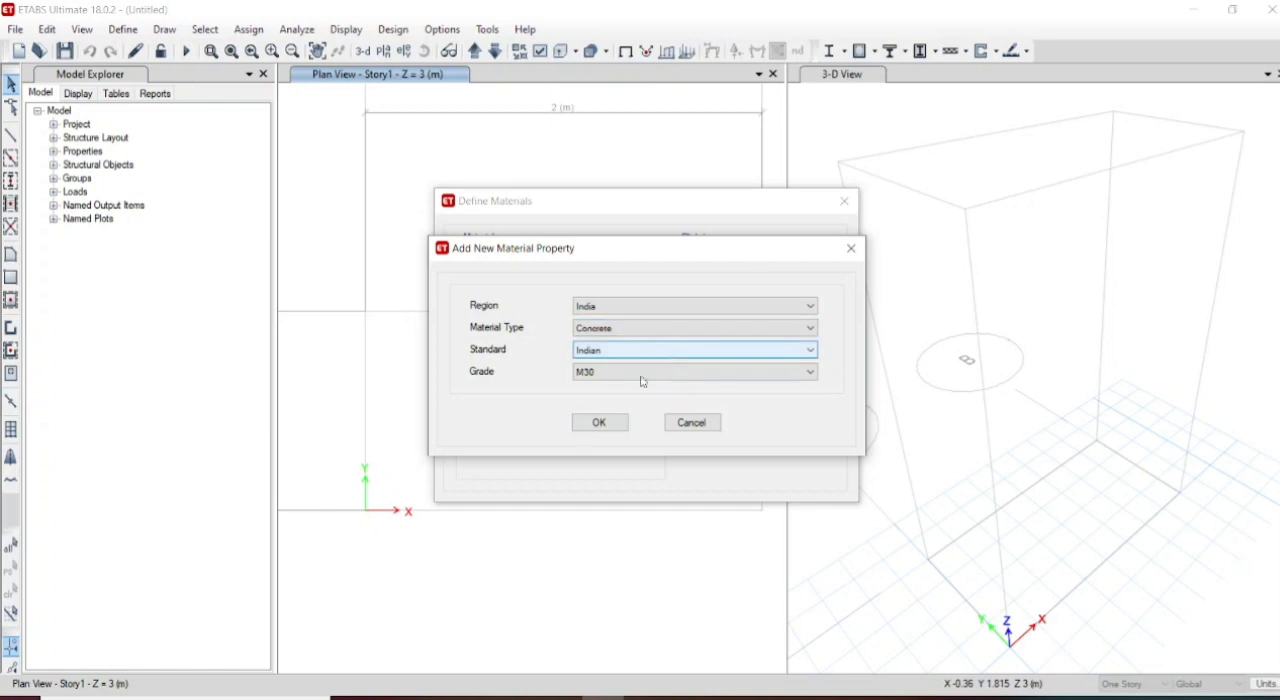
pyautogui.click(601, 423)
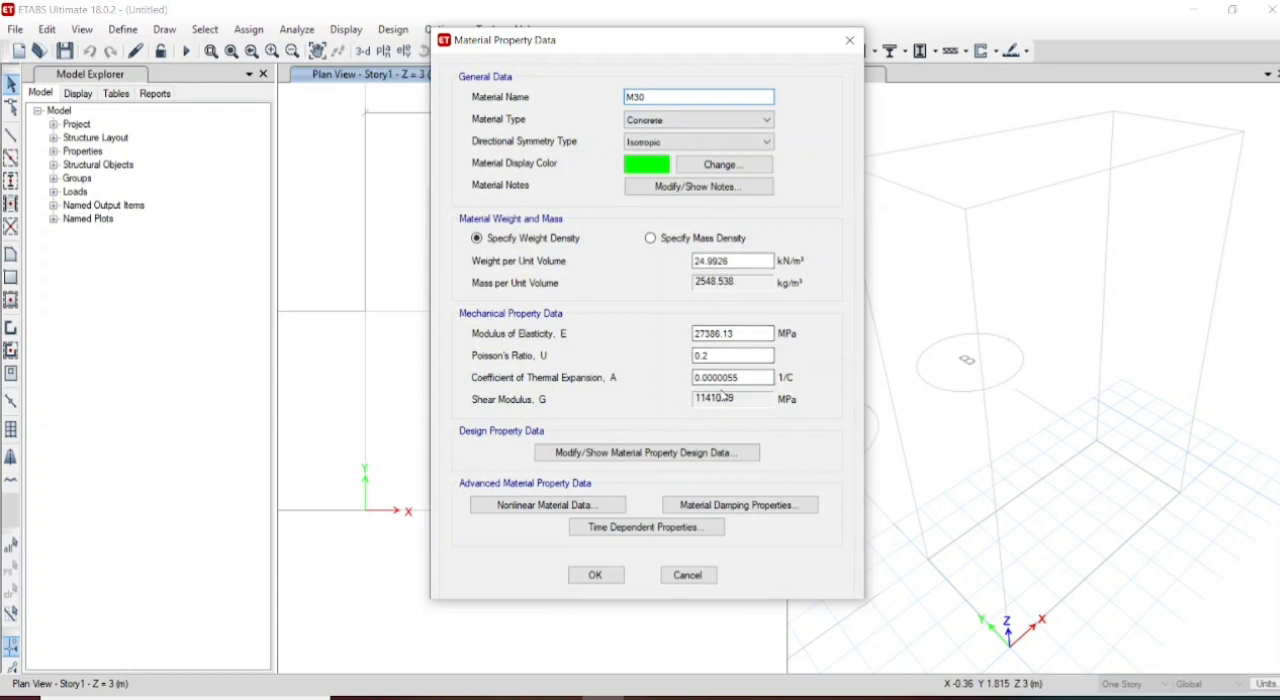
pyautogui.click(594, 576)
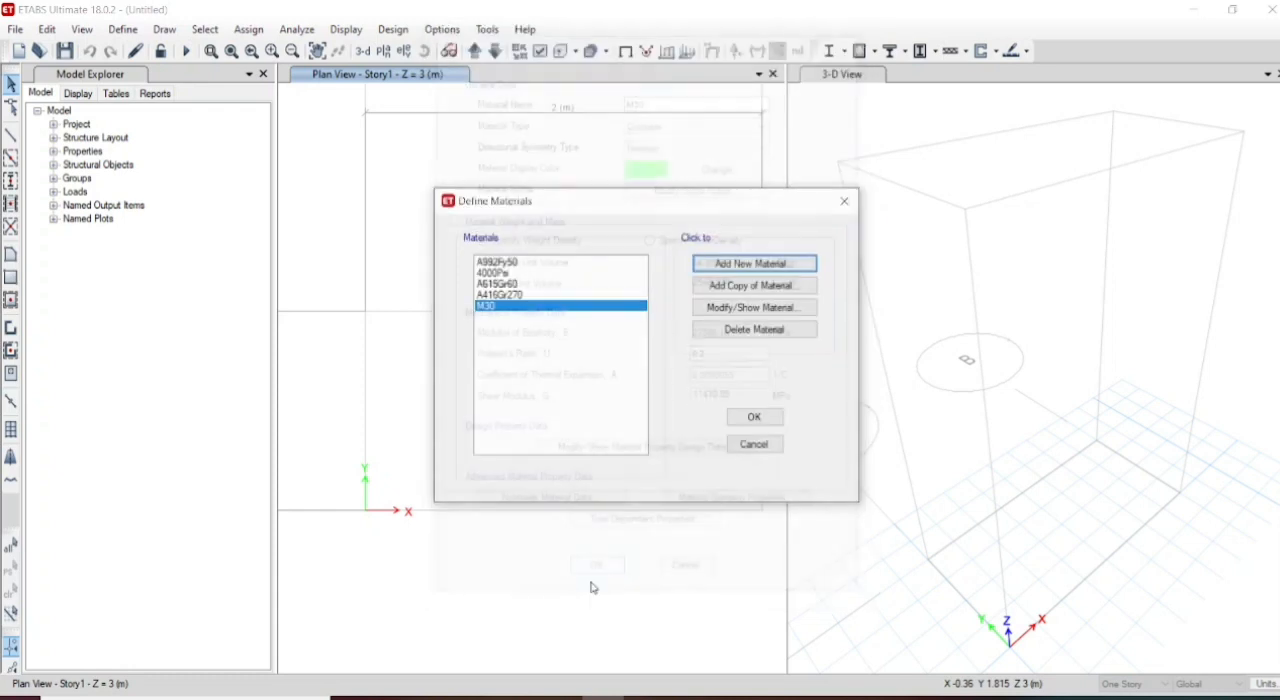
# - Add an Indian HYSD Grade 415 rebar material with default properties and finish defining the materials
pyautogui.click(748, 267)
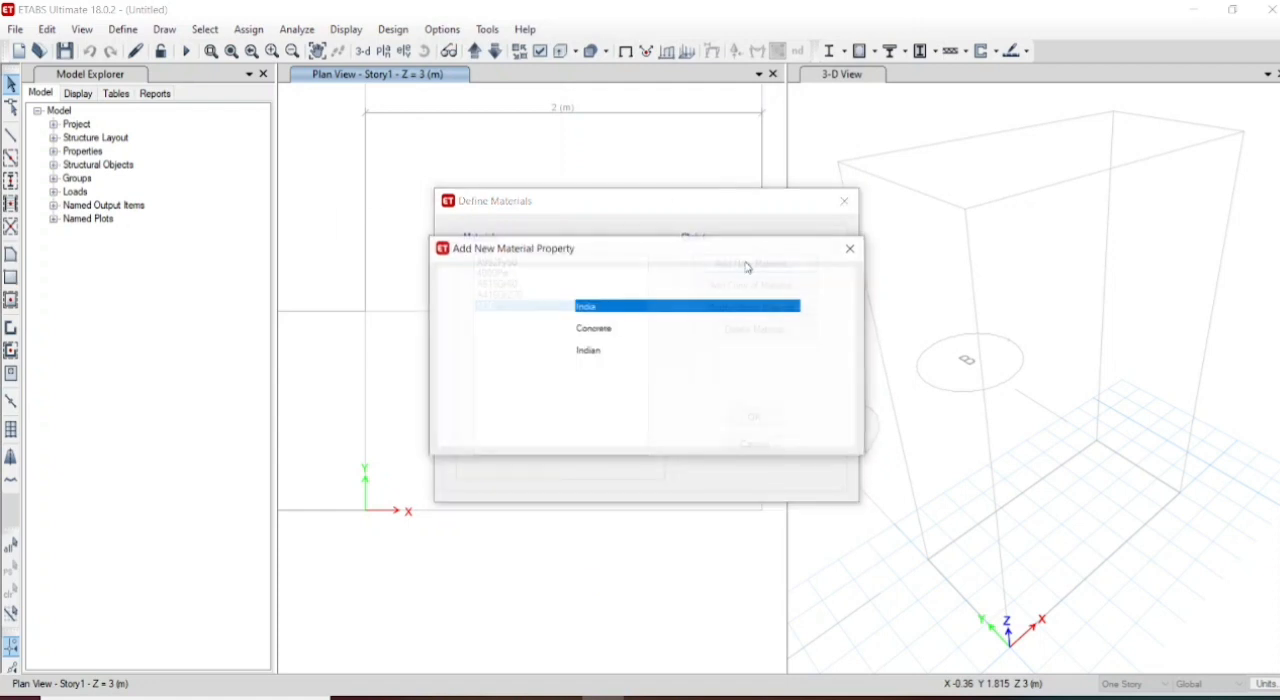
pyautogui.click(665, 335)
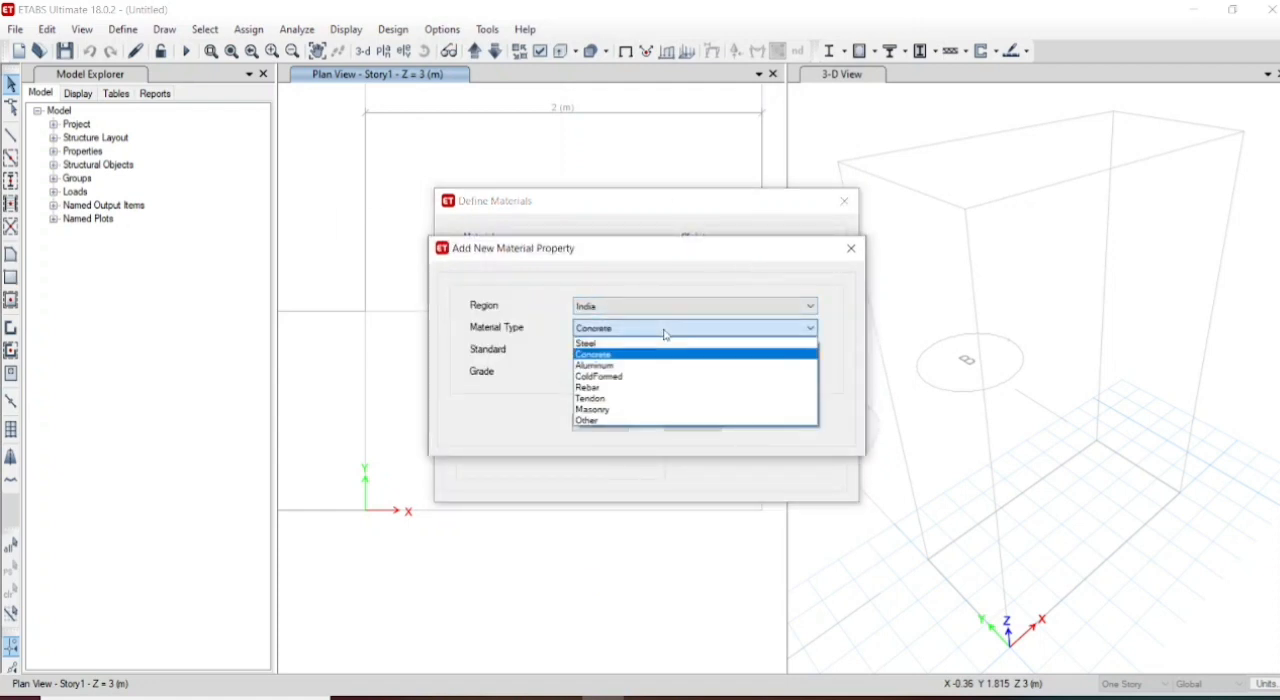
pyautogui.click(645, 389)
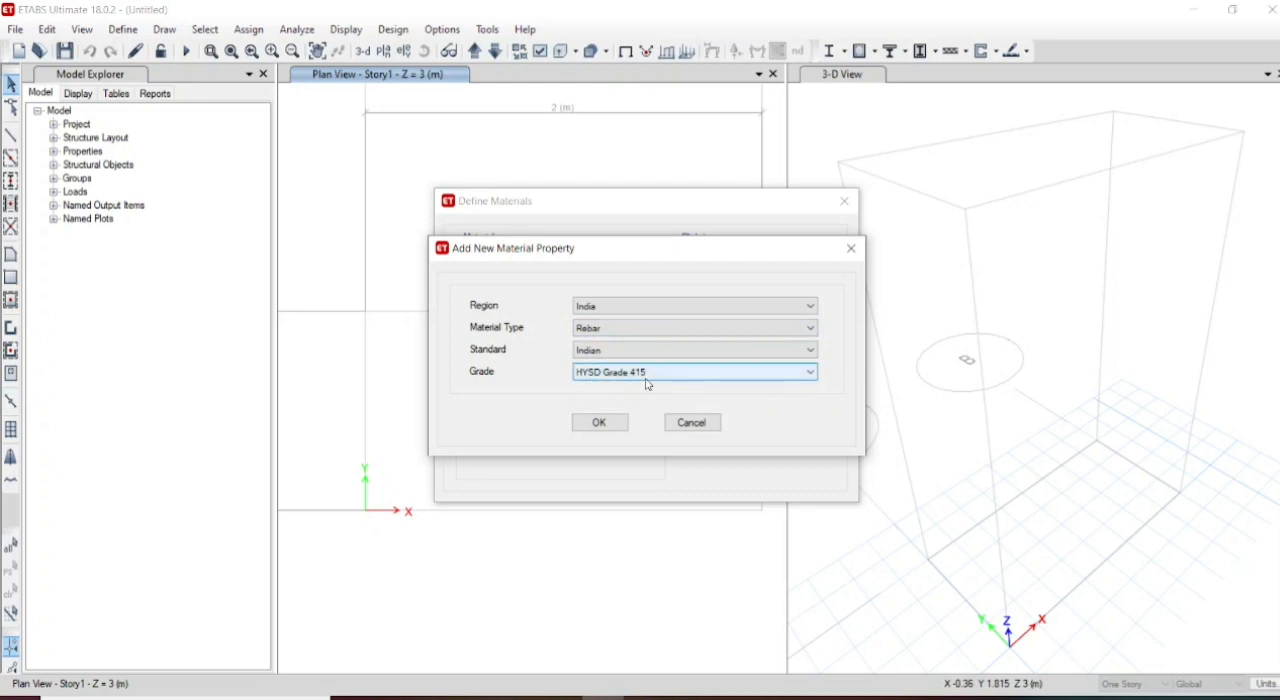
pyautogui.click(598, 422)
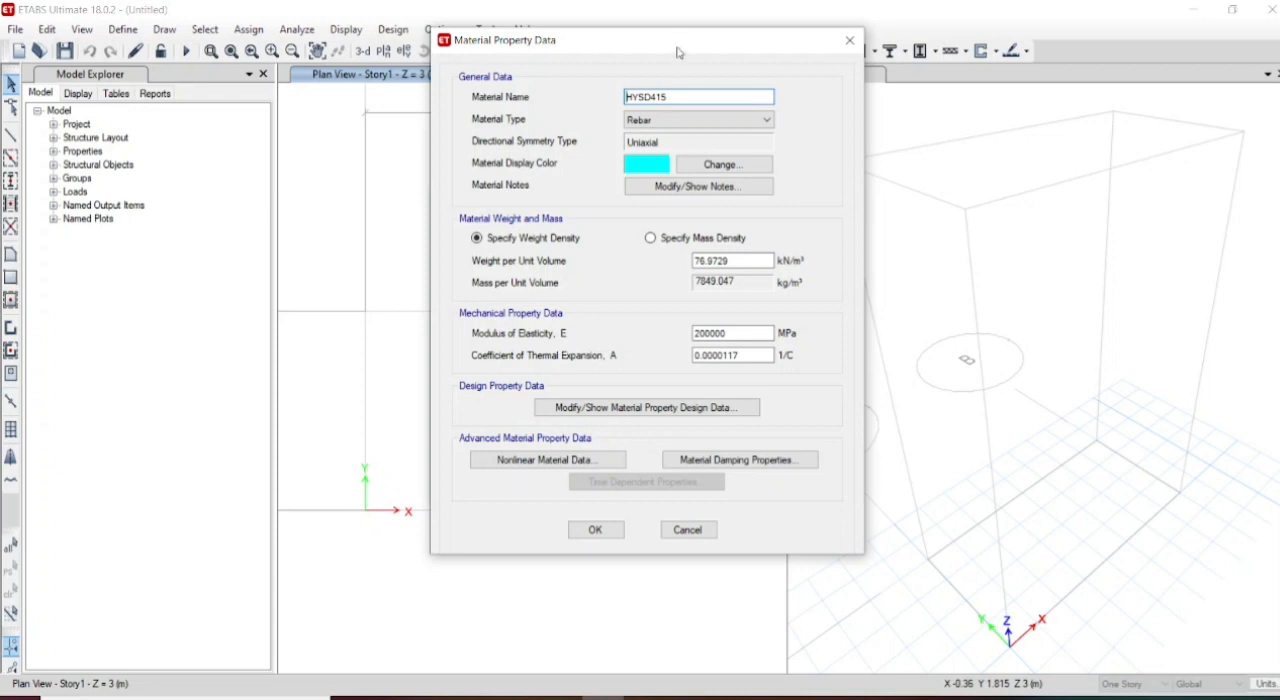
pyautogui.click(597, 531)
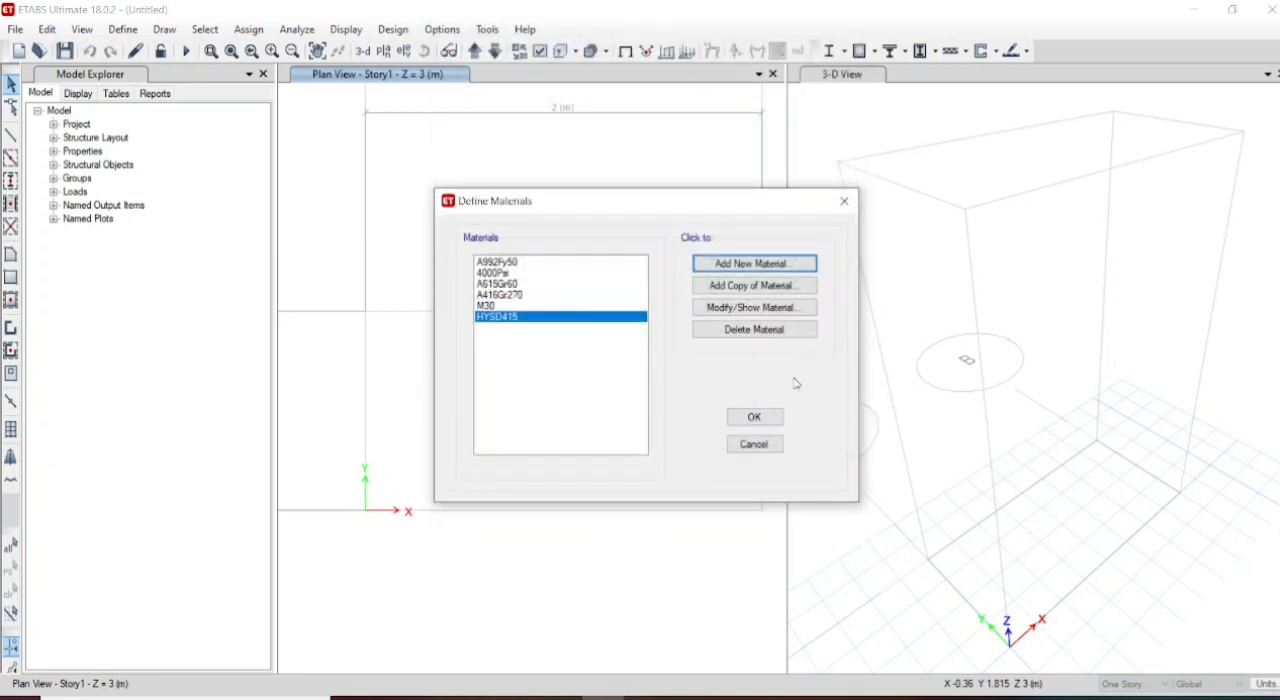
pyautogui.click(760, 417)
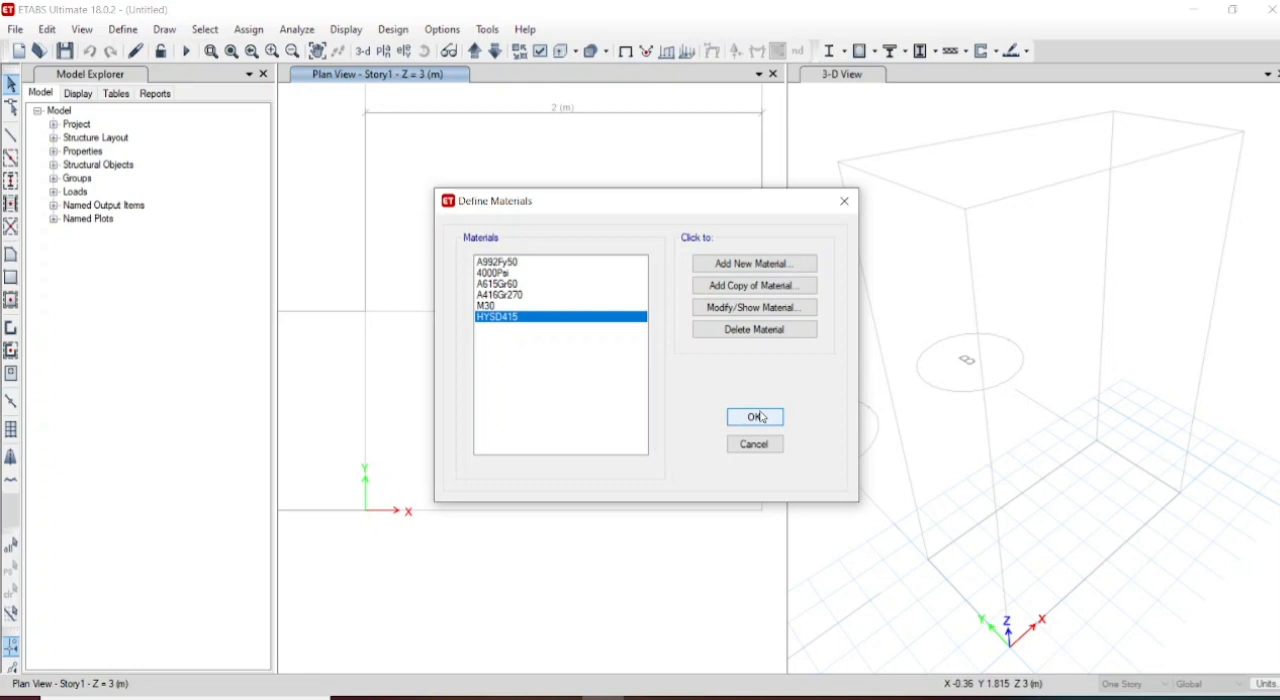
# - Start a new concrete rectangular section in the frame section definitions
pyautogui.click(99, 34)
pyautogui.moveTo(124, 37)
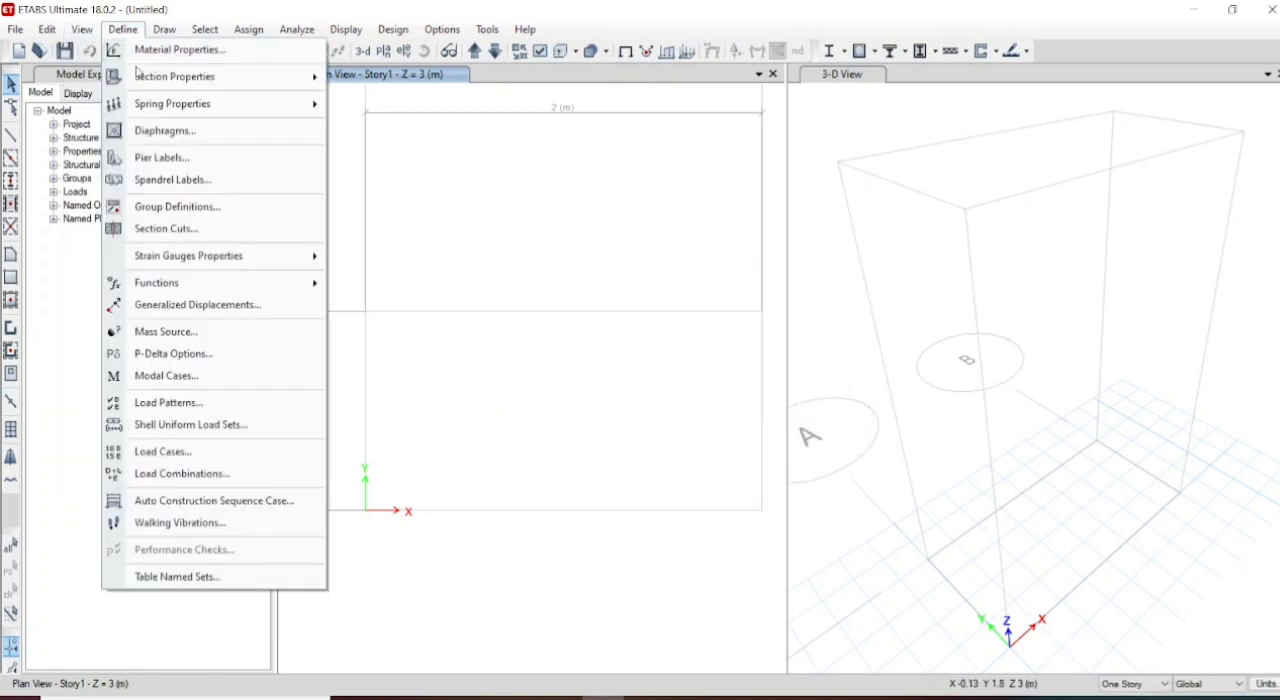
pyautogui.moveTo(141, 78)
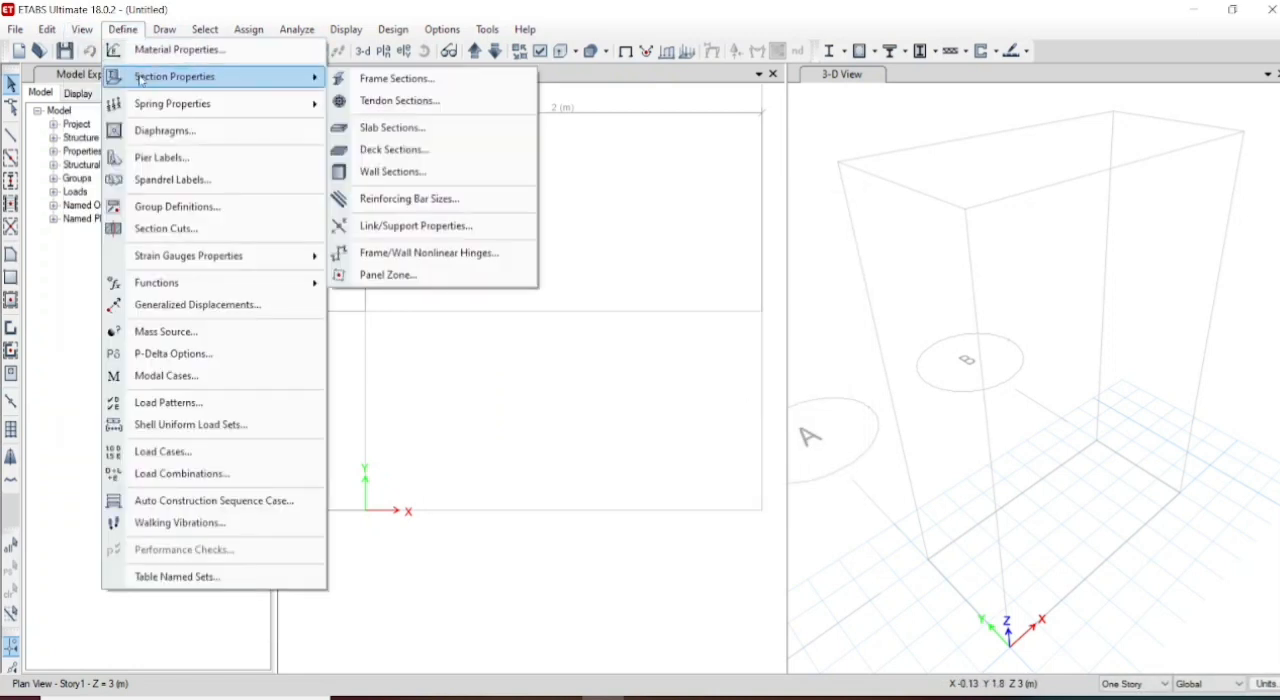
pyautogui.click(390, 78)
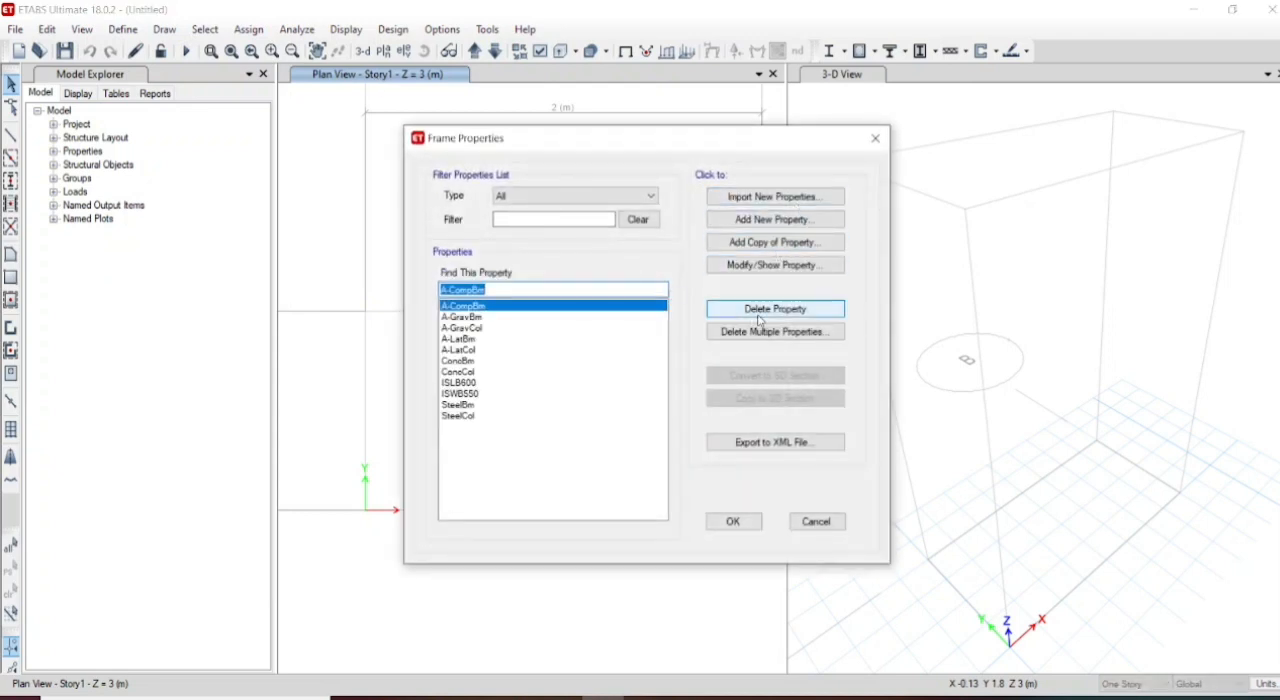
pyautogui.click(788, 220)
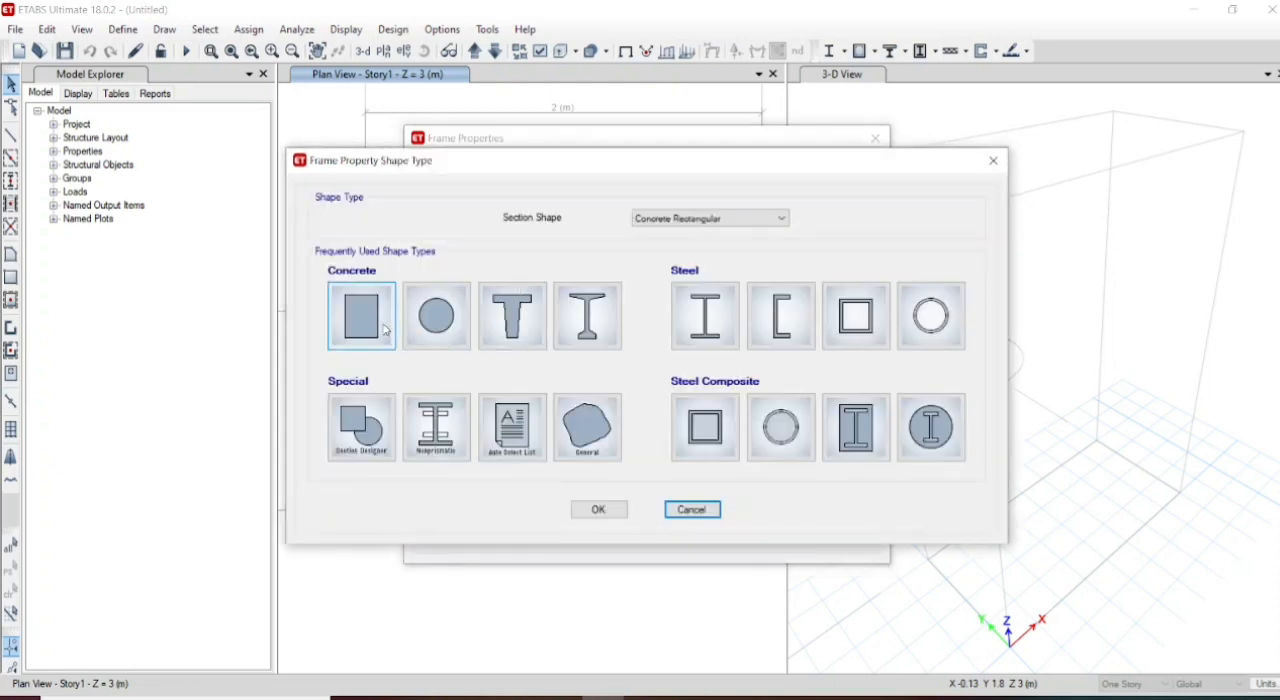
pyautogui.click(373, 333)
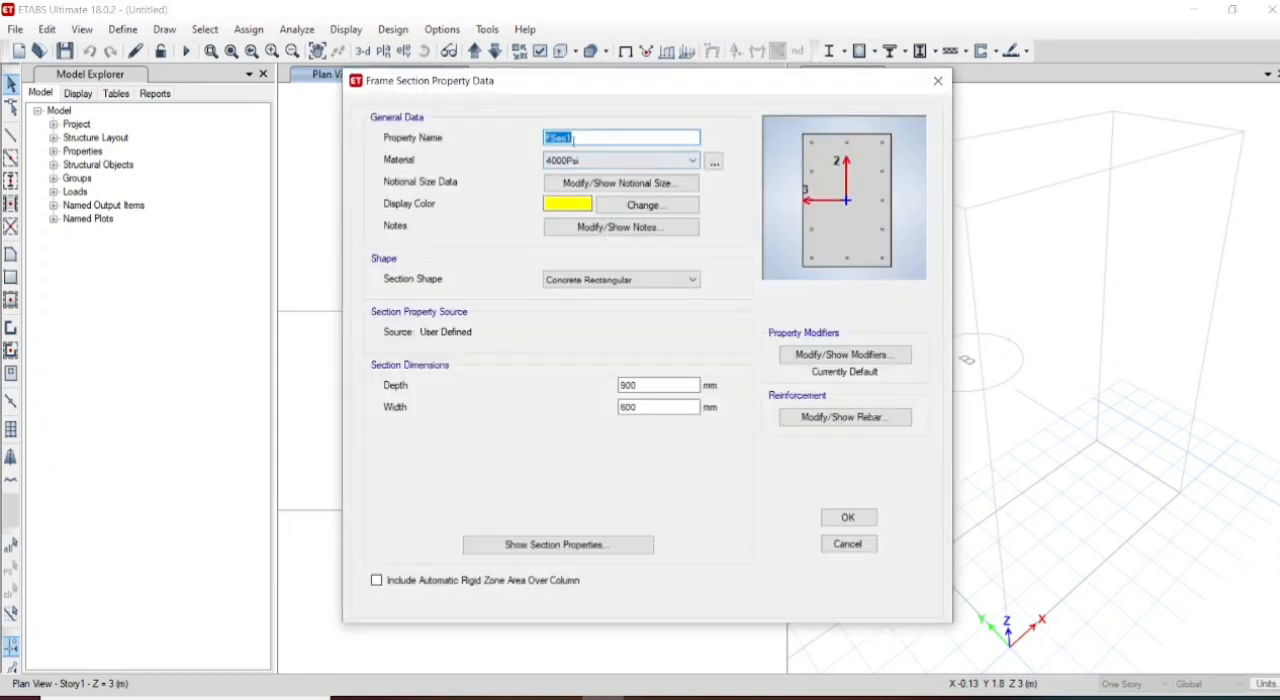
# - Start another concrete rectangular section, name it Beam 300*300 and assign it the M30 material
pyautogui.click(765, 221)
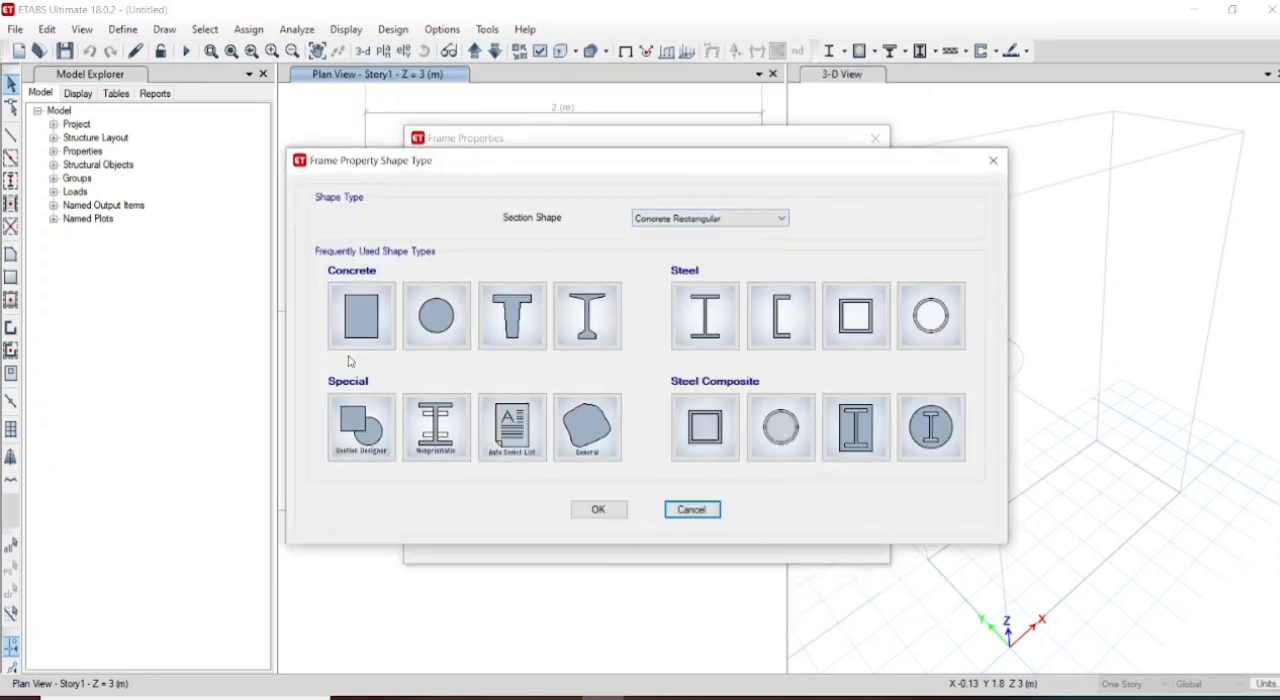
pyautogui.click(360, 340)
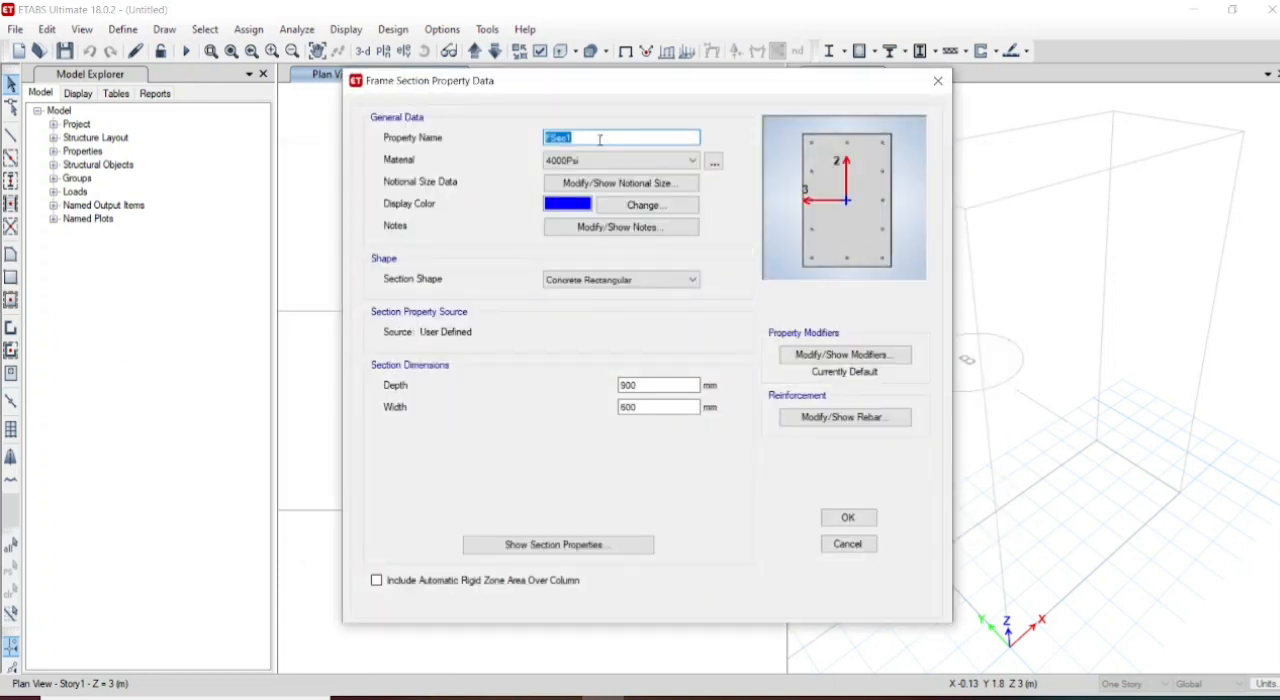
pyautogui.write('Beam 300*300')
pyautogui.click(650, 160)
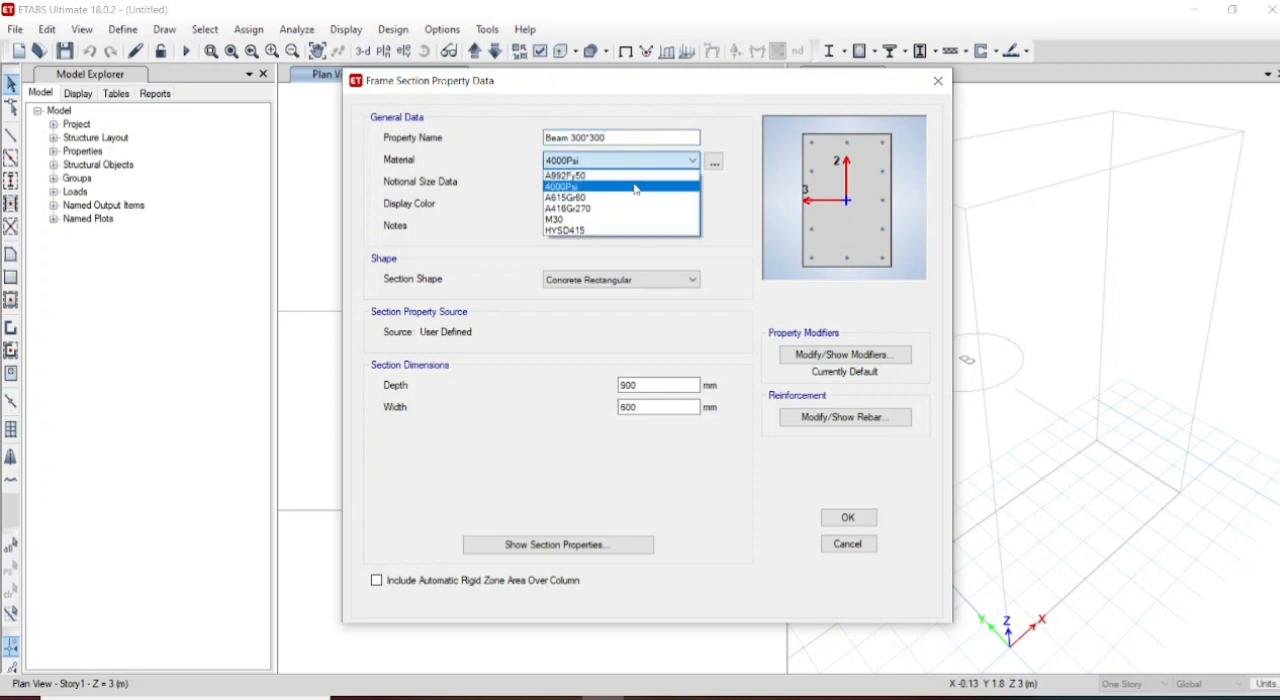
pyautogui.click(615, 219)
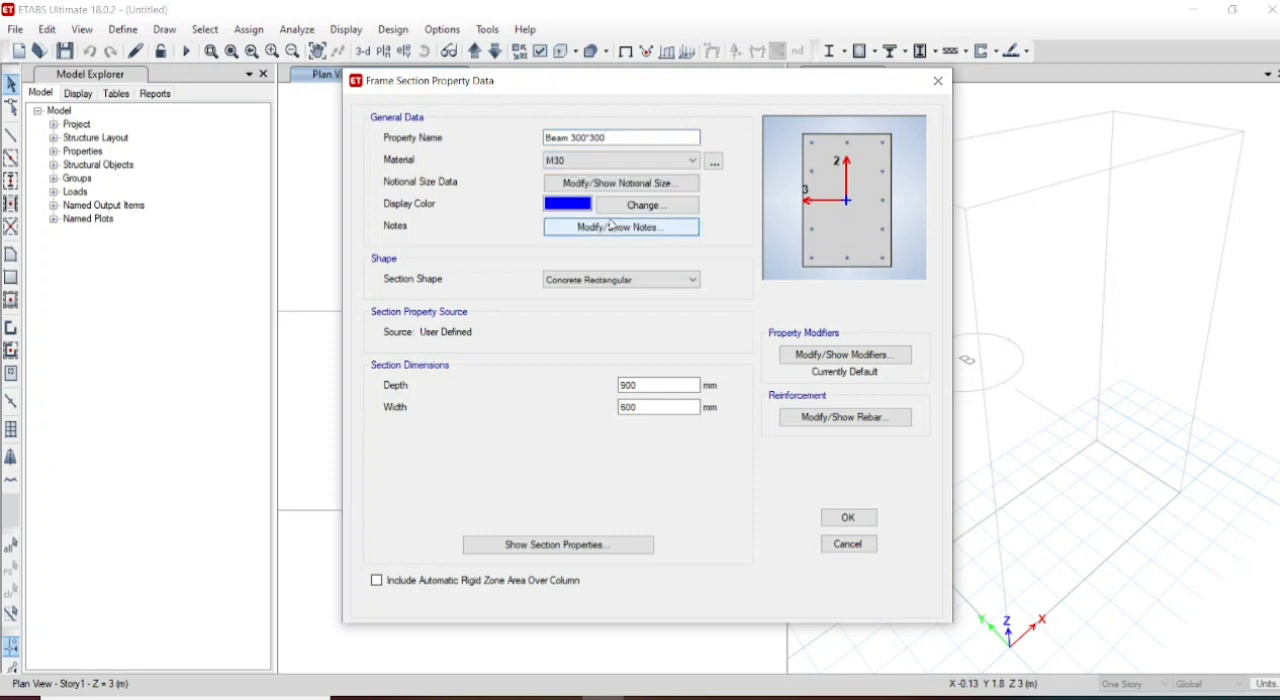
# - Set the beam section's depth and width to 300 mm each
pyautogui.moveTo(648, 386); pyautogui.dragTo(560, 385)
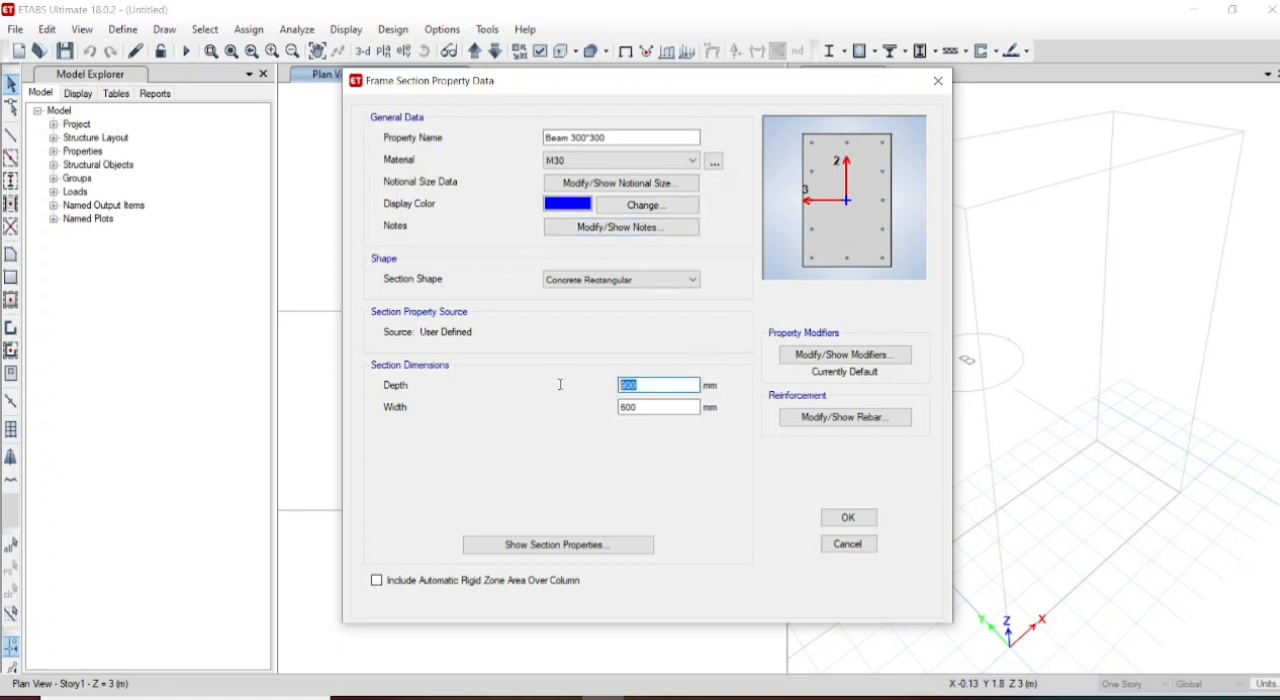
pyautogui.write('300')
pyautogui.press('Tab')
pyautogui.write('300')
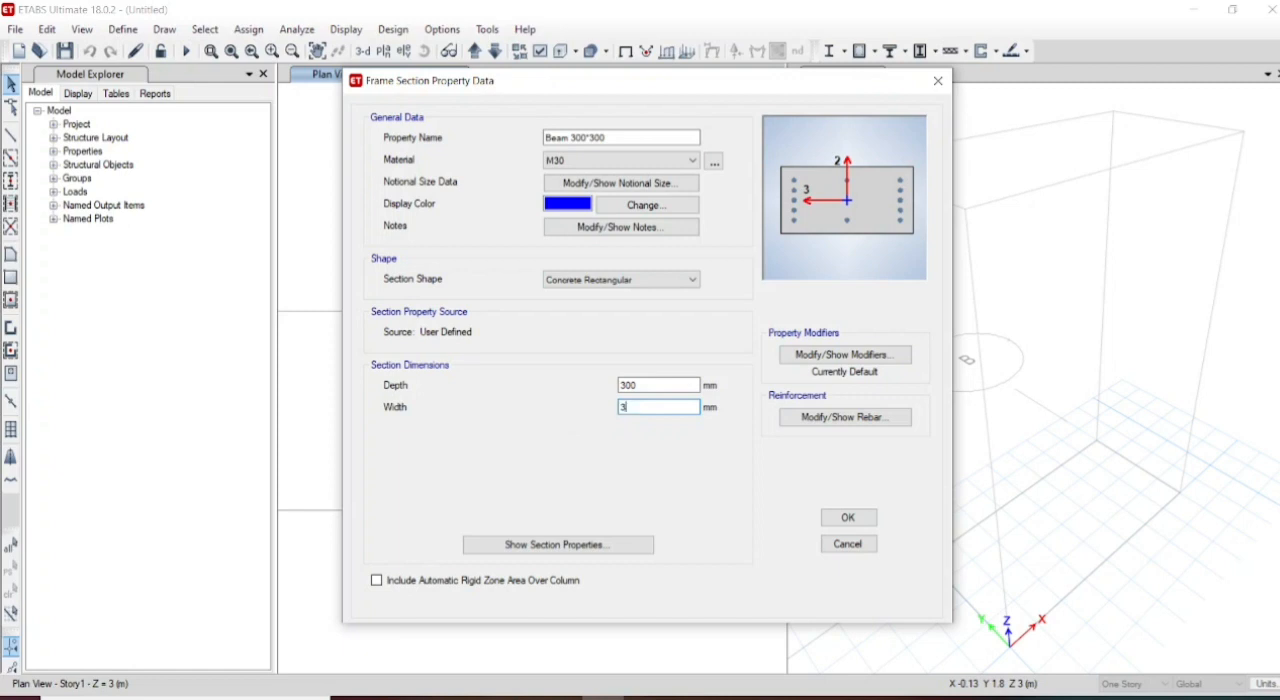
# - Set the beam section's reinforcement to M3 Design Only (Beam) with 25 mm cover for both top and bottom bars
pyautogui.click(879, 424)
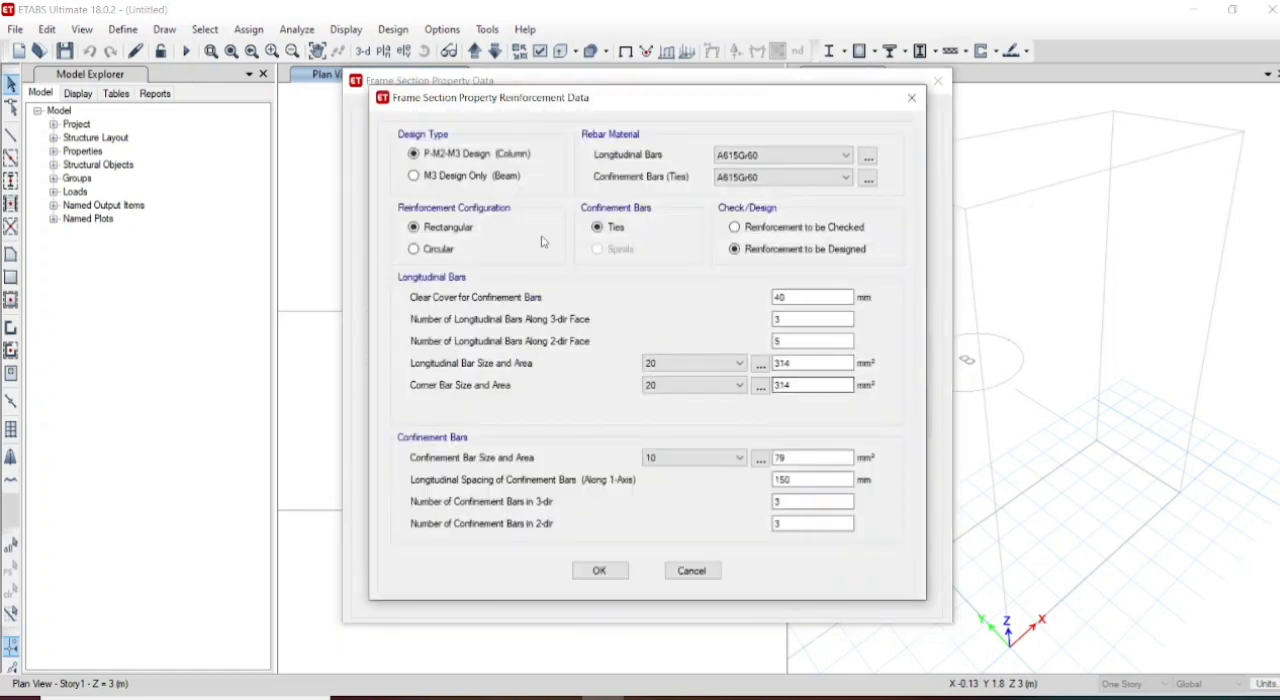
pyautogui.click(415, 176)
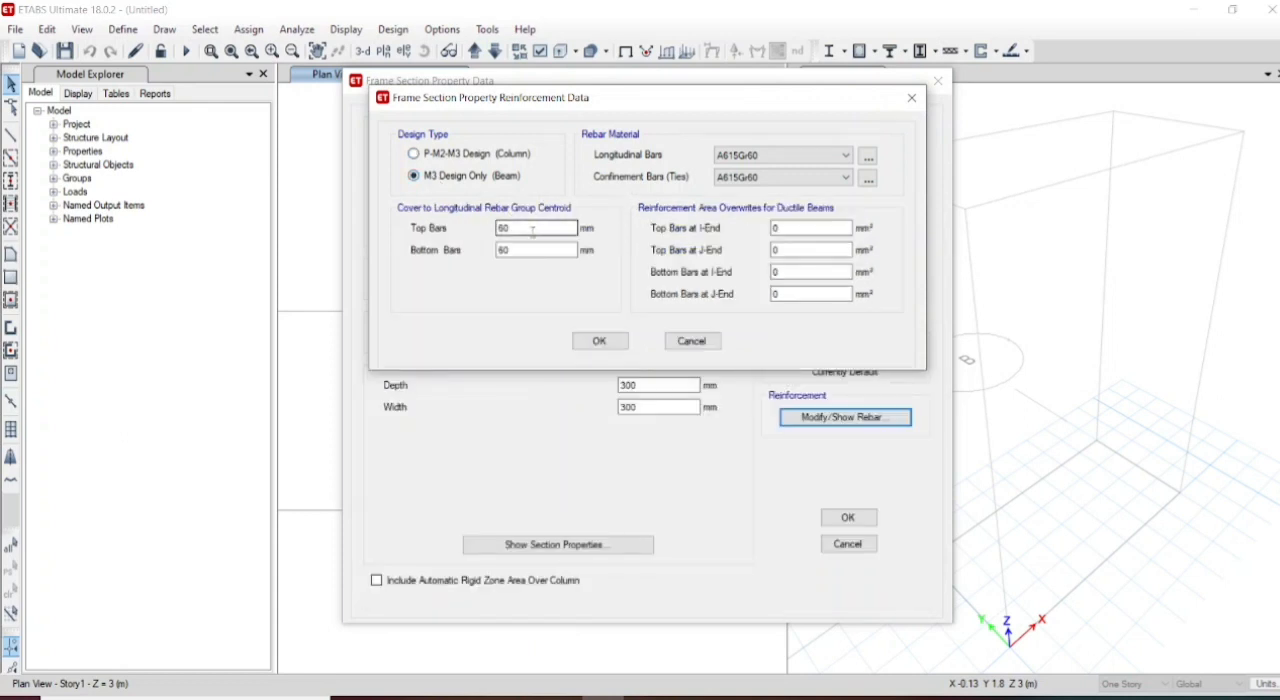
pyautogui.moveTo(520, 228); pyautogui.dragTo(448, 232)
pyautogui.write('25')
pyautogui.moveTo(515, 250); pyautogui.dragTo(423, 268)
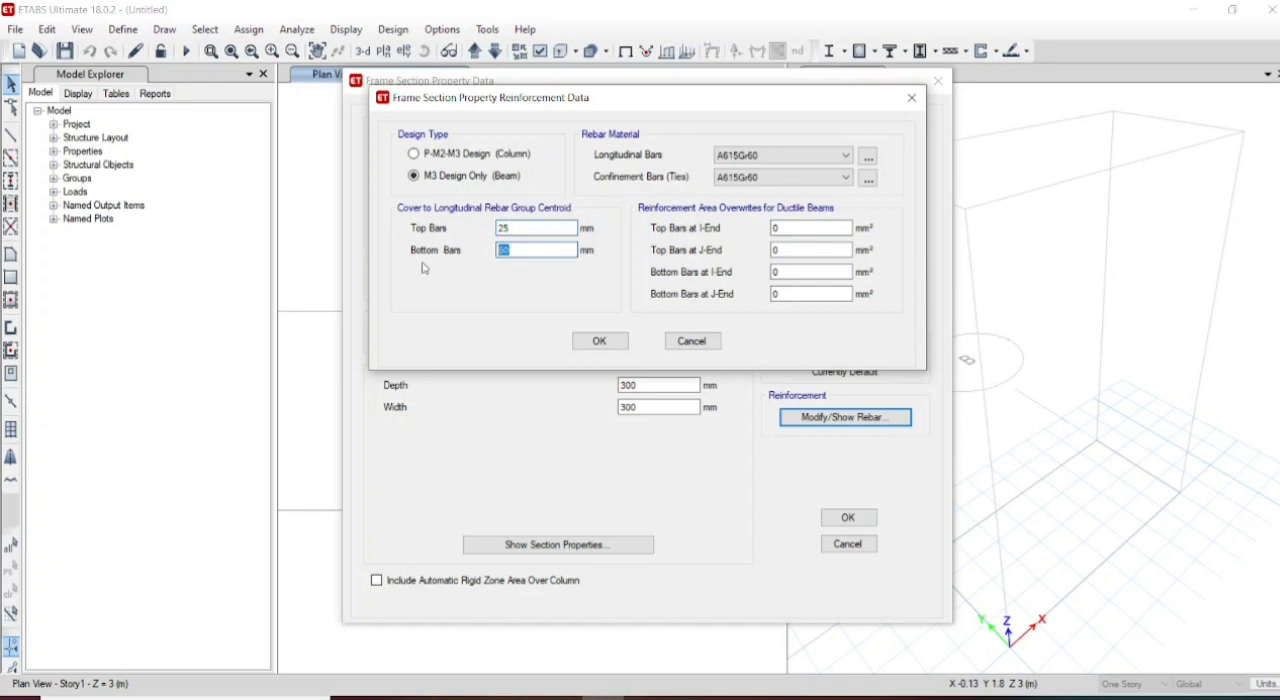
pyautogui.write('25')
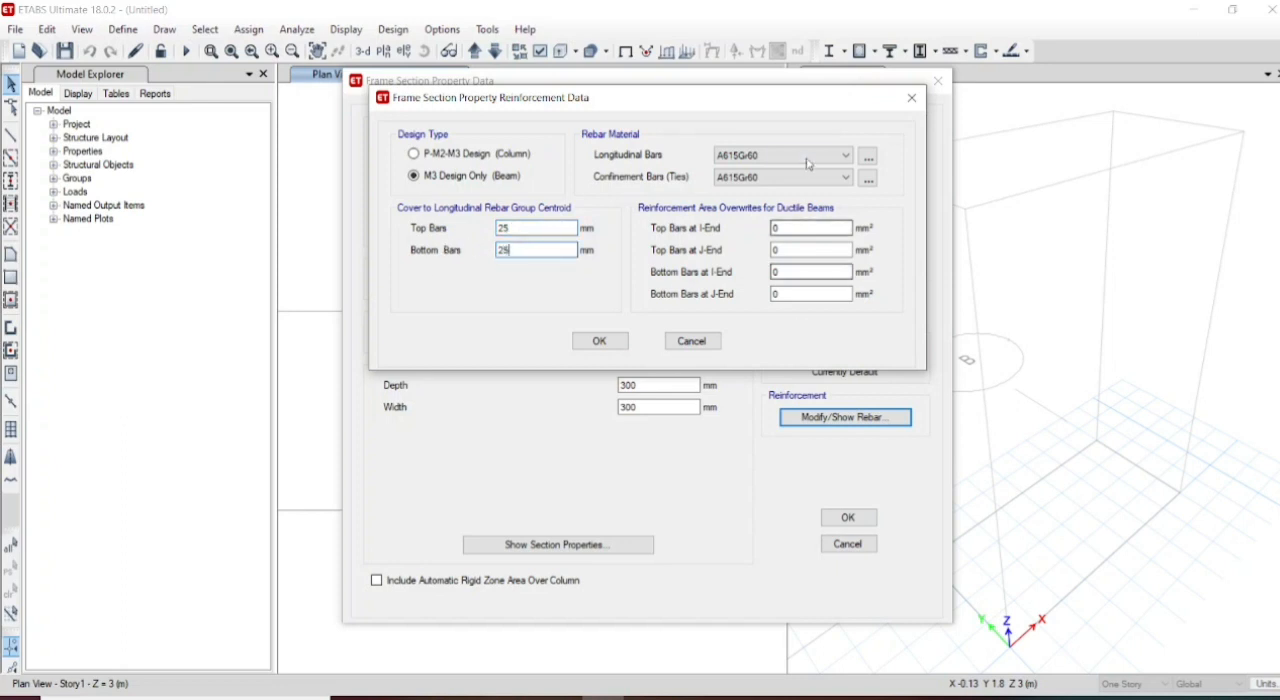
# - Assign HYSD415 as the rebar material for the beam's longitudinal and confinement bars and accept the reinforcement data
pyautogui.click(820, 157)
pyautogui.click(806, 183)
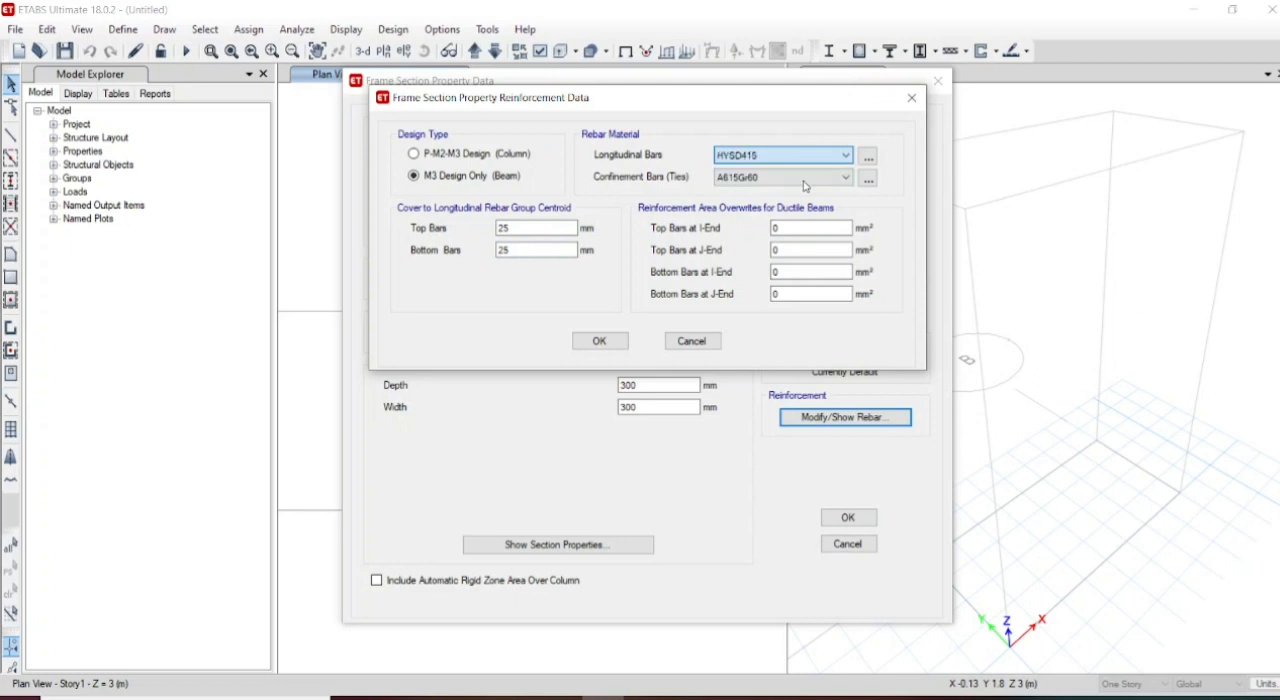
pyautogui.click(808, 178)
pyautogui.click(799, 204)
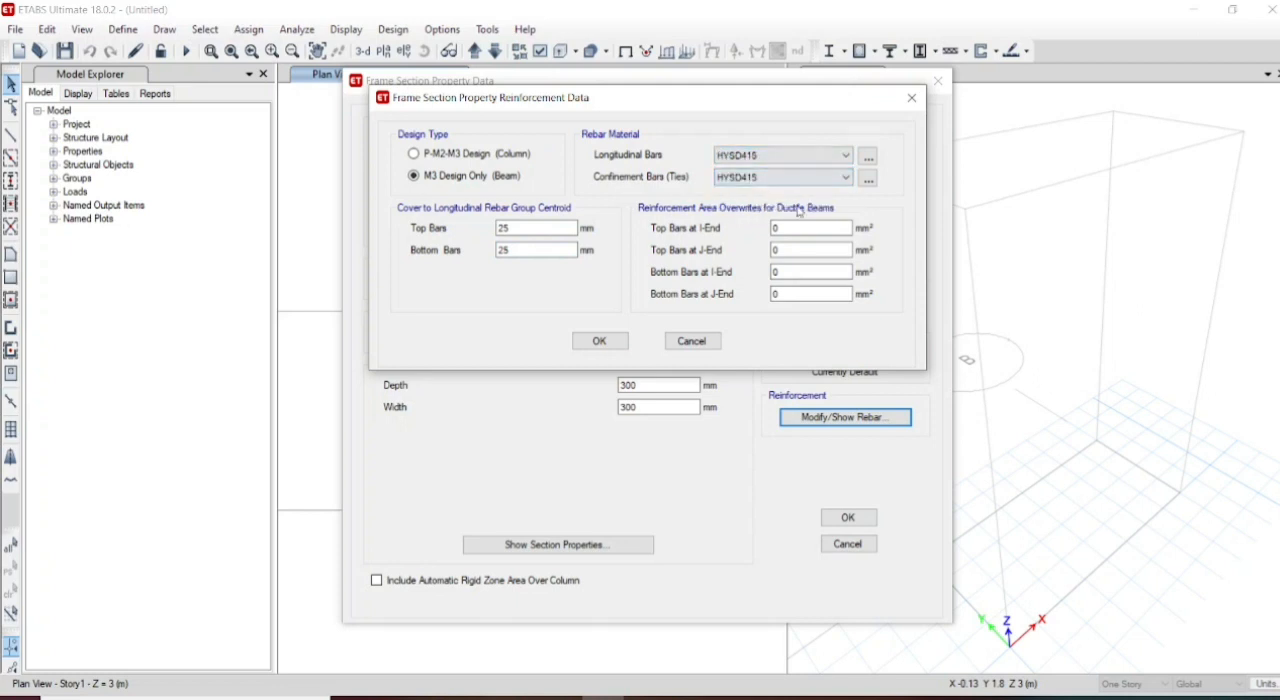
pyautogui.click(600, 341)
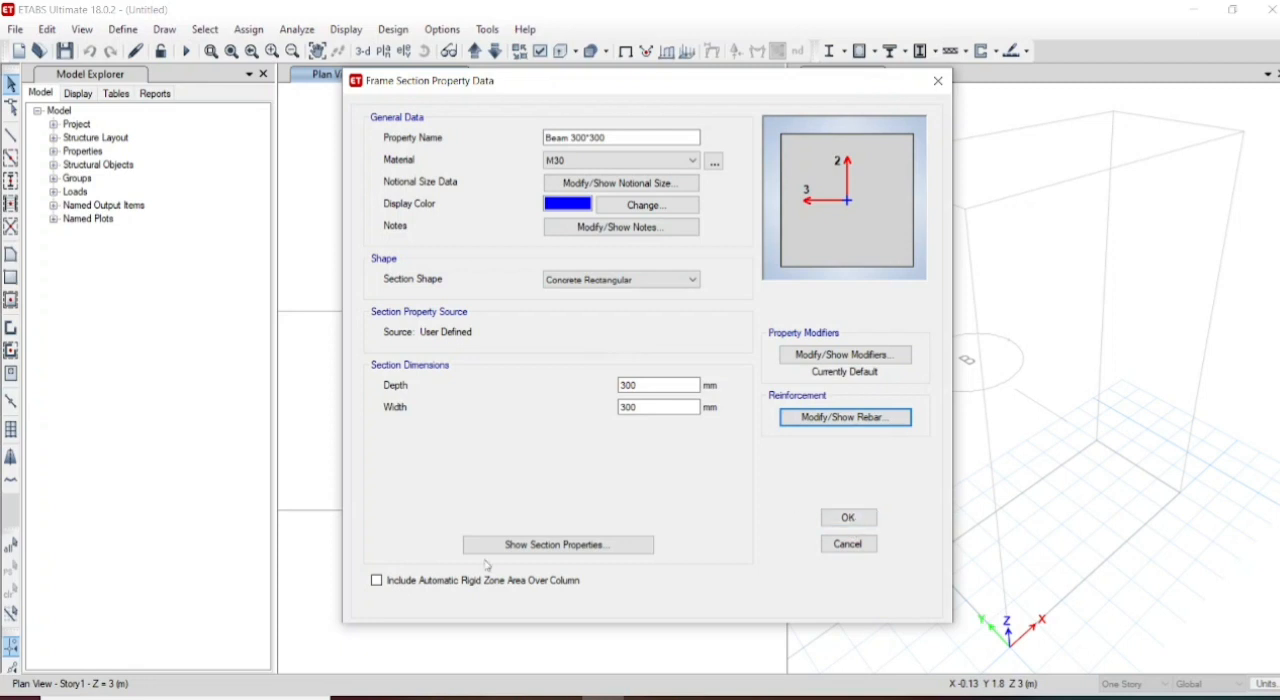
# - Include the automatic rigid zone area over column for the beam section and finish defining the frame sections
pyautogui.click(377, 581)
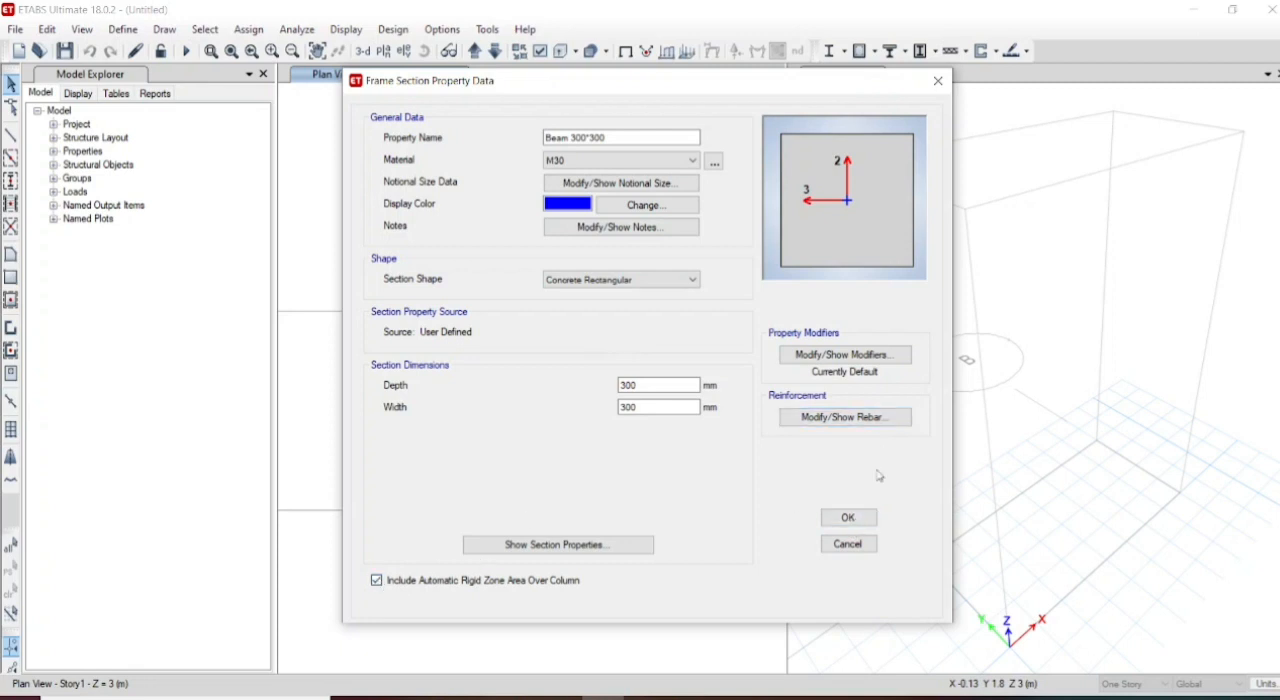
pyautogui.click(852, 520)
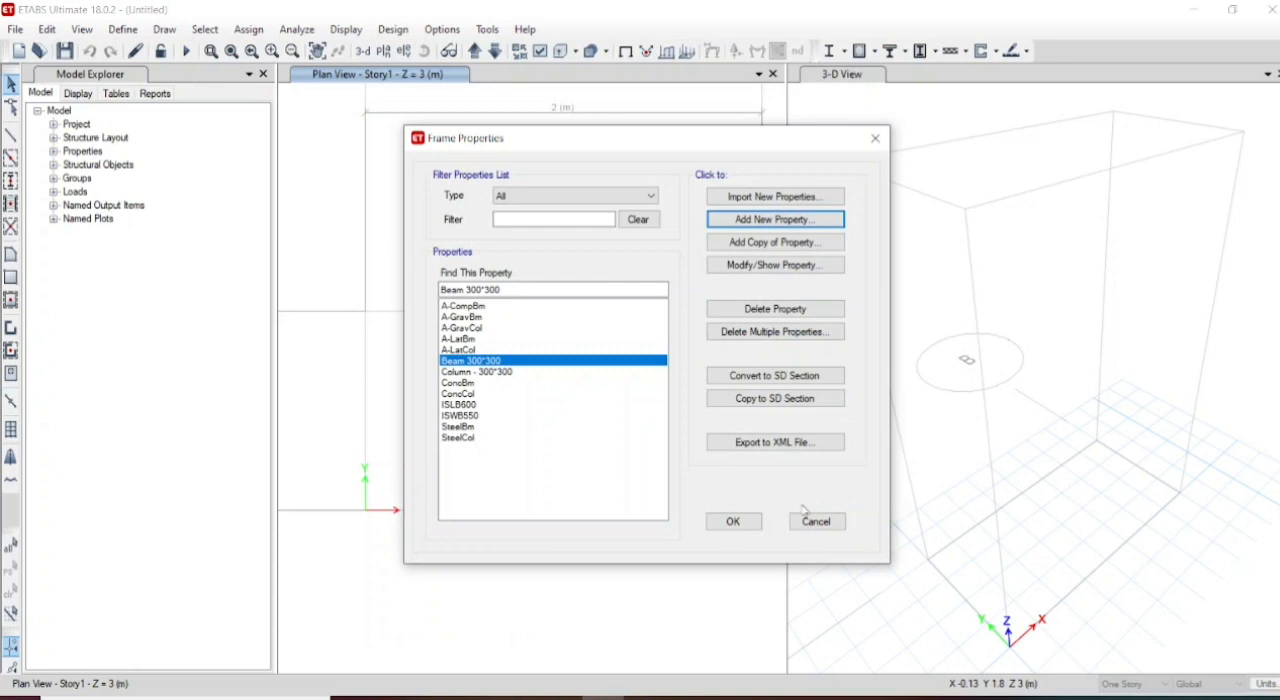
pyautogui.click(731, 521)
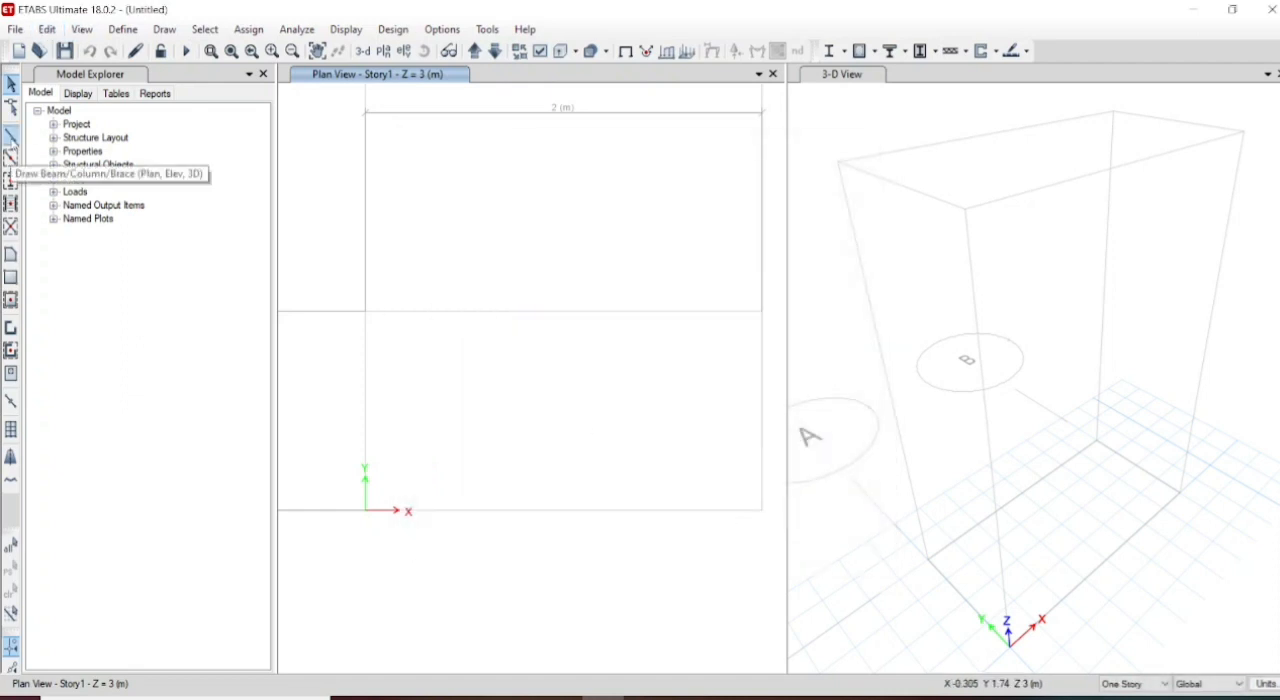
# - In the elevation along grid line 1, draw a Beam 300*300 frame member at Story1 from grid A to grid B
pyautogui.click(11, 138)
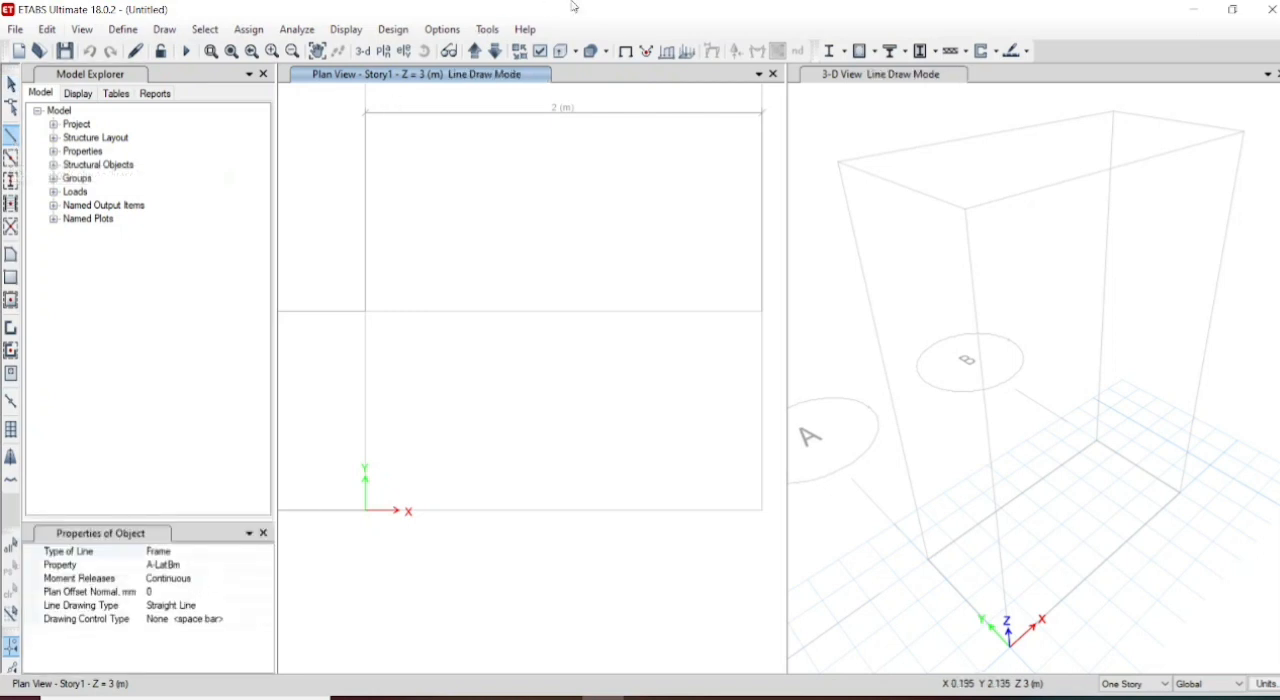
pyautogui.click(403, 51)
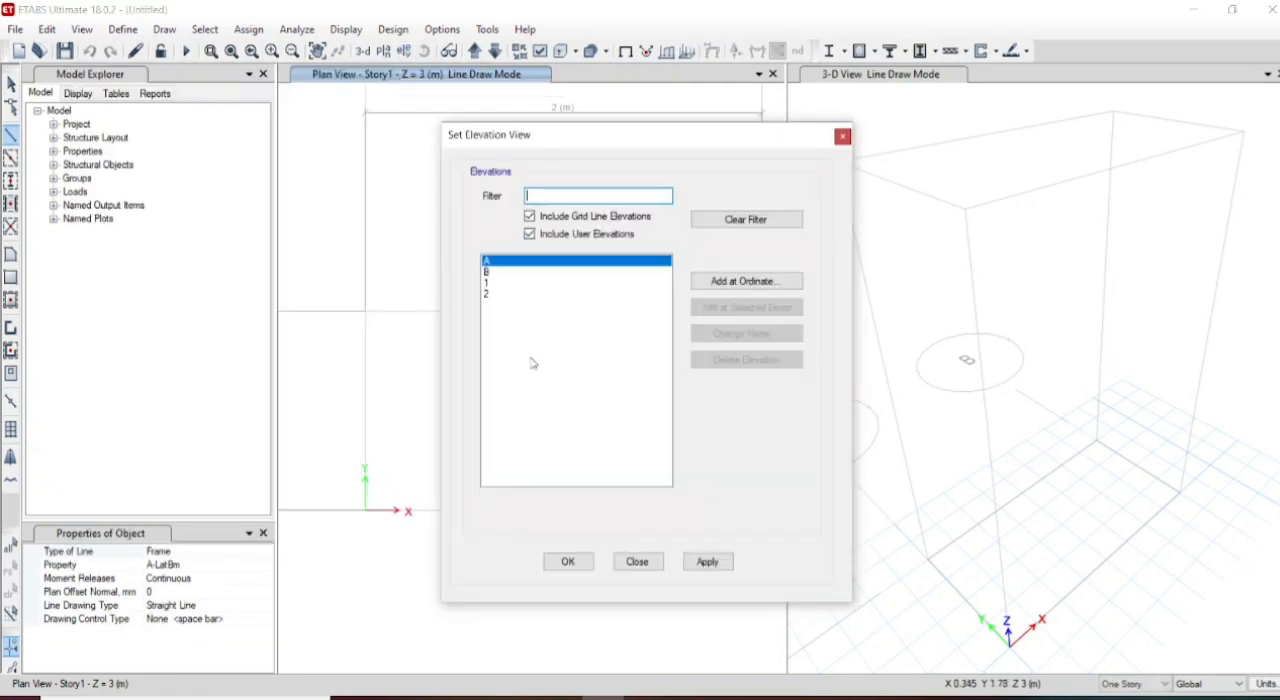
pyautogui.click(516, 284)
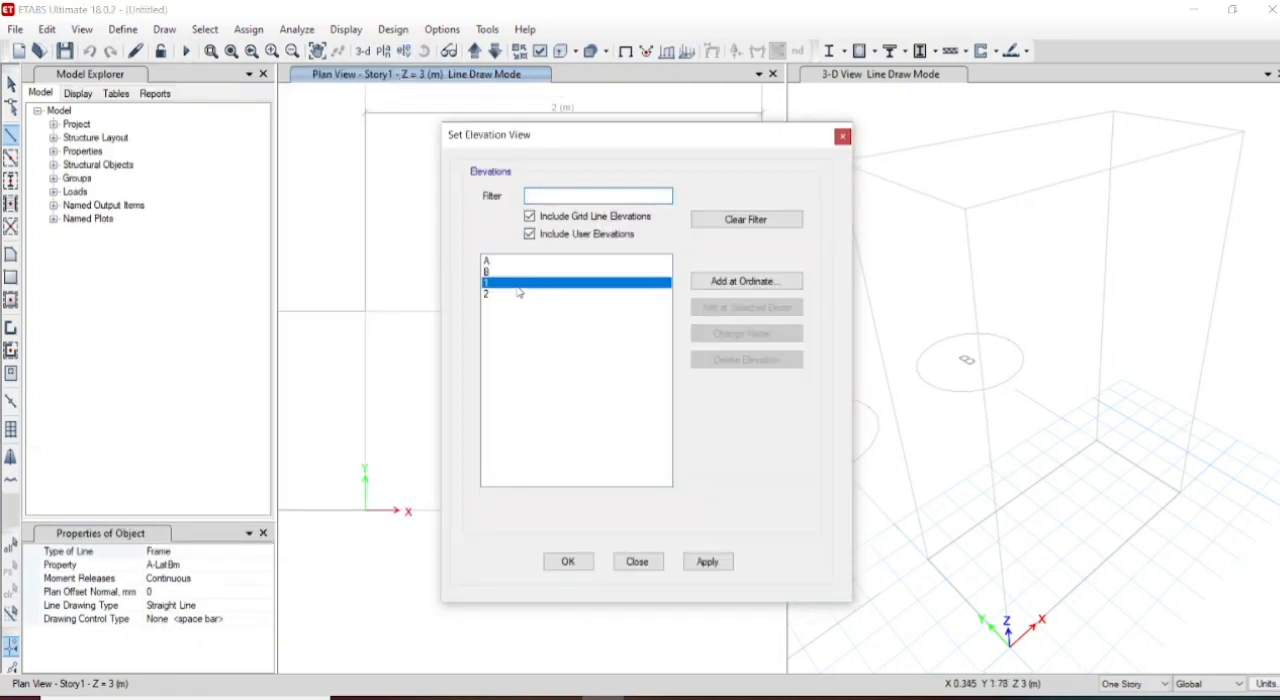
pyautogui.click(716, 564)
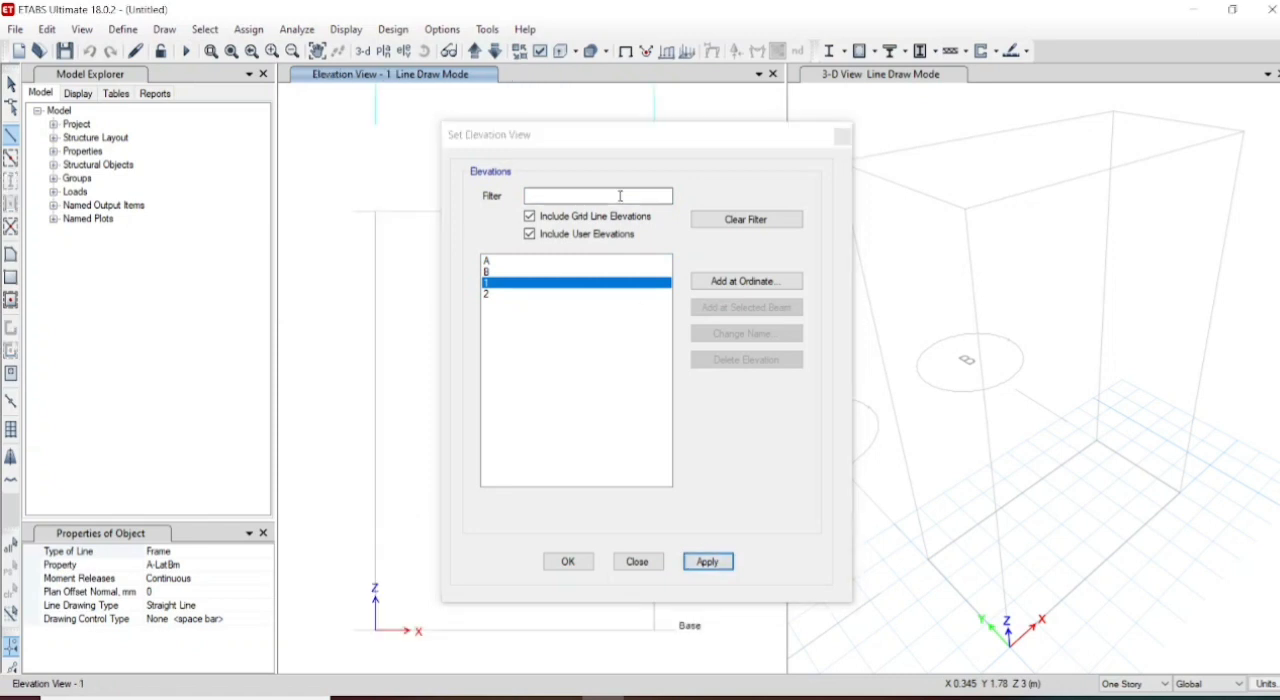
pyautogui.click(842, 137)
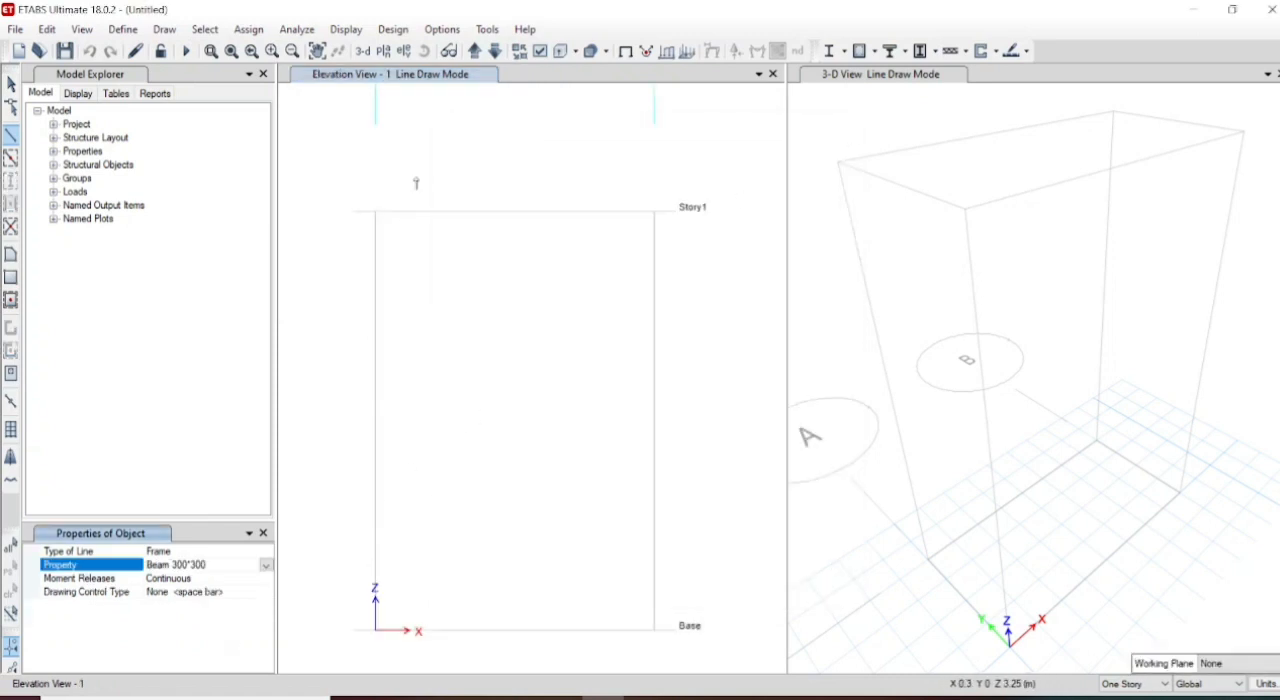
pyautogui.click(375, 213)
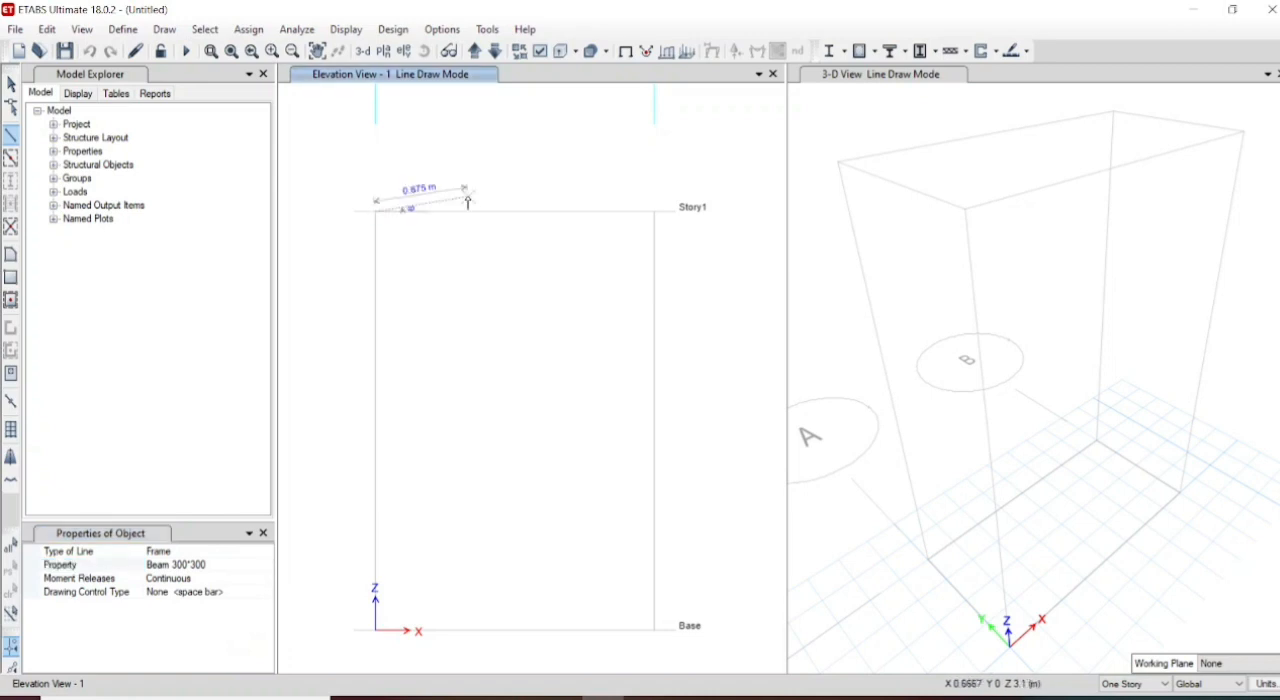
pyautogui.click(655, 212)
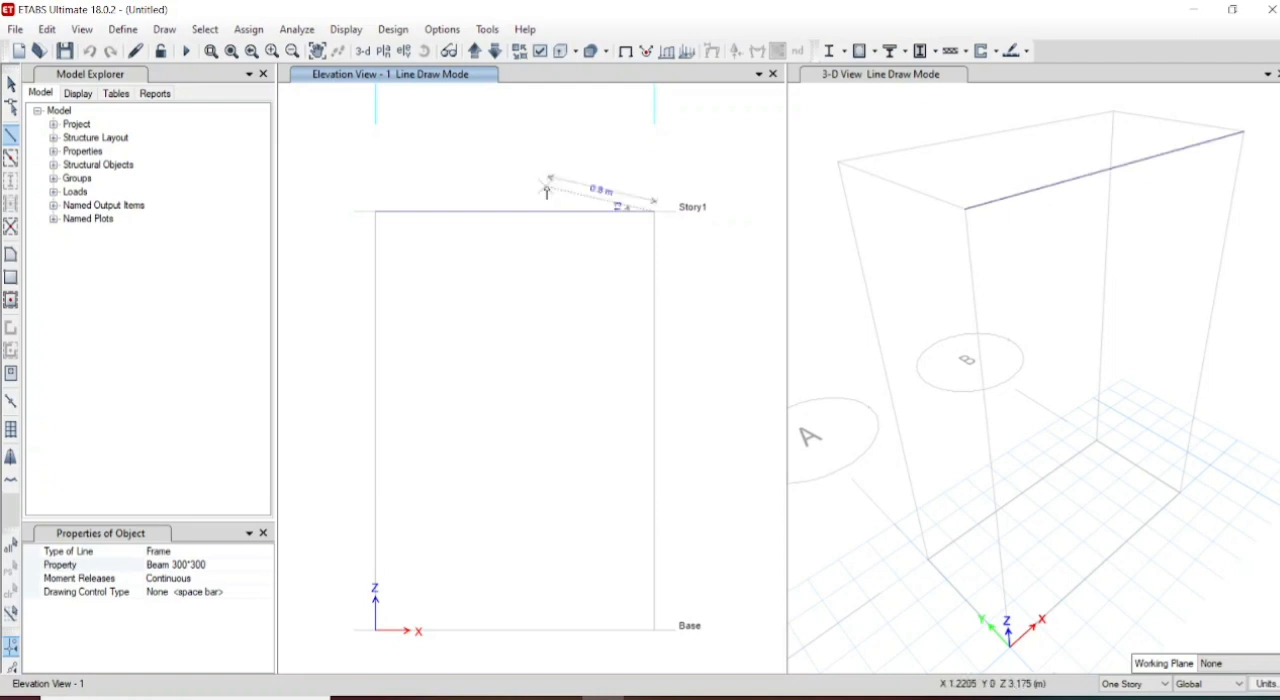
pyautogui.press('Escape')
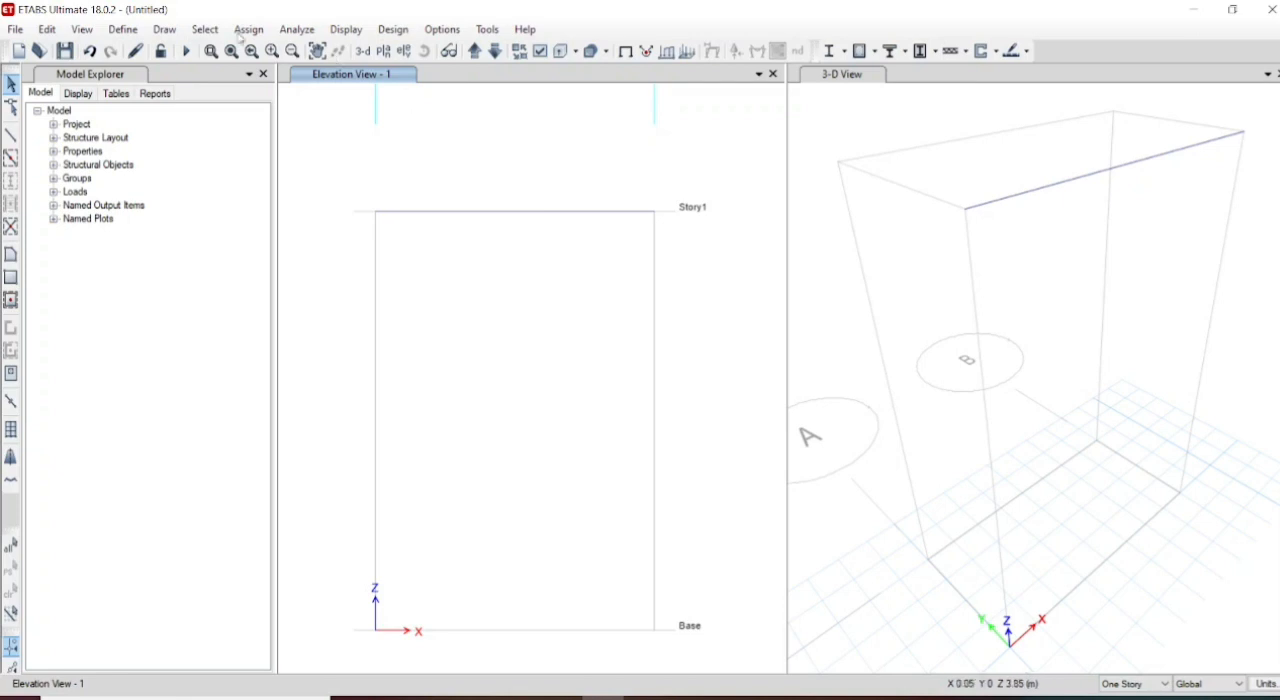
# - Assign a fixed restraint, with all translations and rotations restrained, to the beam's end joint at grid A on Story1
pyautogui.click(164, 30)
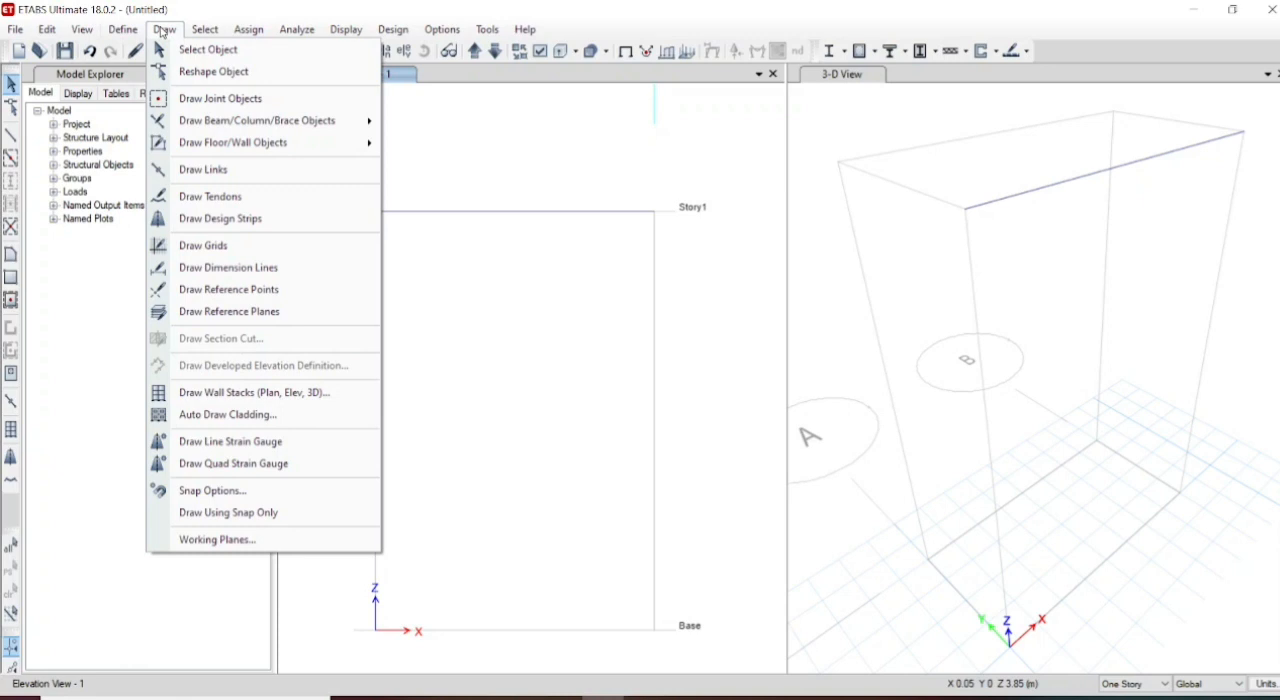
pyautogui.click(164, 30)
pyautogui.click(247, 31)
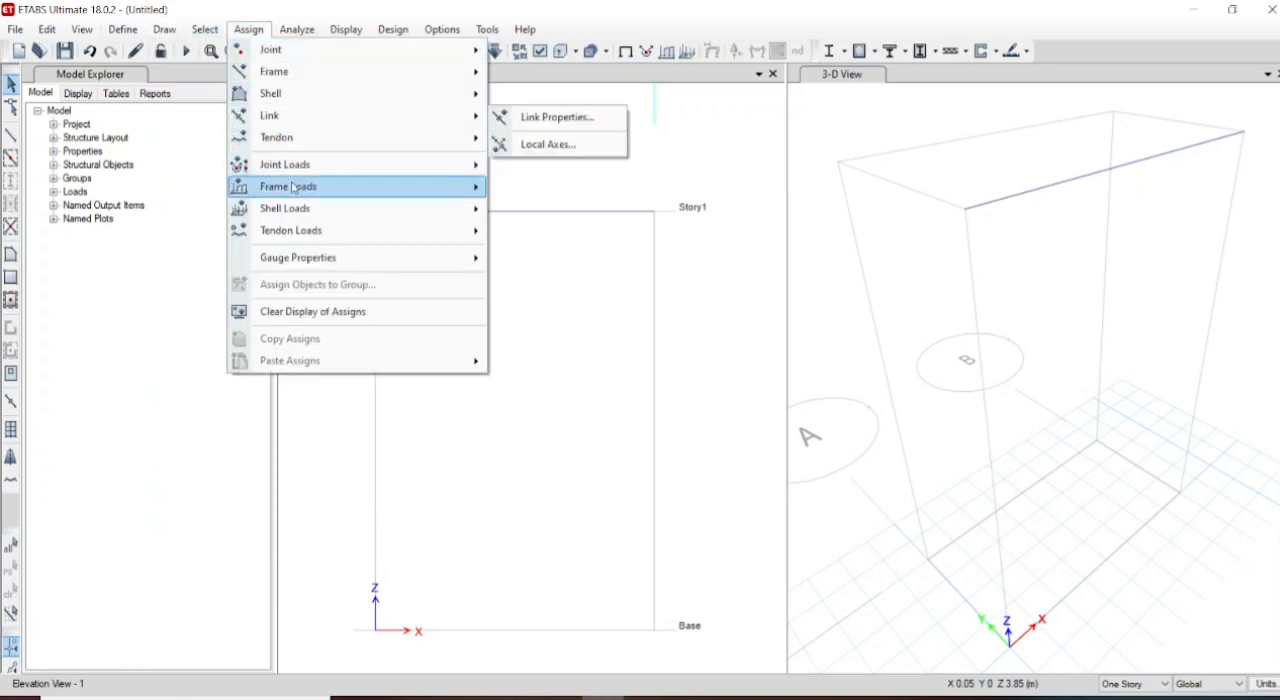
pyautogui.moveTo(291, 188)
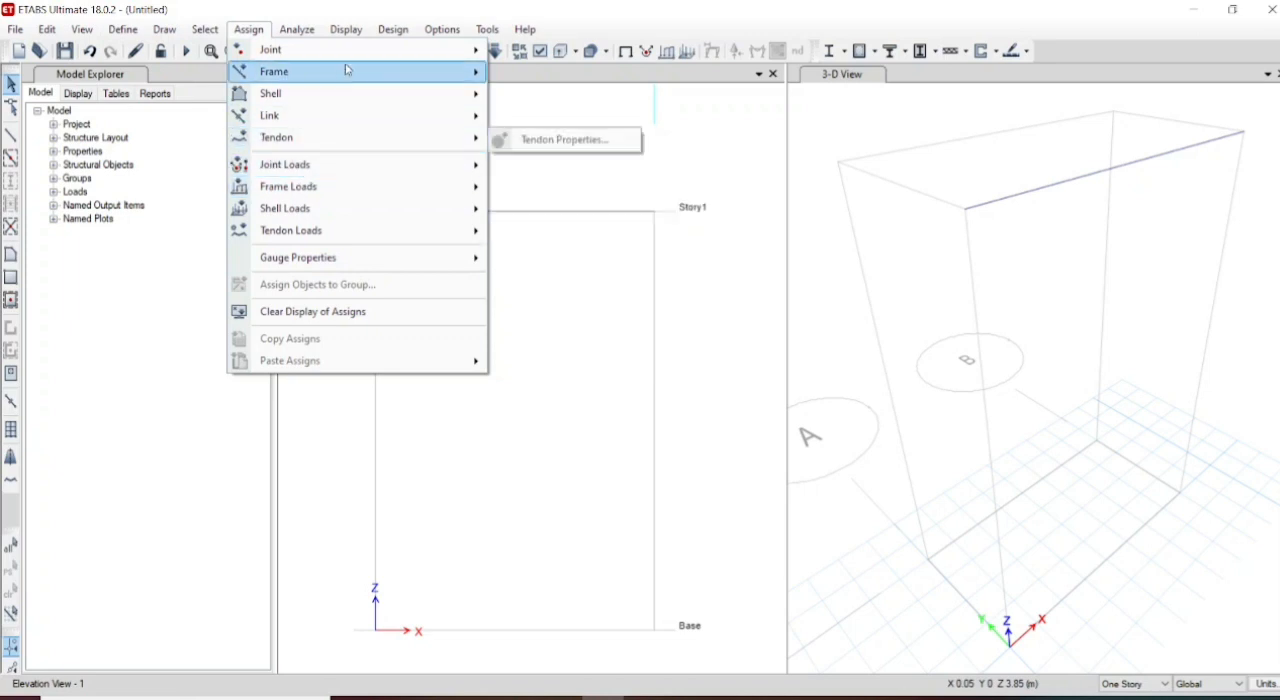
pyautogui.moveTo(358, 56)
pyautogui.click(525, 51)
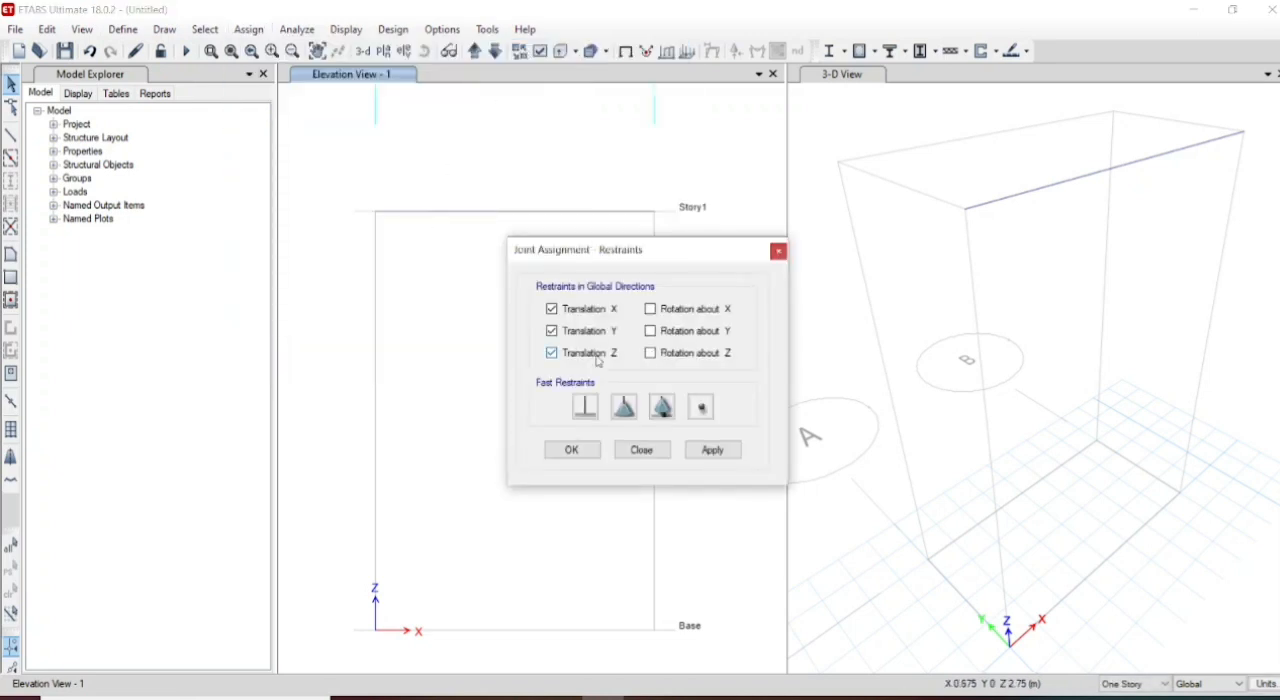
pyautogui.click(586, 414)
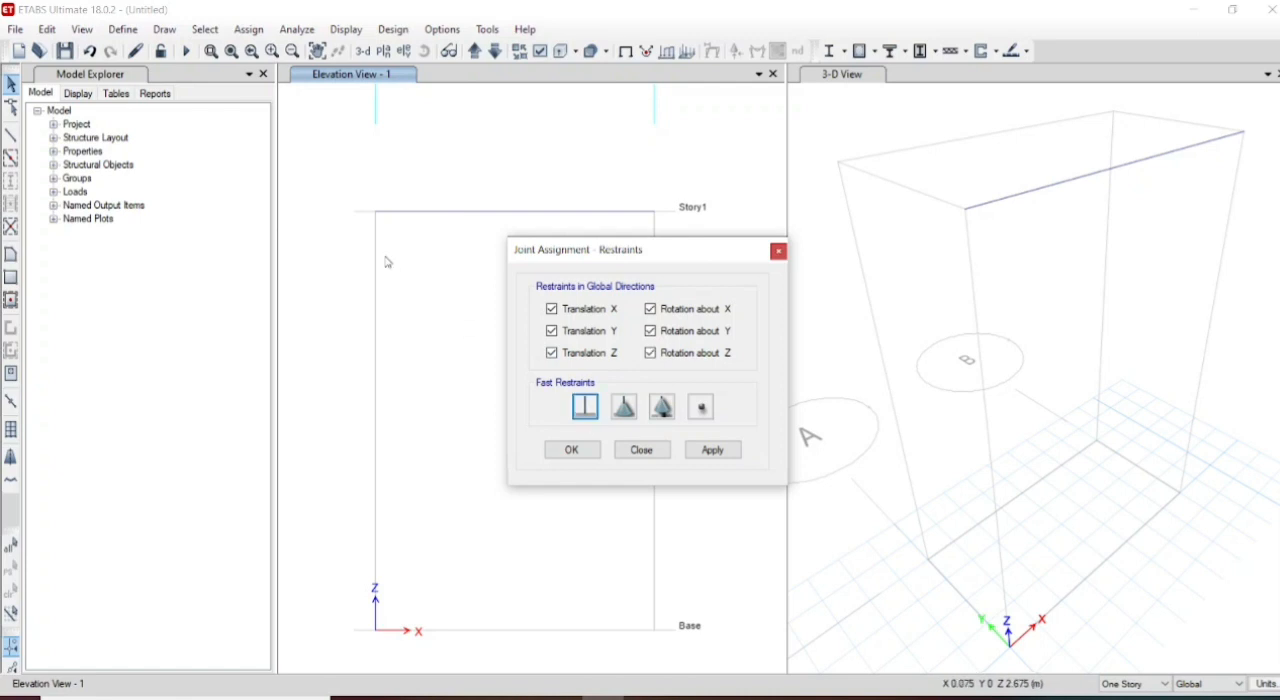
pyautogui.click(377, 216)
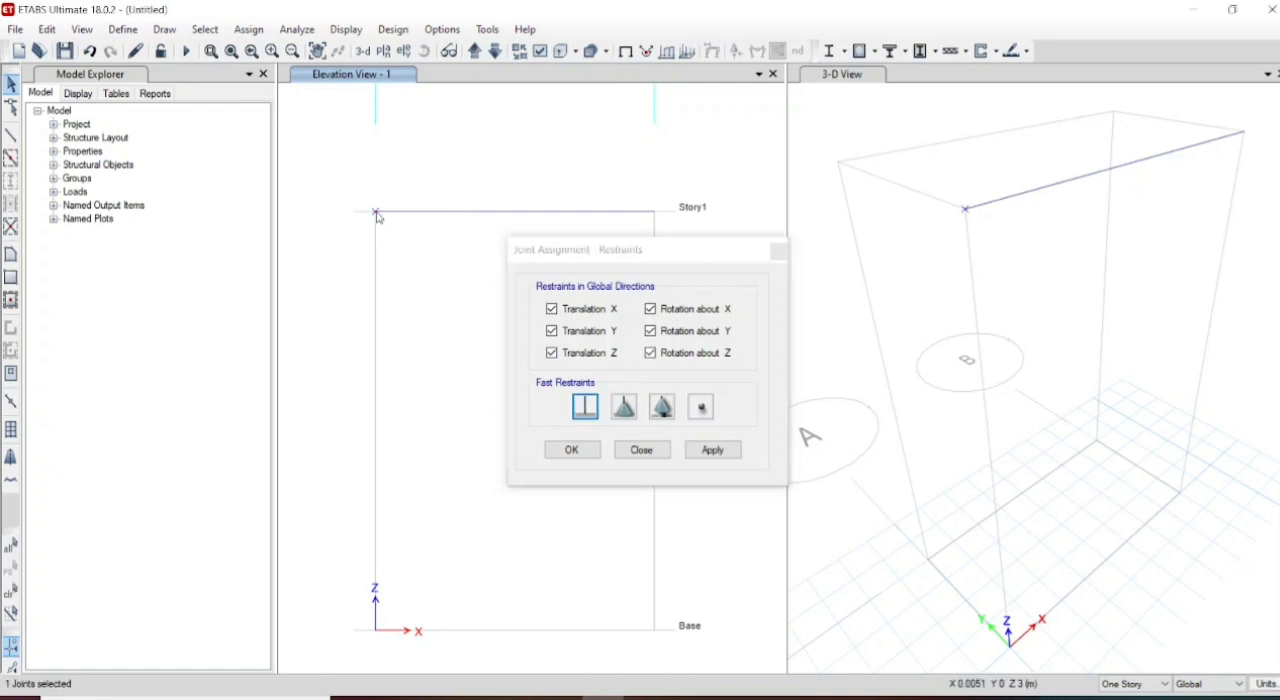
pyautogui.click(709, 451)
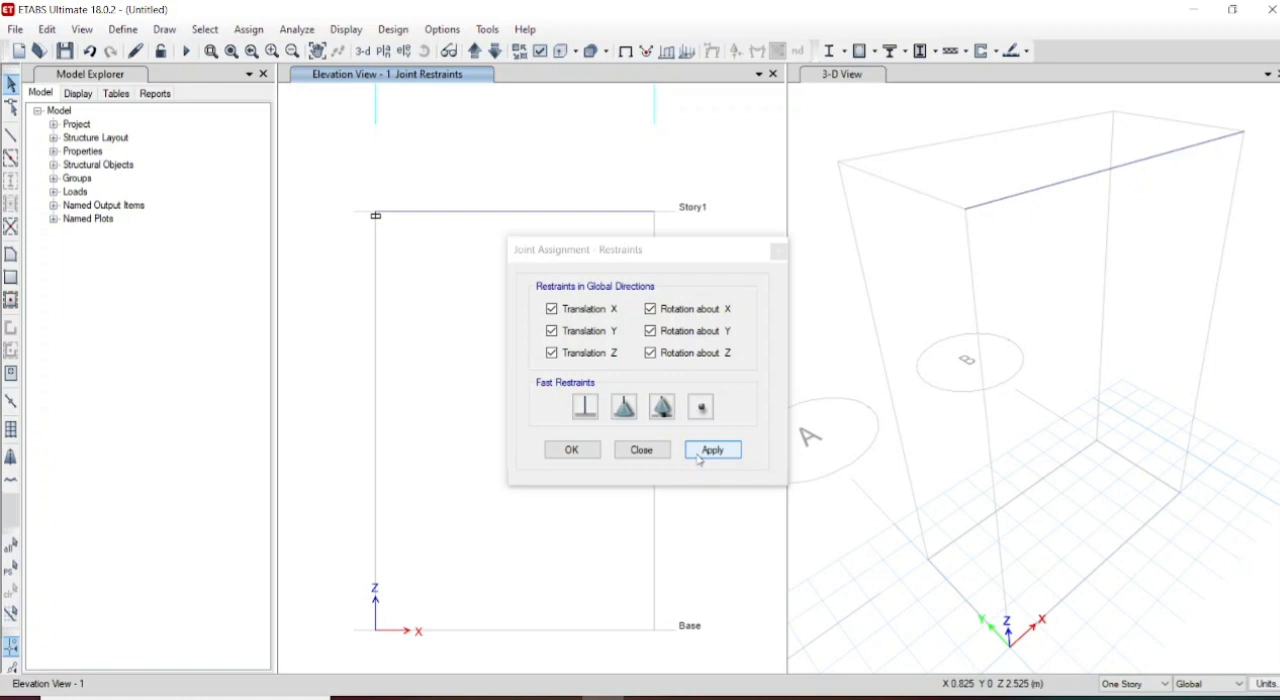
# - Assign the free condition, with no restraints, to the beam's end joint at grid B and finish the joint restraint assignment
pyautogui.click(655, 213)
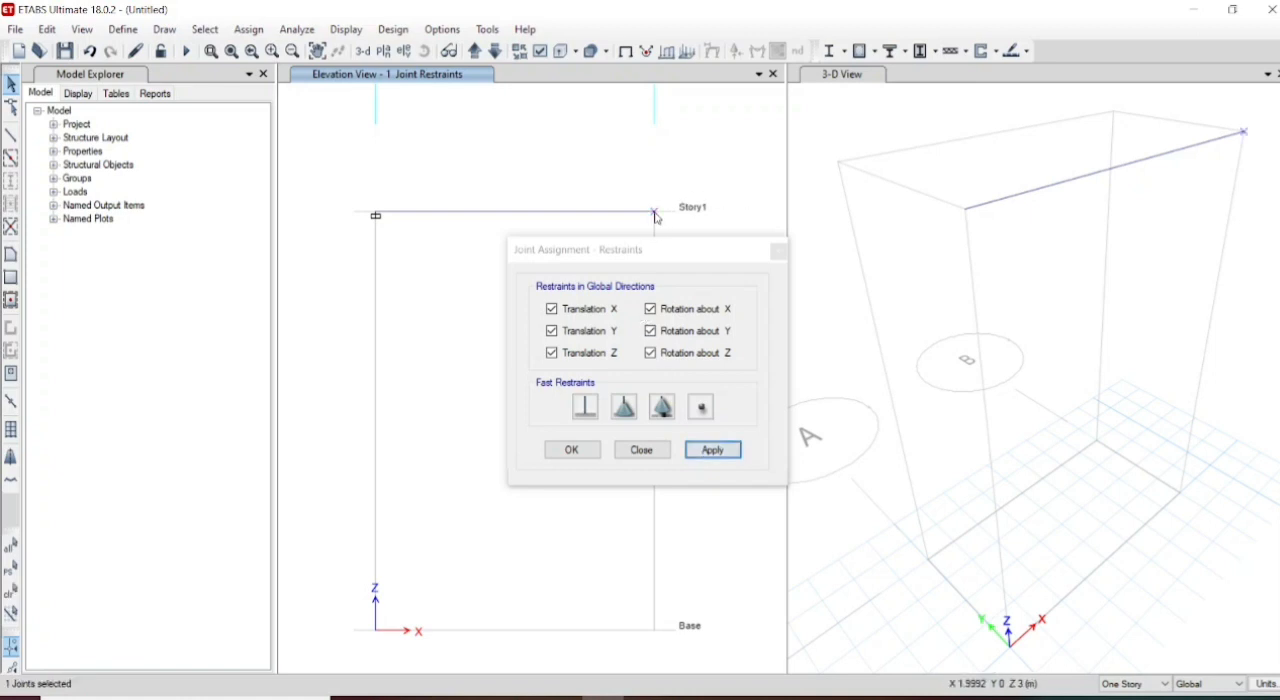
pyautogui.click(699, 408)
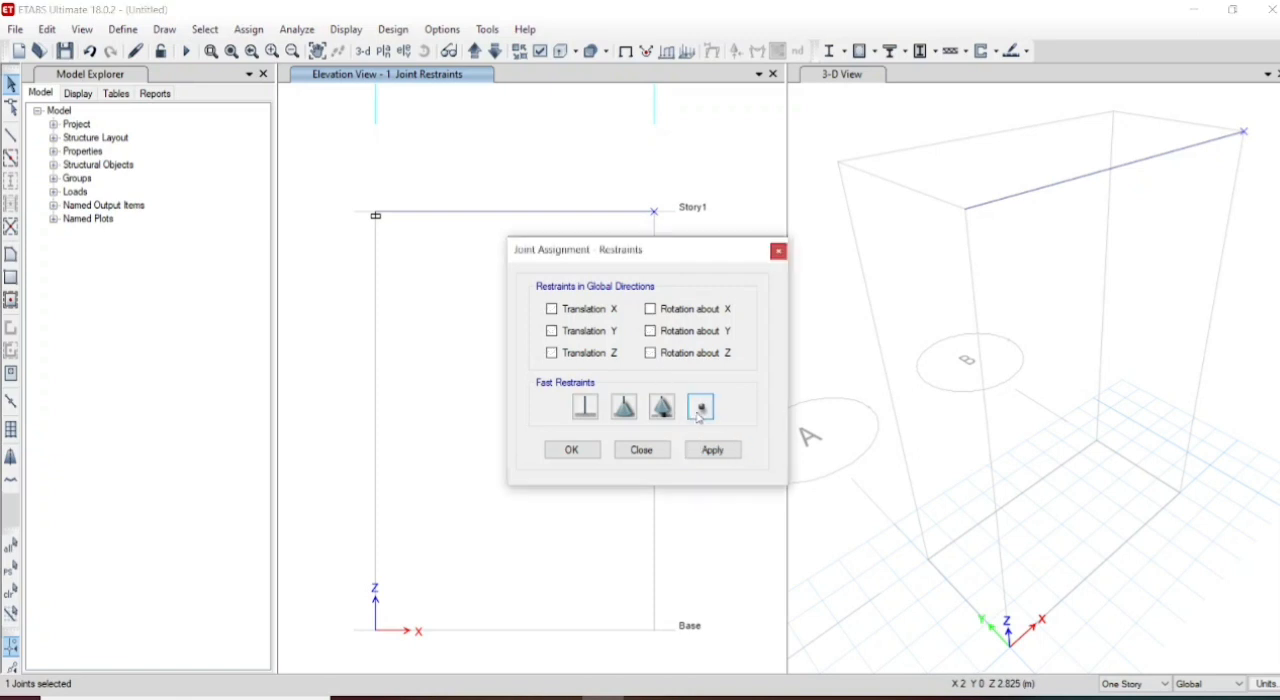
pyautogui.click(714, 450)
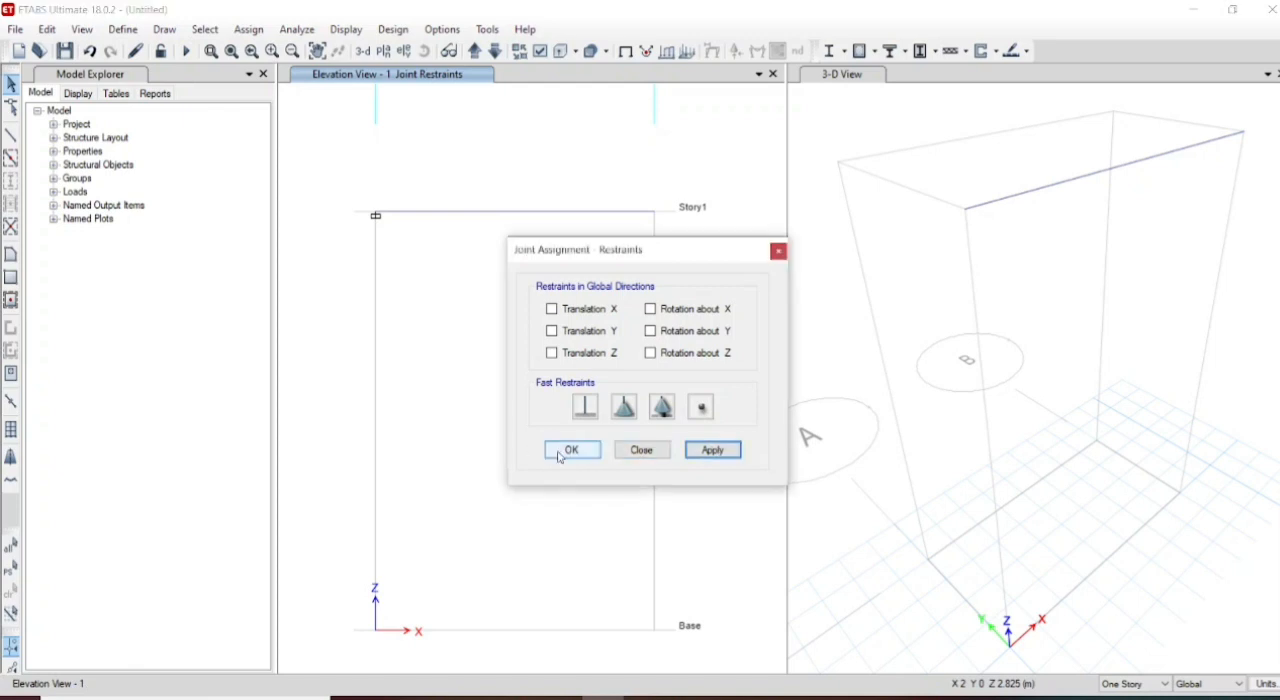
pyautogui.click(560, 451)
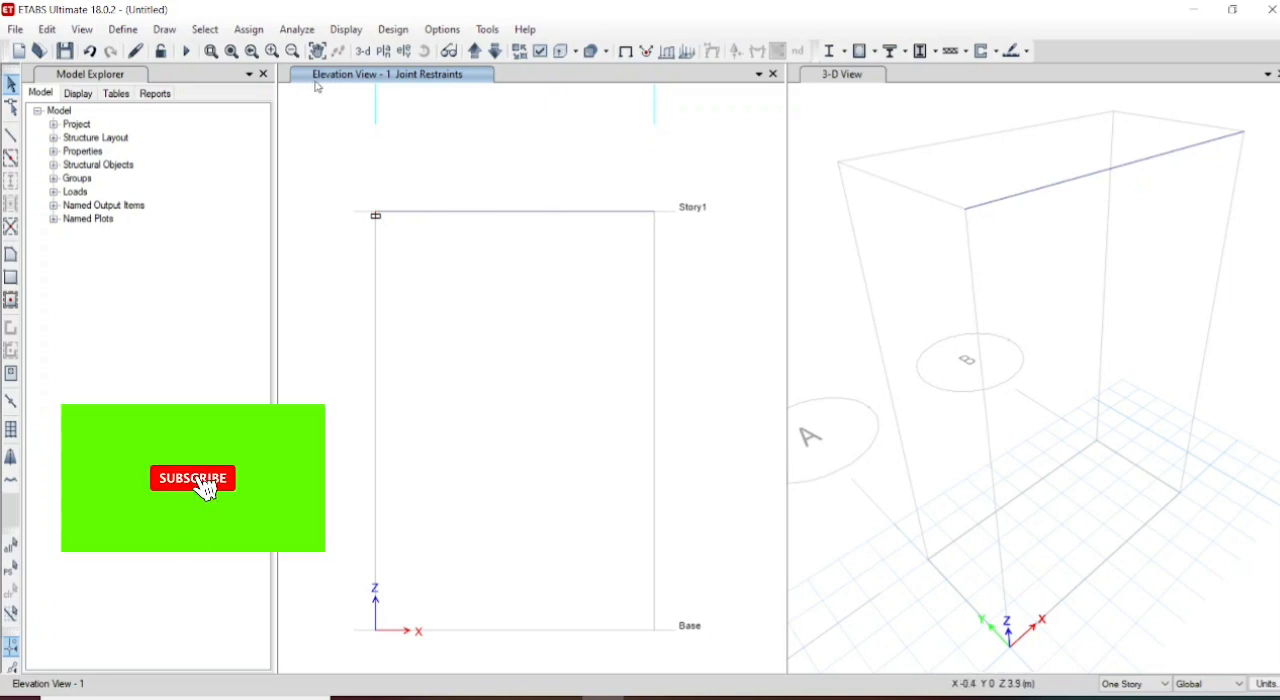
# - Assign a uniform distributed gravity load of 3.5 kN/m to the beam under the Live load pattern, replacing existing loads
pyautogui.click(246, 30)
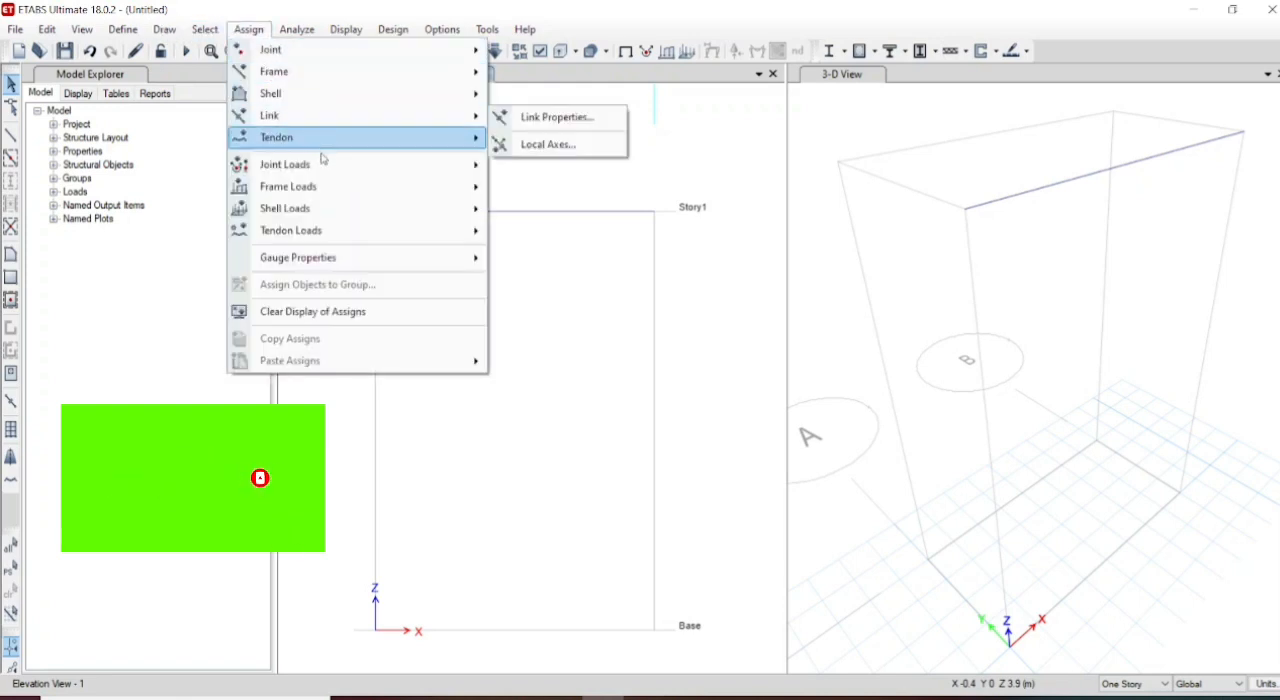
pyautogui.moveTo(334, 185)
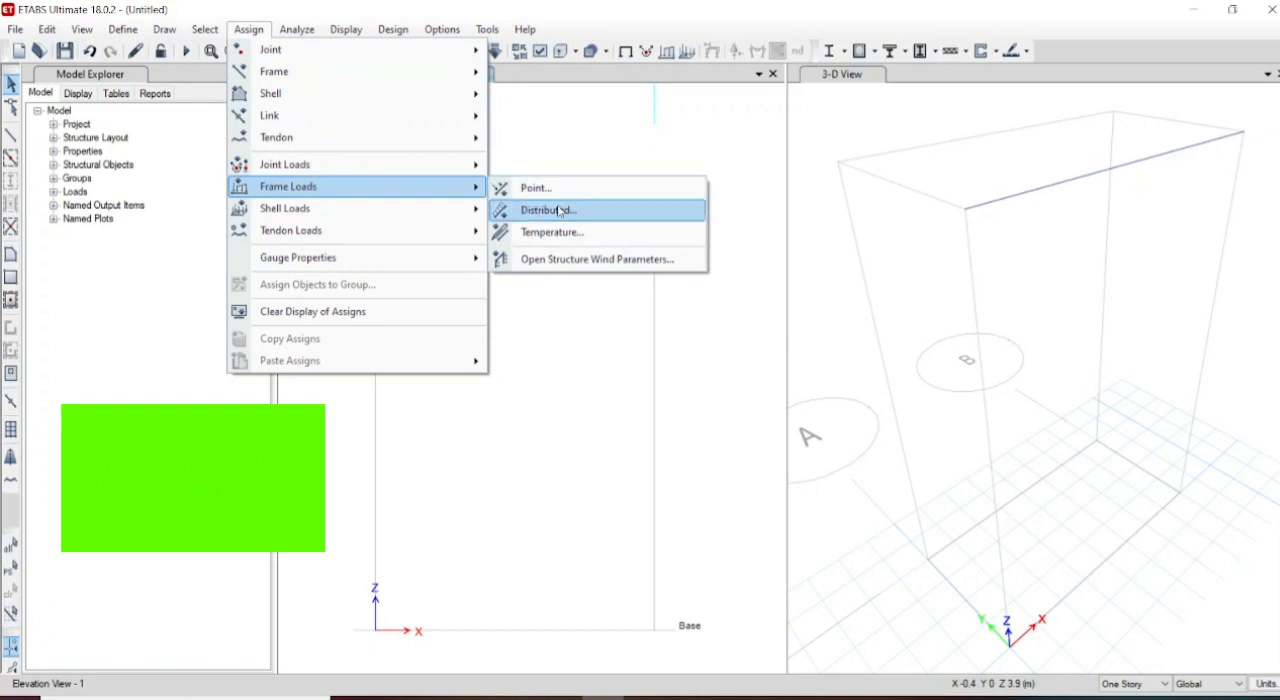
pyautogui.click(562, 209)
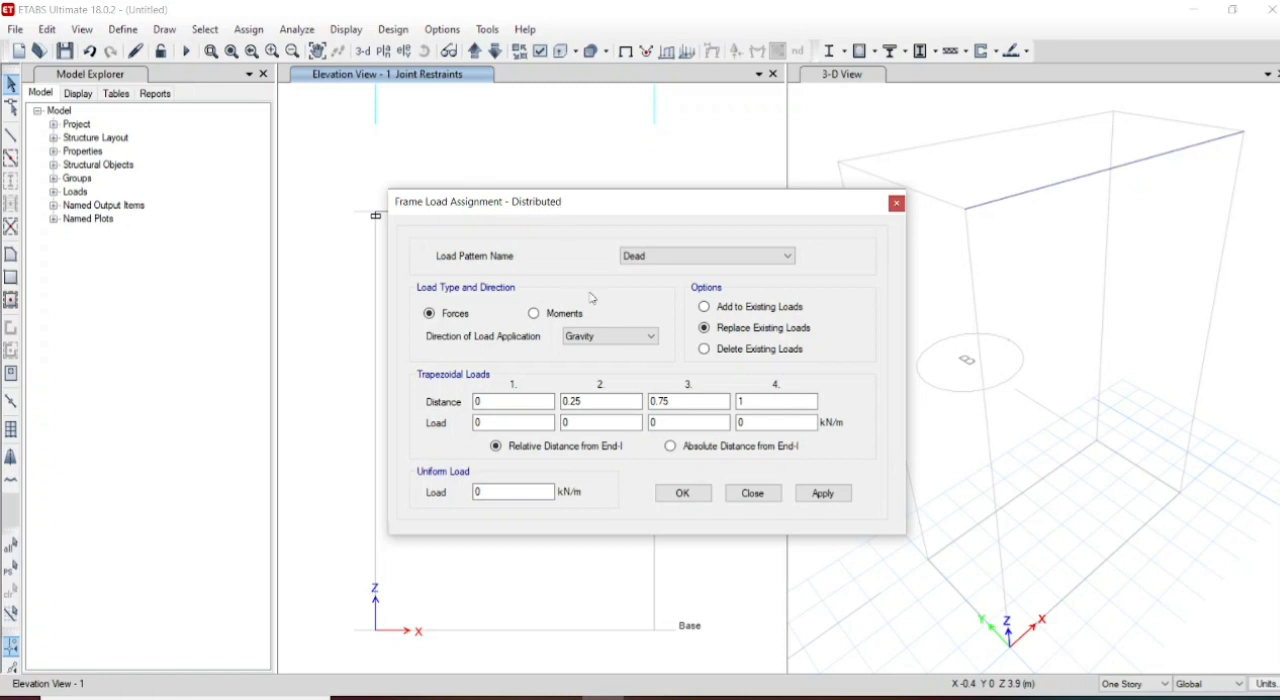
pyautogui.click(690, 260)
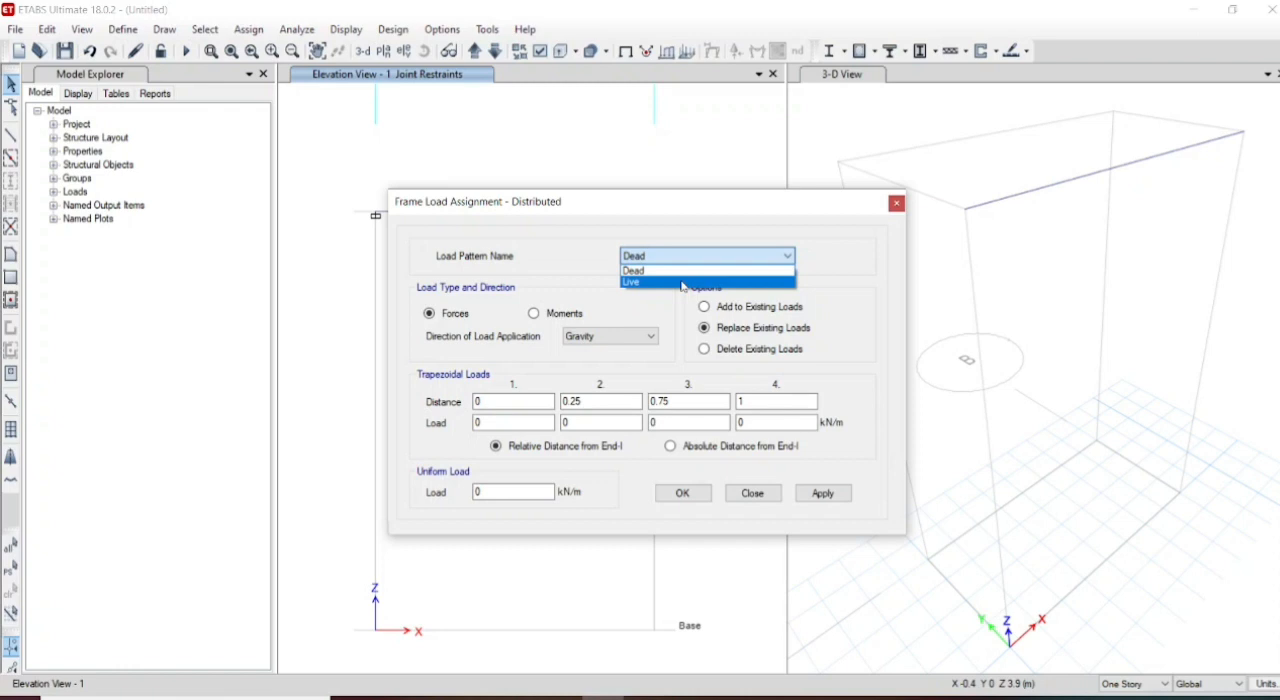
pyautogui.click(682, 284)
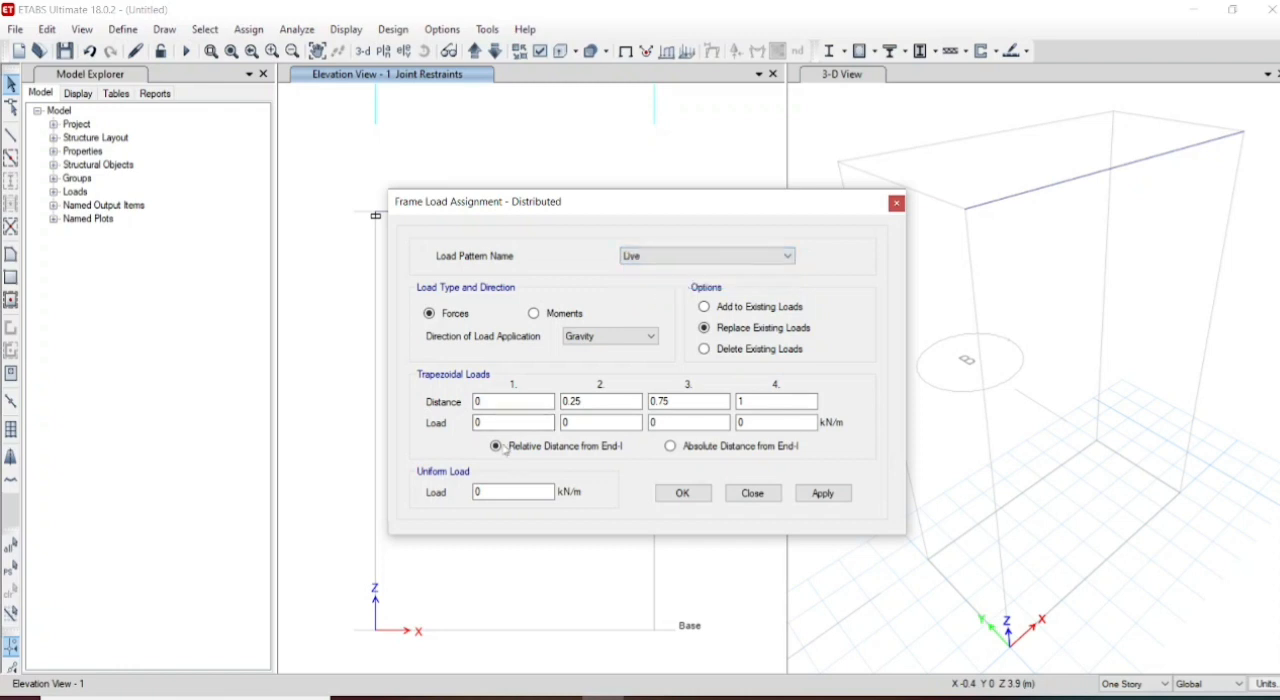
pyautogui.moveTo(580, 201); pyautogui.dragTo(798, 163)
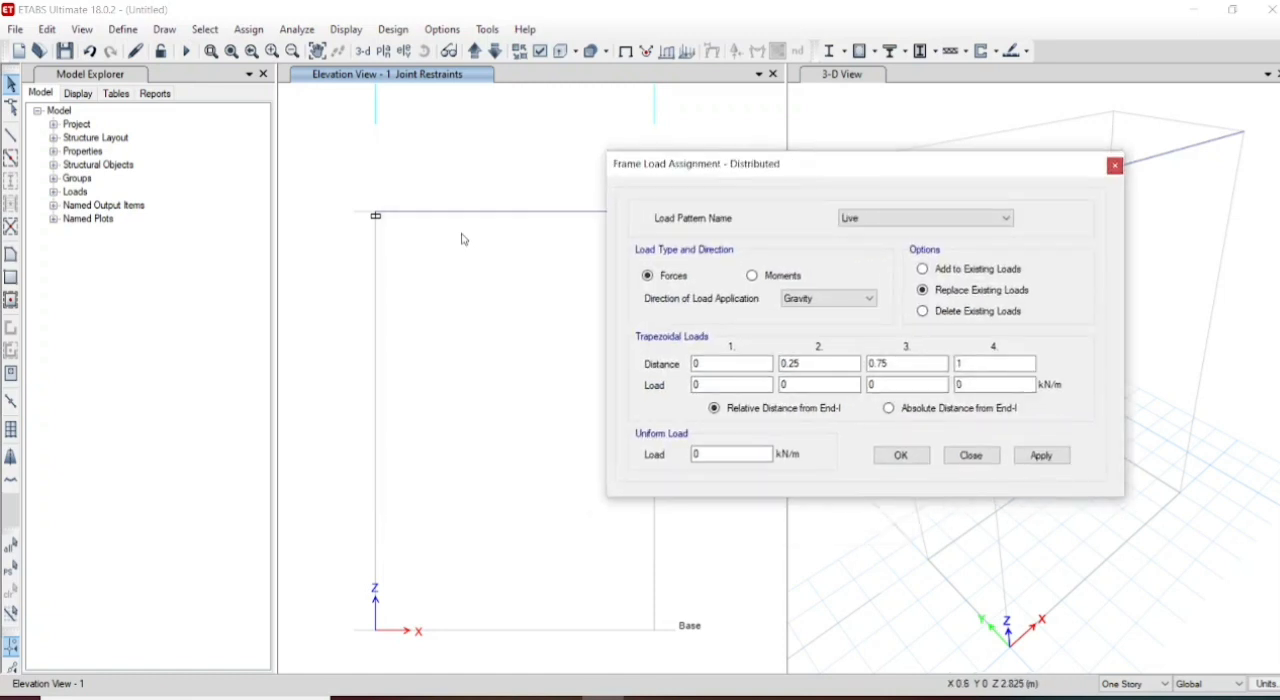
pyautogui.click(490, 214)
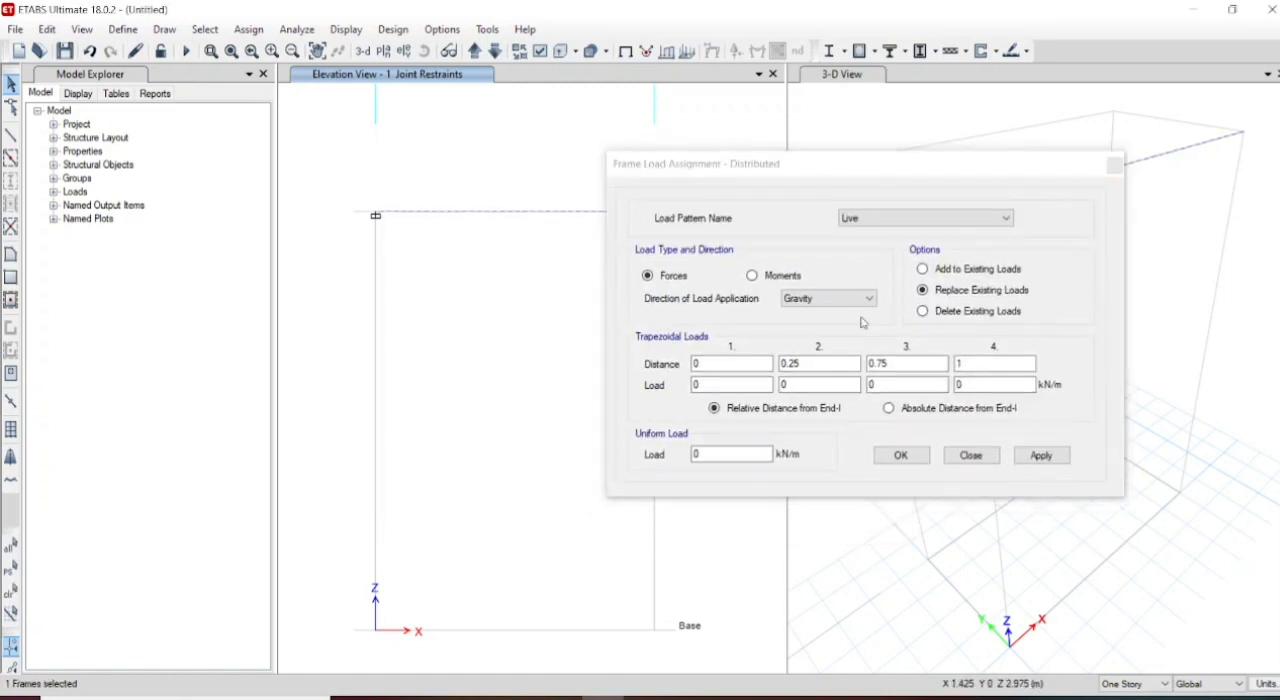
pyautogui.doubleClick(708, 454)
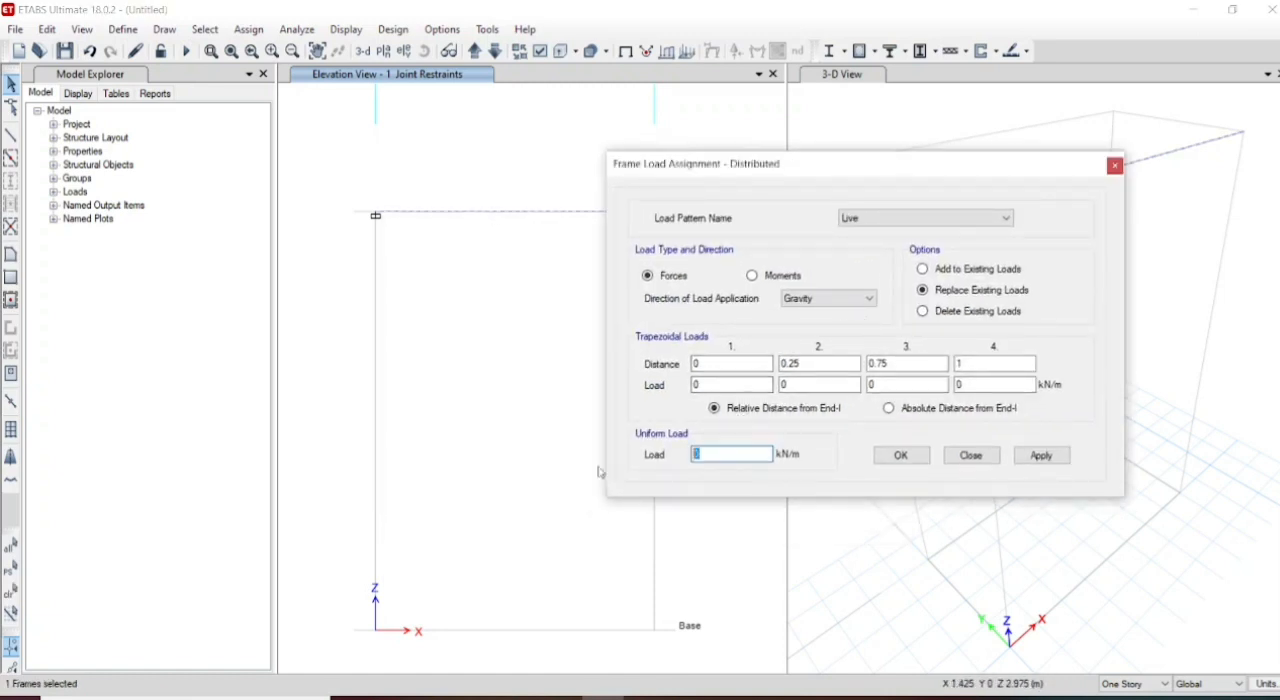
pyautogui.write('3.5')
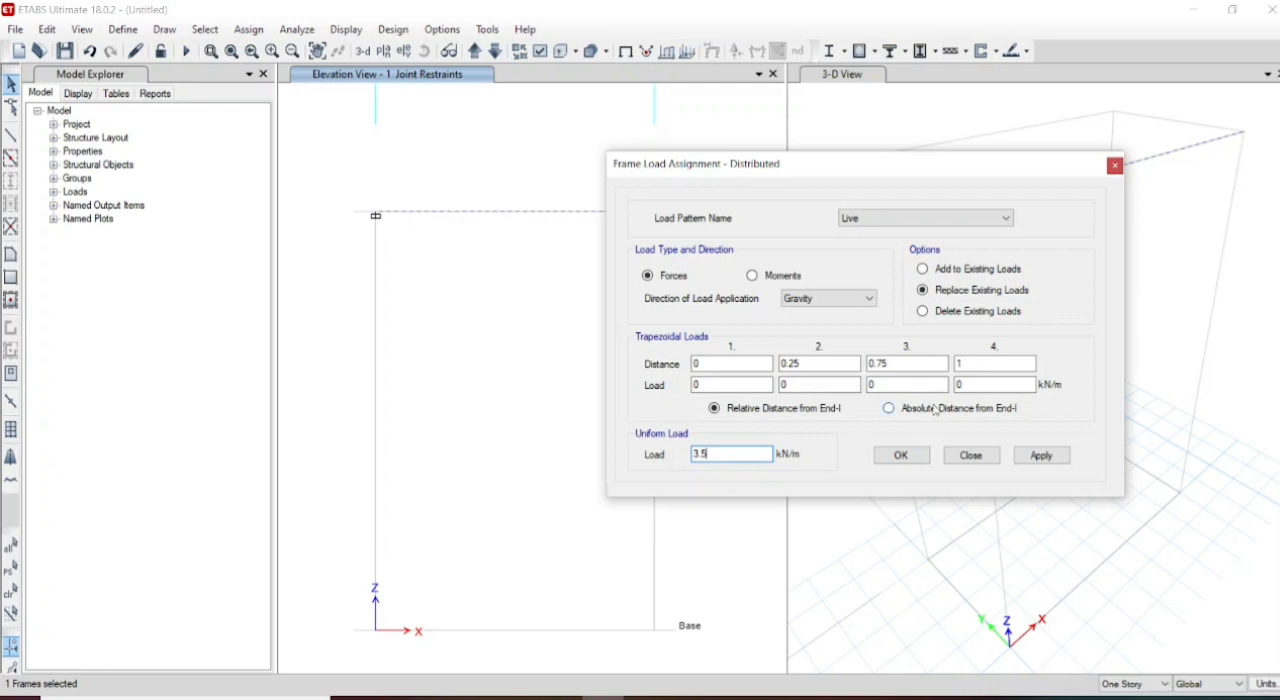
pyautogui.click(1048, 458)
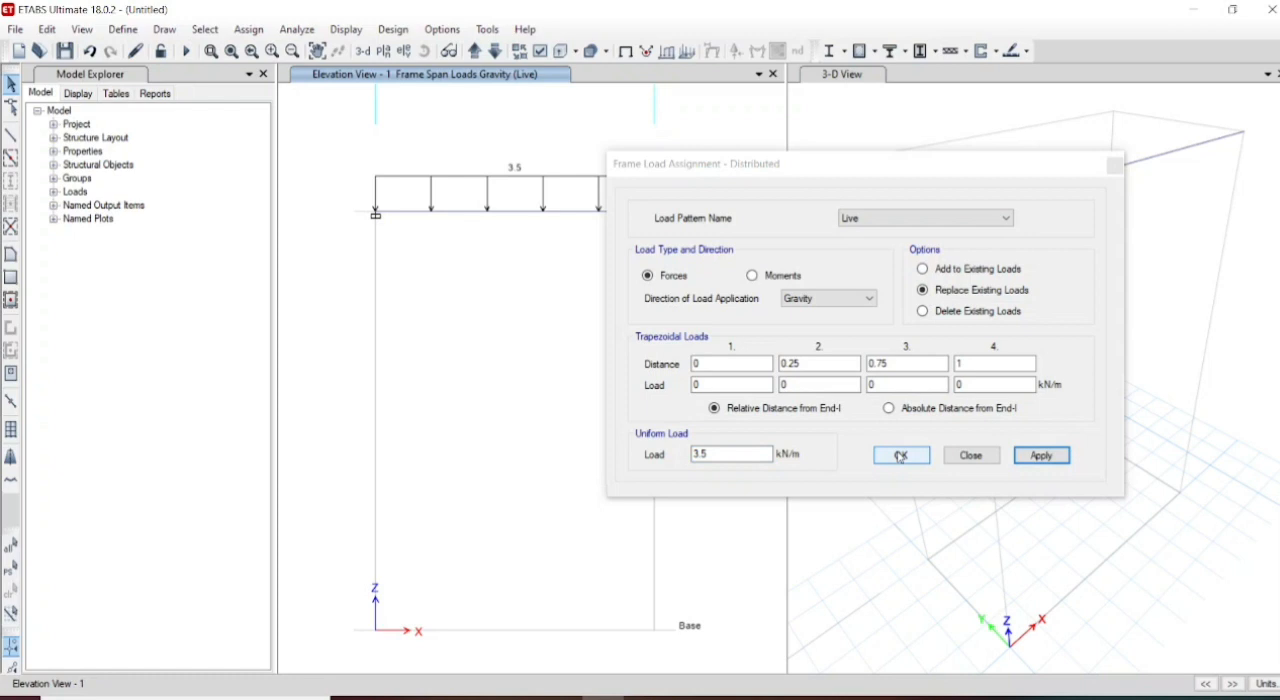
pyautogui.click(900, 456)
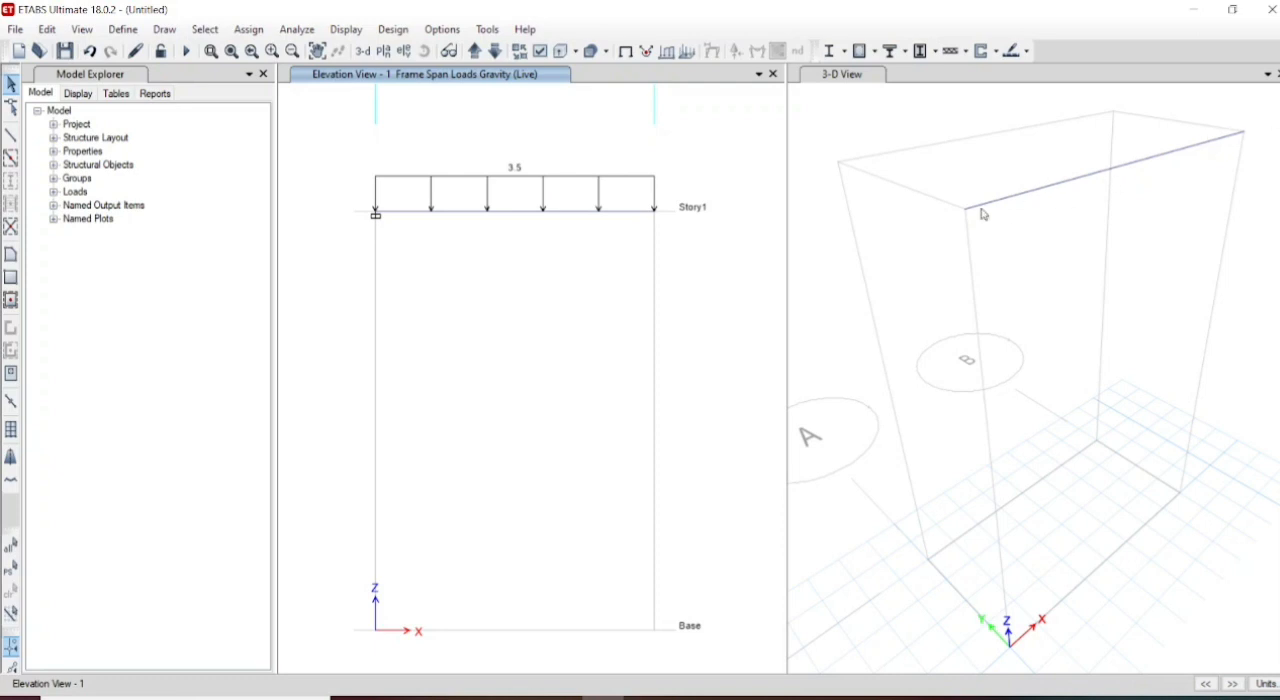
# - Add the default design load combinations for Composite Beam Design and accept the load combinations
pyautogui.click(297, 29)
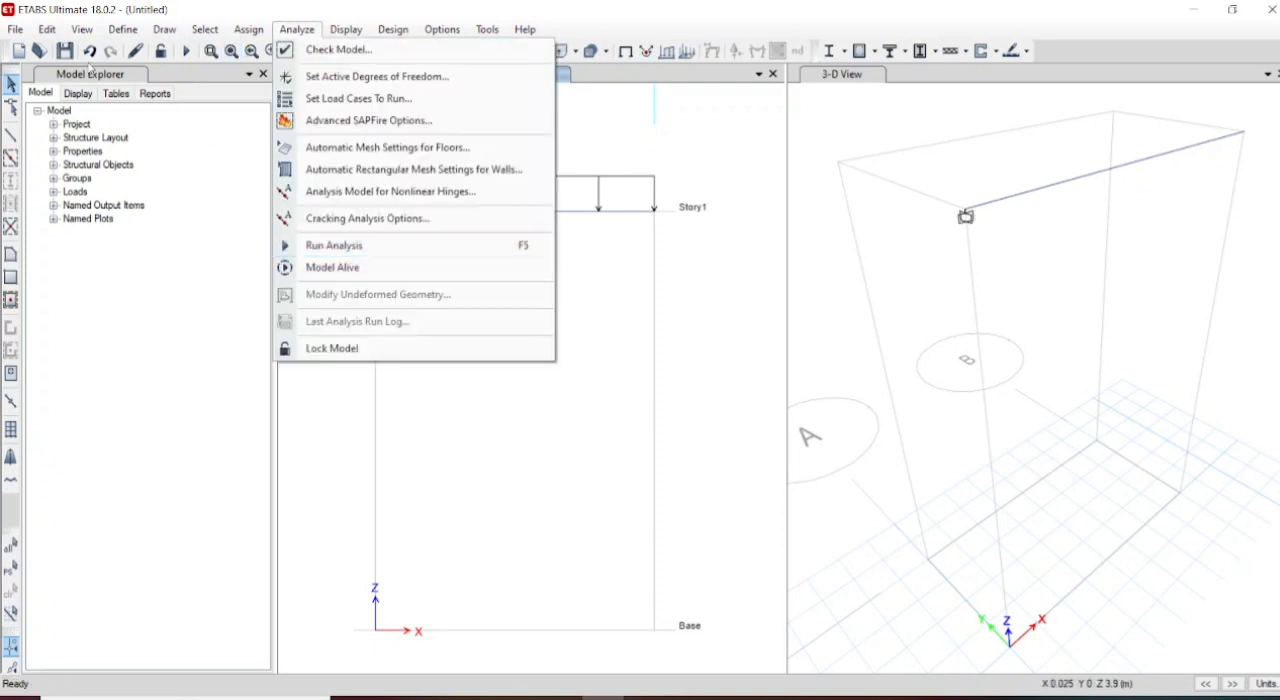
pyautogui.click(46, 31)
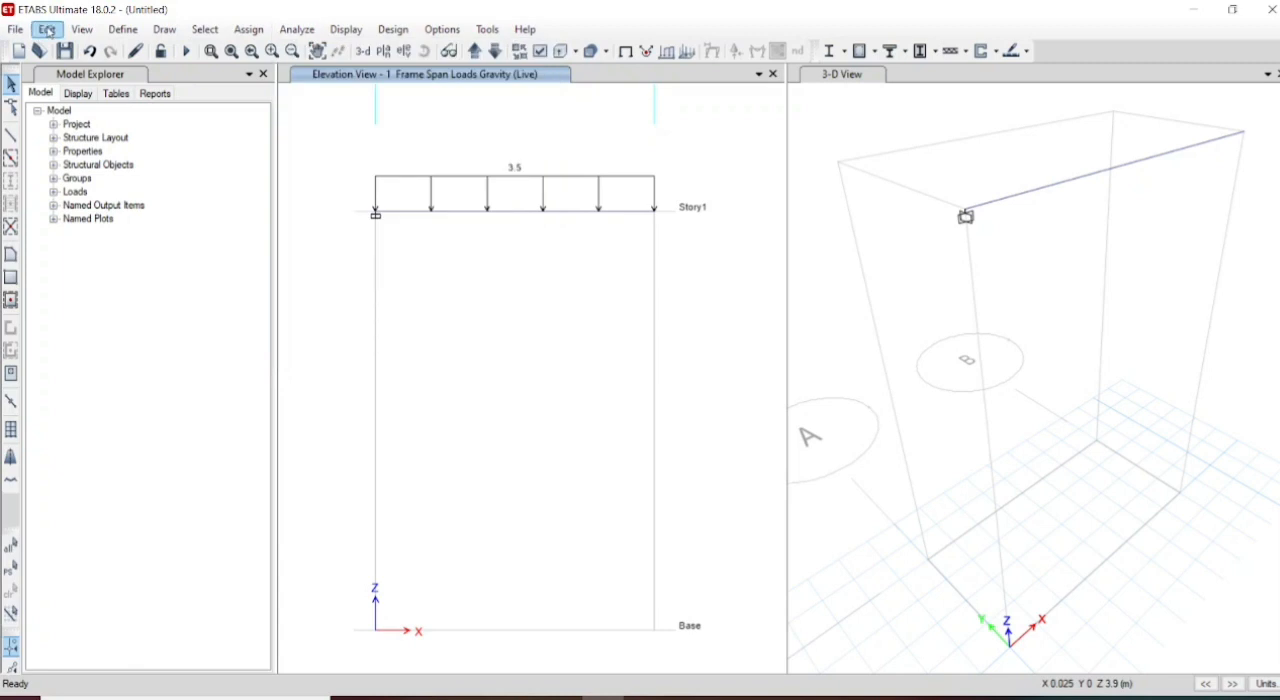
pyautogui.click(48, 31)
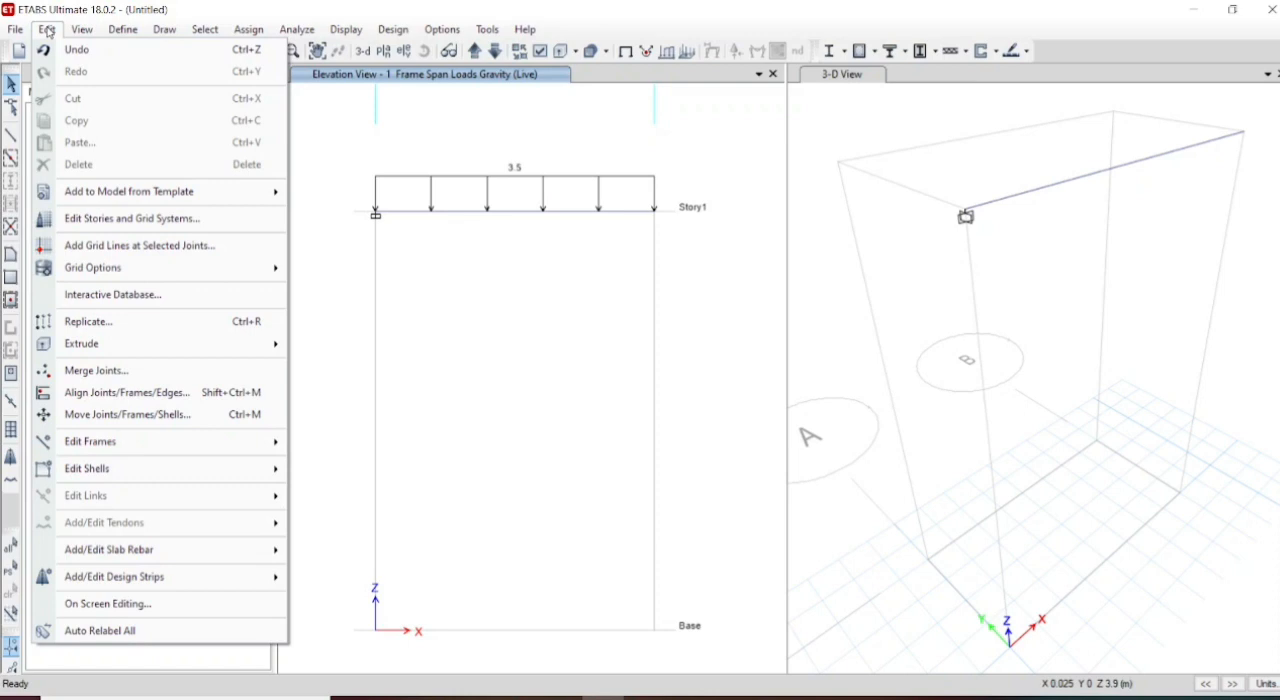
pyautogui.moveTo(97, 33)
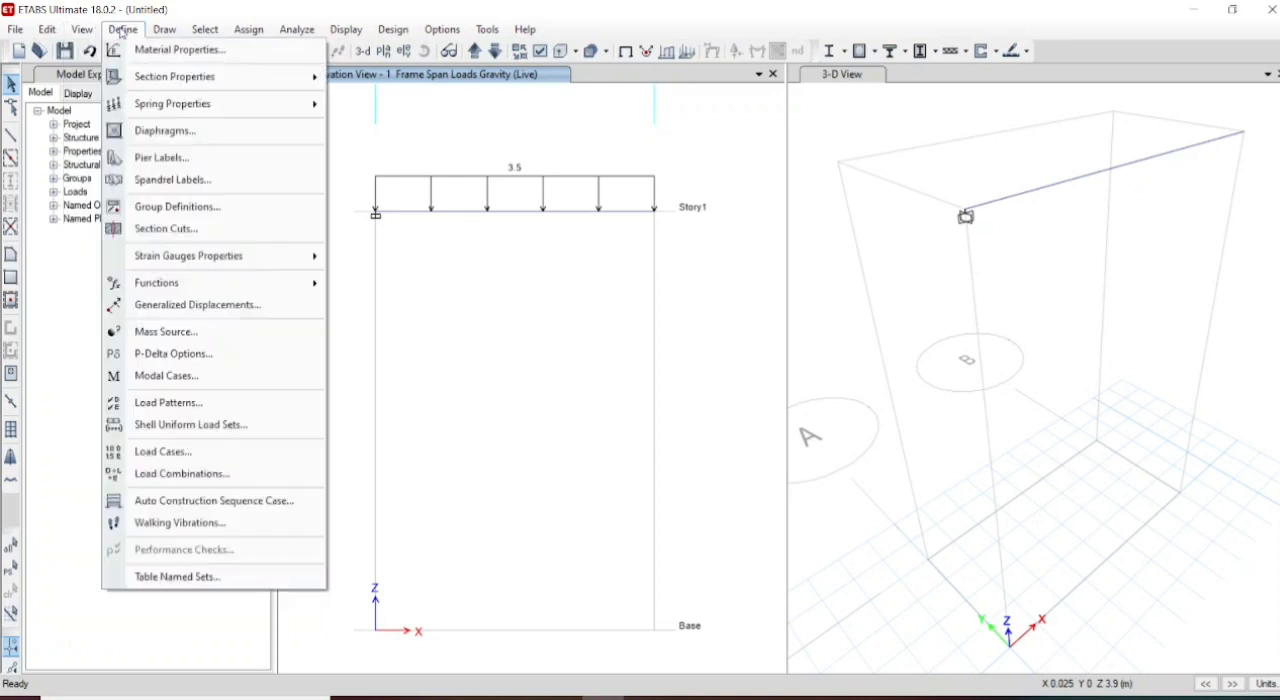
pyautogui.click(200, 473)
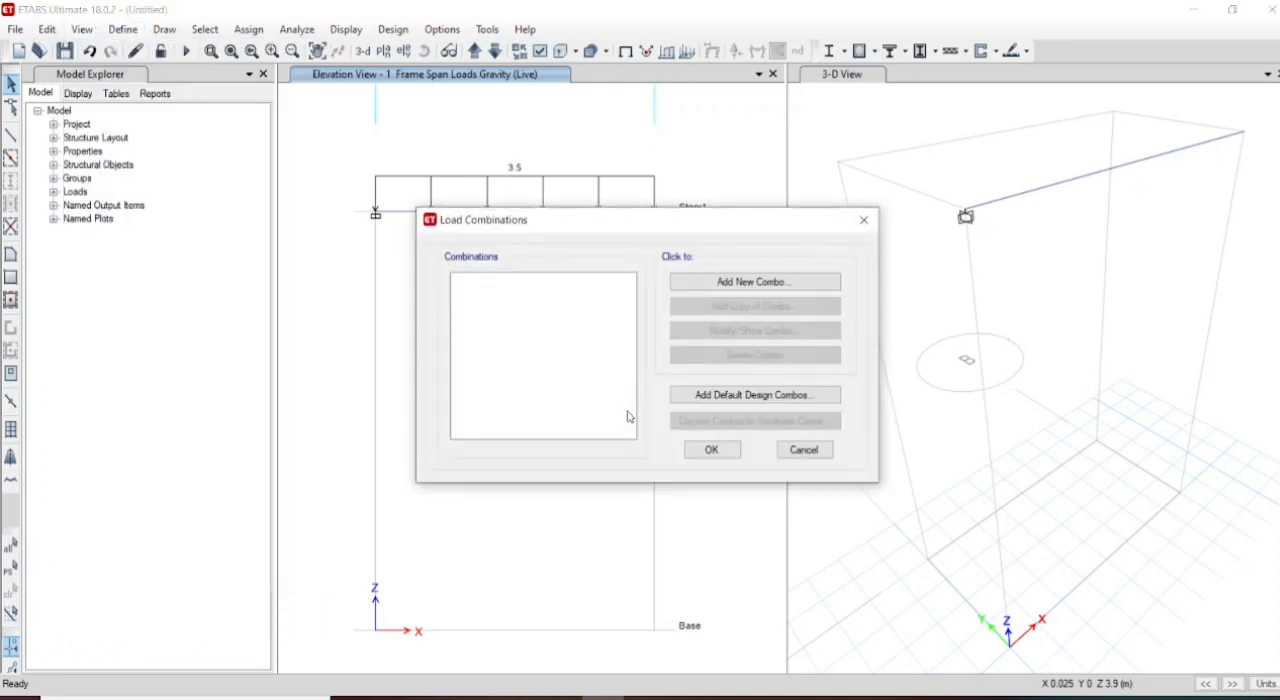
pyautogui.click(719, 396)
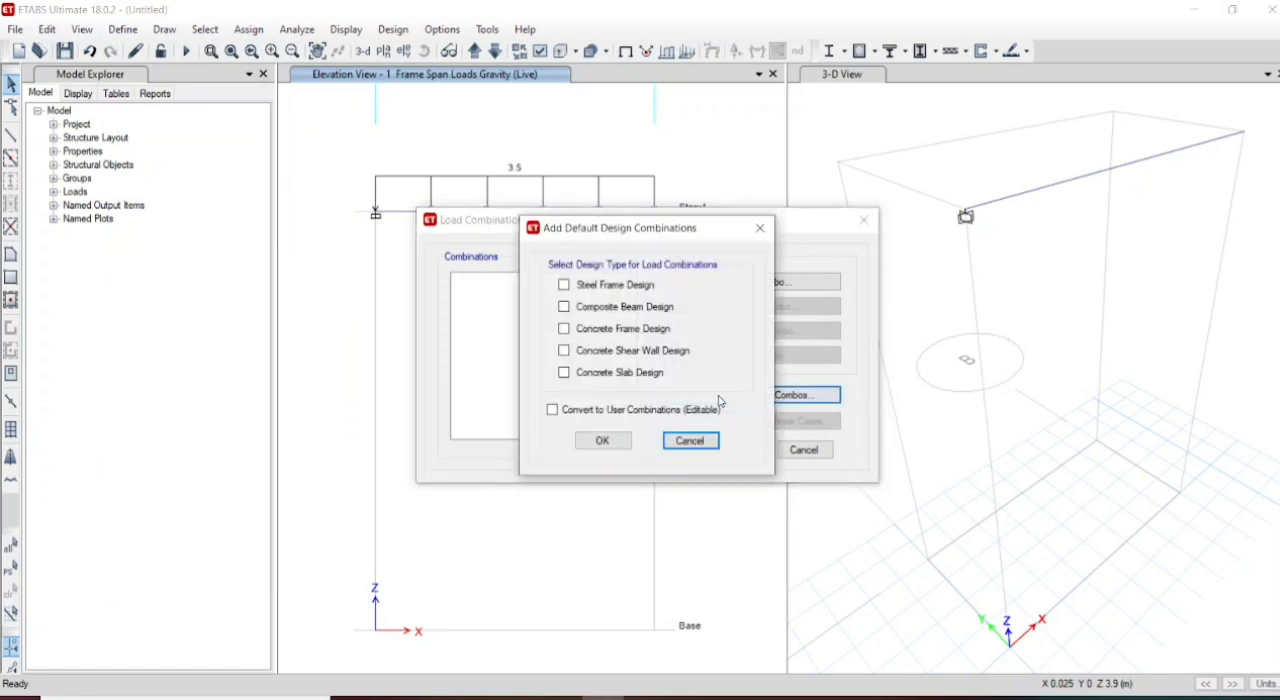
pyautogui.click(564, 307)
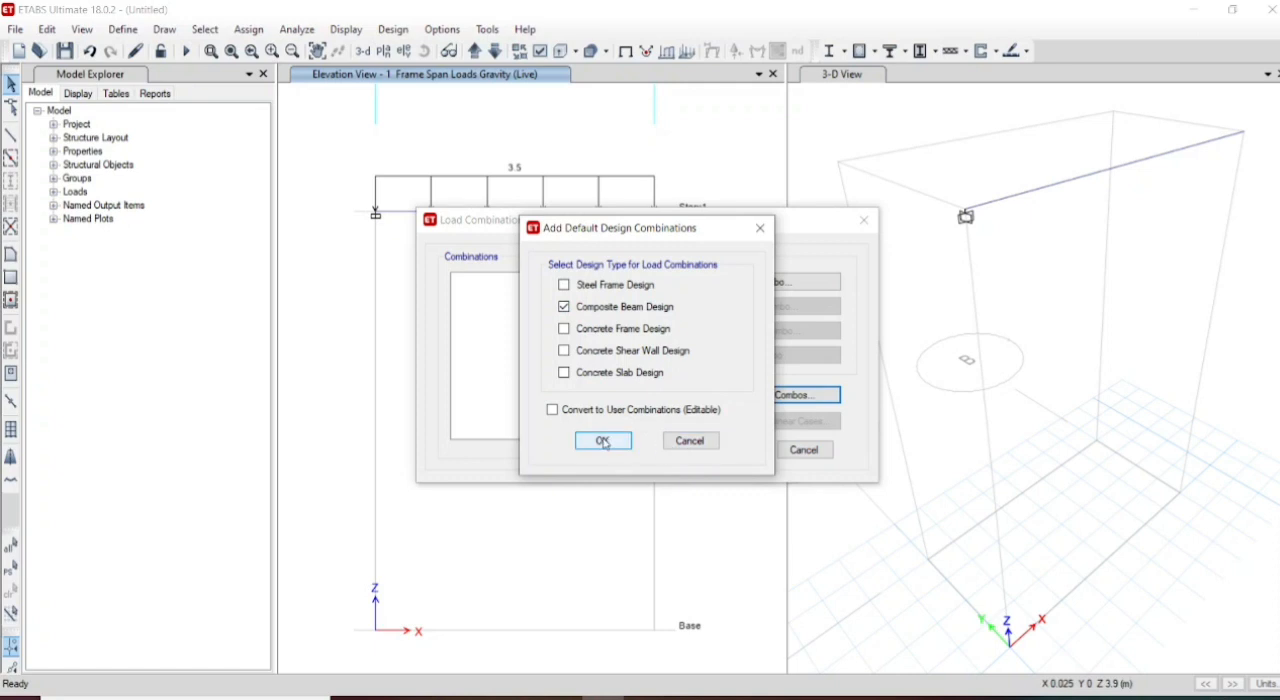
pyautogui.click(578, 308)
pyautogui.click(578, 310)
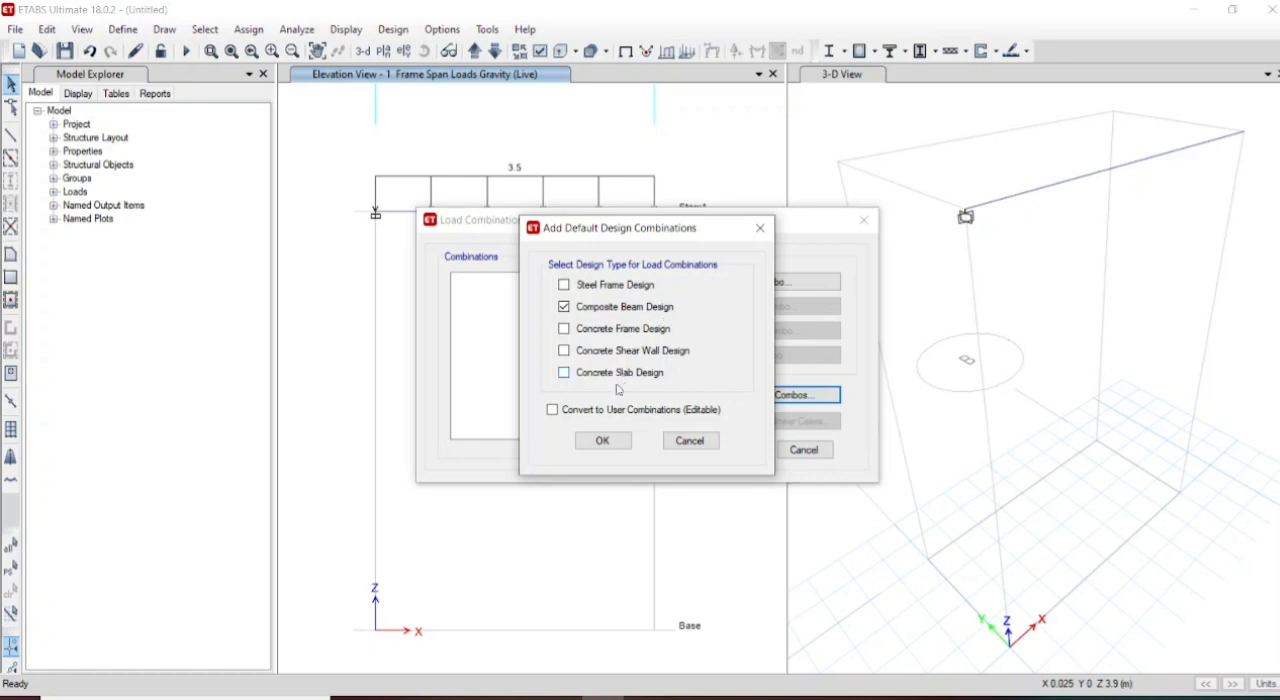
pyautogui.click(603, 441)
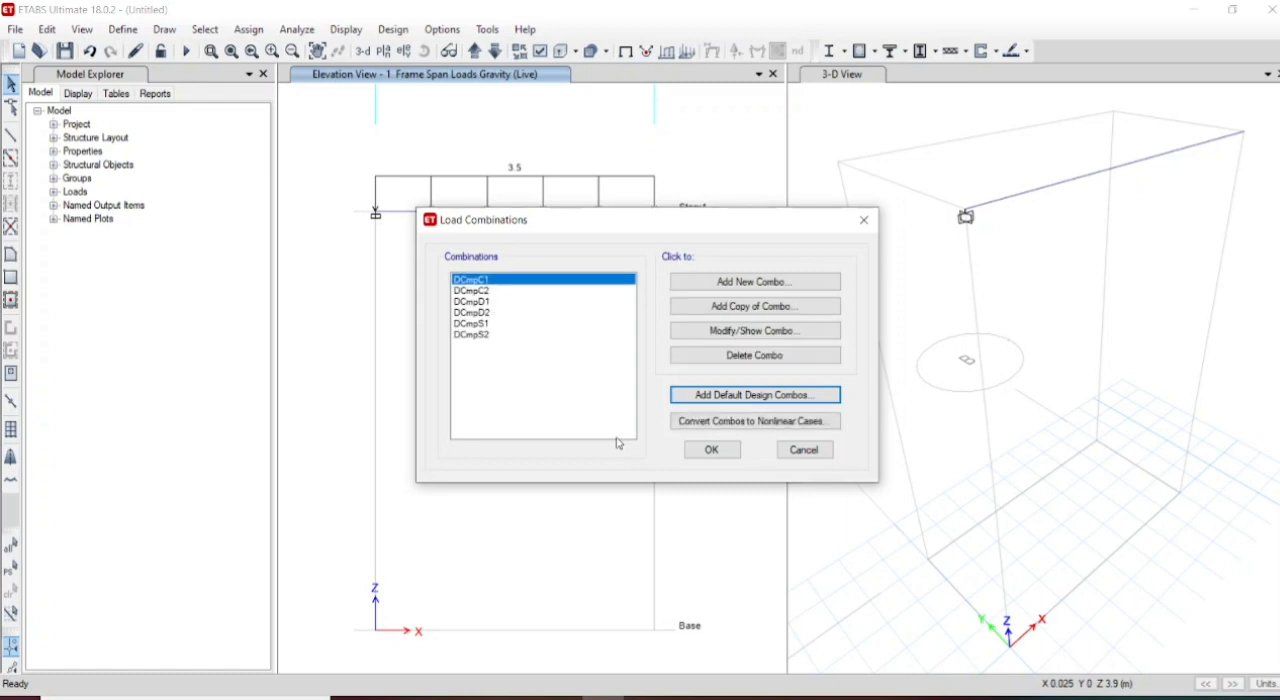
pyautogui.click(714, 451)
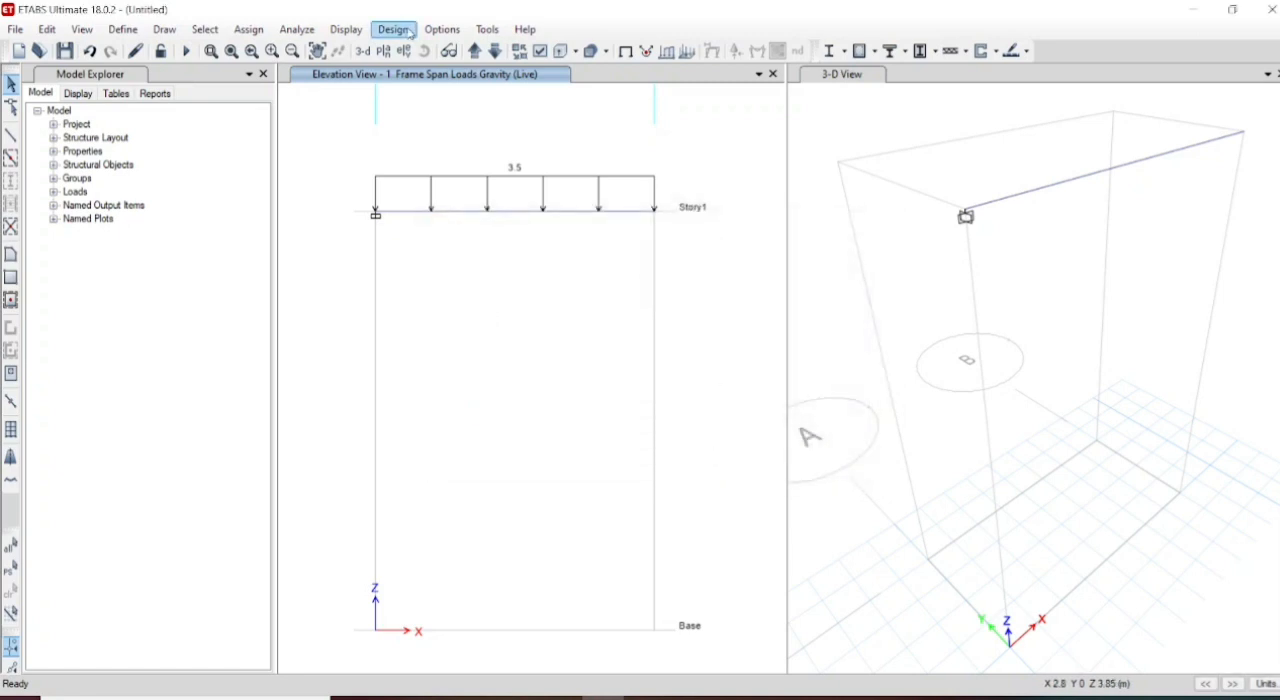
# - Run the analysis, saving the model as EX No 2 Cantilever beam in the Class folder and replacing the existing file
pyautogui.click(305, 30)
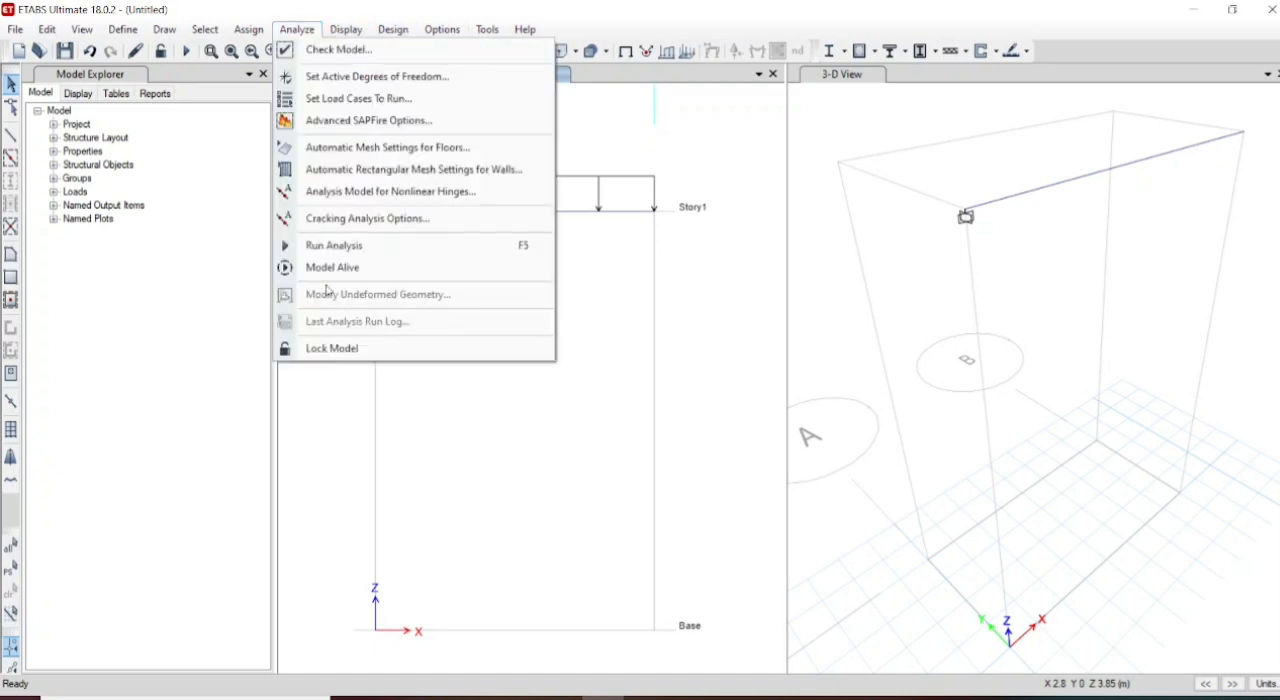
pyautogui.click(368, 250)
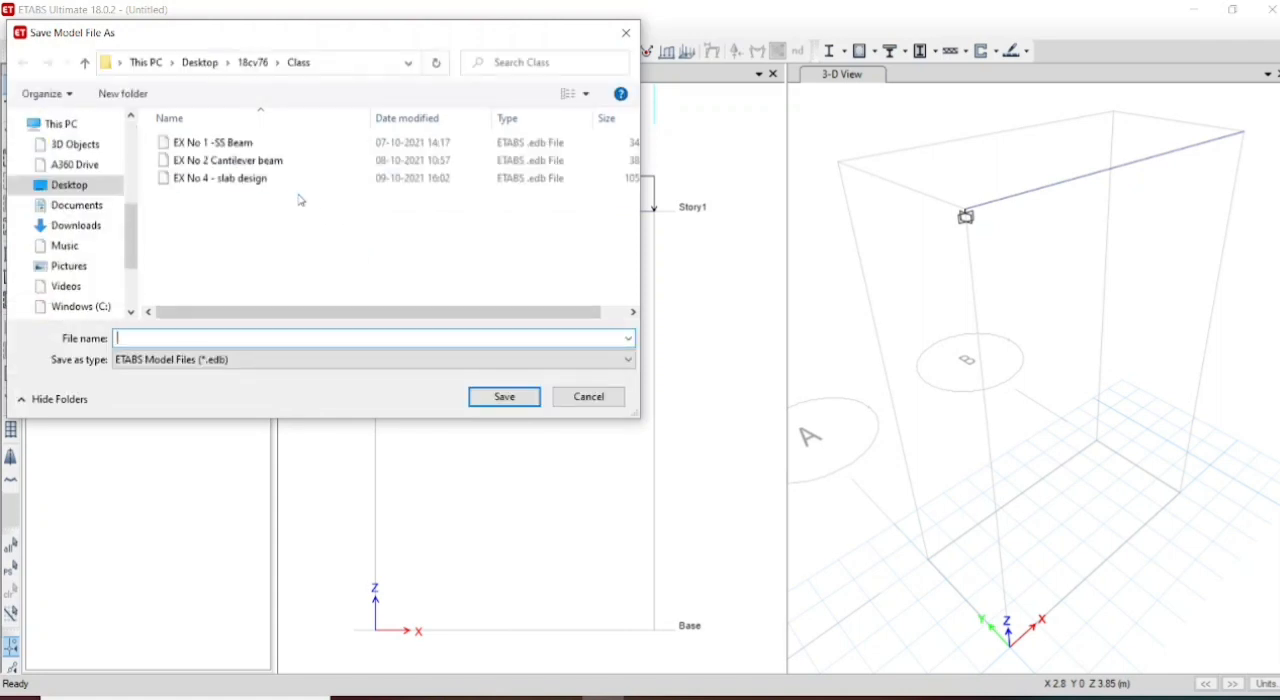
pyautogui.click(277, 167)
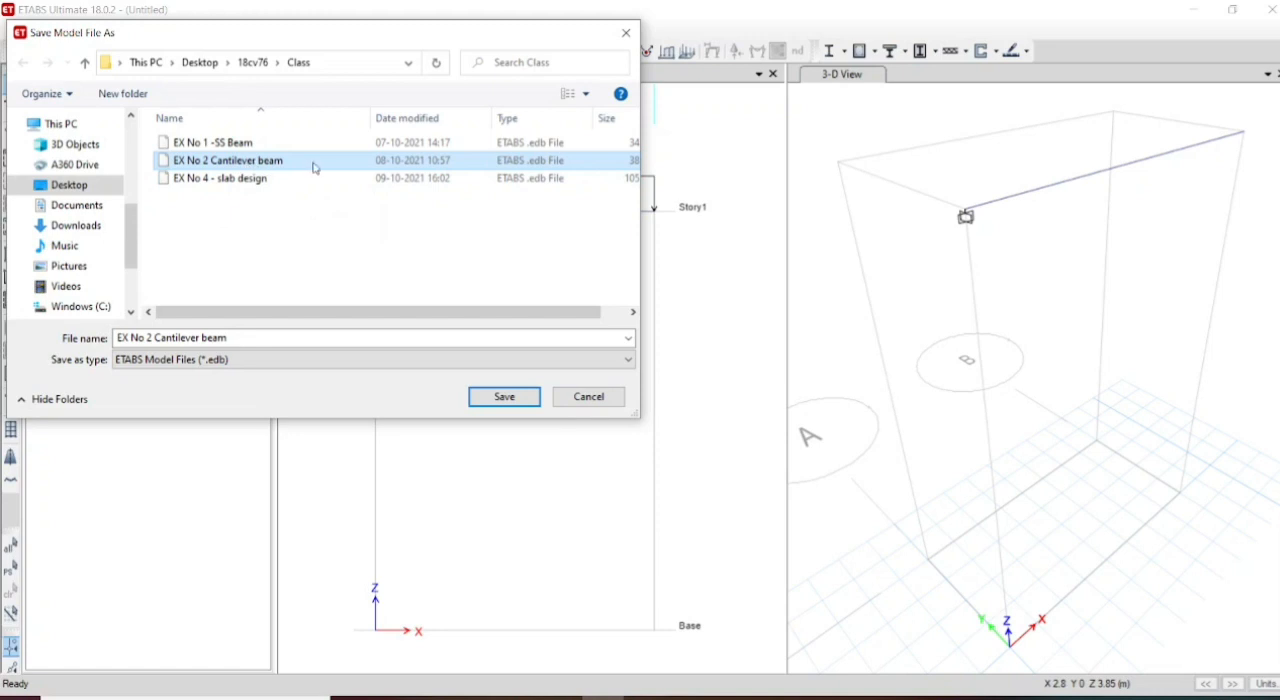
pyautogui.click(508, 400)
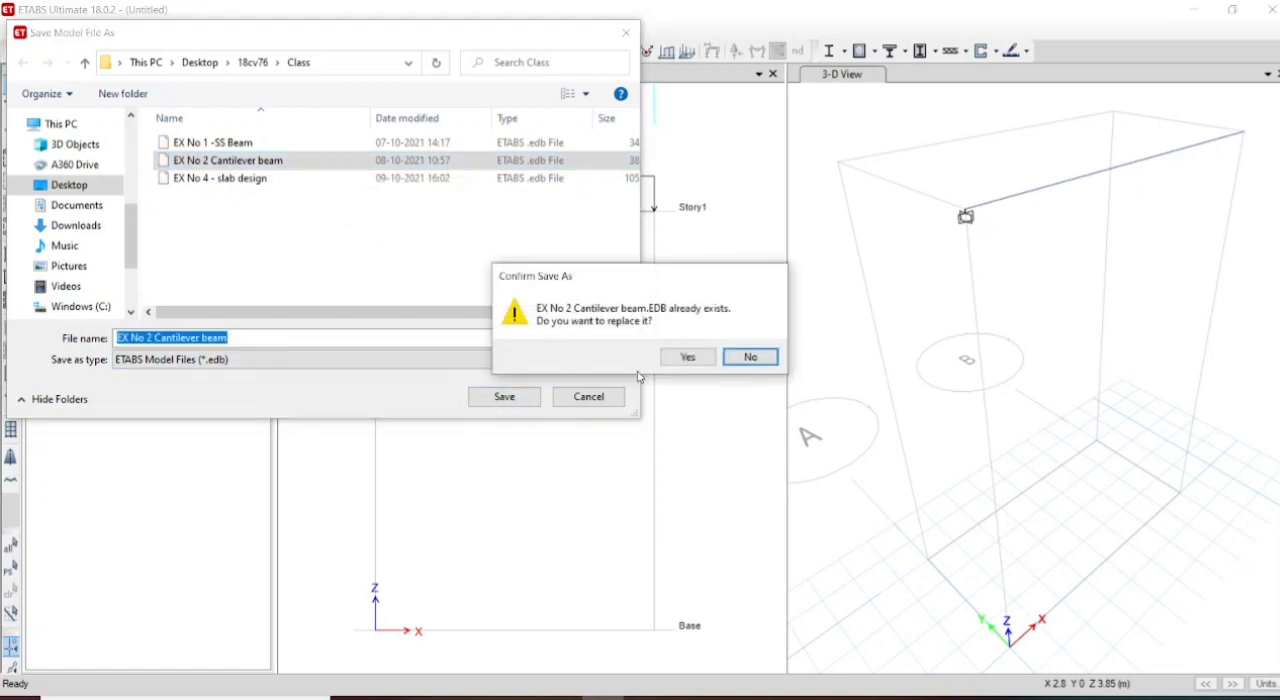
pyautogui.click(687, 358)
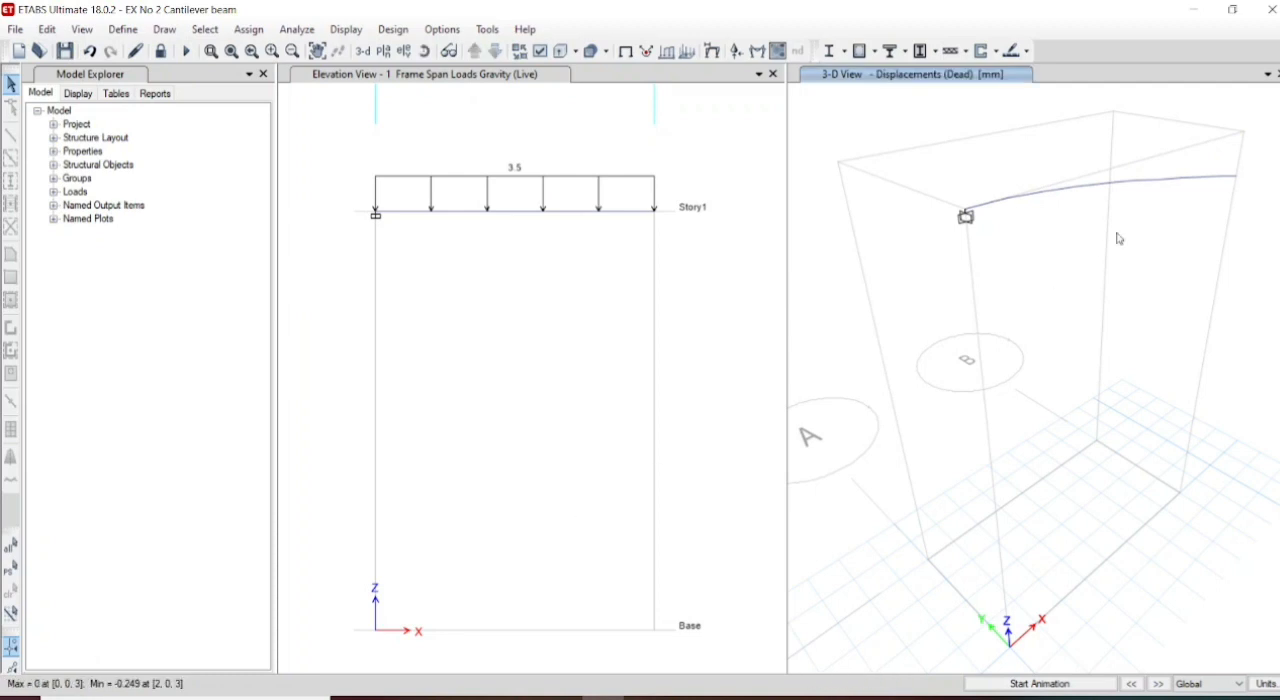
# - Display the Fz support reactions as arrows for the Dead load case and the DCmpC1 combination
pyautogui.moveTo(1238, 182)
pyautogui.click(735, 52)
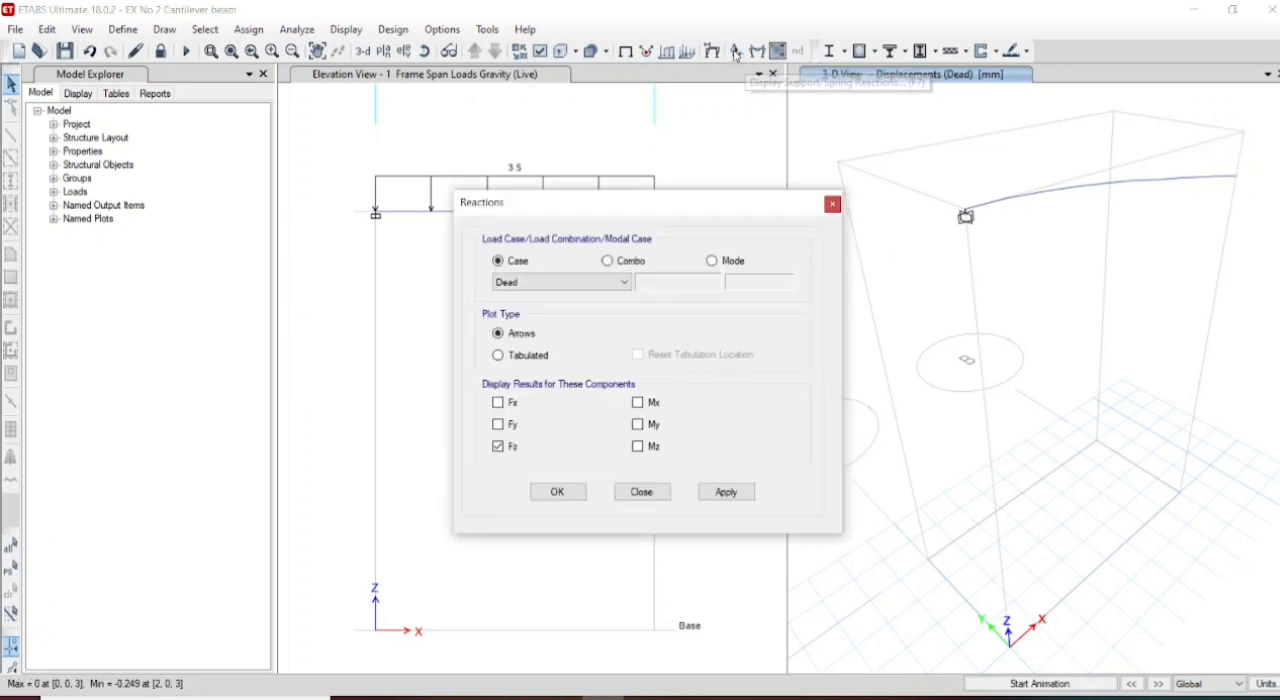
pyautogui.click(726, 492)
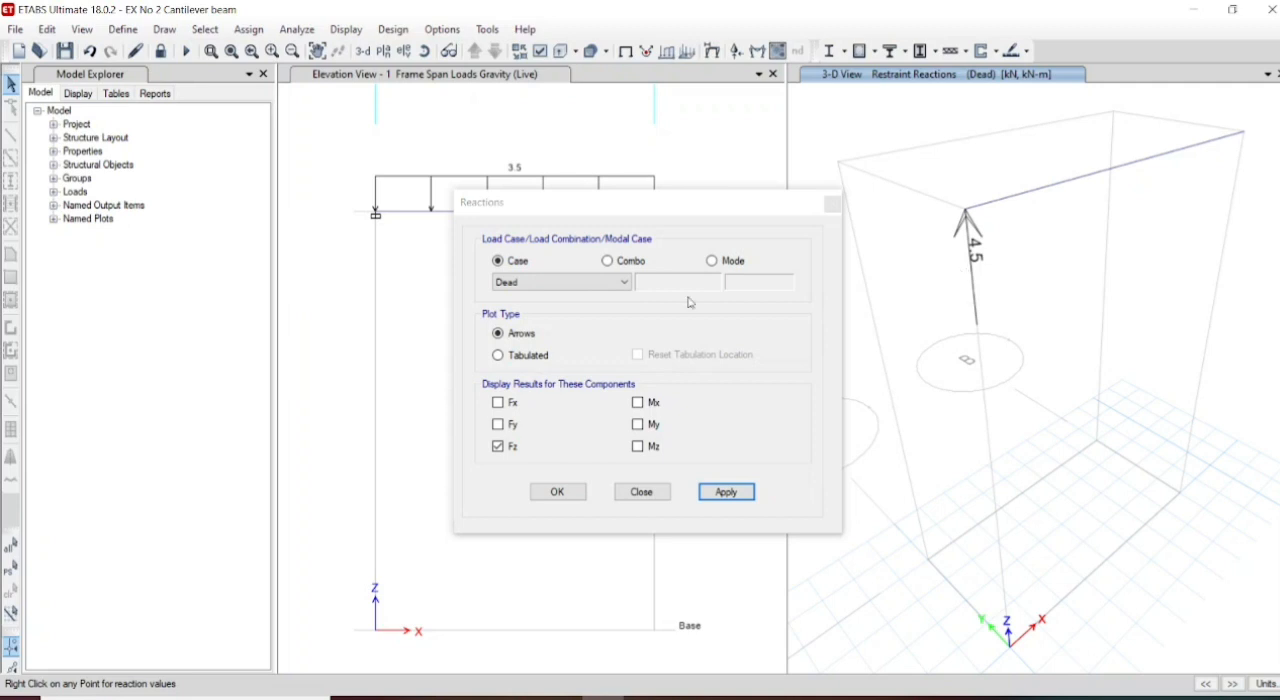
pyautogui.click(607, 260)
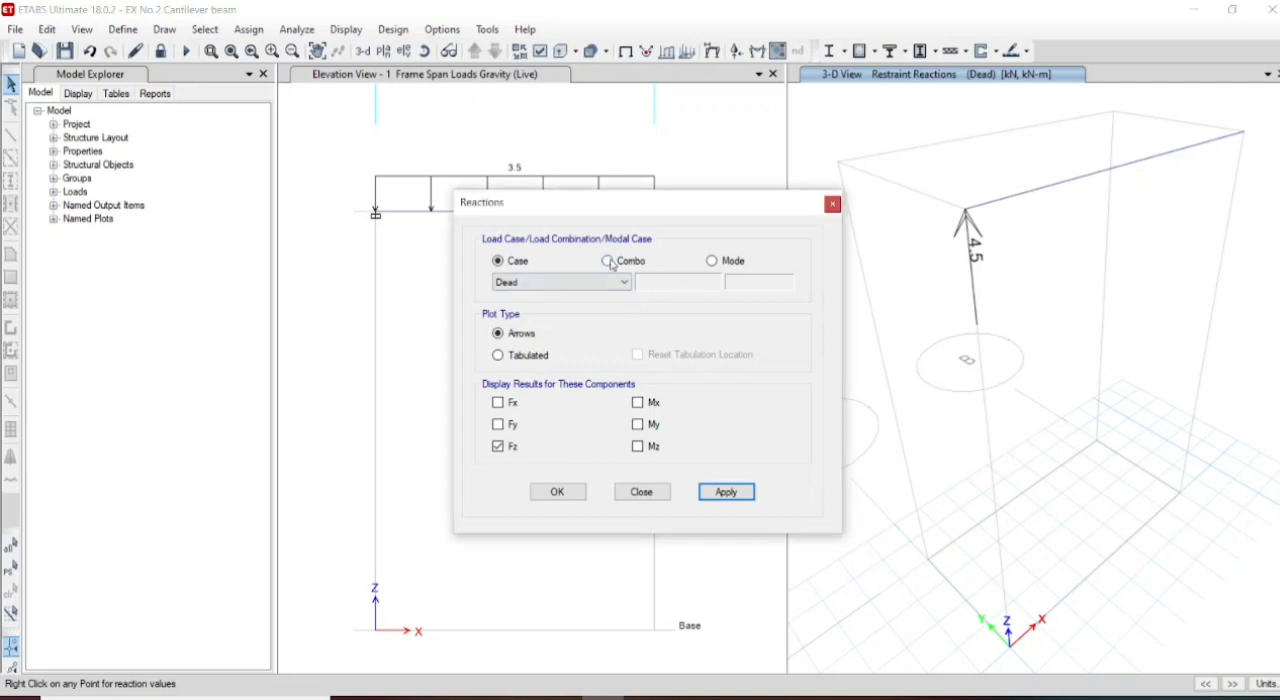
pyautogui.click(712, 494)
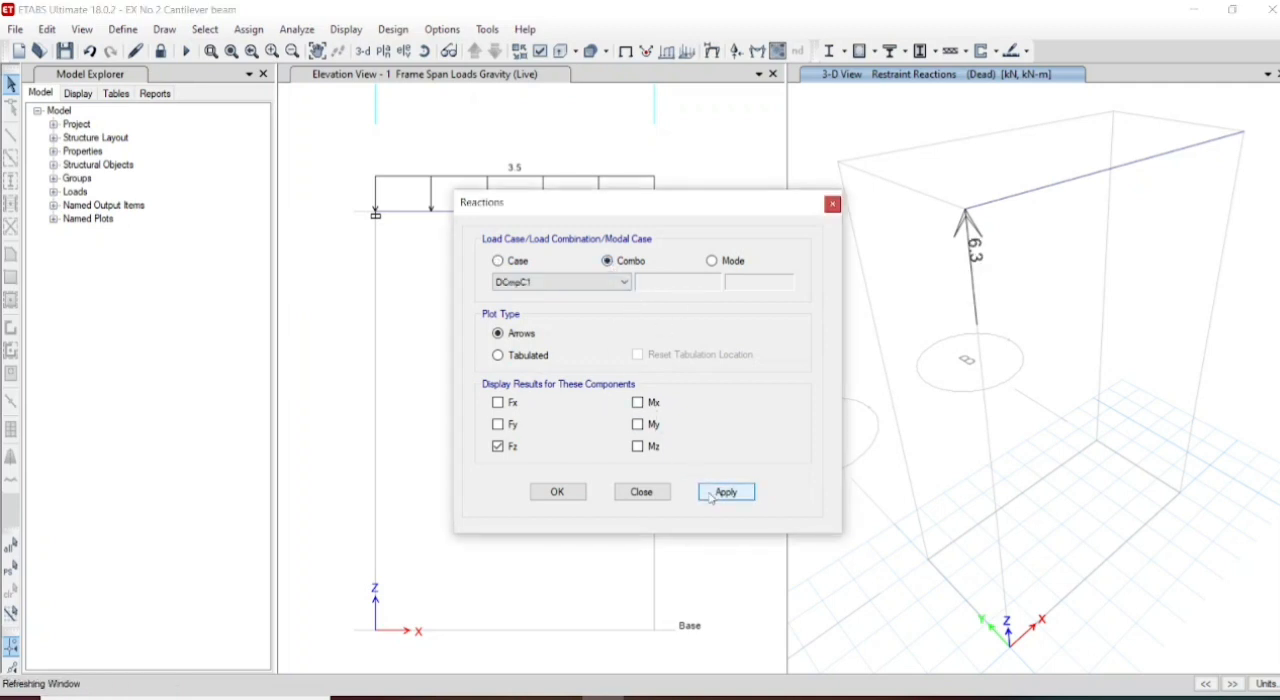
# - Show the Fz support reactions for the DCmpC2 and DCmpD1 load combinations
pyautogui.click(625, 284)
pyautogui.click(576, 310)
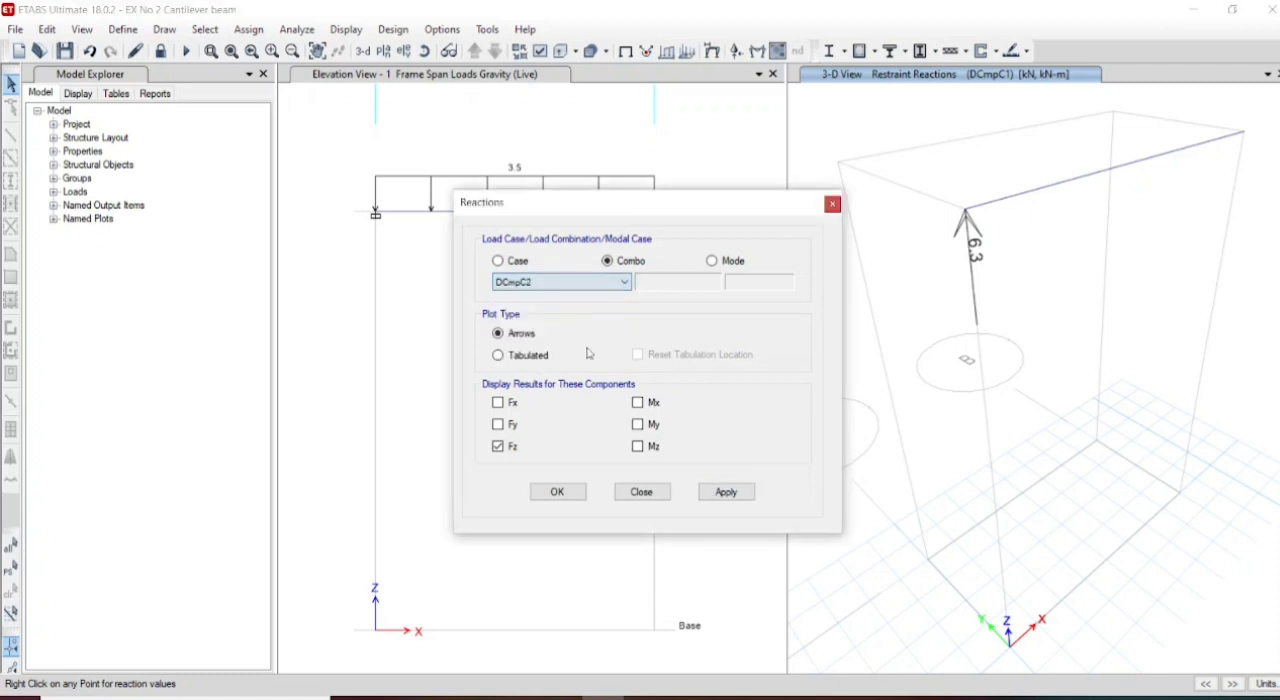
pyautogui.click(722, 492)
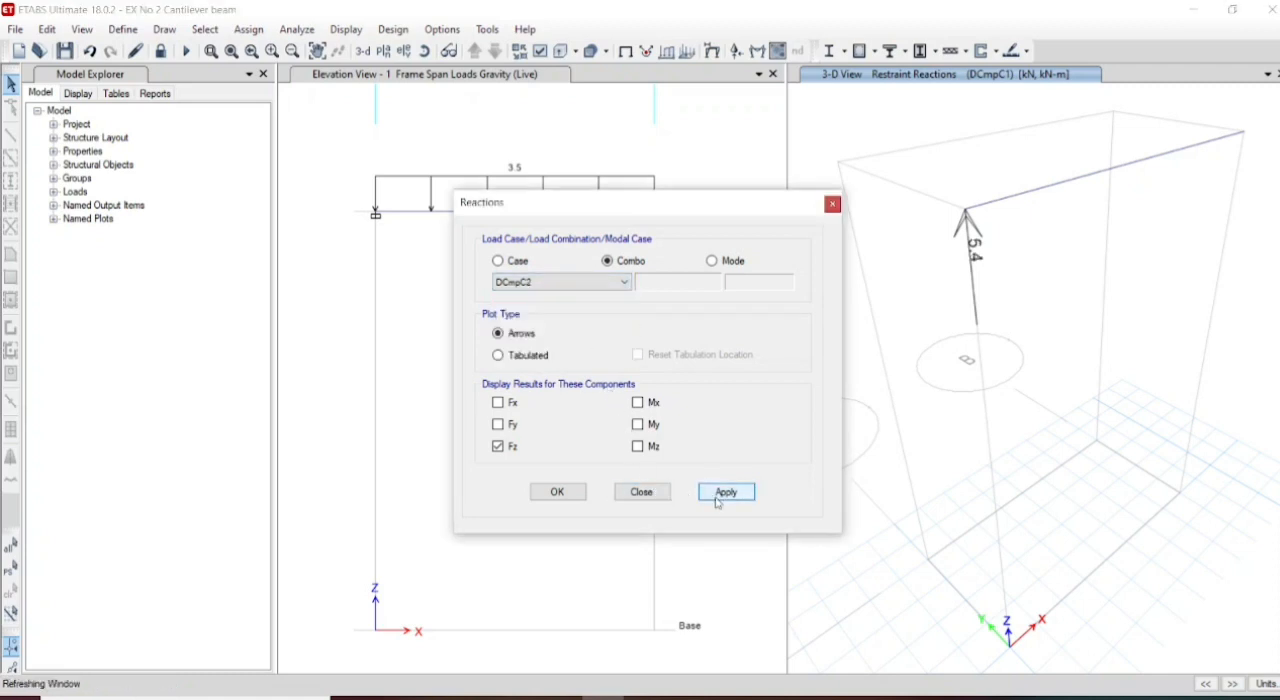
pyautogui.click(614, 286)
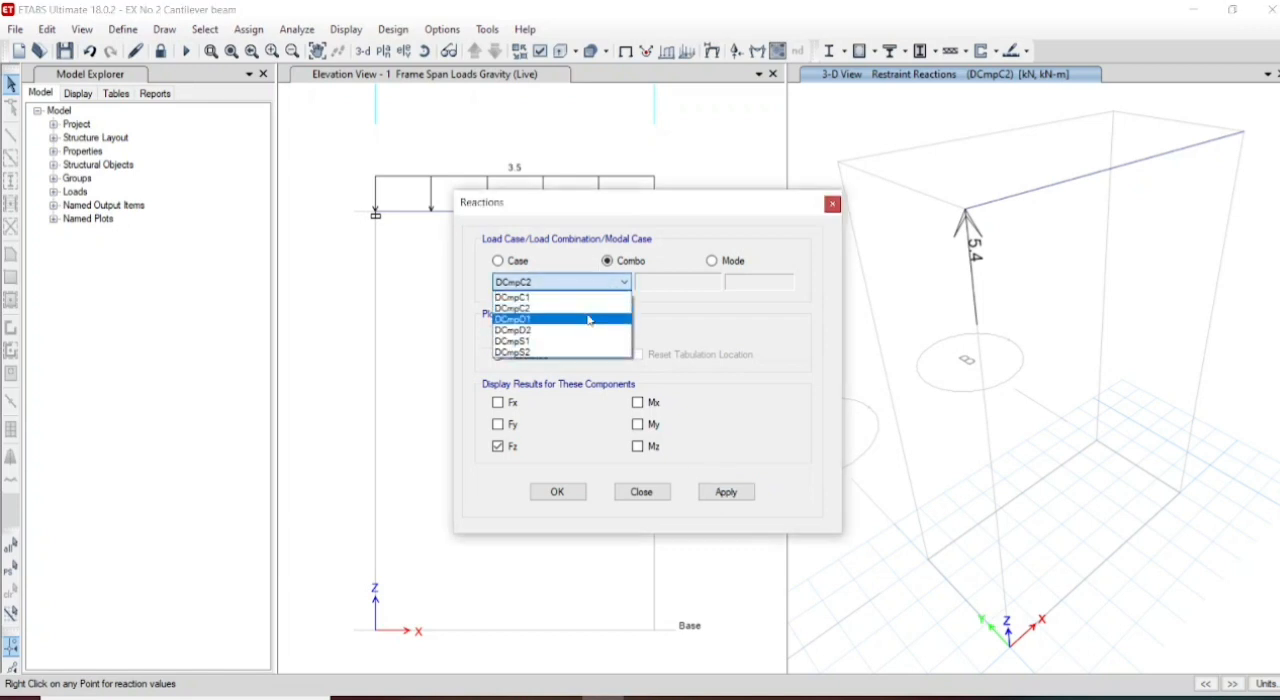
pyautogui.click(586, 317)
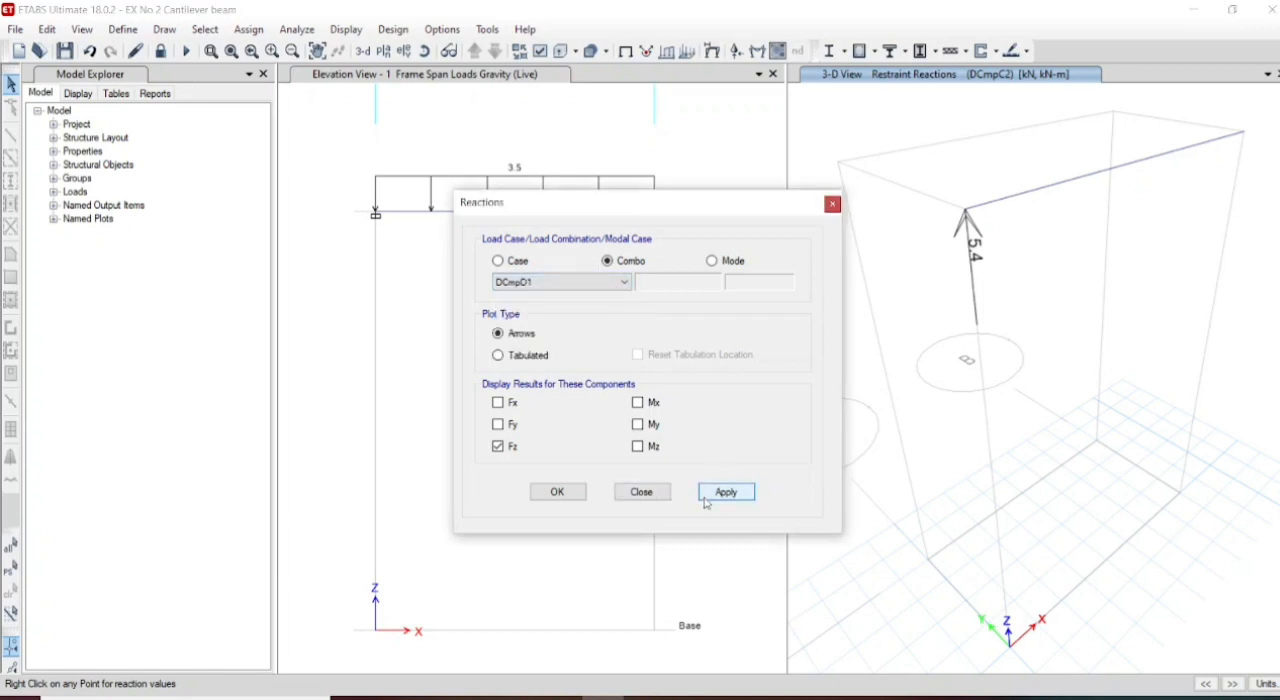
pyautogui.click(705, 499)
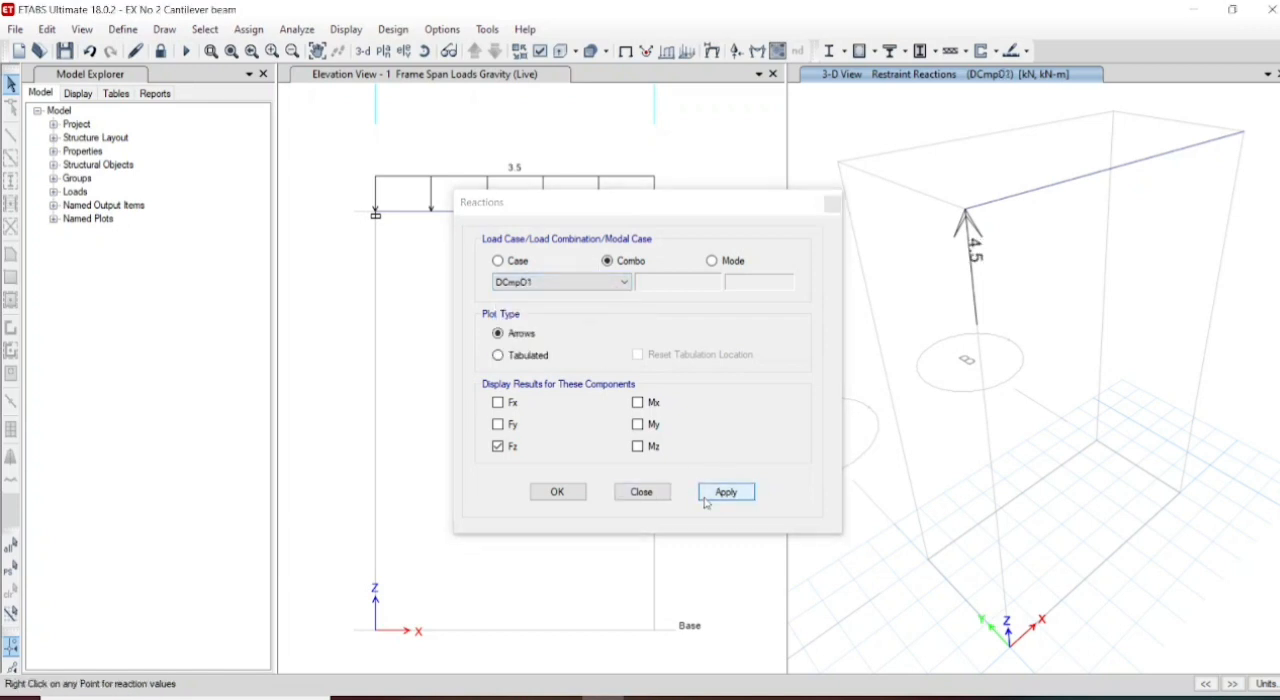
# - Show the Fz support reactions for the DCmpD2 and DCmpS1 load combinations
pyautogui.click(624, 290)
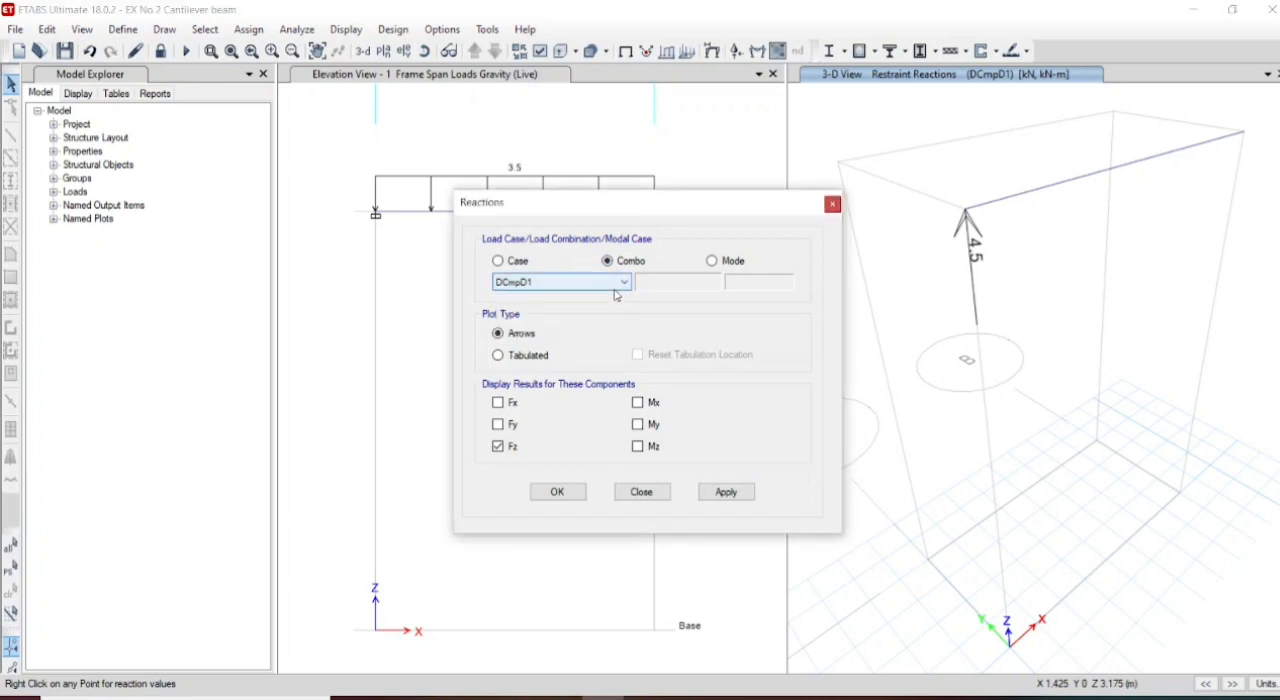
pyautogui.click(620, 284)
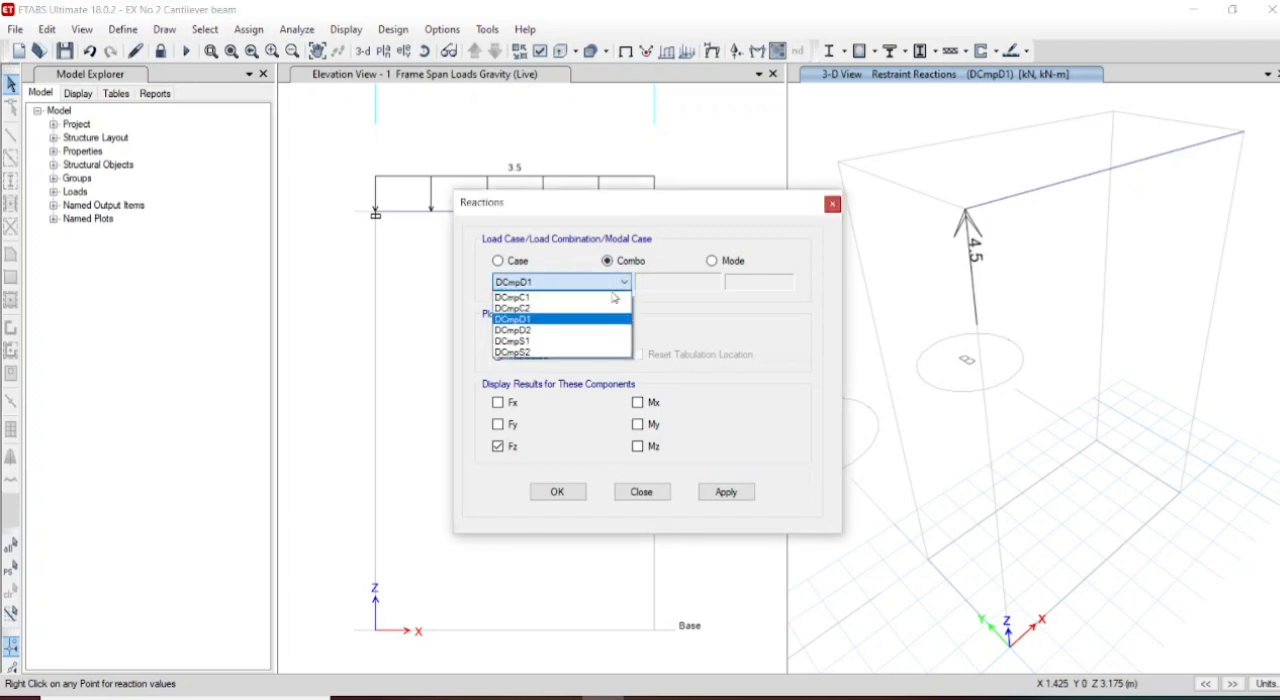
pyautogui.click(590, 331)
pyautogui.click(729, 496)
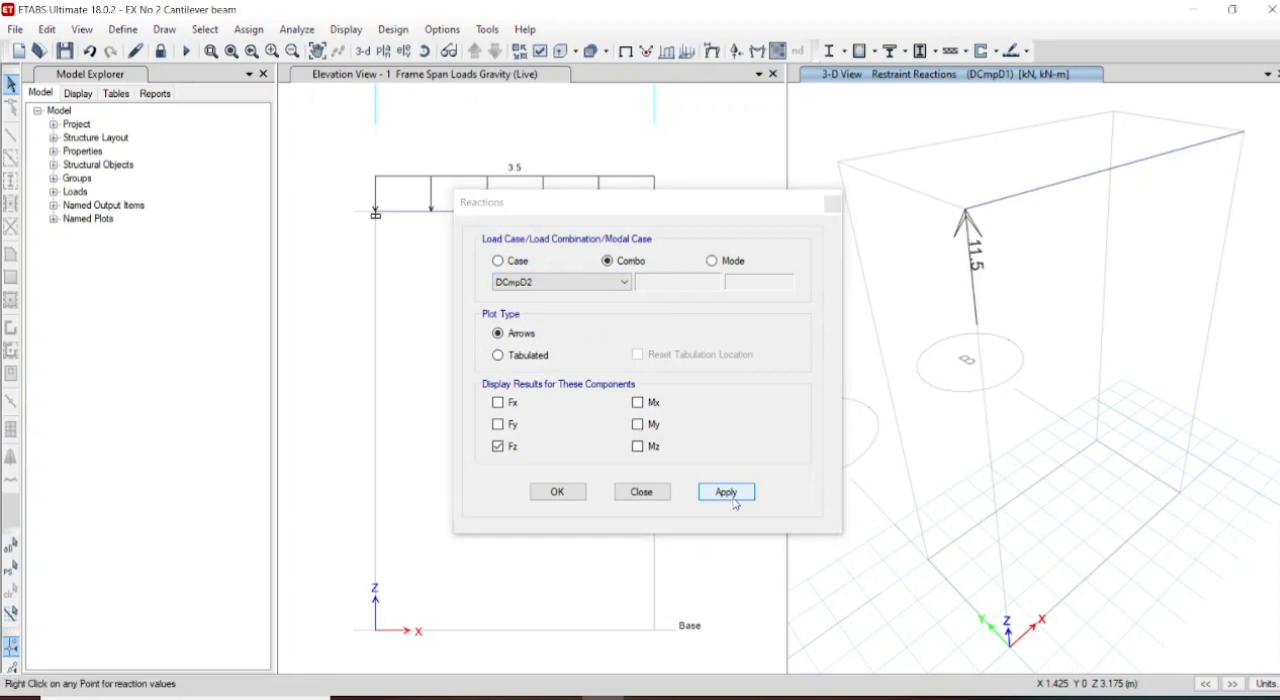
pyautogui.click(606, 284)
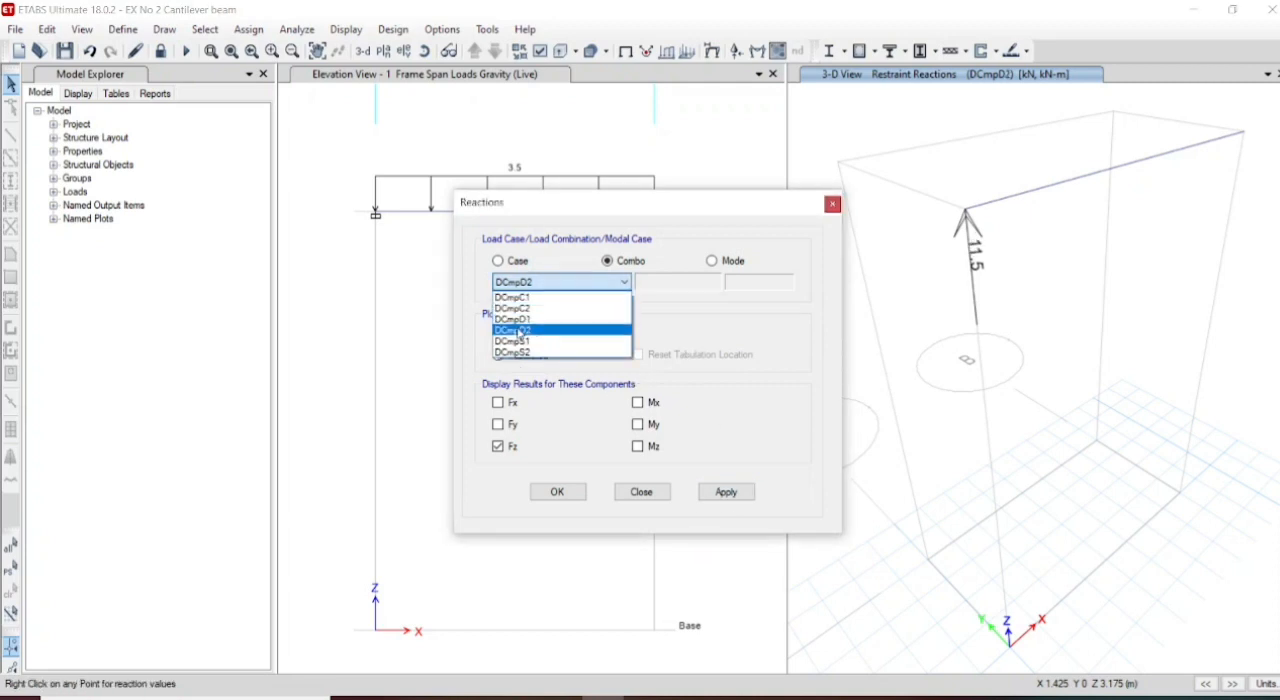
pyautogui.click(514, 341)
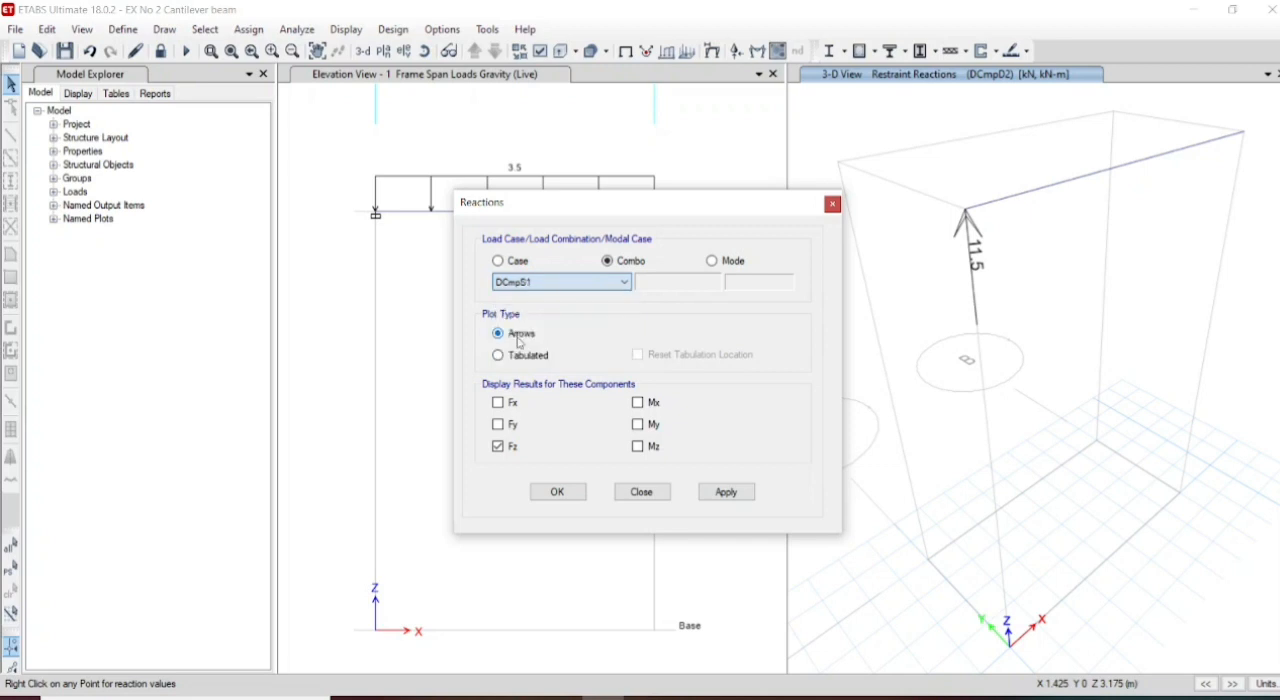
pyautogui.click(748, 495)
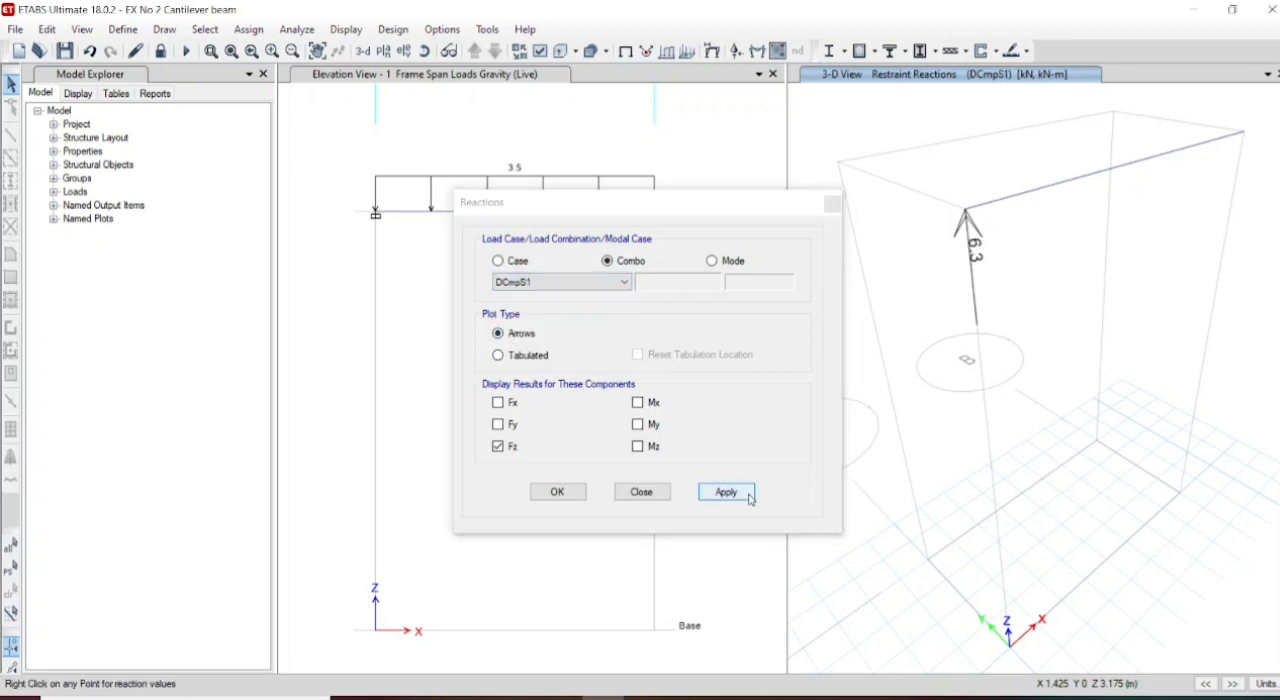
# - Show the Fz support reaction for the DCmpS2 load combination and close the reactions settings
pyautogui.click(626, 283)
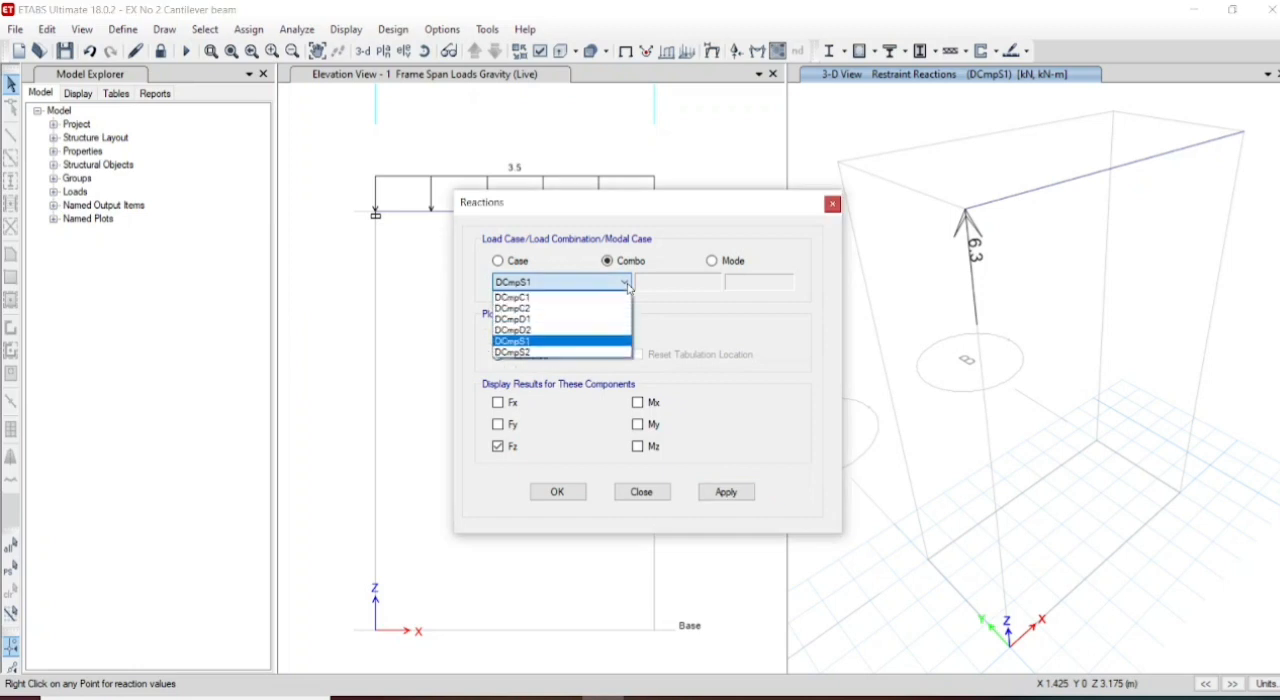
pyautogui.click(533, 353)
pyautogui.click(744, 492)
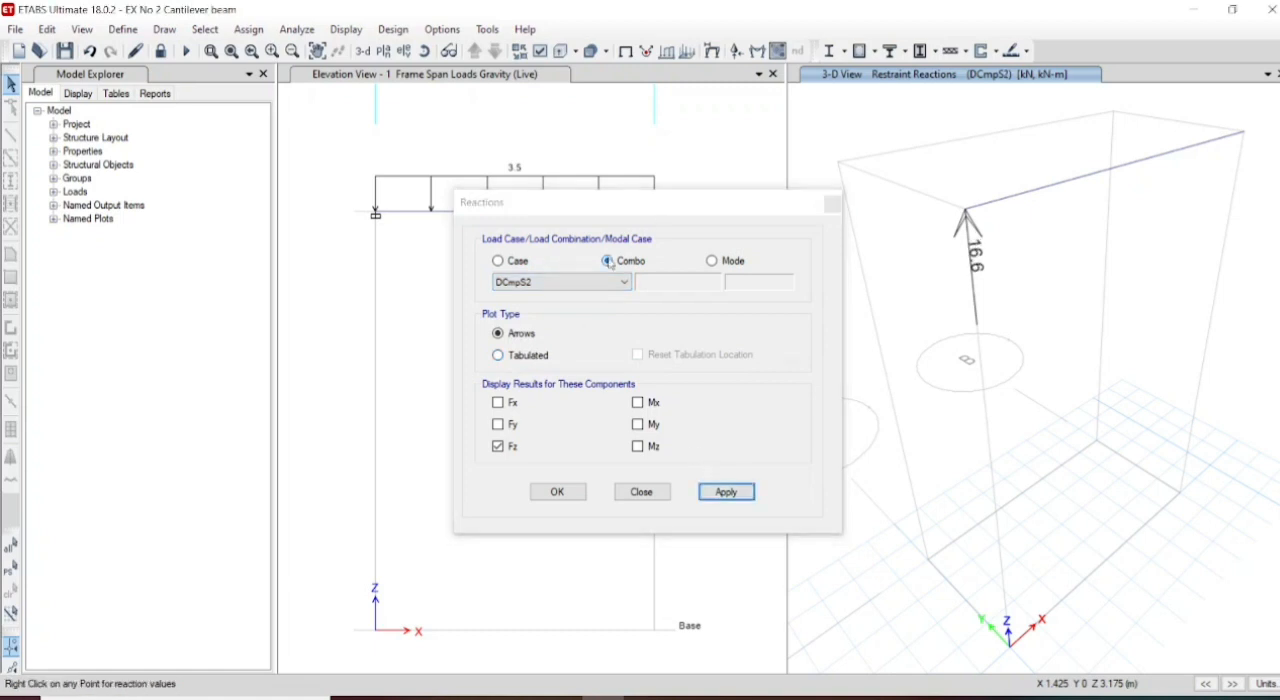
pyautogui.click(610, 282)
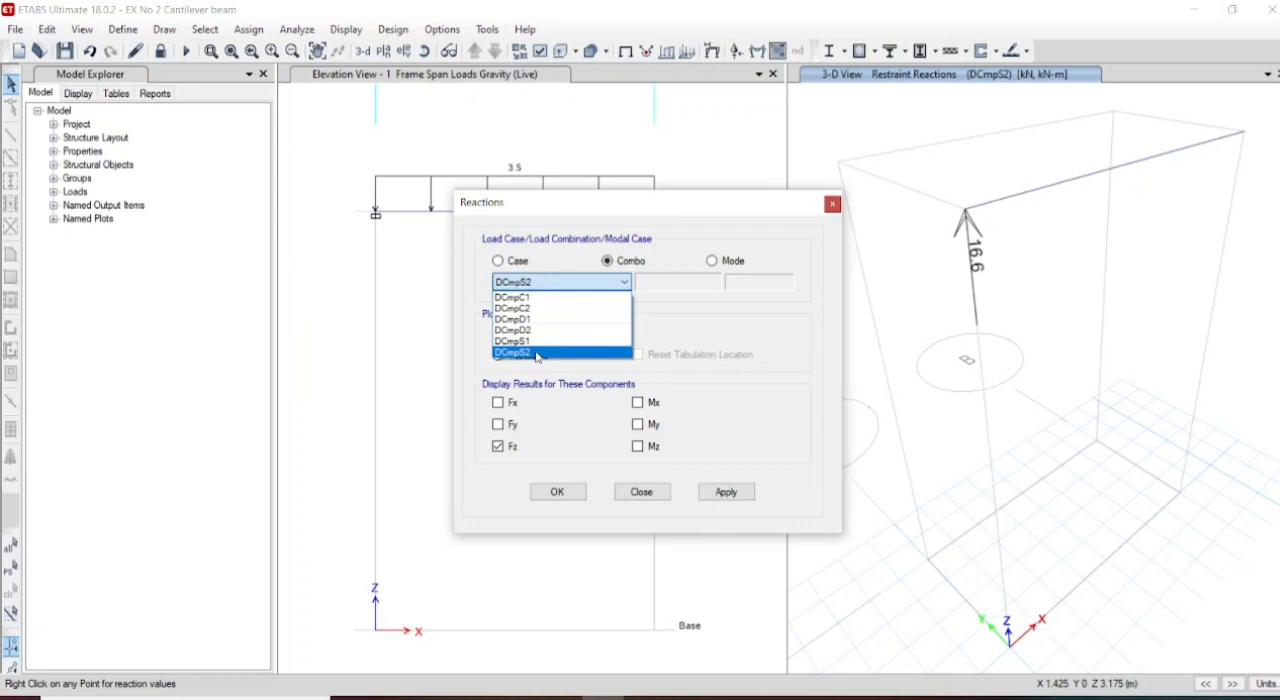
pyautogui.click(726, 492)
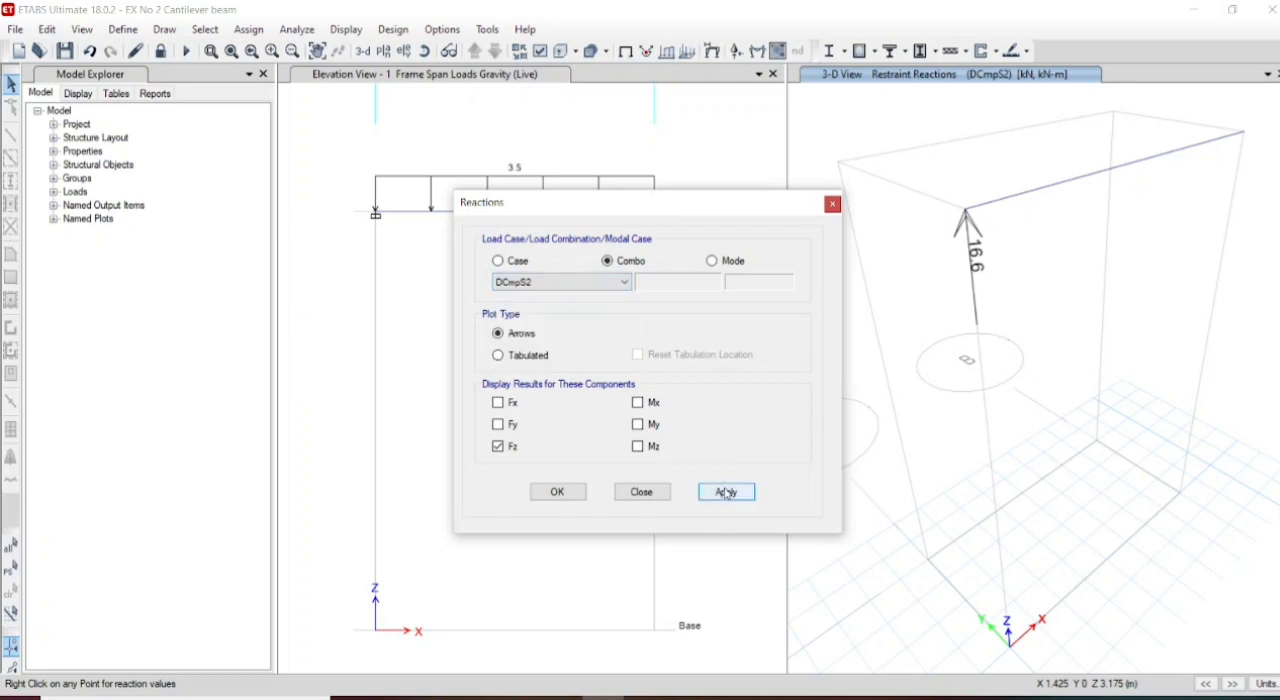
pyautogui.click(831, 206)
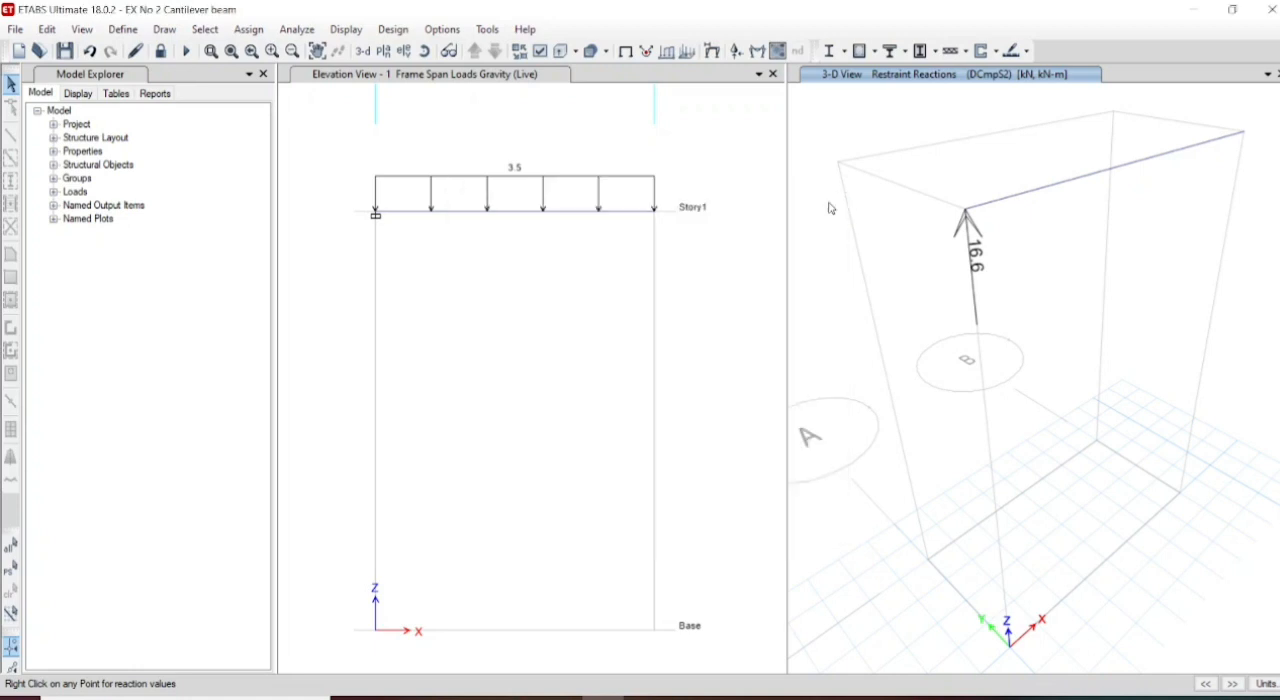
# - Run the concrete frame design check on the beam and verify that all members passed
pyautogui.click(877, 55)
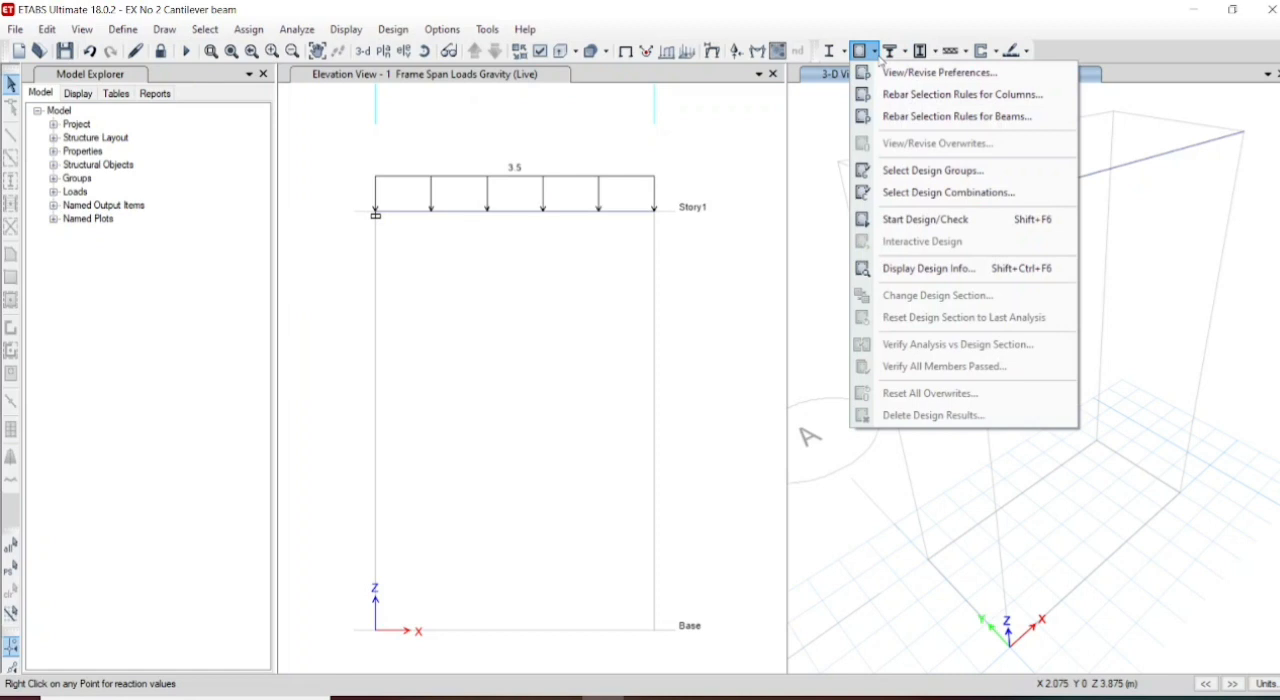
pyautogui.click(924, 219)
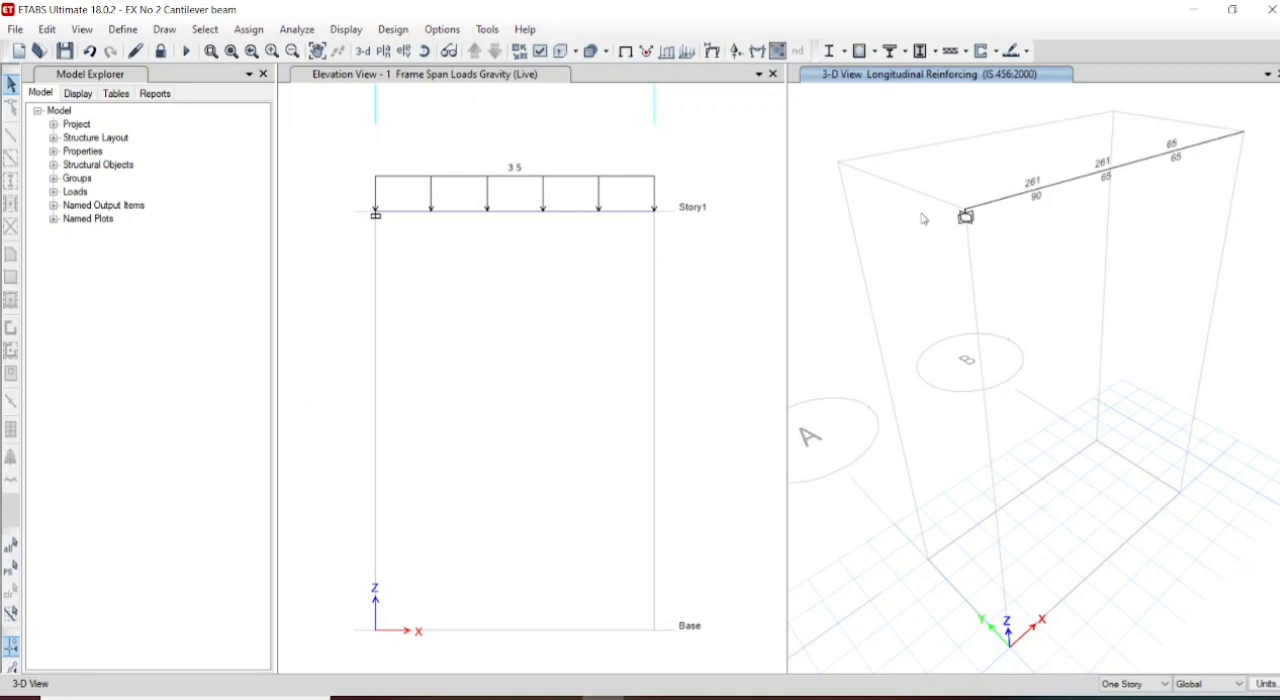
pyautogui.click(874, 51)
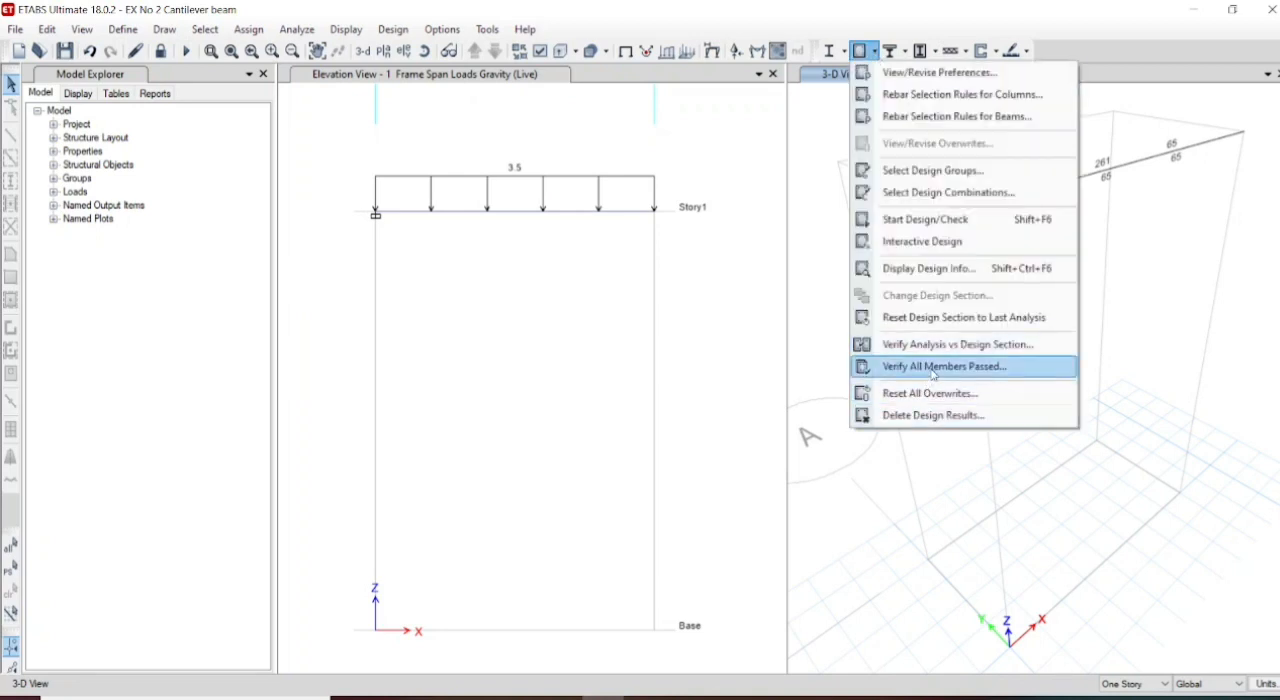
pyautogui.click(932, 370)
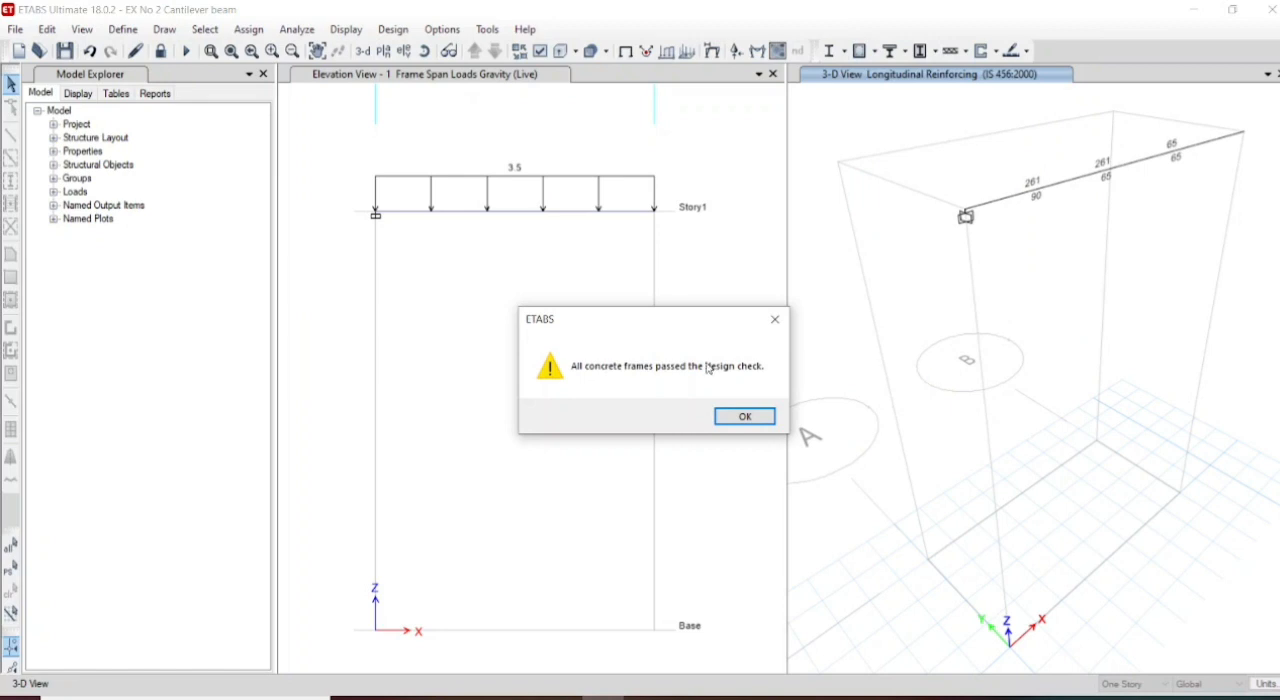
pyautogui.click(743, 414)
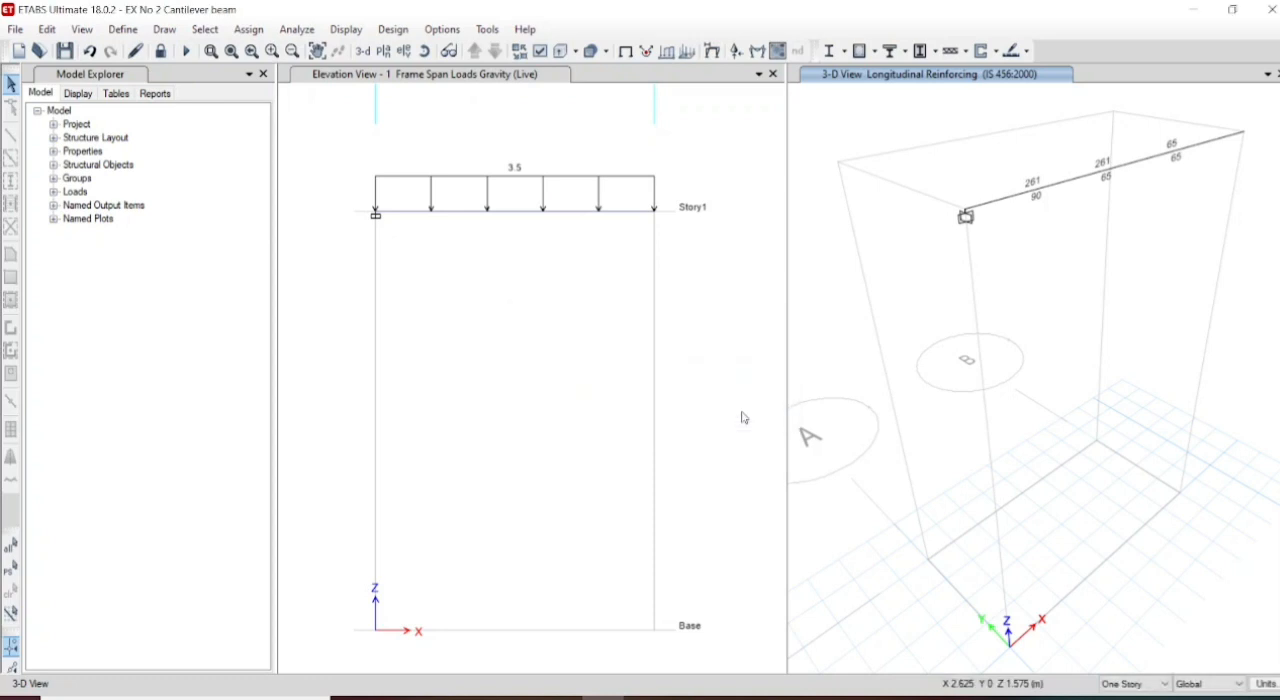
# - Inspect the whole beam in the 3D rendered view, then close the rendering
pyautogui.click(83, 30)
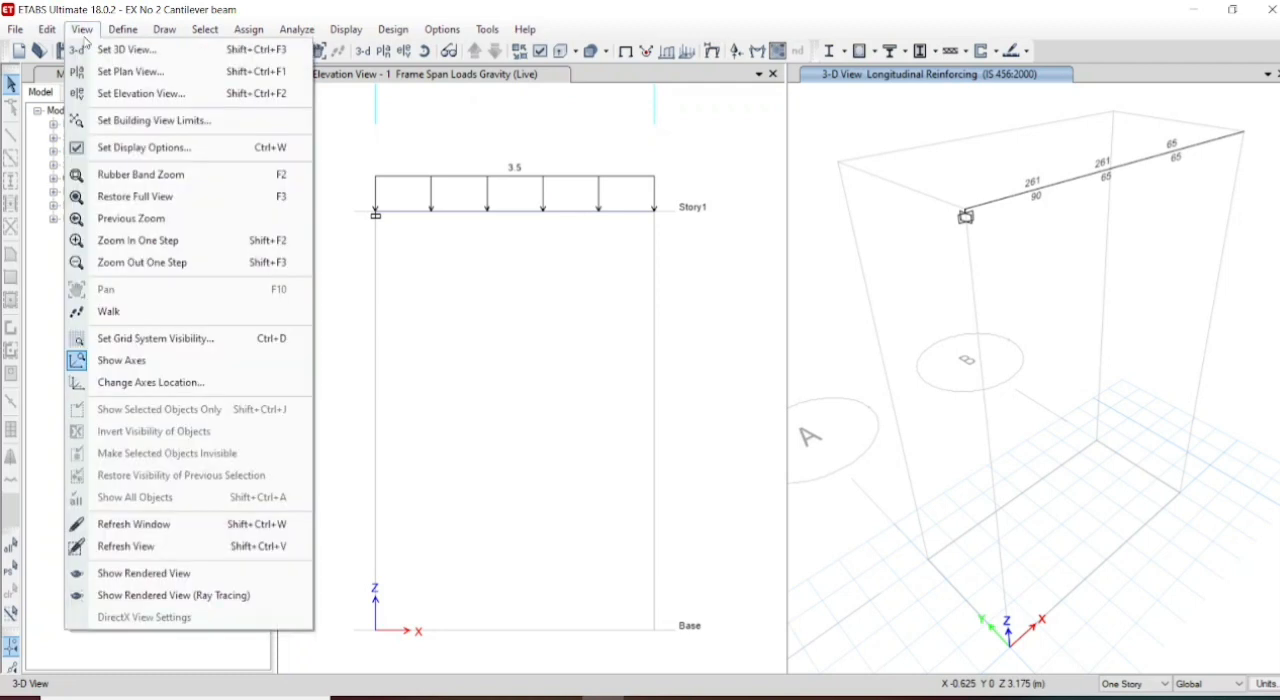
pyautogui.click(150, 578)
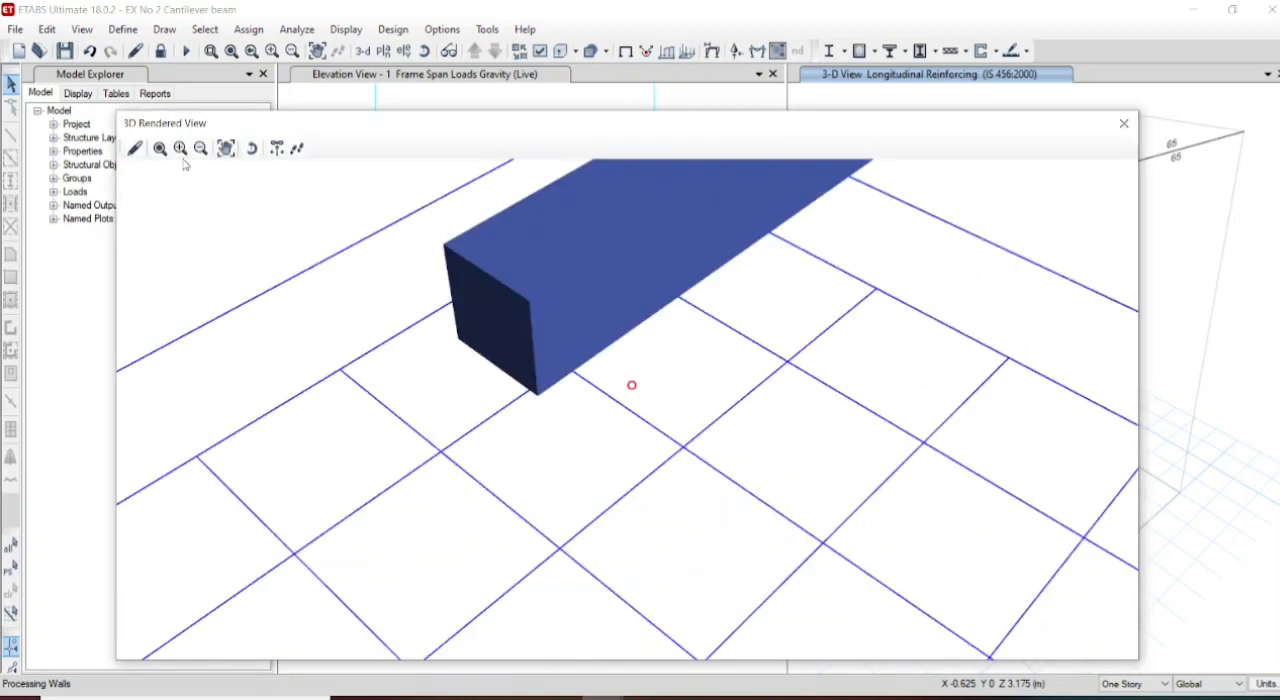
pyautogui.click(229, 150)
pyautogui.moveTo(501, 313); pyautogui.dragTo(370, 507)
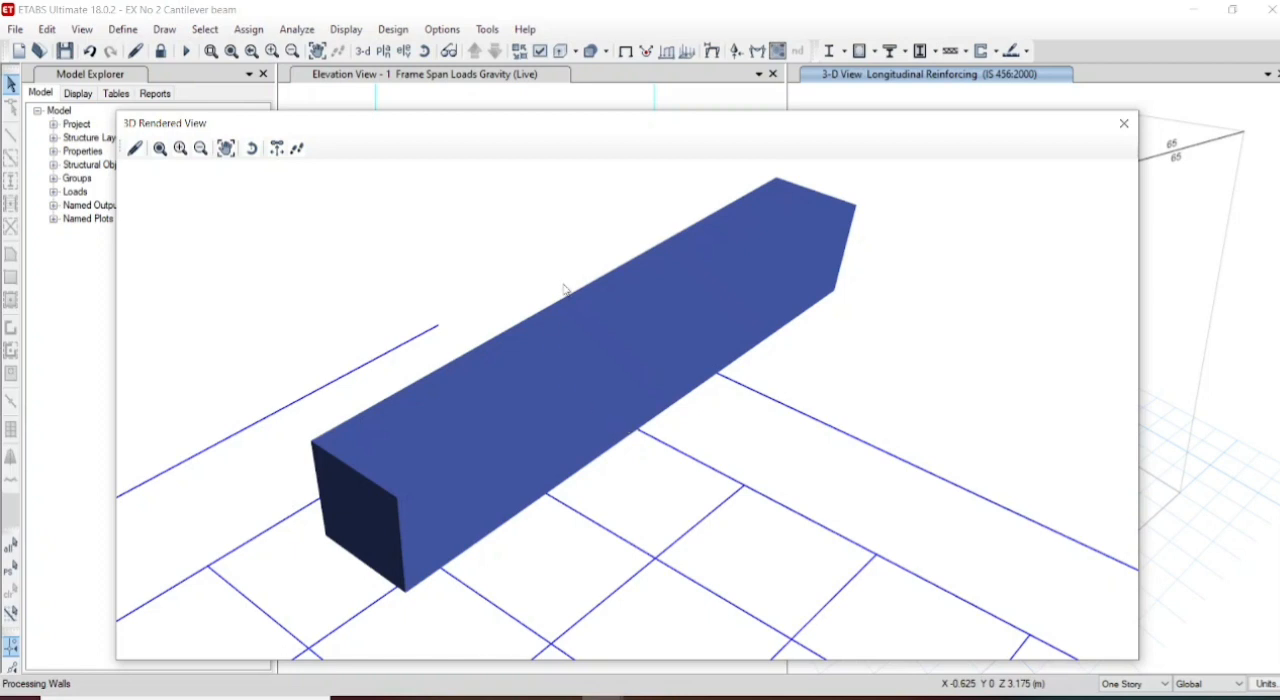
pyautogui.click(1125, 125)
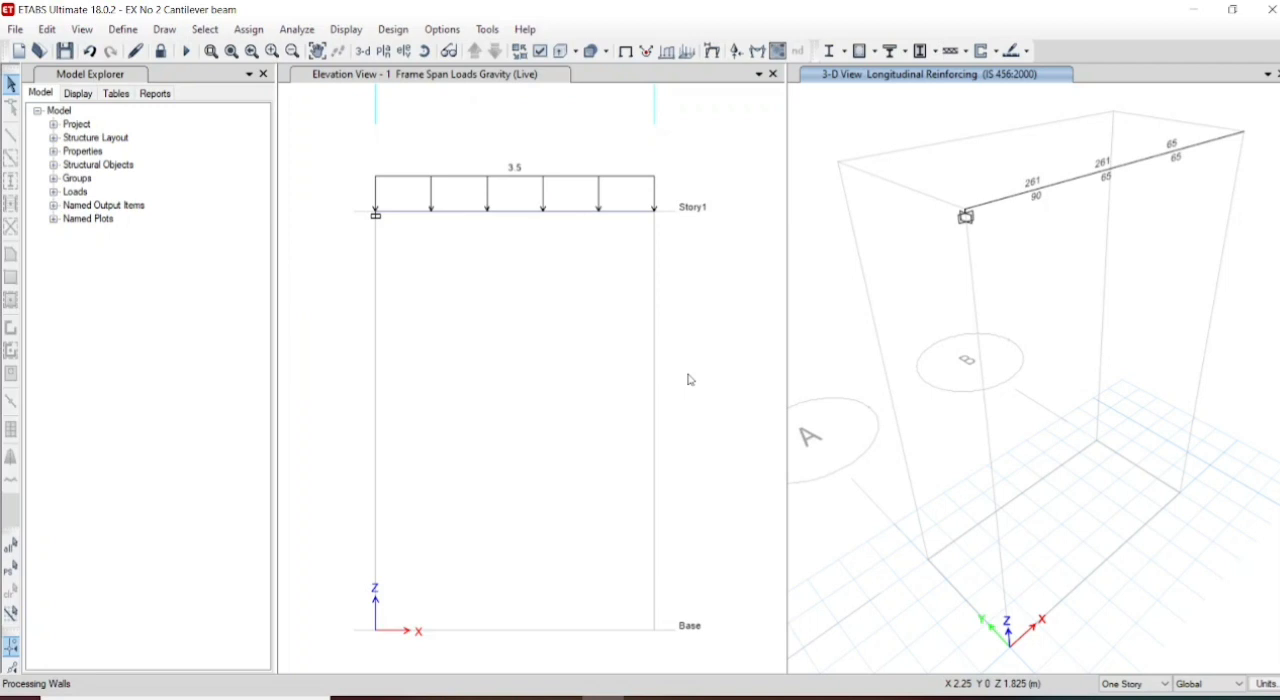
# - Review the list of defined load combinations, then close it without changes
pyautogui.click(82, 30)
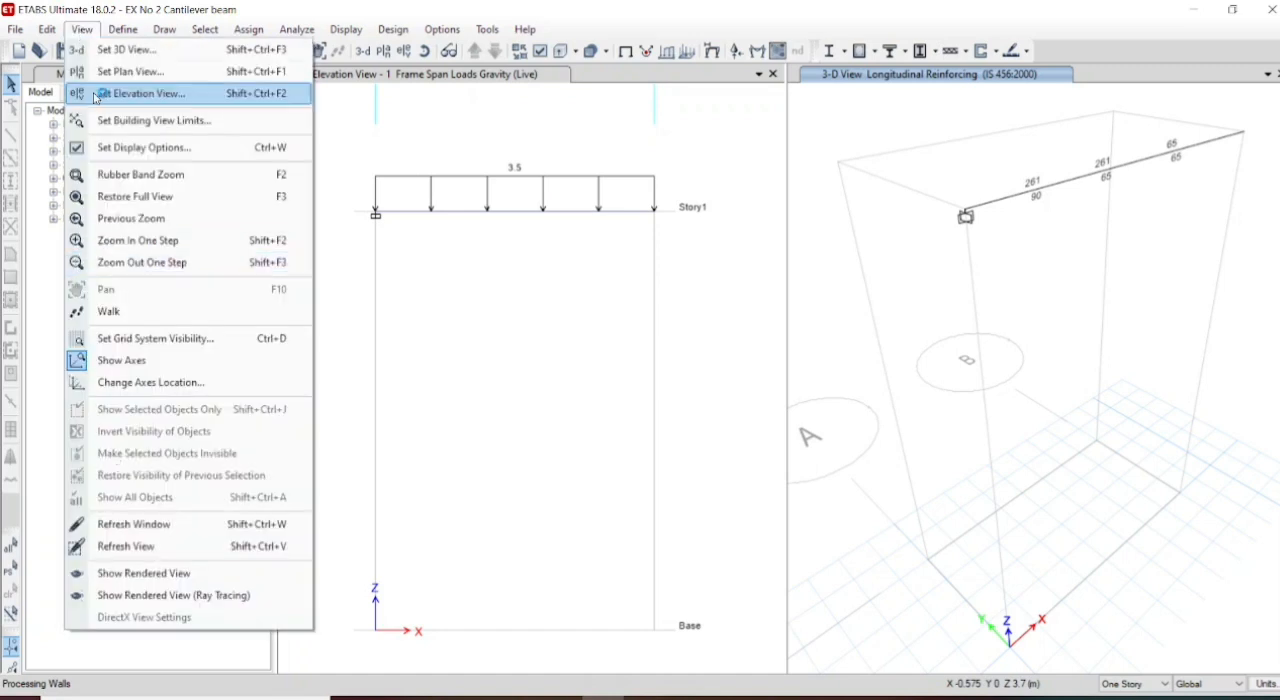
pyautogui.click(54, 36)
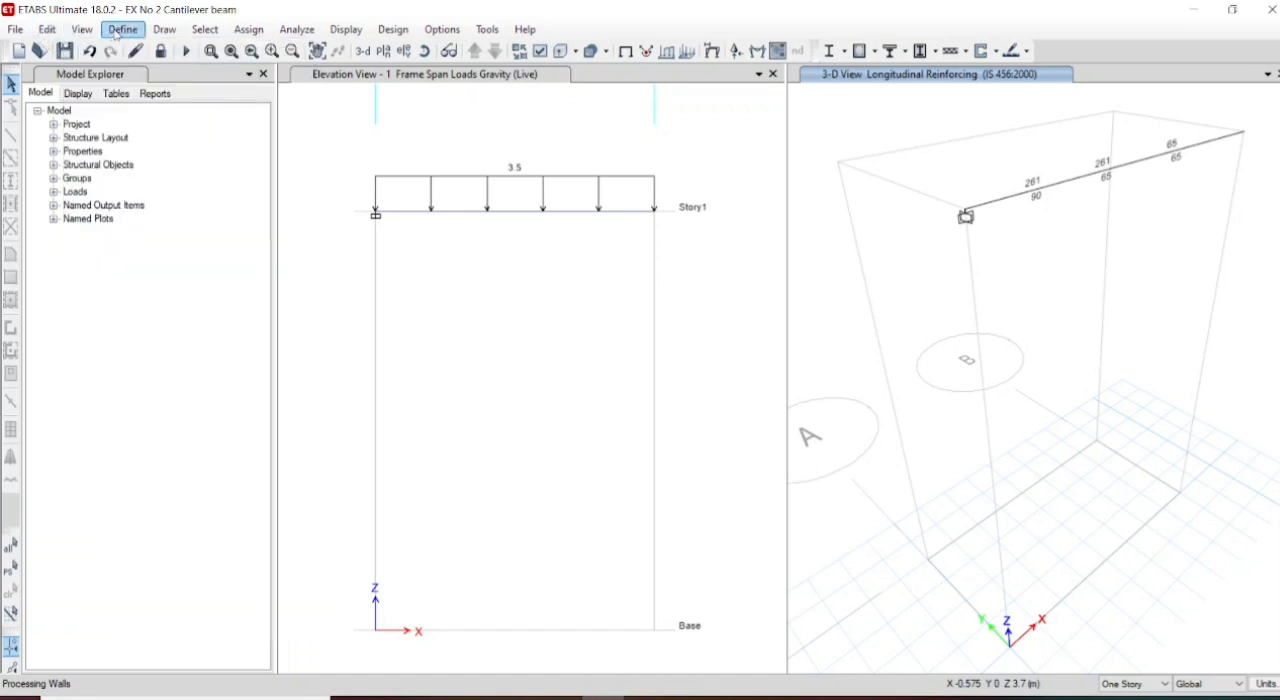
pyautogui.click(118, 30)
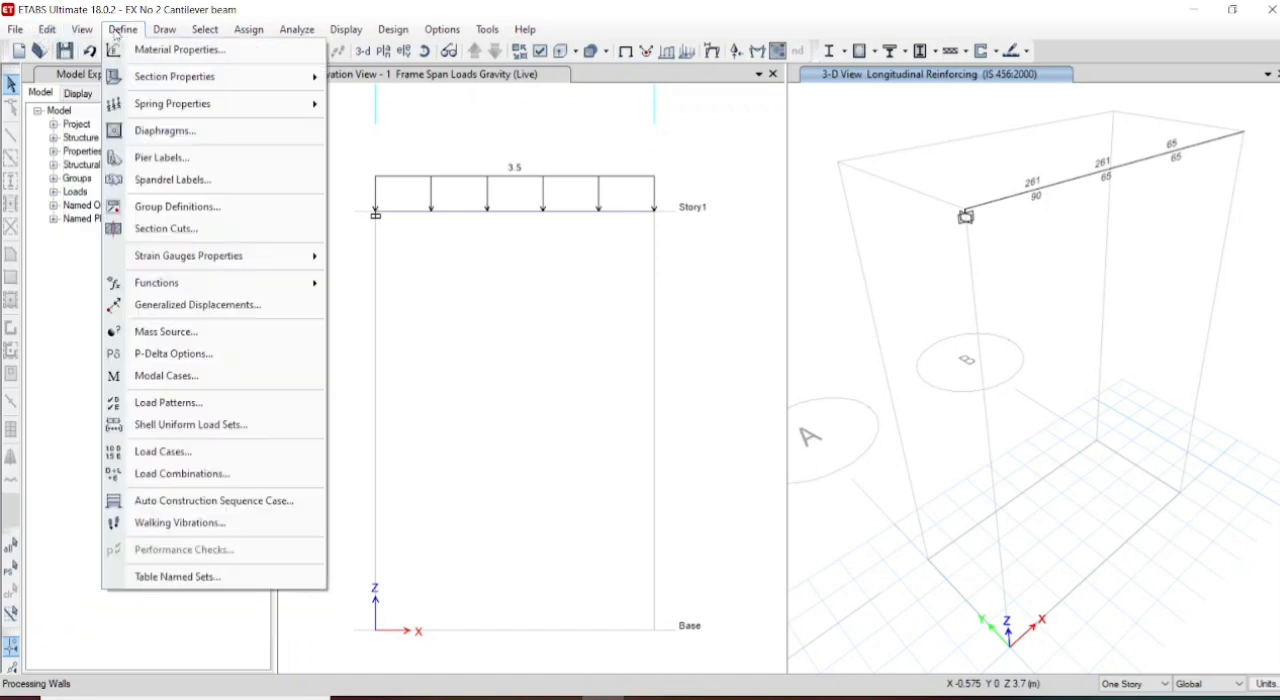
pyautogui.click(172, 474)
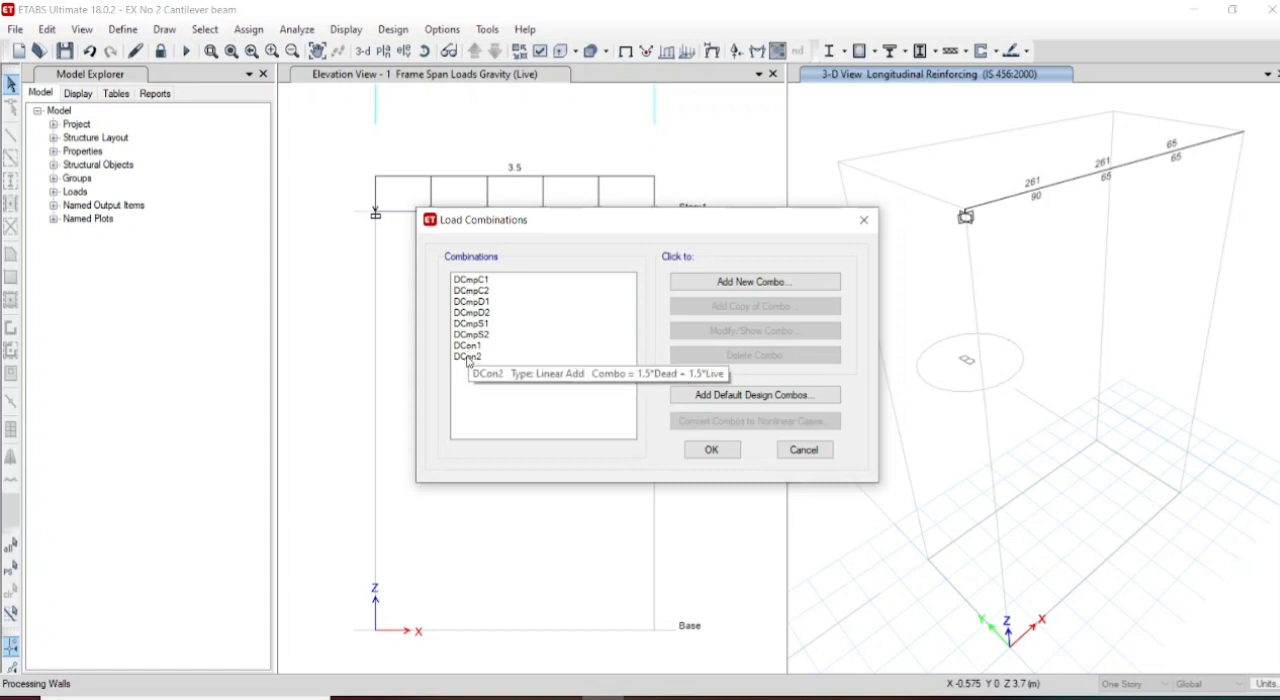
pyautogui.click(864, 220)
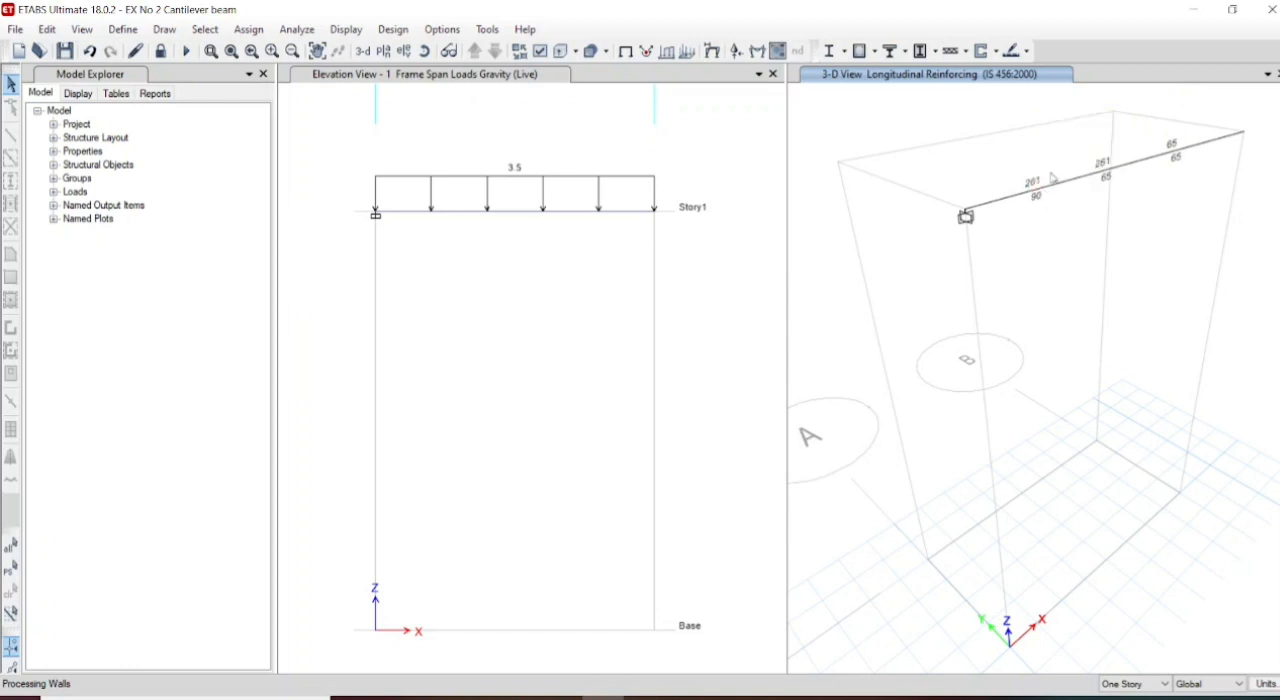
# - Show the beam's longitudinal reinforcement in elevation view 1 and examine the required steel areas along the beam
pyautogui.moveTo(1032, 187)
pyautogui.click(403, 52)
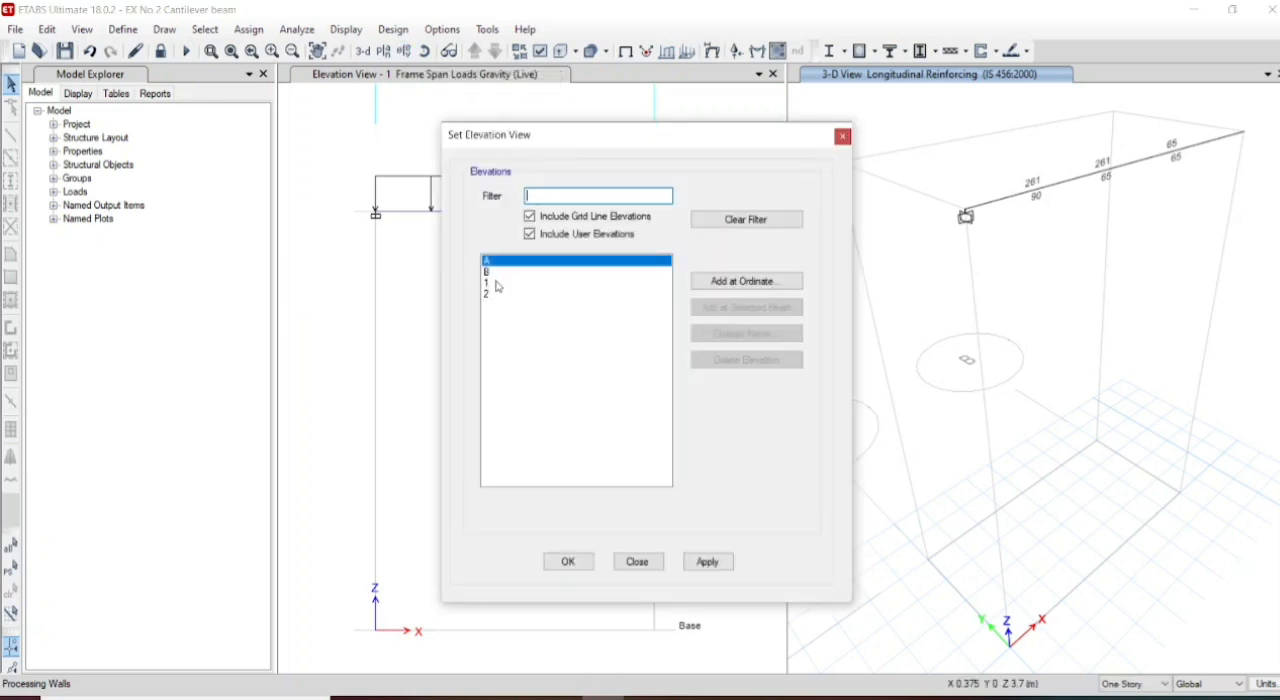
pyautogui.click(497, 284)
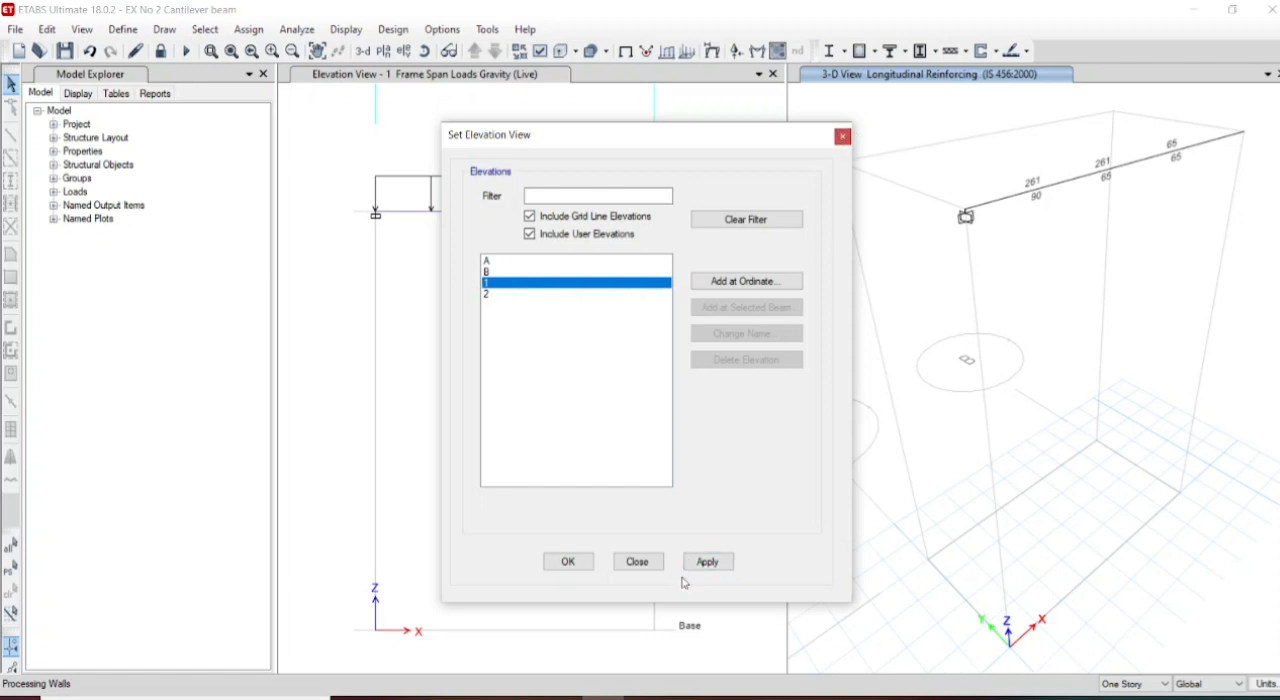
pyautogui.click(707, 562)
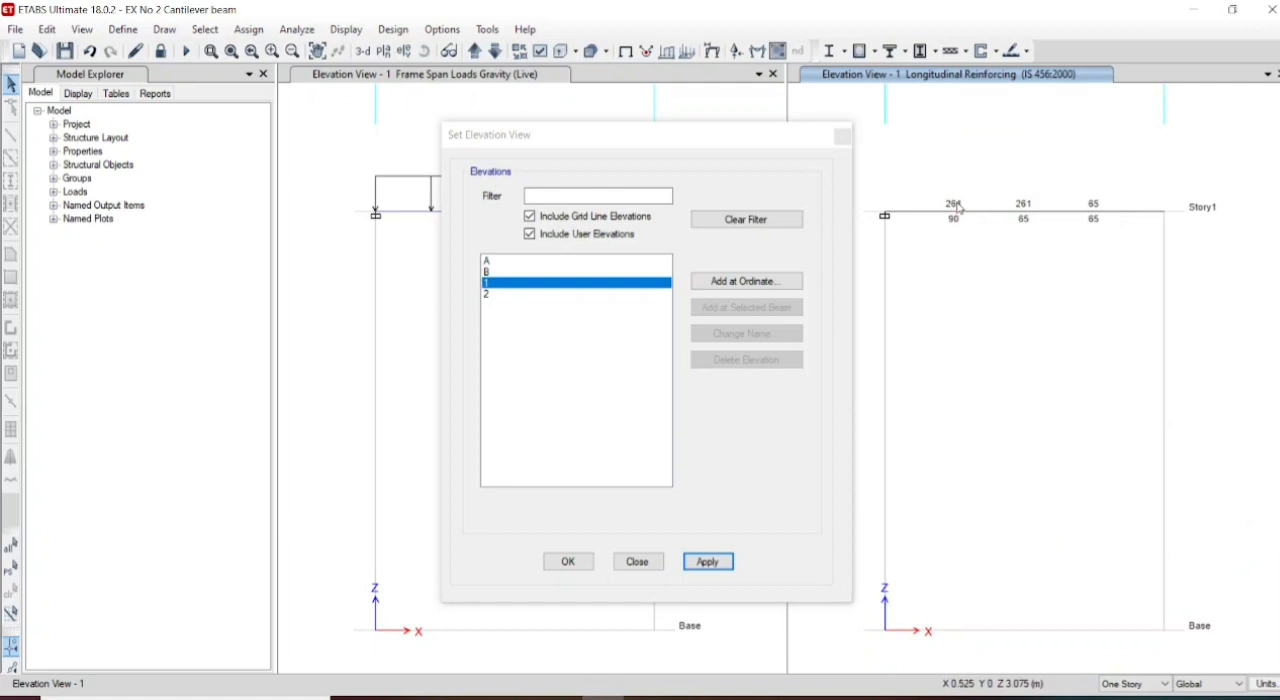
pyautogui.moveTo(912, 218)
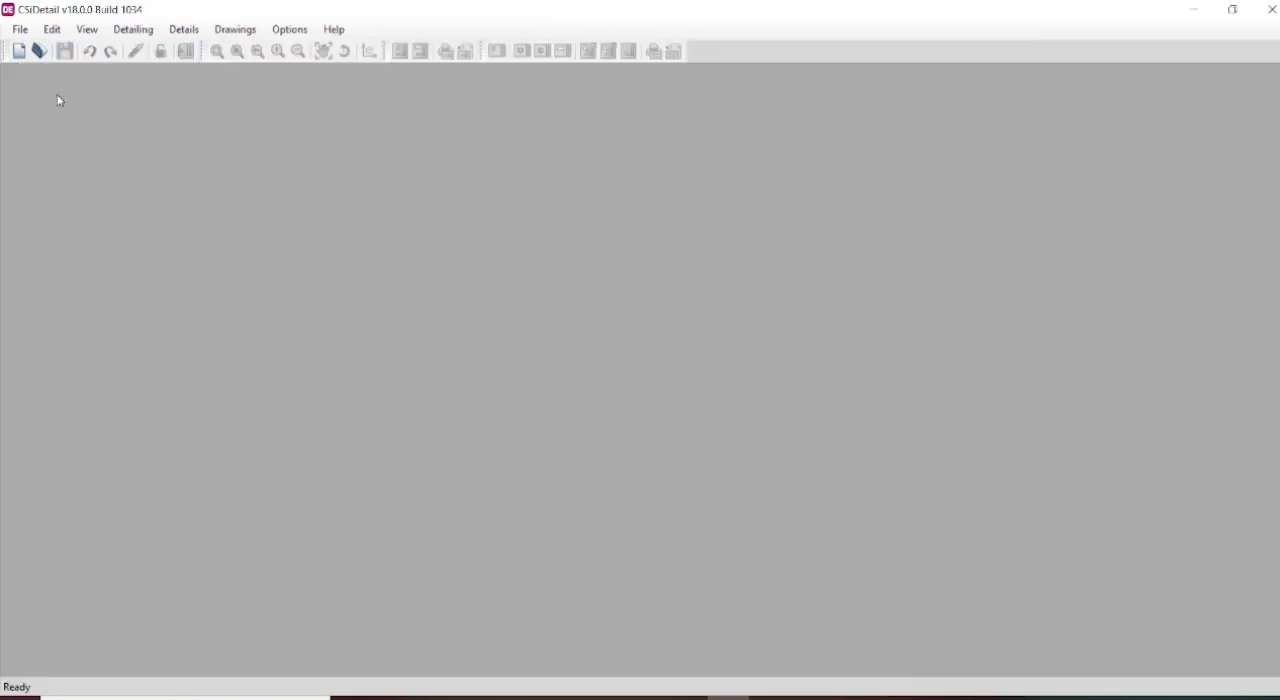
# - Switch to CSiDetail and start a new detailing project from the ETABS model EX No 2 Cantilever beam
pyautogui.click(28, 31)
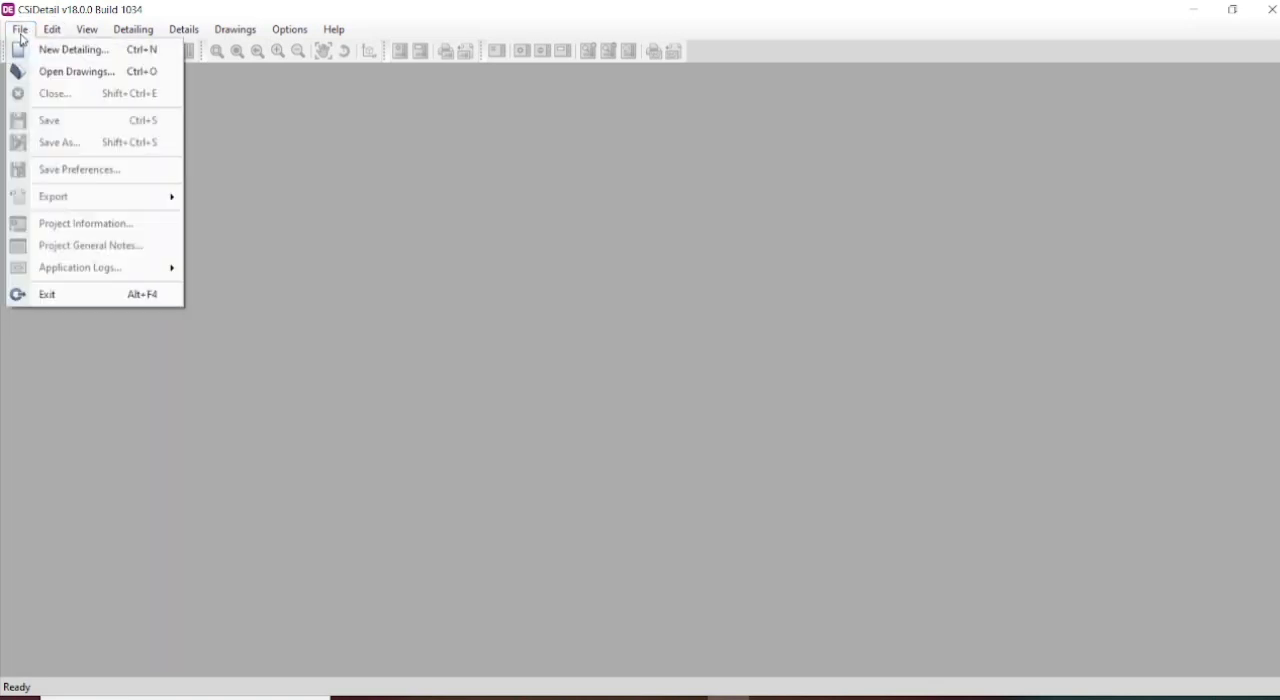
pyautogui.click(60, 49)
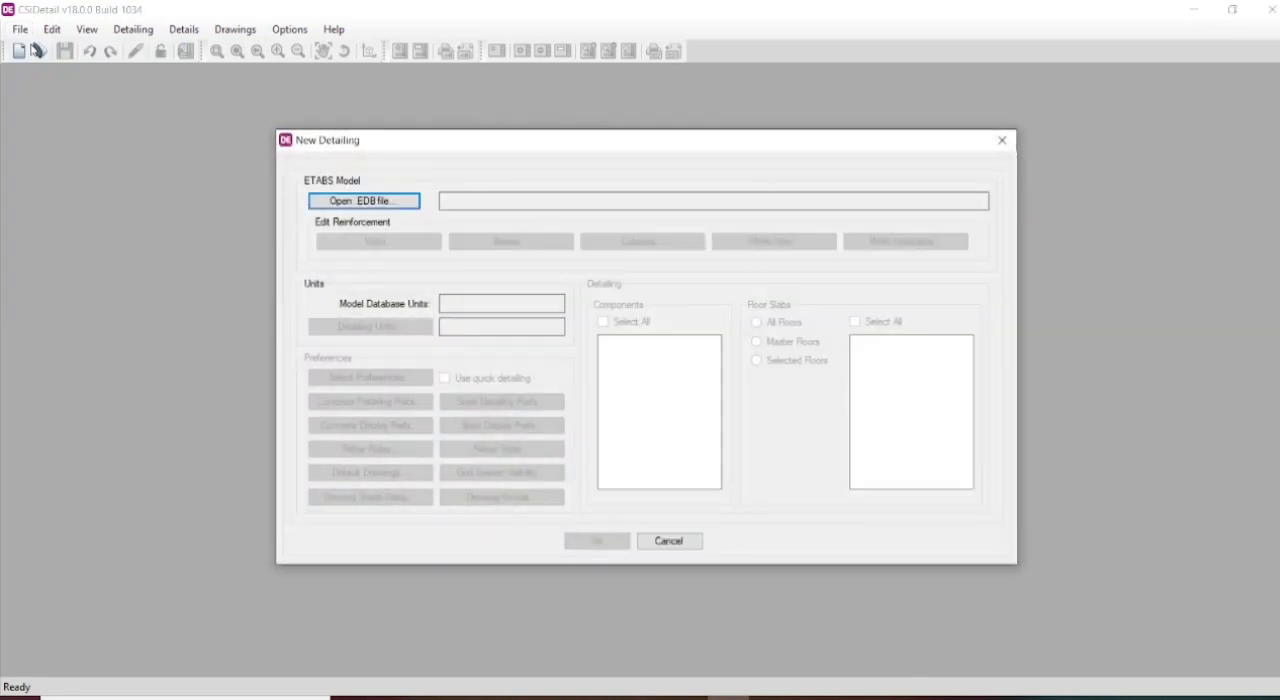
pyautogui.click(399, 205)
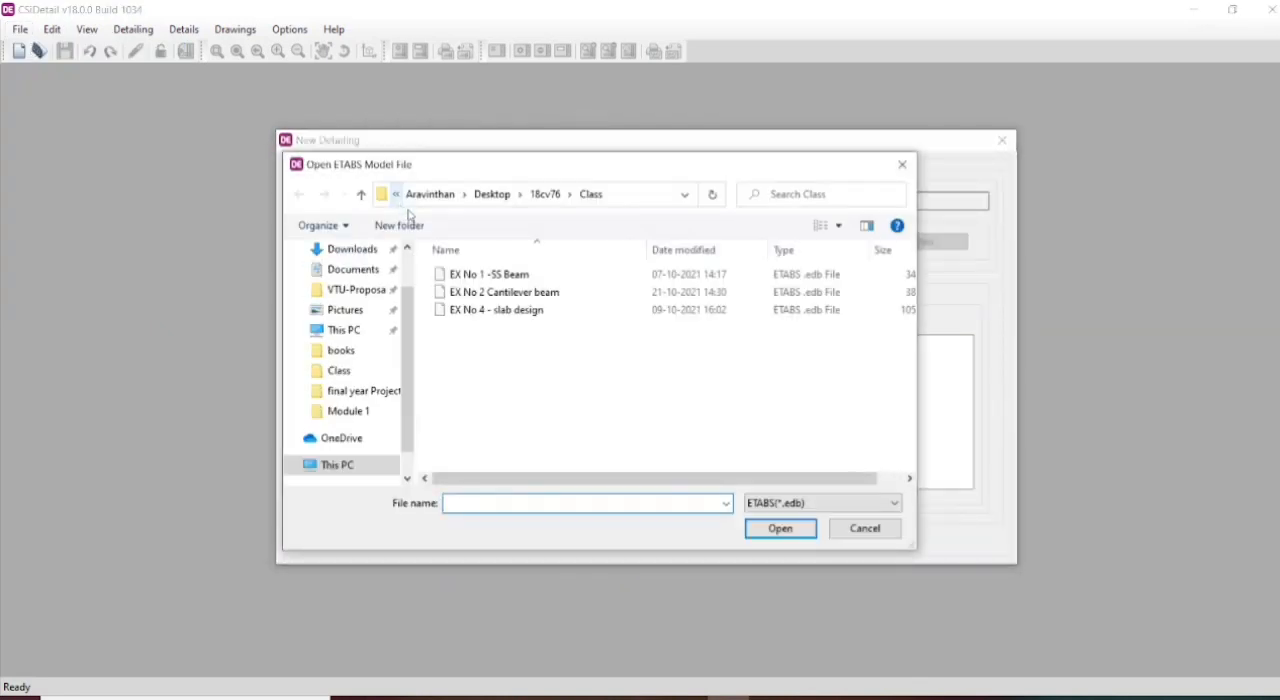
pyautogui.click(499, 296)
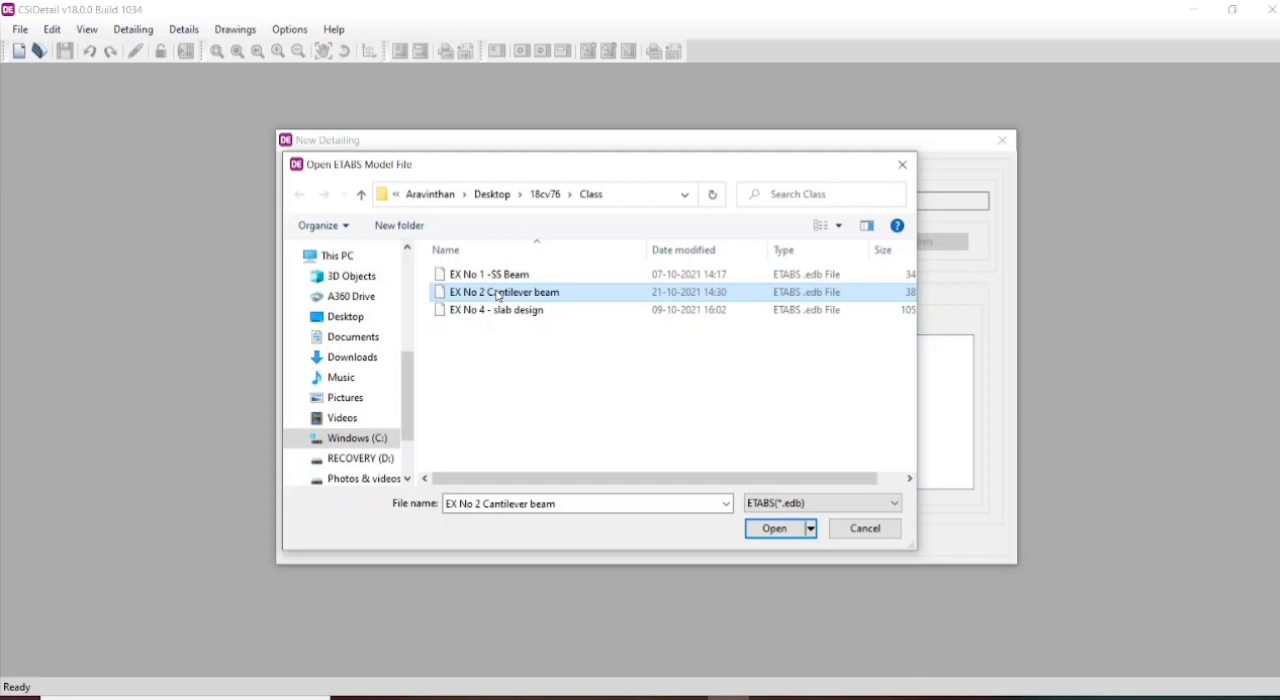
pyautogui.click(775, 529)
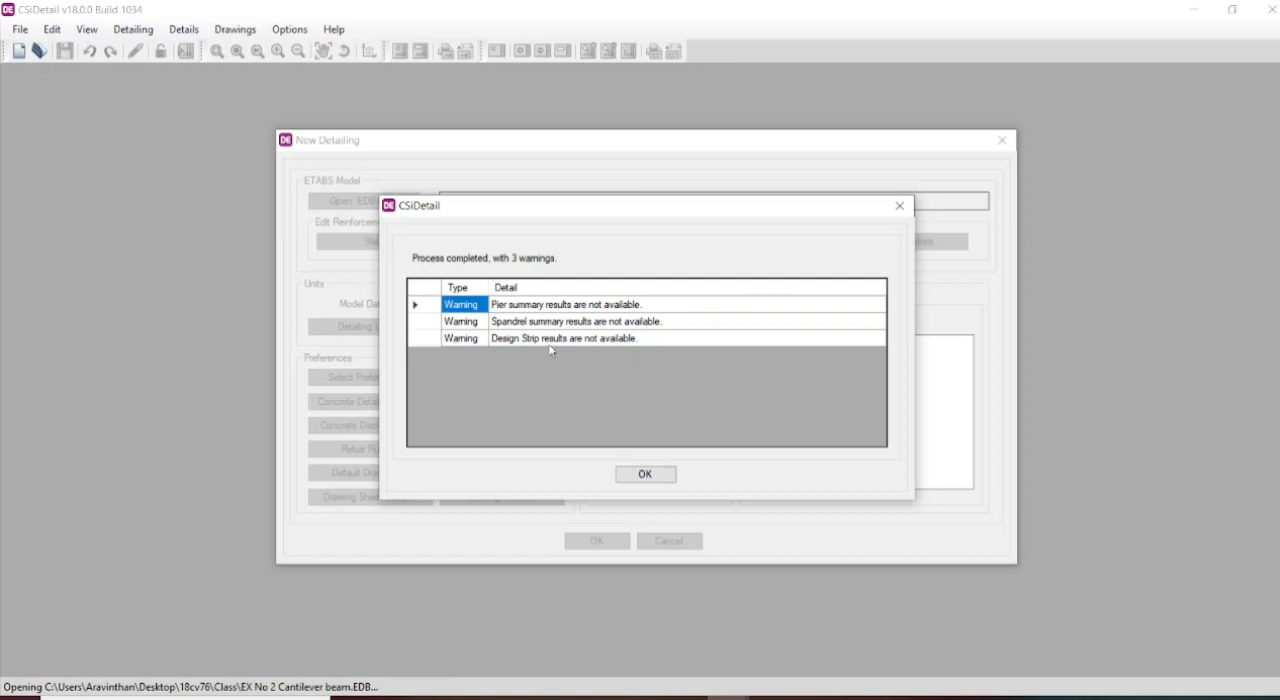
pyautogui.click(645, 475)
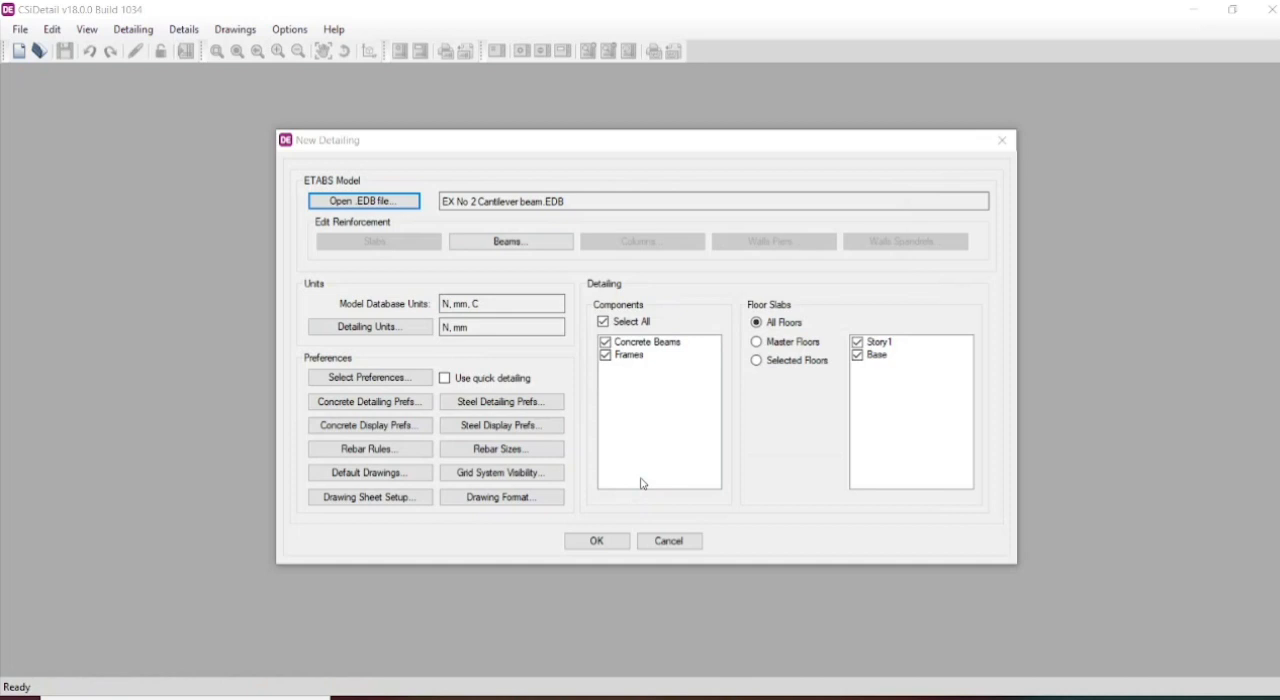
# - Accept the default drawings to be generated and set the detailing preferences to the IS 456:2000 standard
pyautogui.click(386, 476)
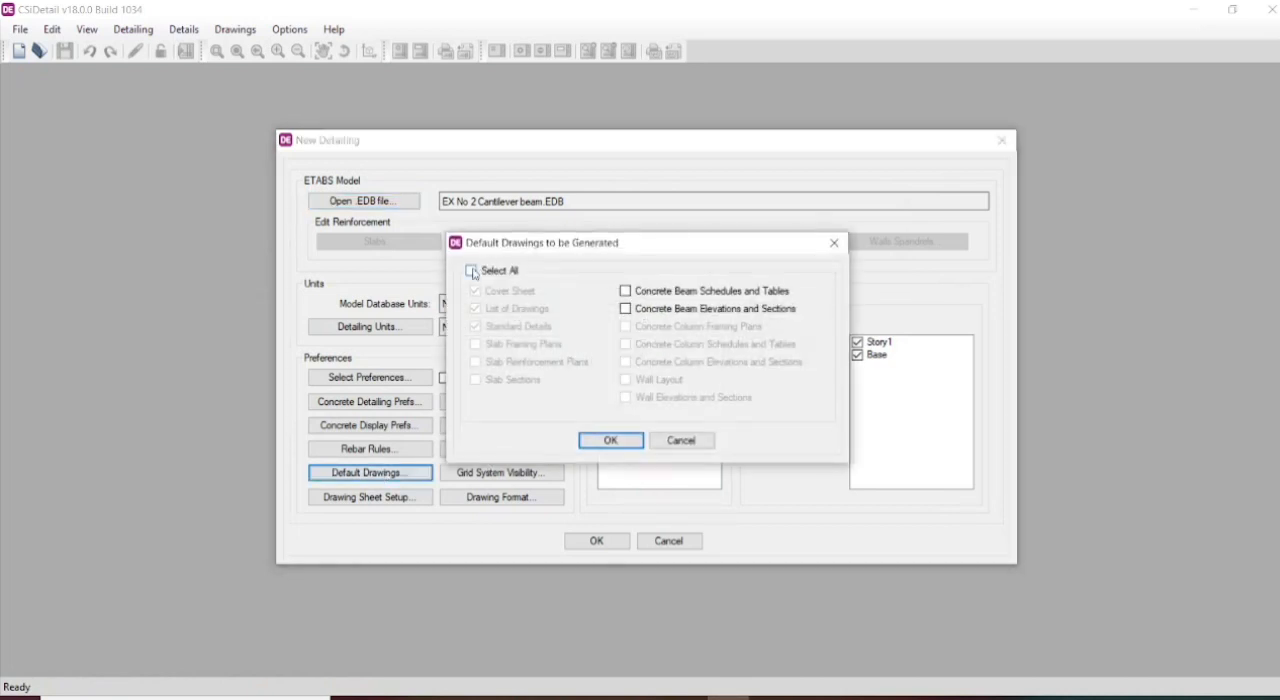
pyautogui.click(612, 441)
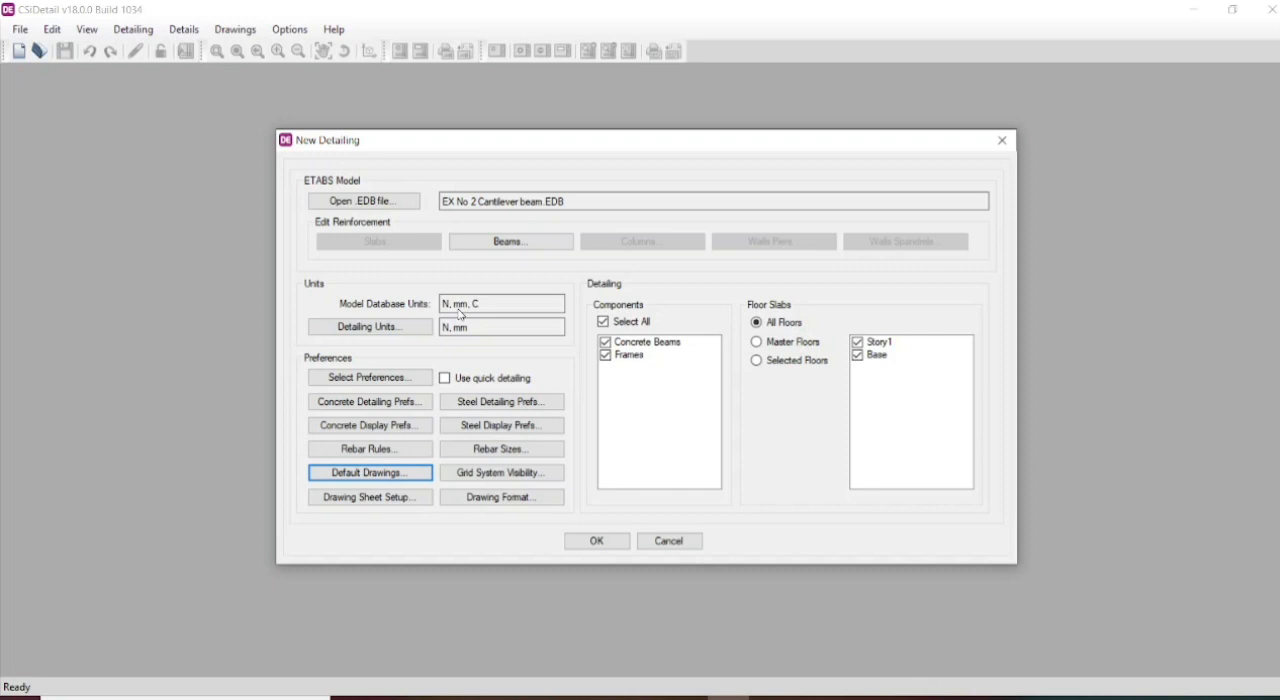
pyautogui.click(395, 379)
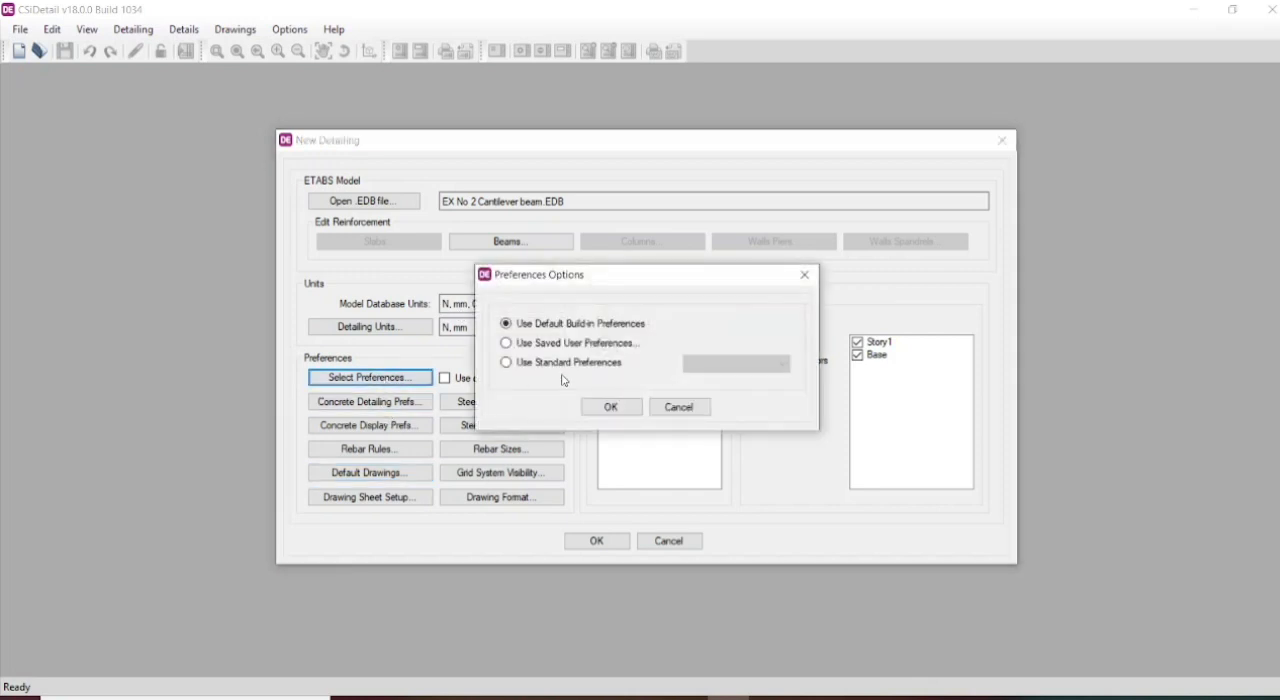
pyautogui.click(507, 363)
pyautogui.click(730, 364)
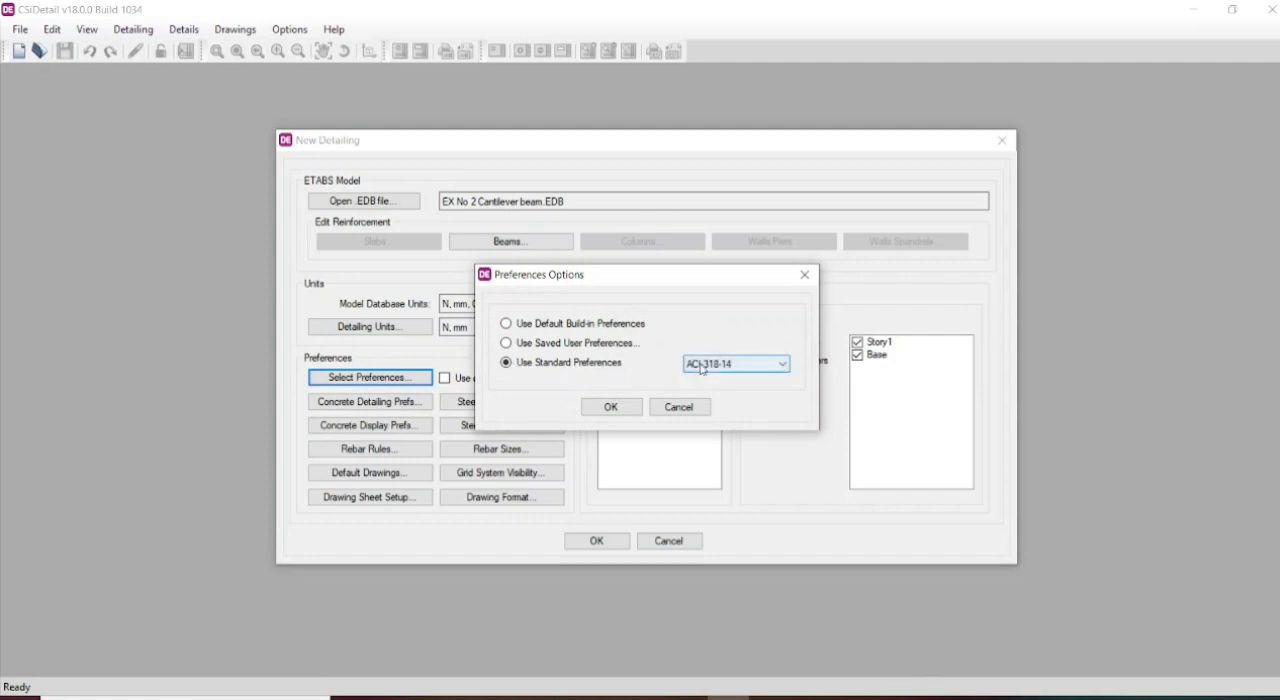
pyautogui.click(705, 391)
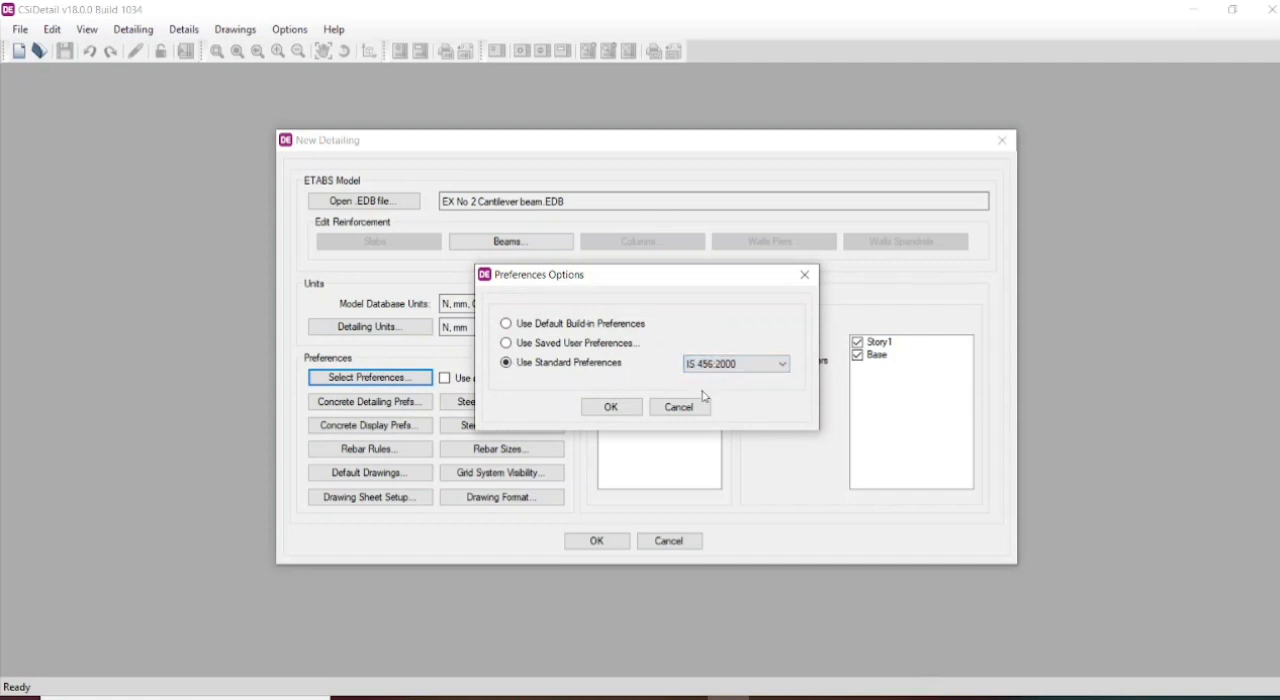
pyautogui.click(609, 408)
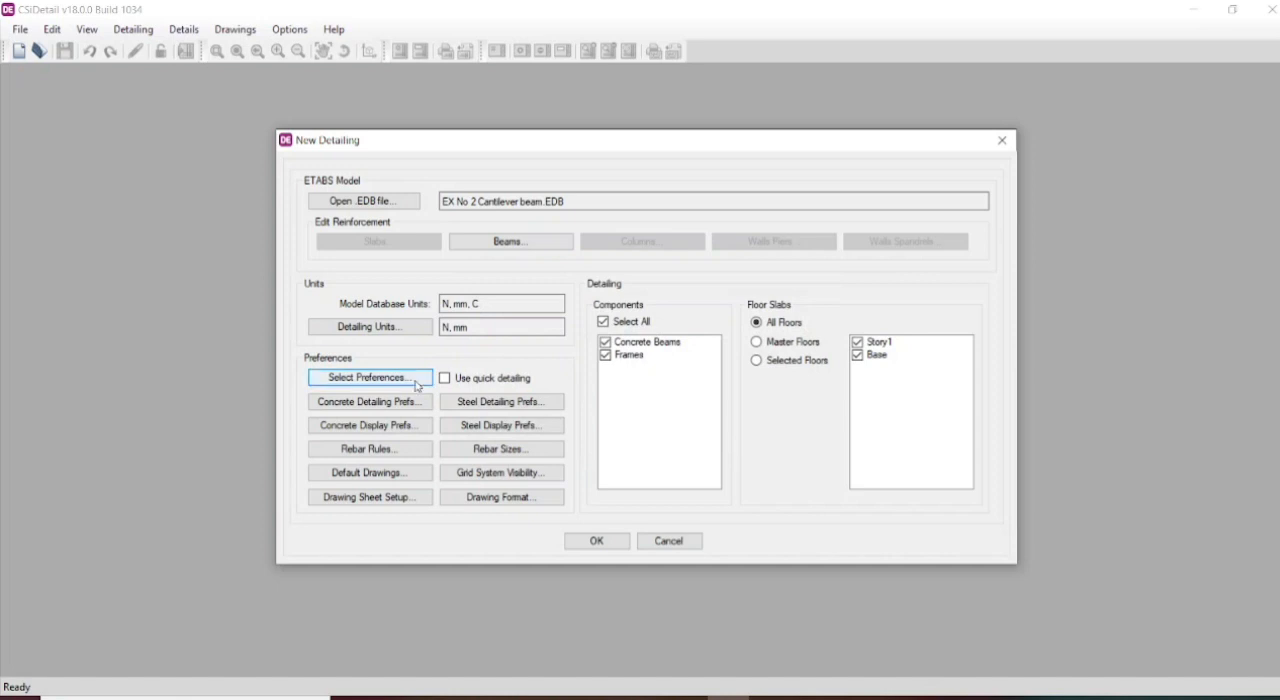
# - Accept the concrete detailing preferences and enable the rebar prefix # for beam bars in elevation in the concrete display preferences
pyautogui.click(368, 403)
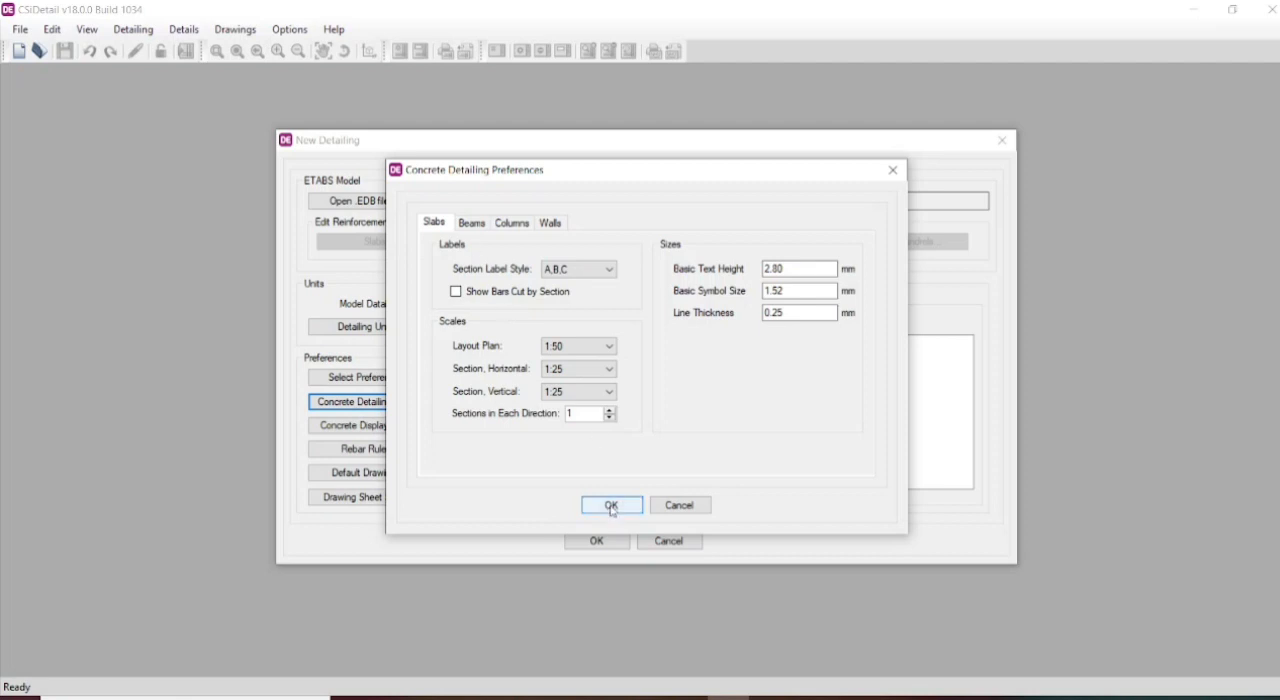
pyautogui.click(612, 506)
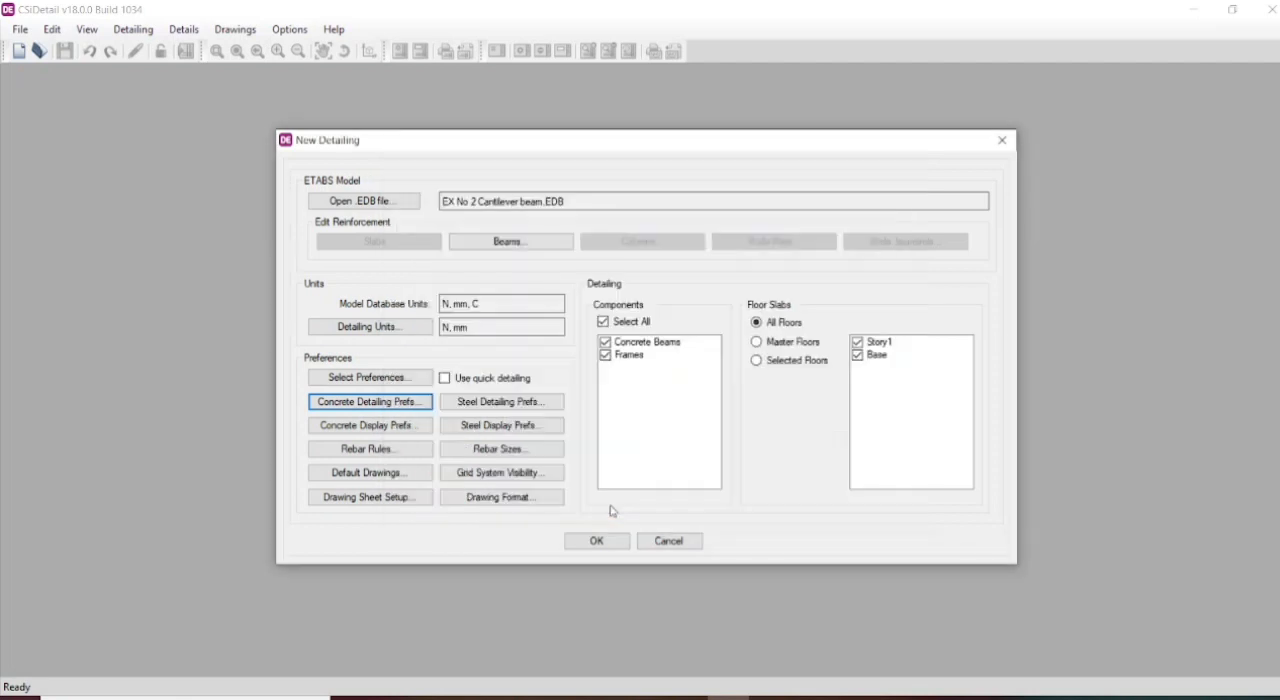
pyautogui.click(349, 428)
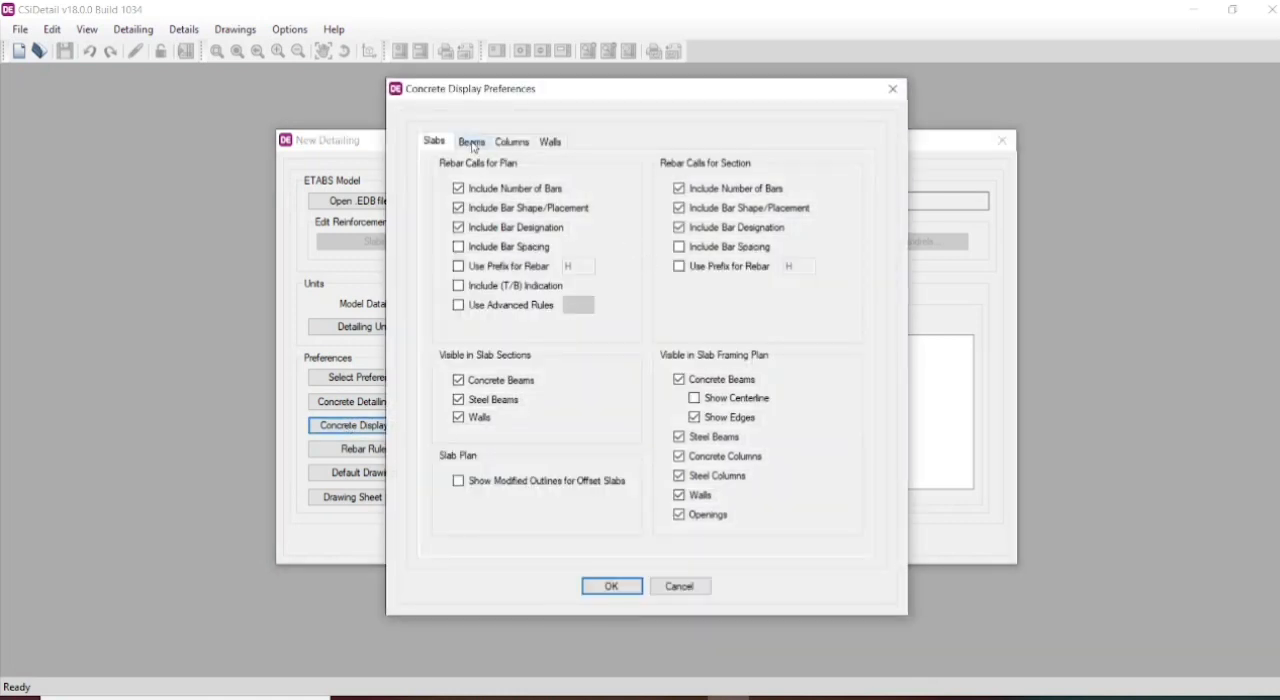
pyautogui.click(474, 143)
pyautogui.click(433, 141)
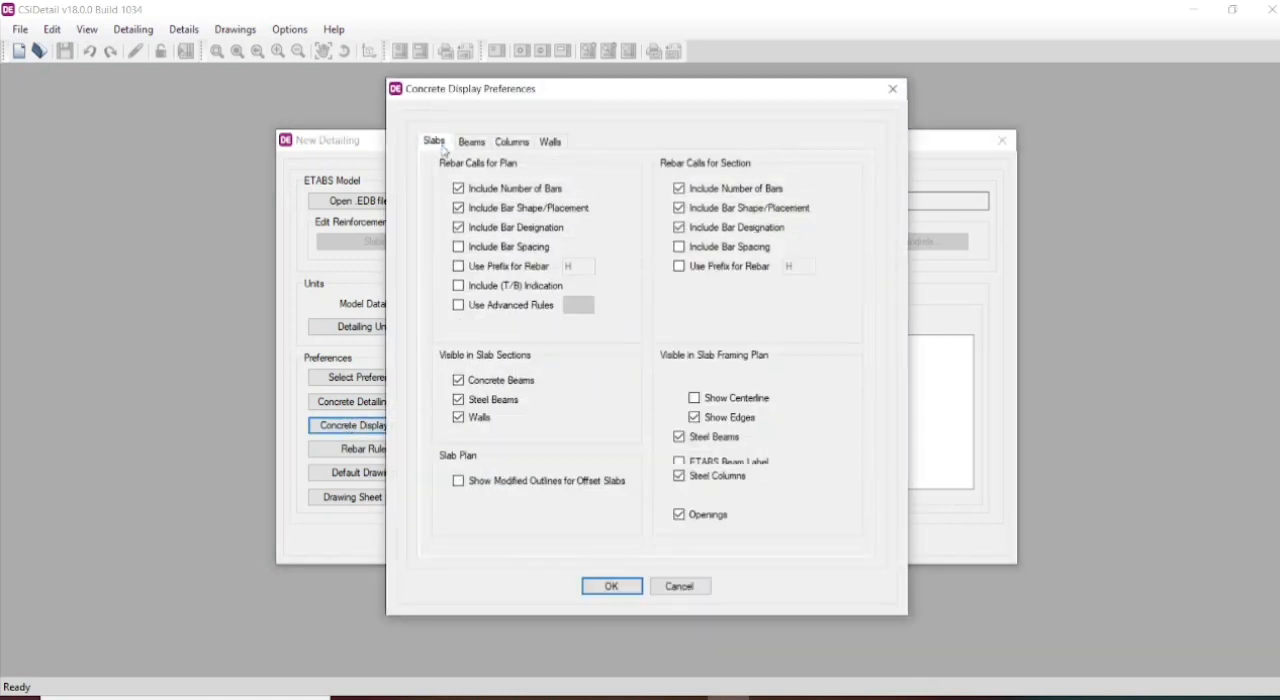
pyautogui.click(472, 142)
pyautogui.click(460, 229)
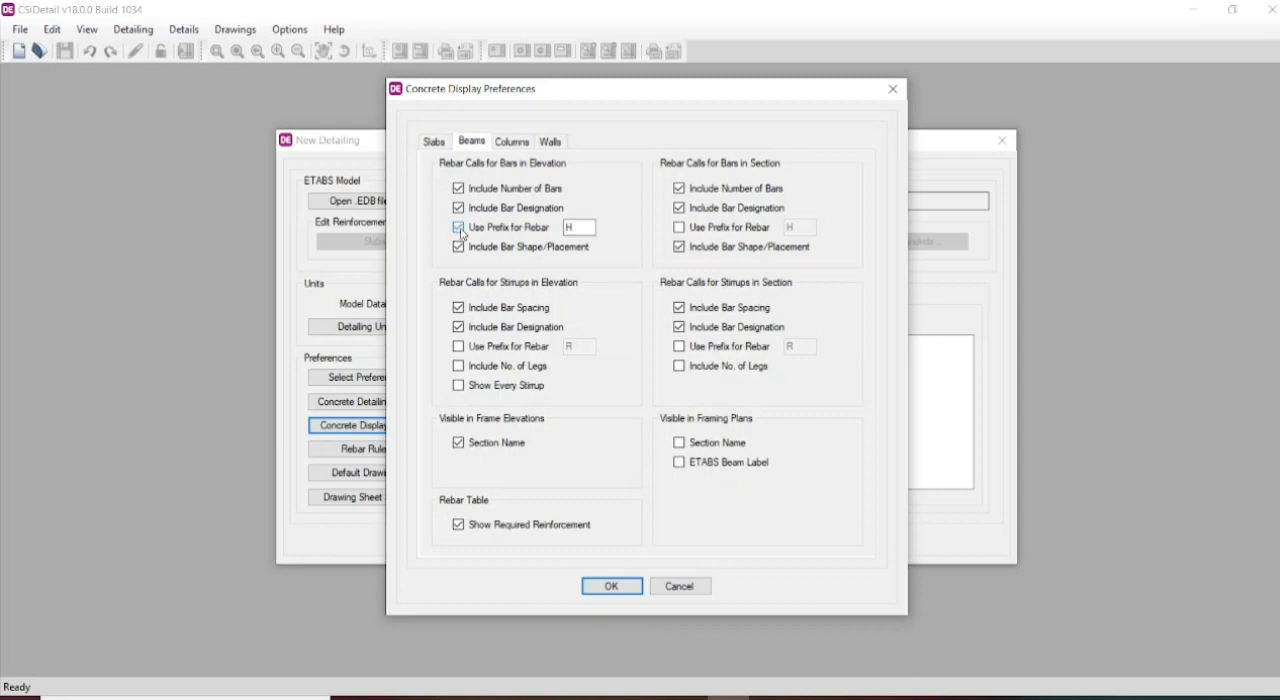
pyautogui.press('Tab')
pyautogui.write('#')
# - Enable the rebar prefix # for beam stirrups in section and elevation, and include the number of legs in elevation
pyautogui.click(680, 347)
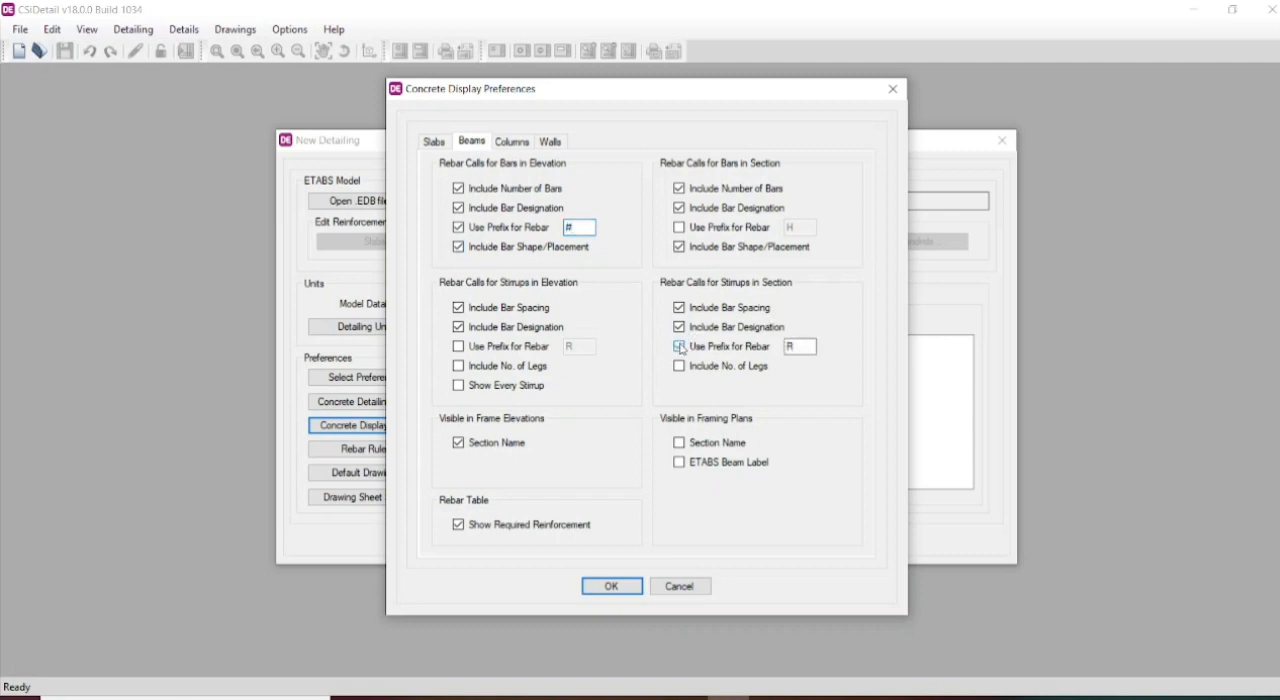
pyautogui.doubleClick(802, 346)
pyautogui.write('#')
pyautogui.click(459, 347)
pyautogui.doubleClick(570, 347)
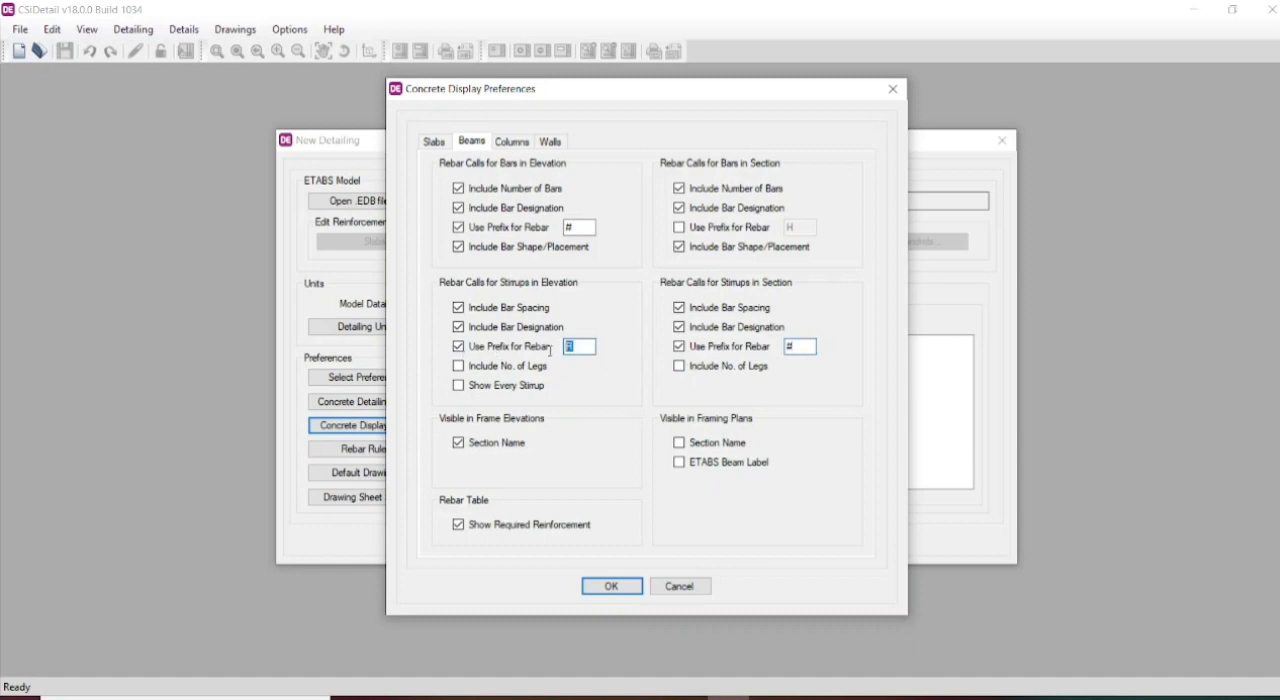
pyautogui.write('#')
# - Enable the rebar prefix # for beam bars in section, show section names in framing plans, and accept the display preferences
pyautogui.click(680, 228)
pyautogui.doubleClick(789, 228)
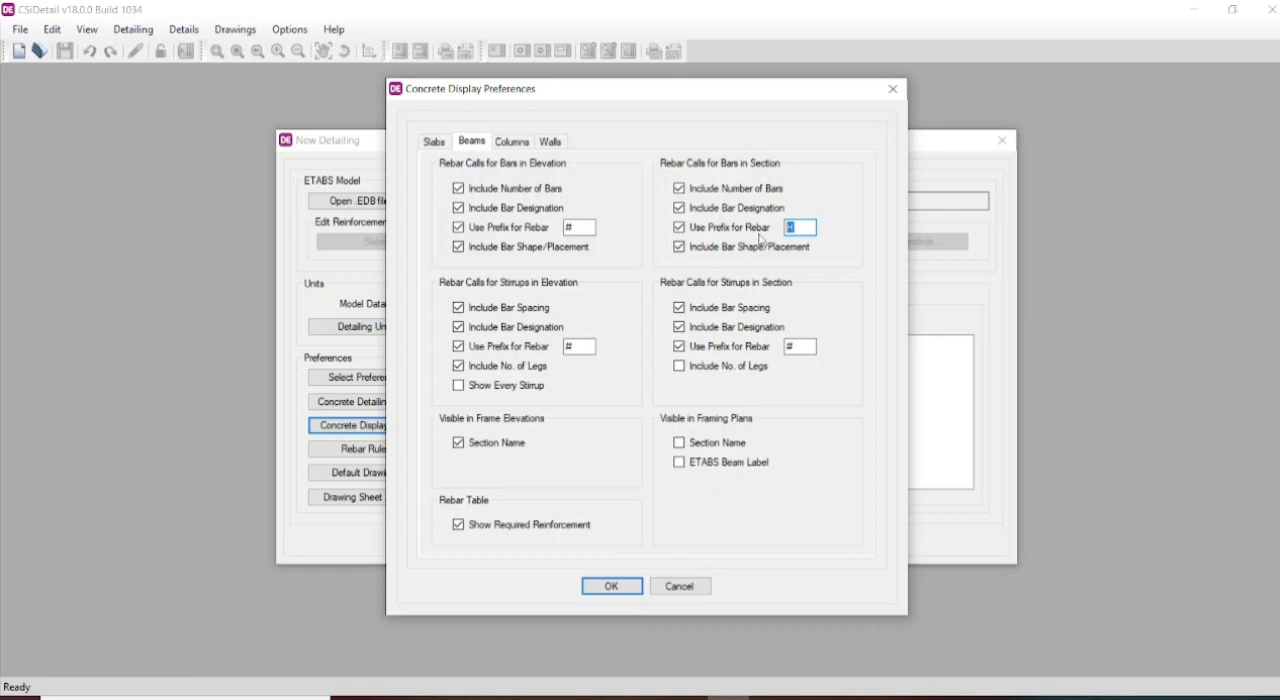
pyautogui.write('#')
pyautogui.click(679, 443)
pyautogui.click(610, 586)
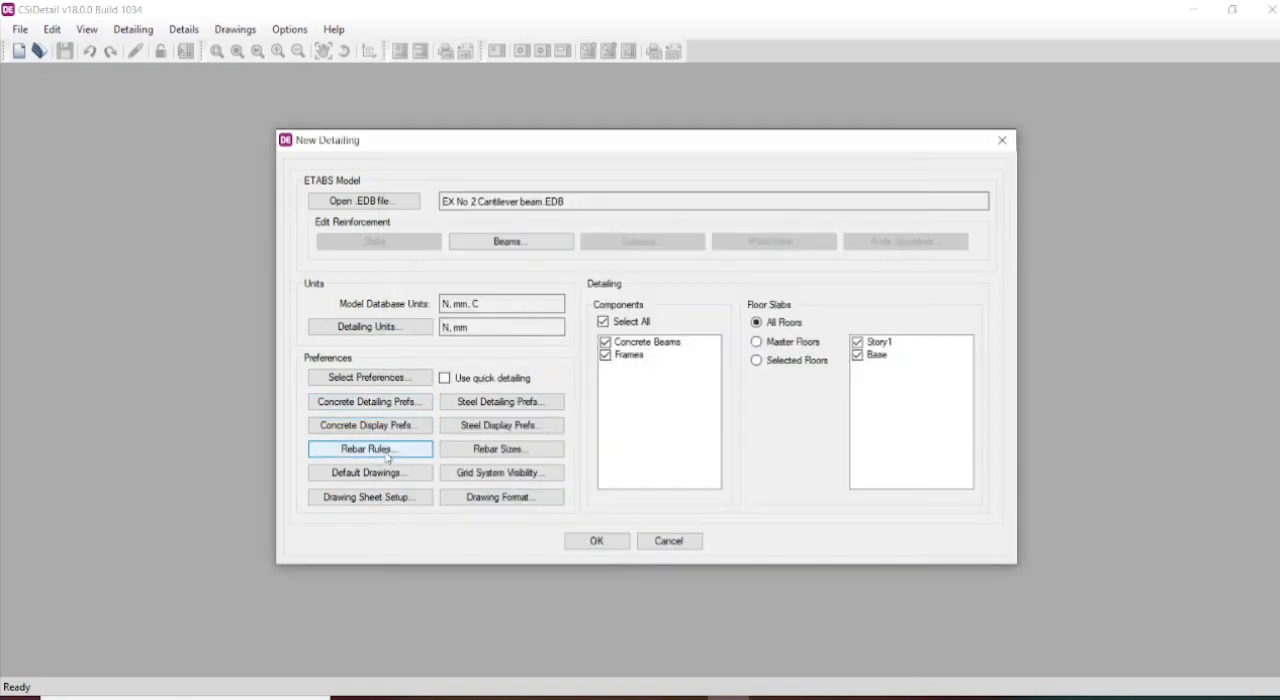
# - Open the rebar selection rules for beams and set the non-seismic smallest bar size to 8 for longitudinal bars A, B and C
pyautogui.click(387, 452)
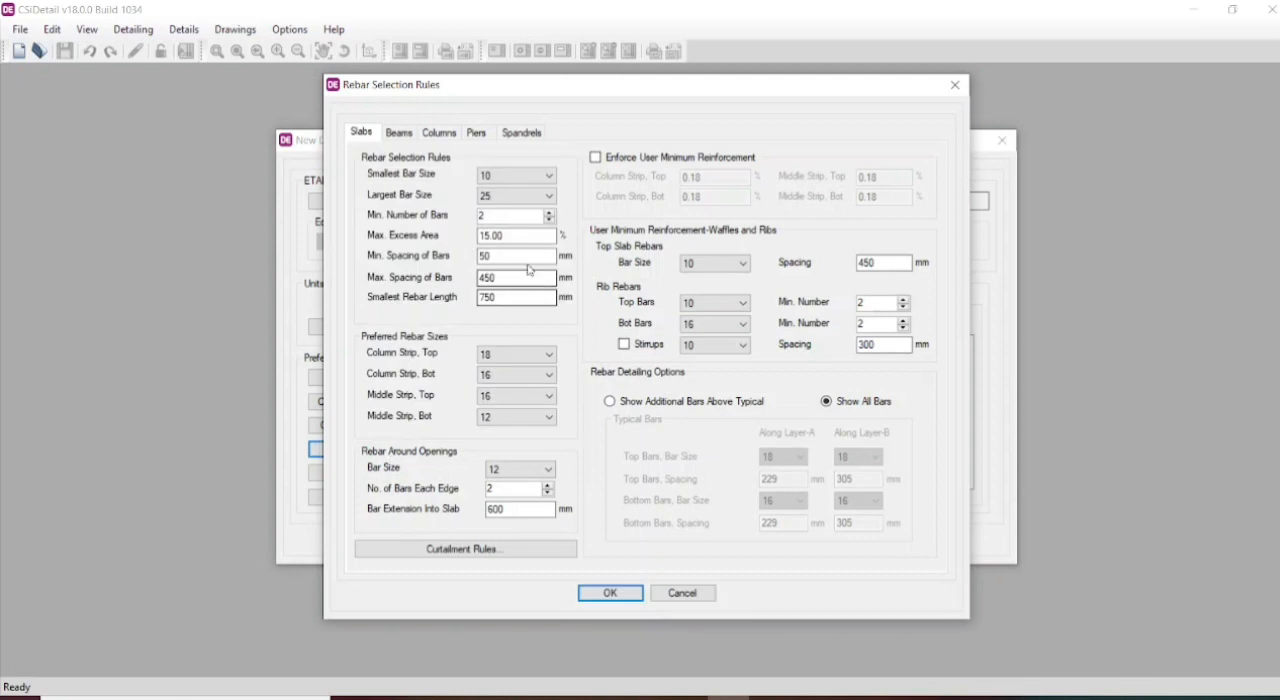
pyautogui.click(398, 132)
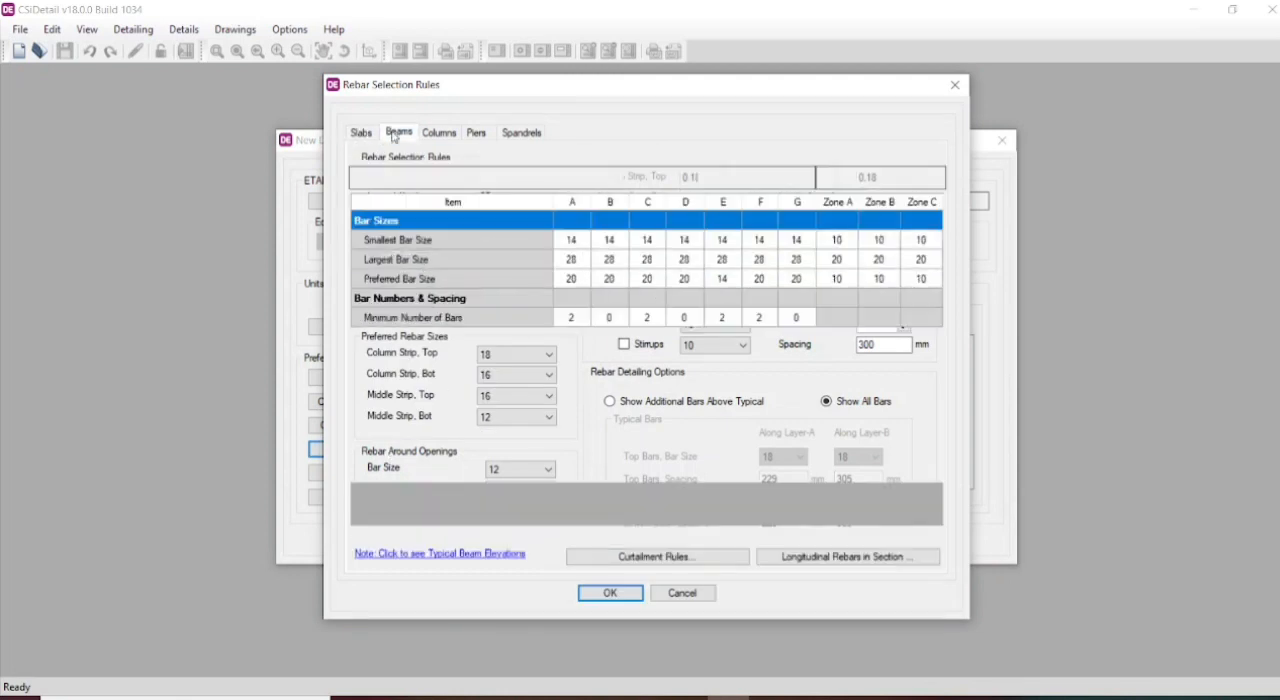
pyautogui.click(588, 245)
pyautogui.click(587, 241)
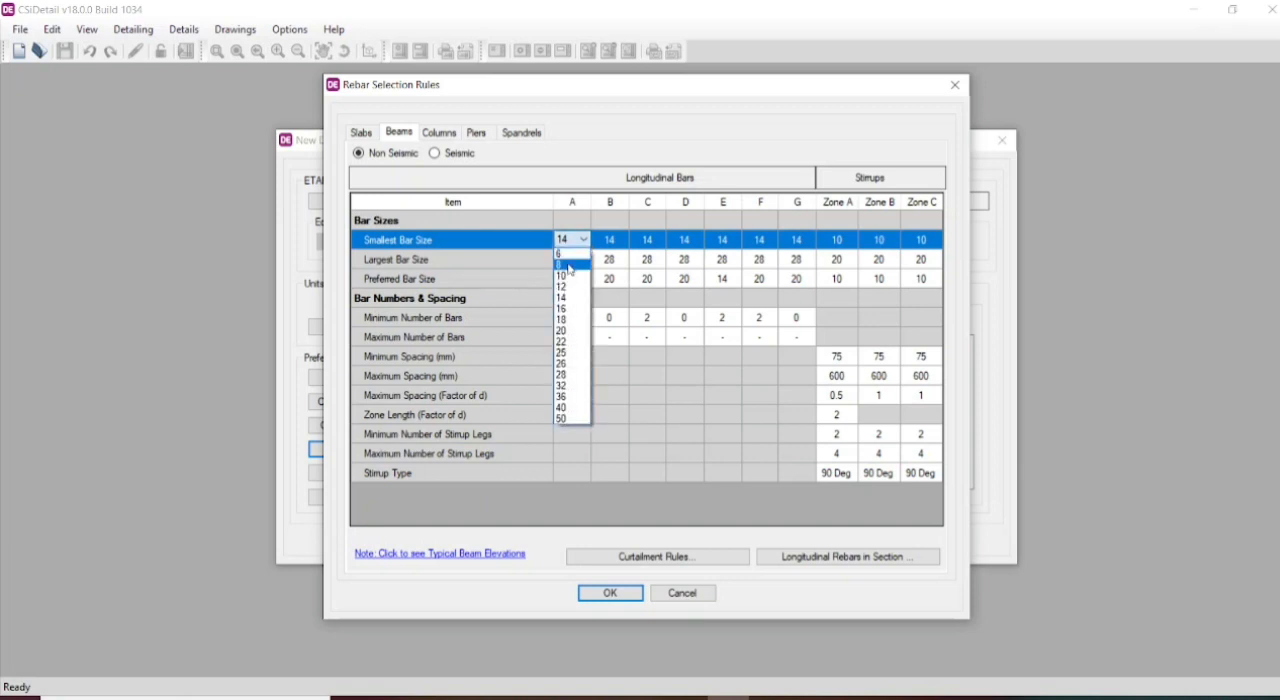
pyautogui.click(571, 265)
pyautogui.click(610, 240)
pyautogui.click(622, 240)
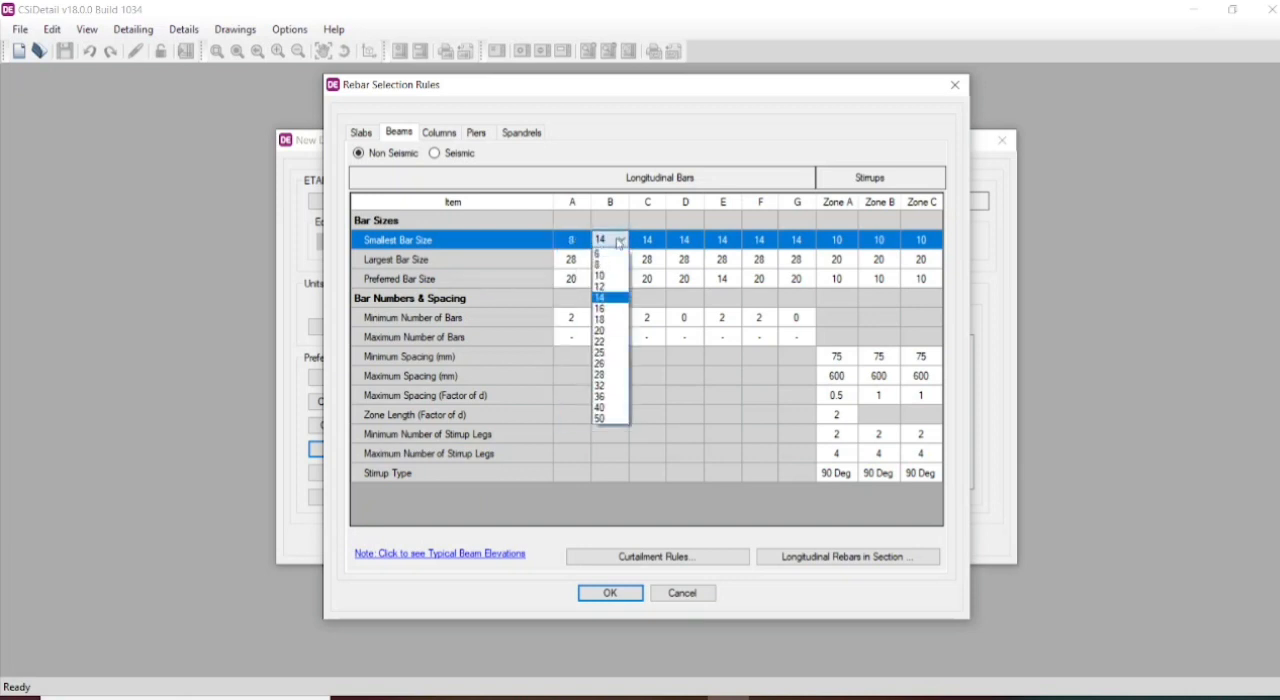
pyautogui.click(610, 266)
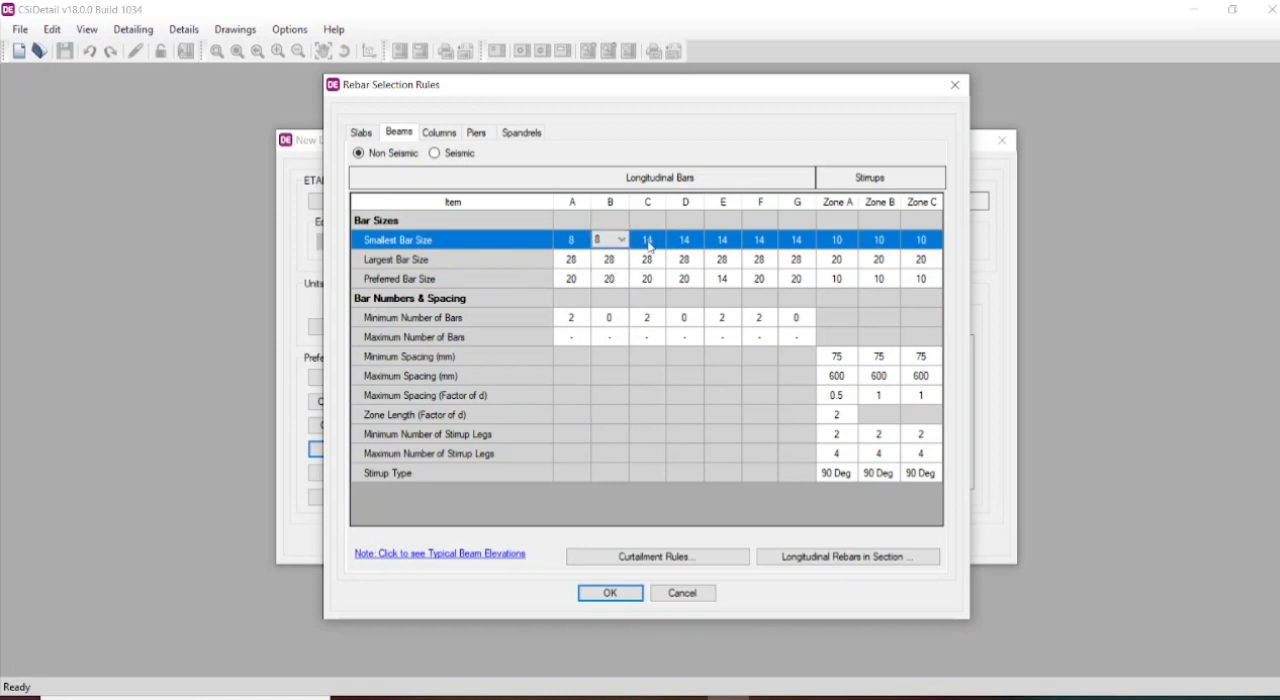
pyautogui.click(650, 243)
pyautogui.click(658, 240)
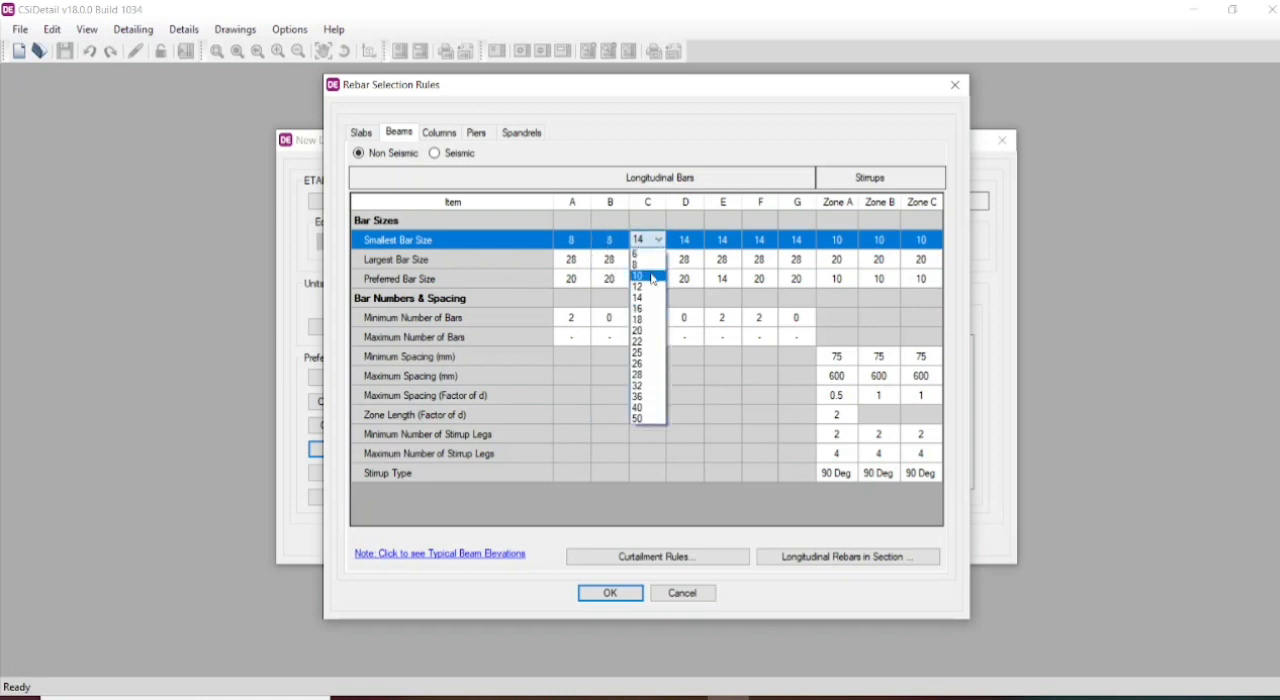
pyautogui.click(645, 264)
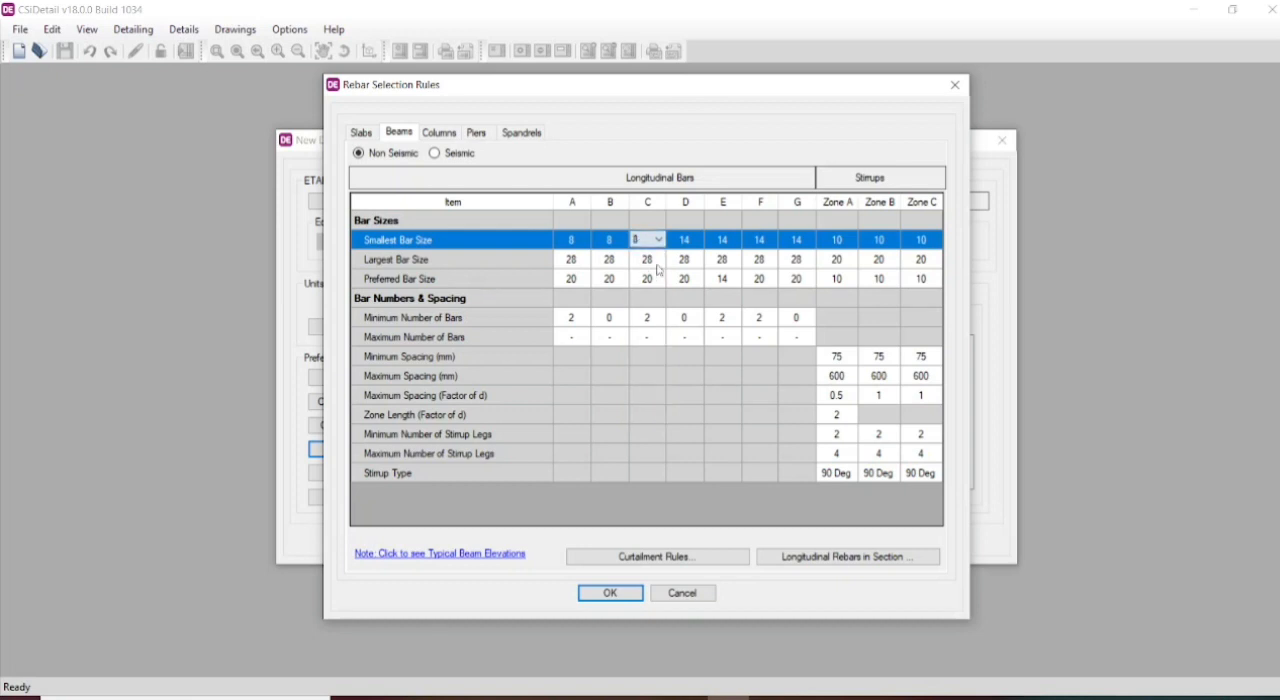
# - Set the smallest bar size to 8 for longitudinal beam bars D, E, F and G
pyautogui.click(690, 240)
pyautogui.click(697, 240)
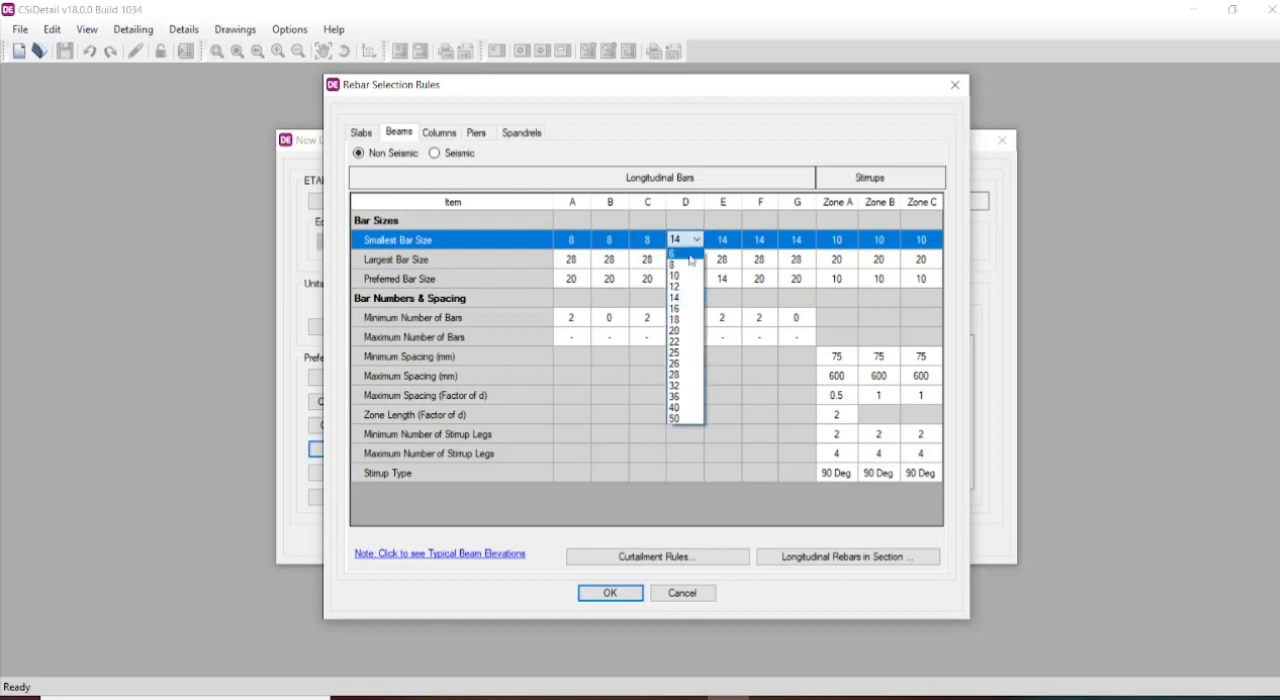
pyautogui.click(685, 264)
pyautogui.click(733, 242)
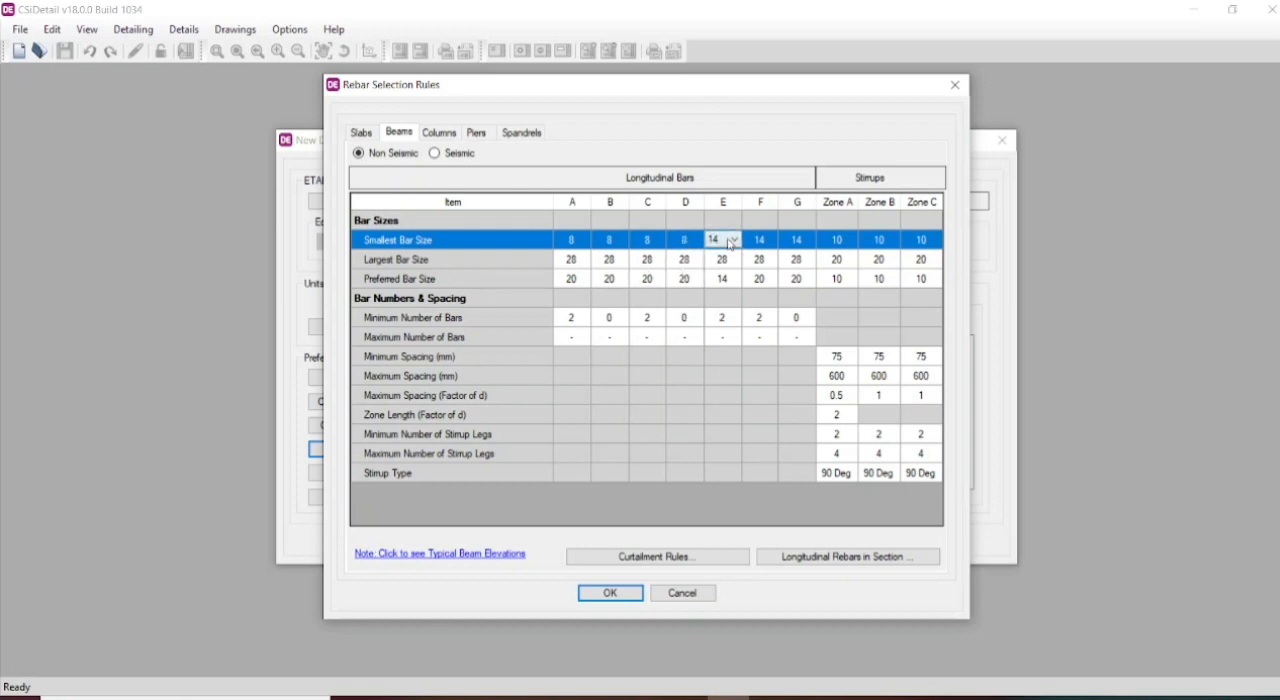
pyautogui.click(735, 240)
pyautogui.click(722, 264)
pyautogui.click(773, 241)
pyautogui.click(771, 240)
pyautogui.click(760, 264)
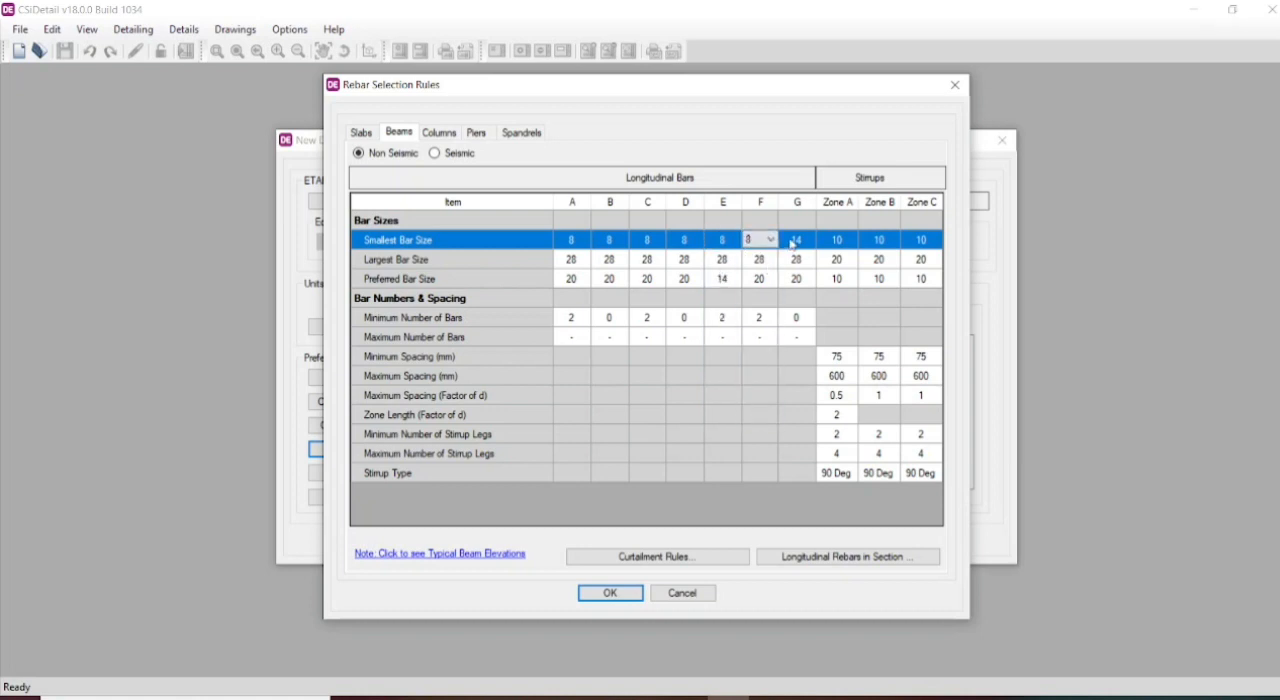
pyautogui.click(797, 242)
pyautogui.click(798, 240)
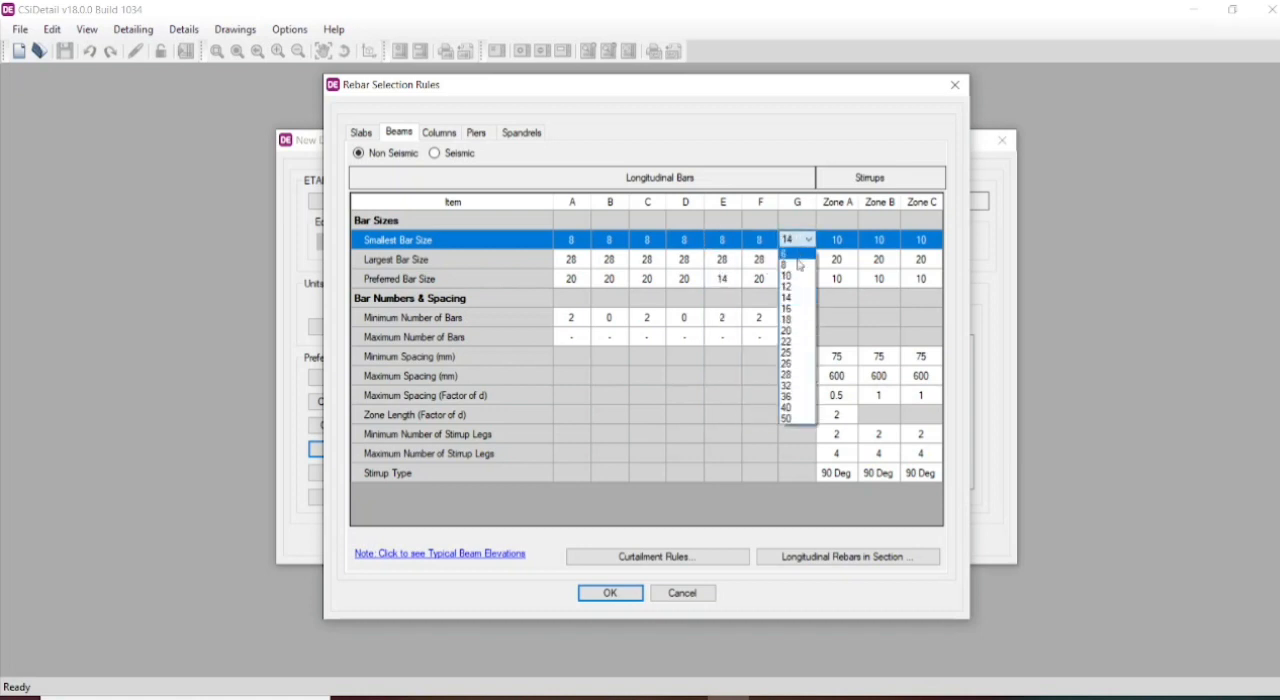
pyautogui.click(798, 264)
# - Set the smallest stirrup bar size to 8 for Zones A, B and C, and review the typical beam elevation
pyautogui.click(849, 242)
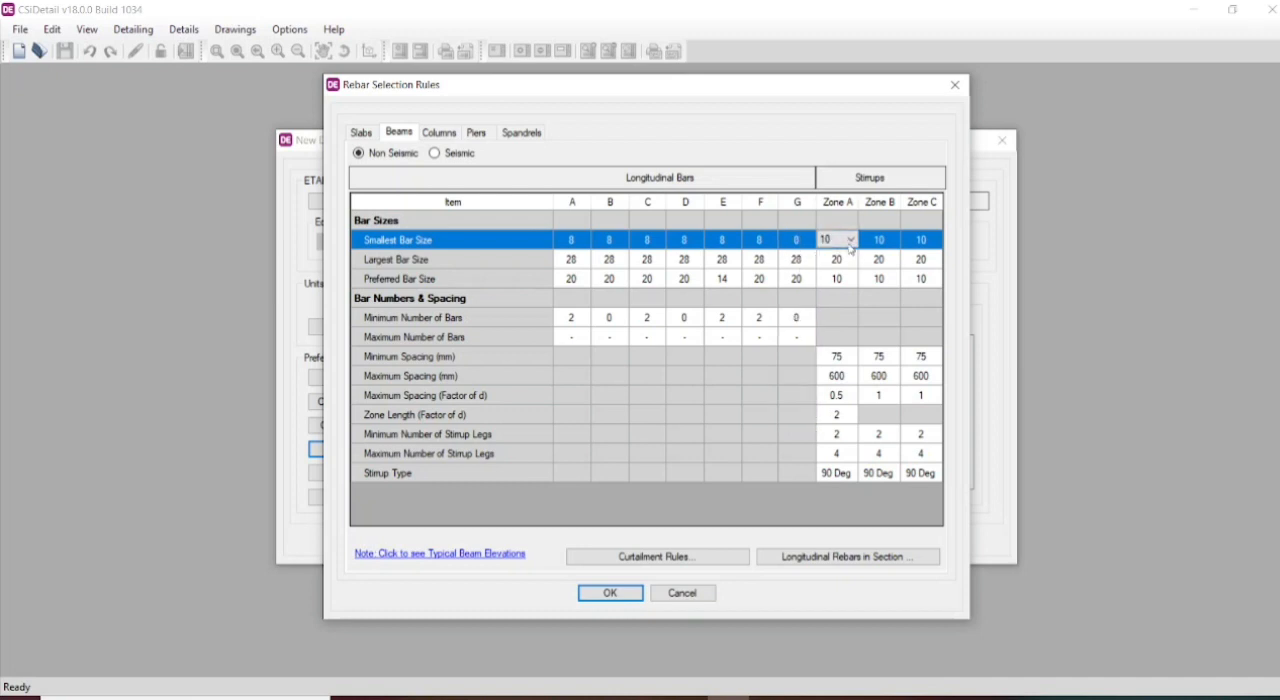
pyautogui.click(849, 242)
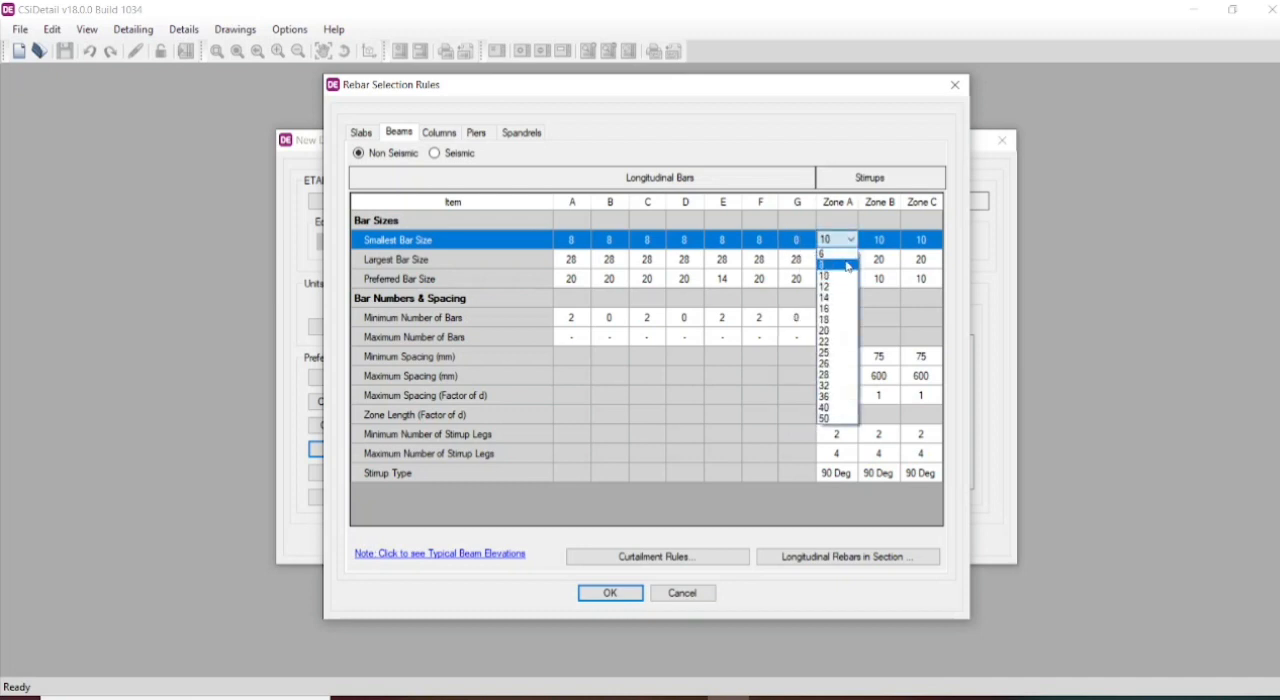
pyautogui.click(843, 264)
pyautogui.click(889, 240)
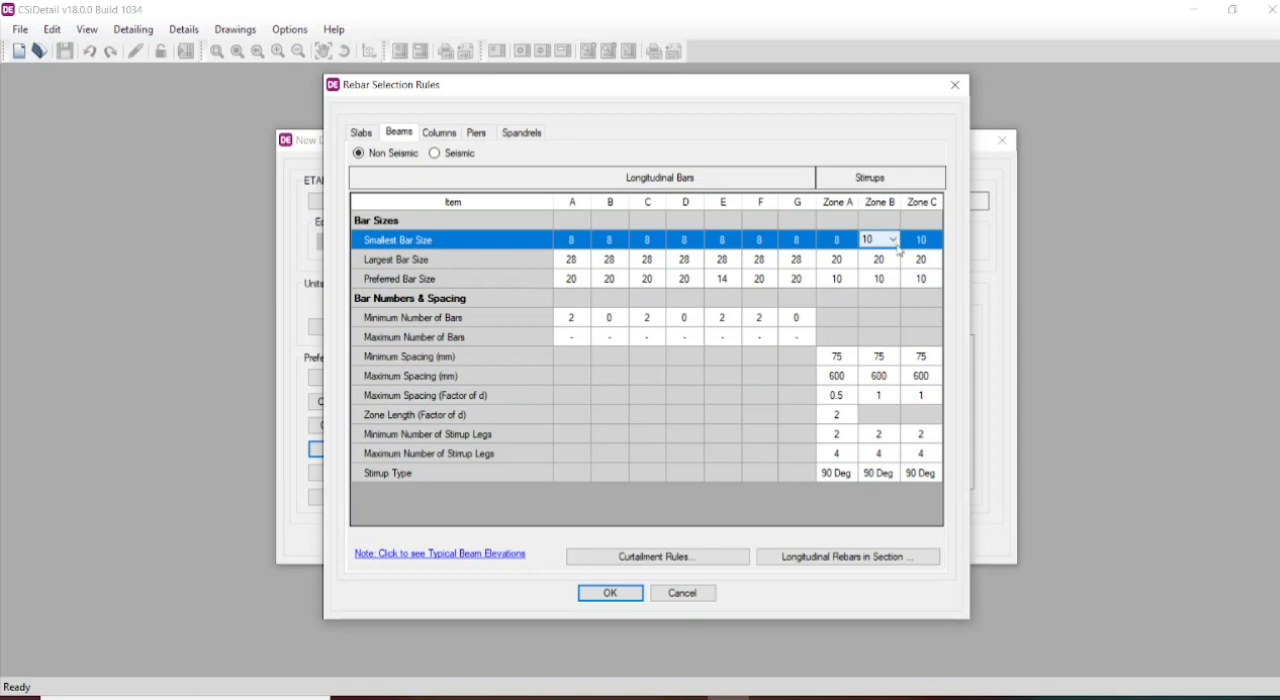
pyautogui.click(891, 240)
pyautogui.click(894, 266)
pyautogui.click(934, 240)
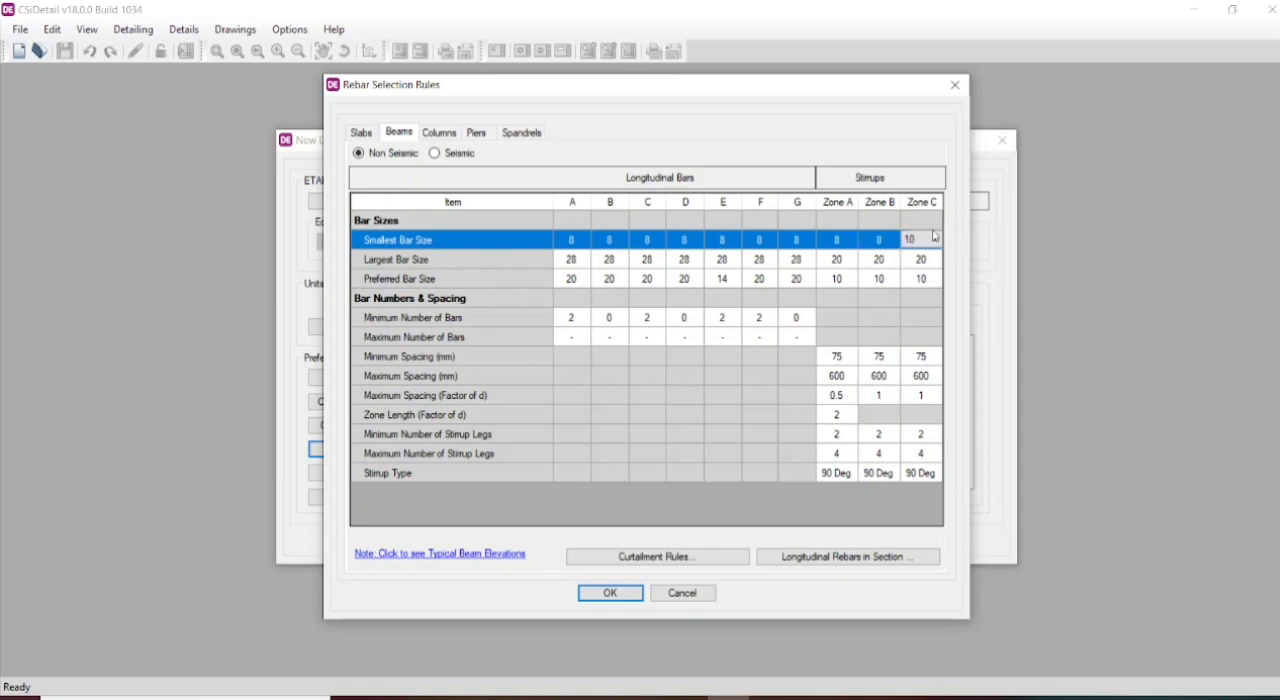
pyautogui.click(936, 242)
pyautogui.click(915, 265)
pyautogui.click(491, 553)
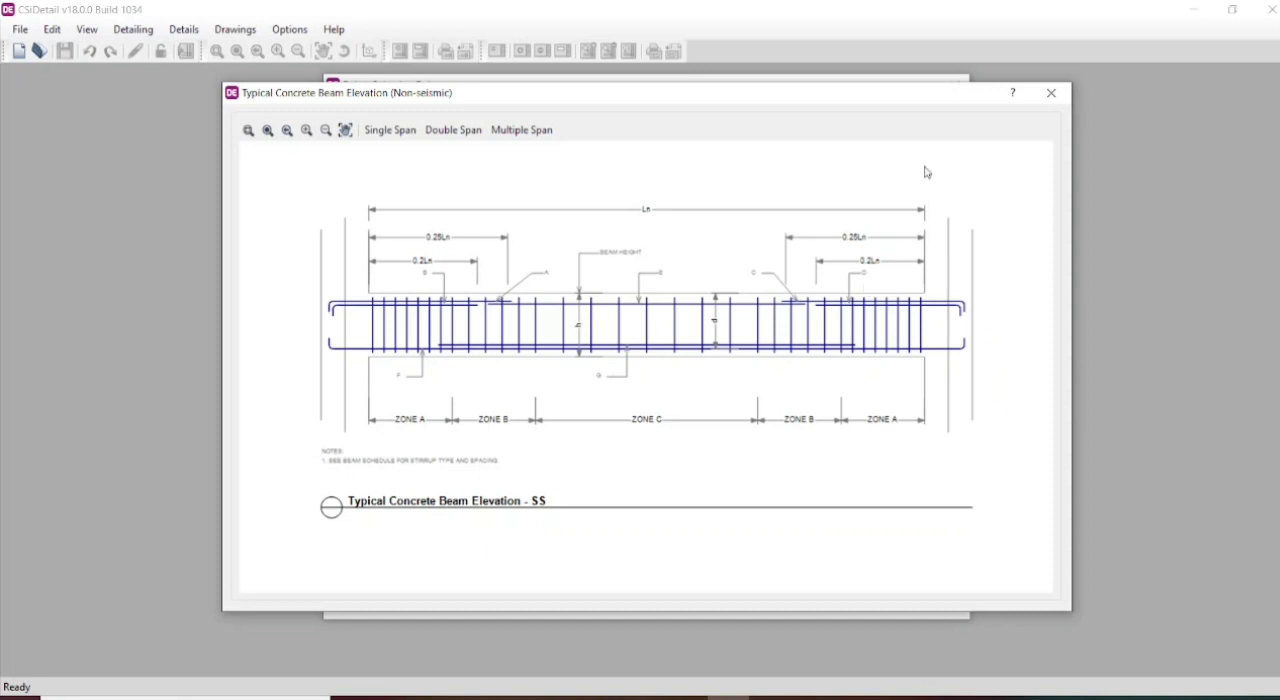
pyautogui.click(1050, 93)
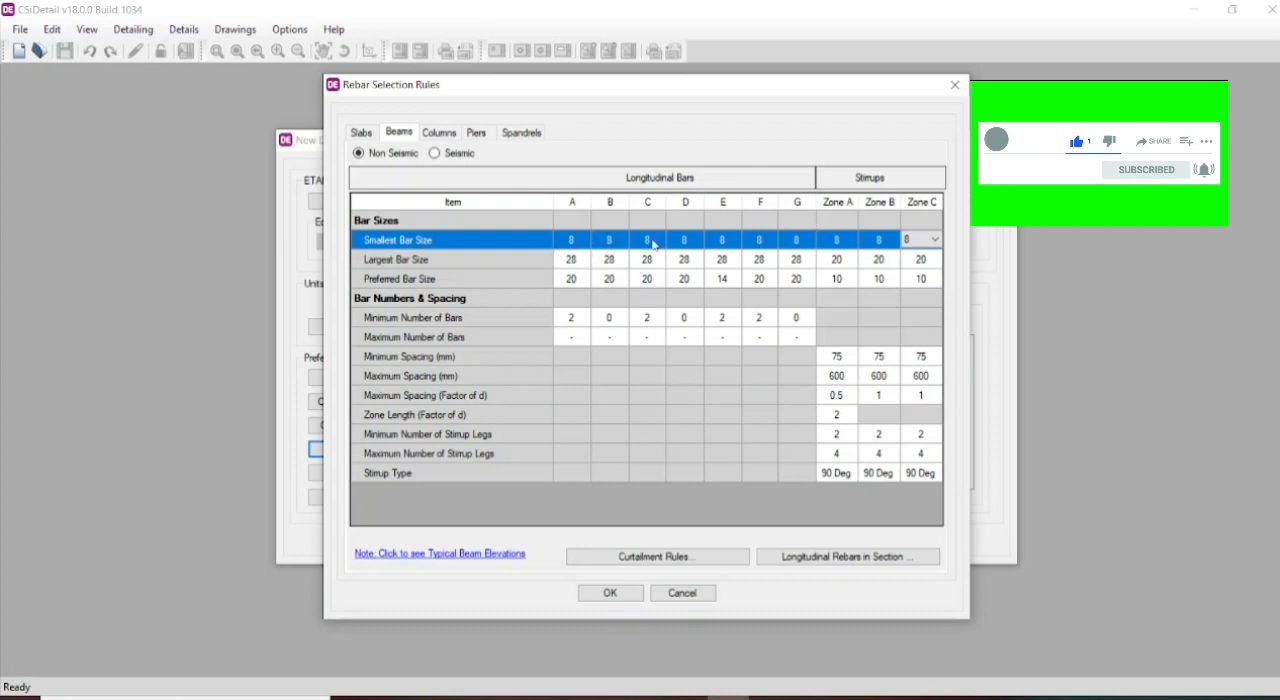
# - Set the preferred bar size to 12 for longitudinal bars A, C and D, and to 8 for bar B
pyautogui.click(585, 284)
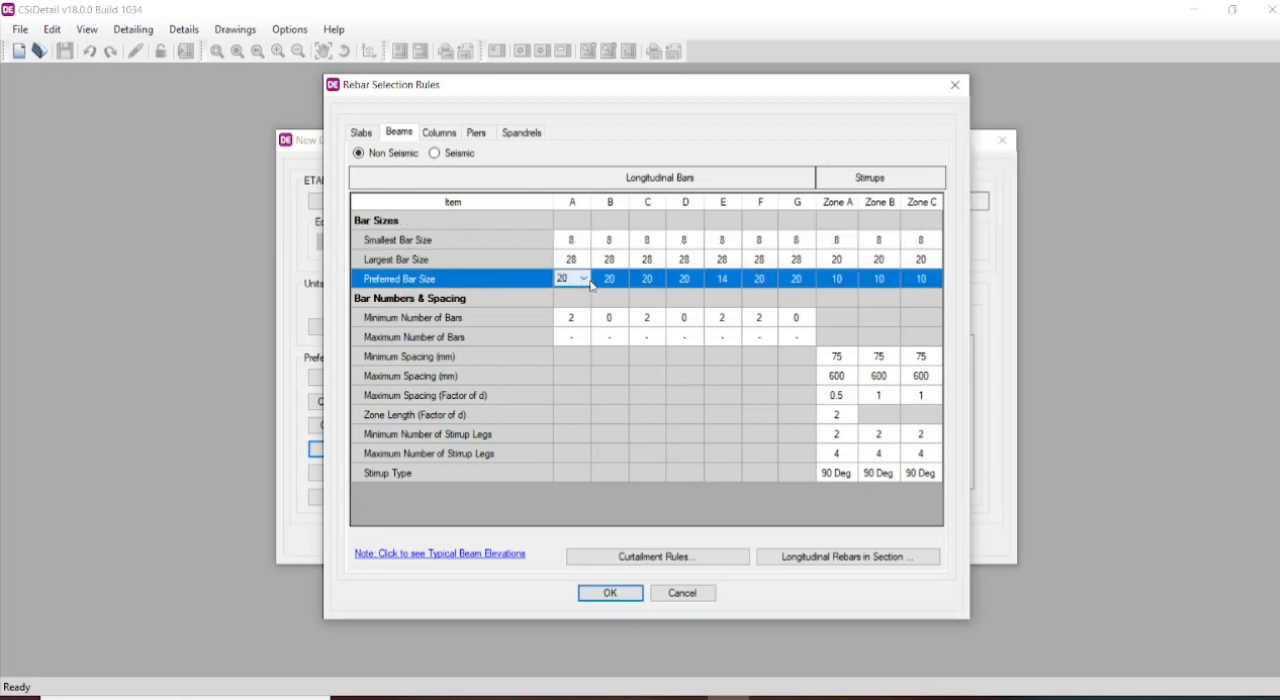
pyautogui.click(585, 281)
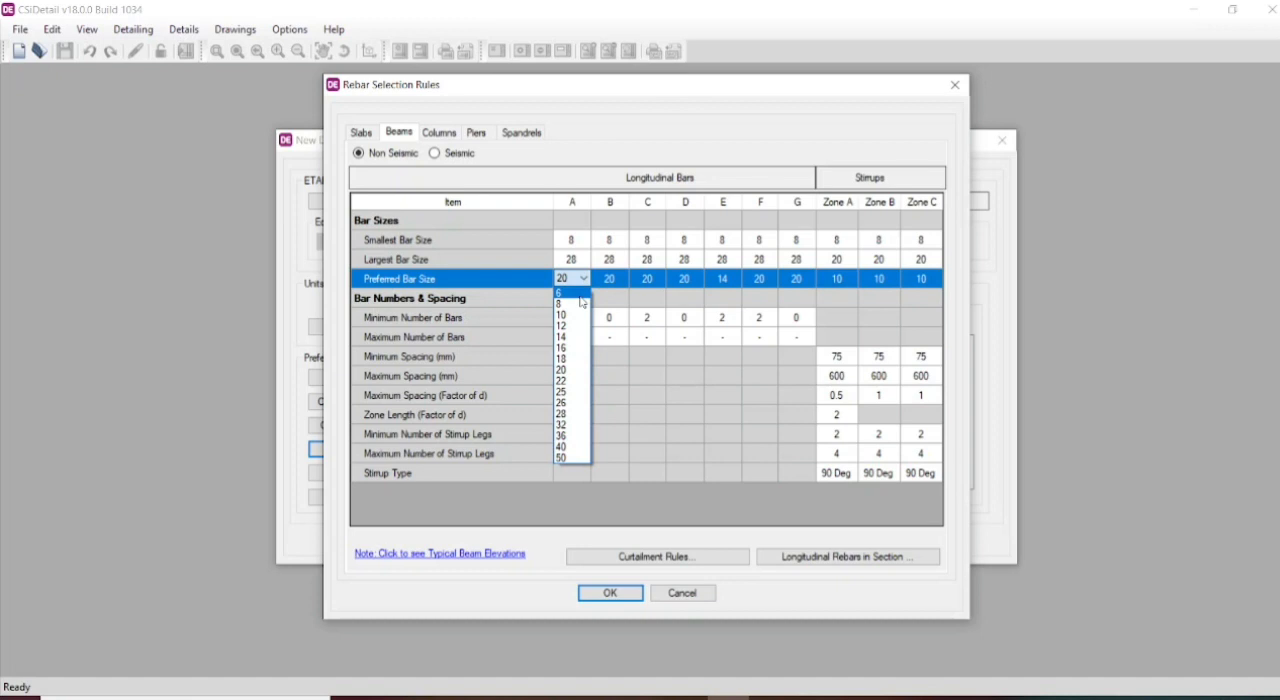
pyautogui.click(568, 326)
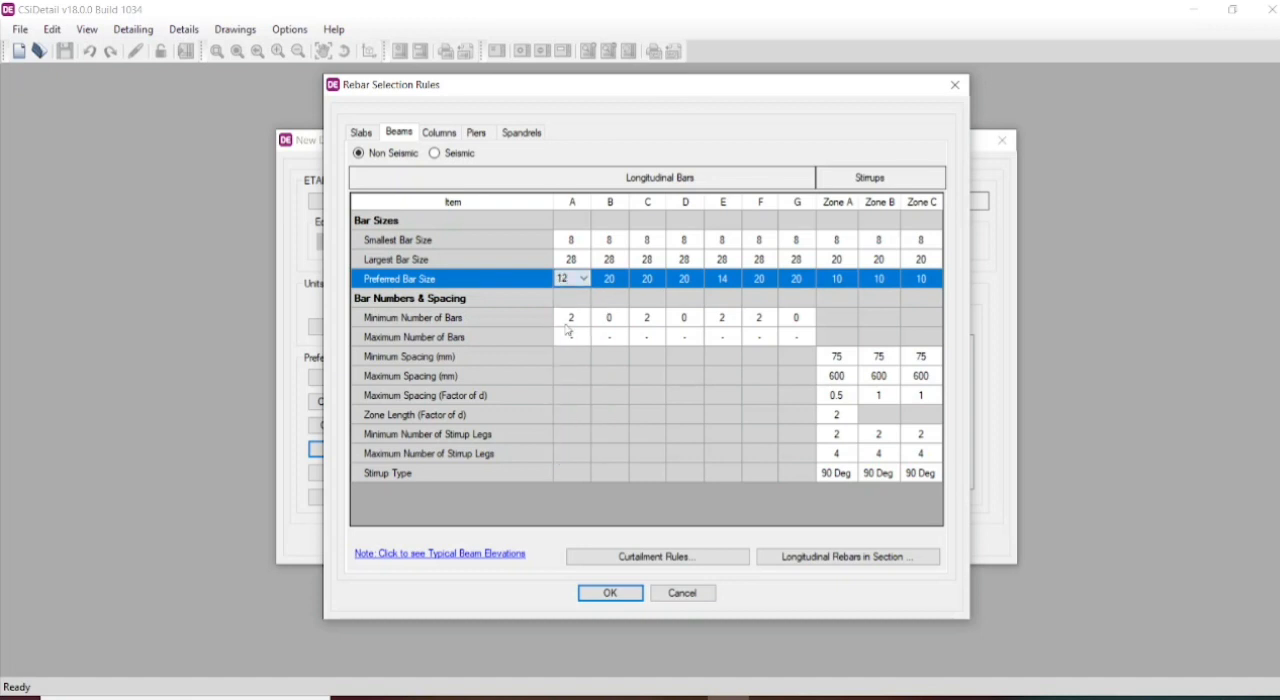
pyautogui.click(612, 280)
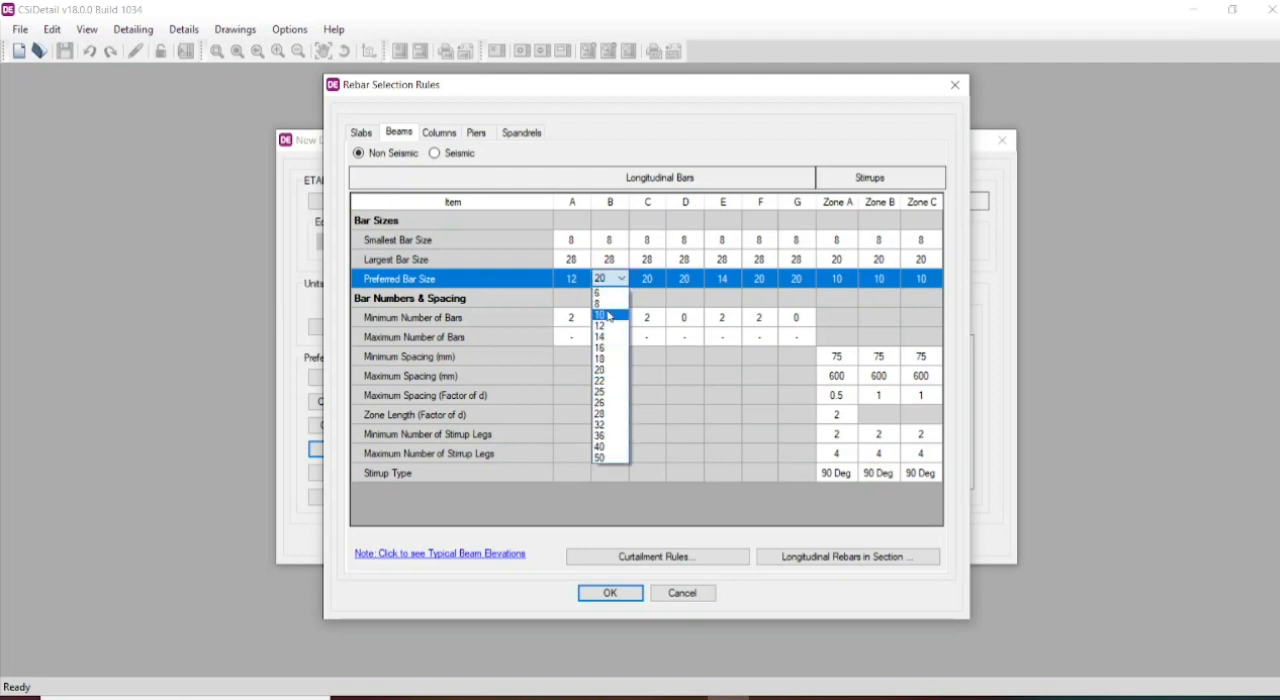
pyautogui.click(608, 305)
pyautogui.click(664, 280)
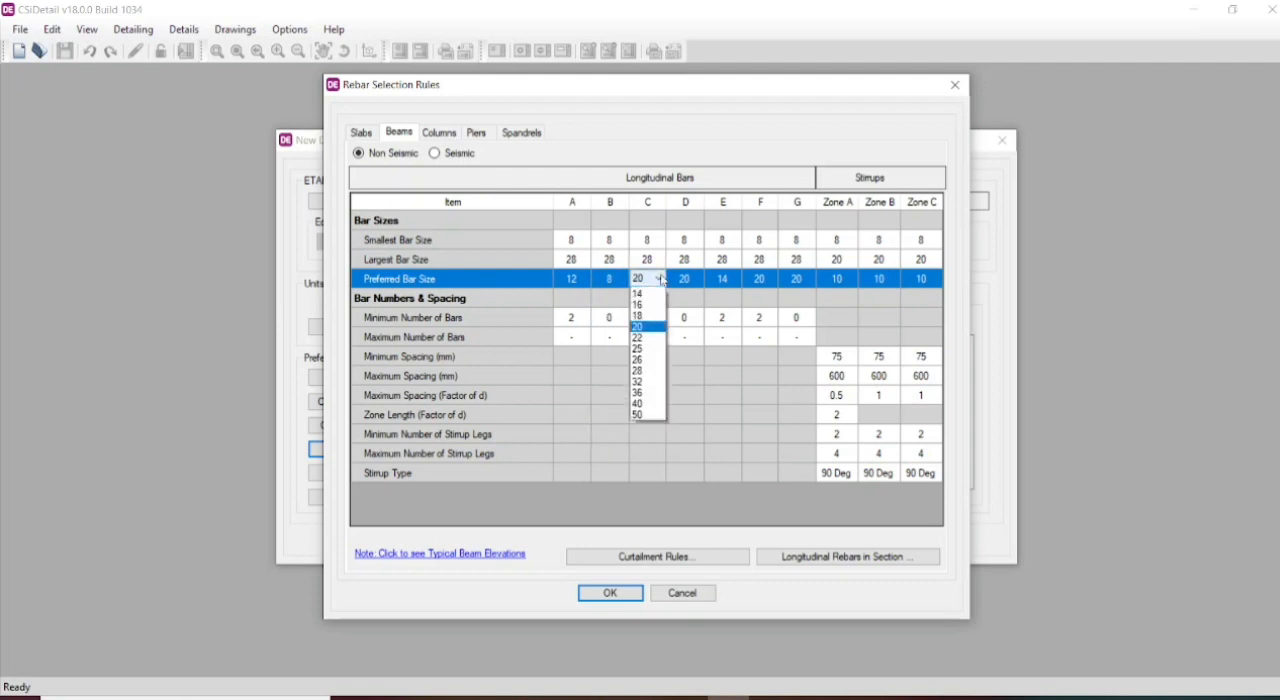
pyautogui.click(646, 328)
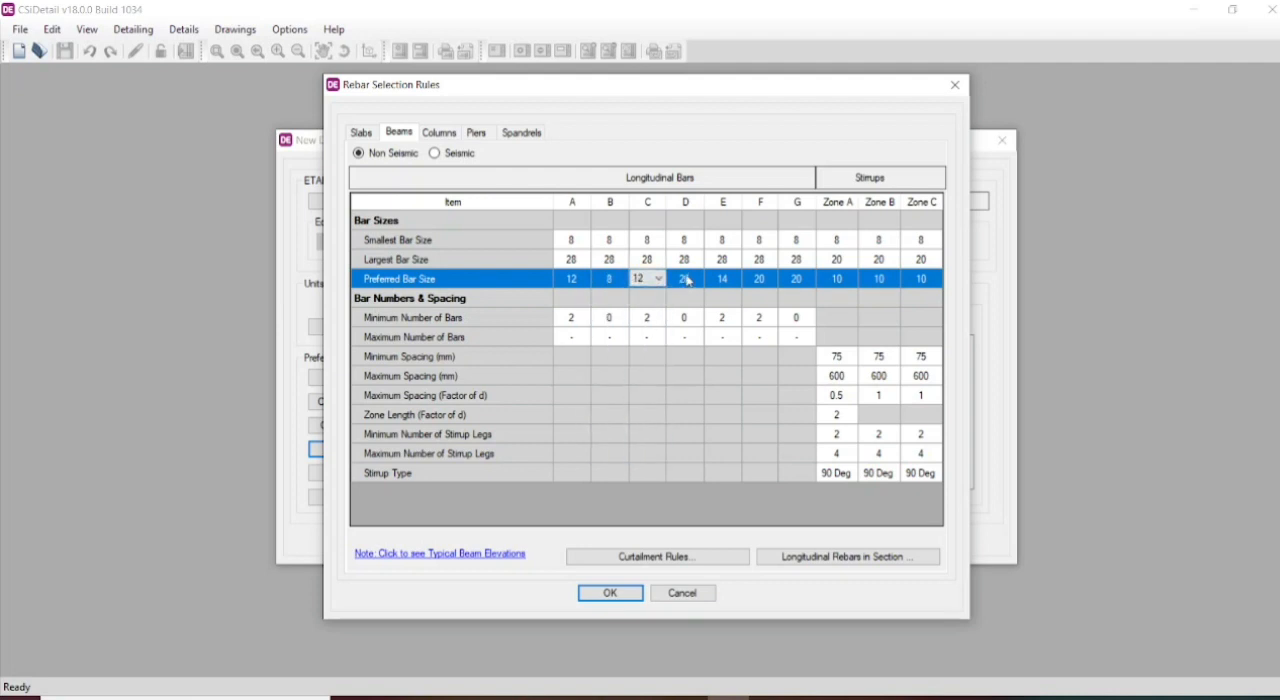
pyautogui.click(684, 280)
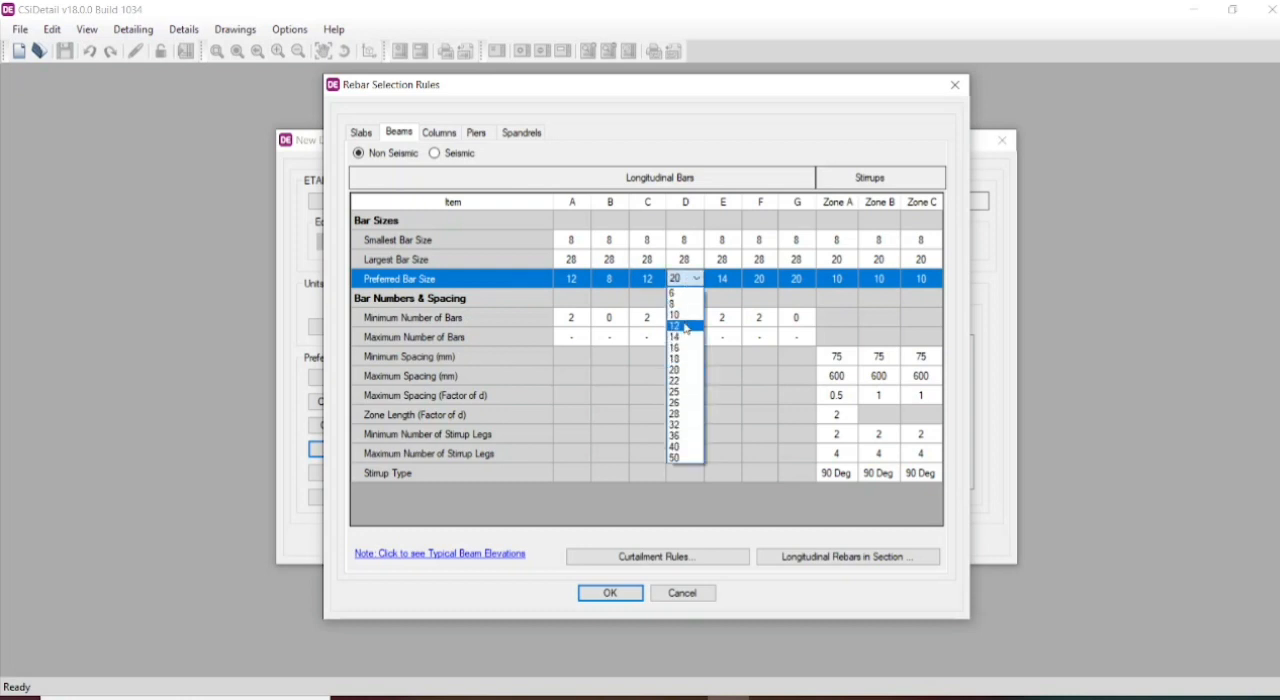
pyautogui.click(686, 326)
# - Set the preferred bar size to 12 for longitudinal beam bars E, F and G
pyautogui.click(731, 283)
pyautogui.click(731, 285)
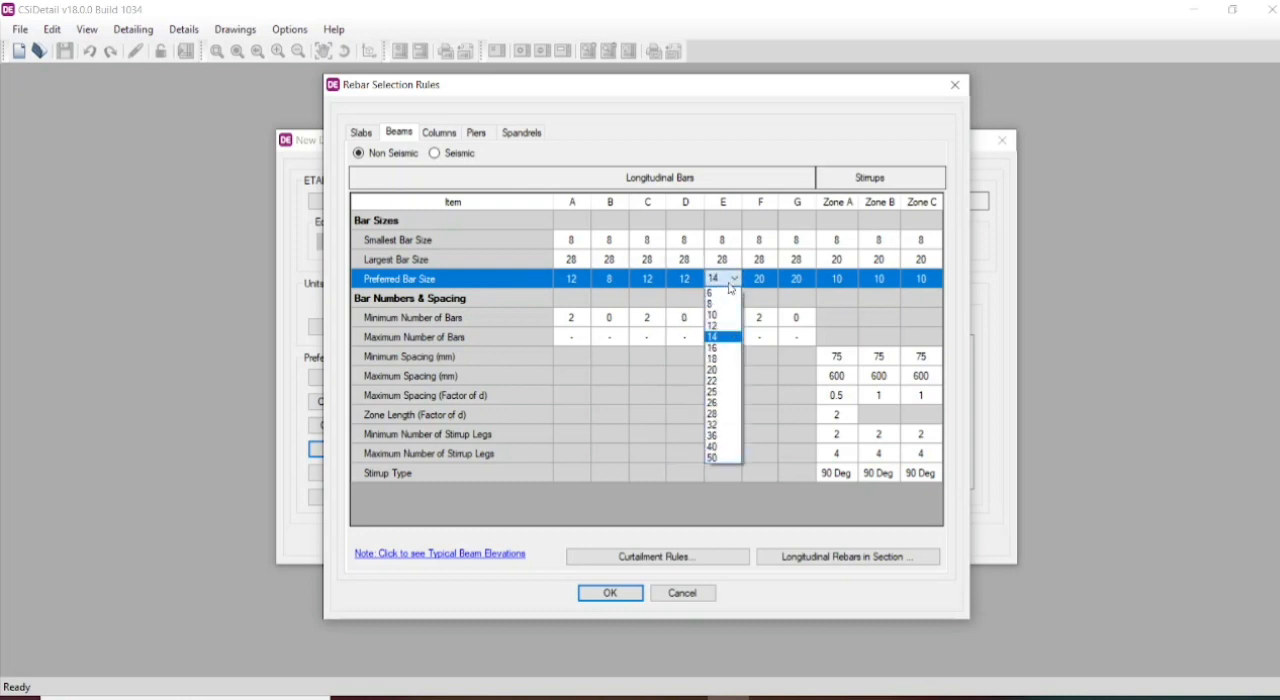
pyautogui.click(726, 327)
pyautogui.click(768, 280)
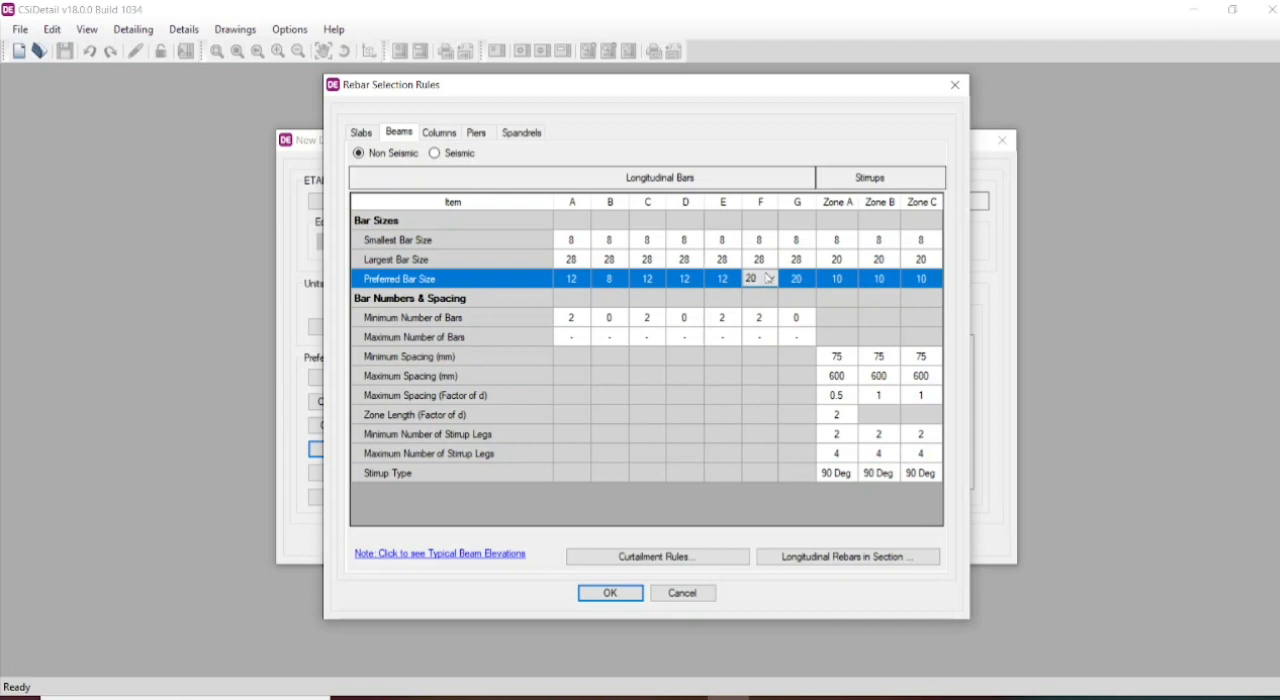
pyautogui.click(769, 280)
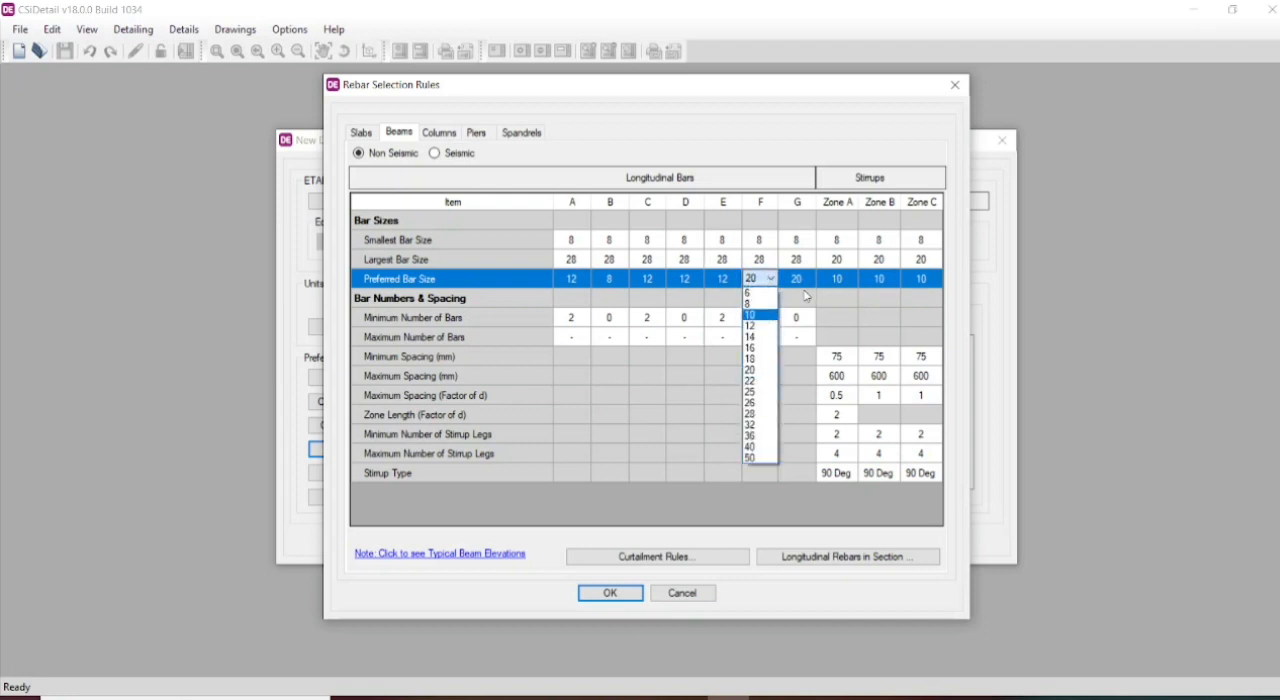
pyautogui.click(759, 338)
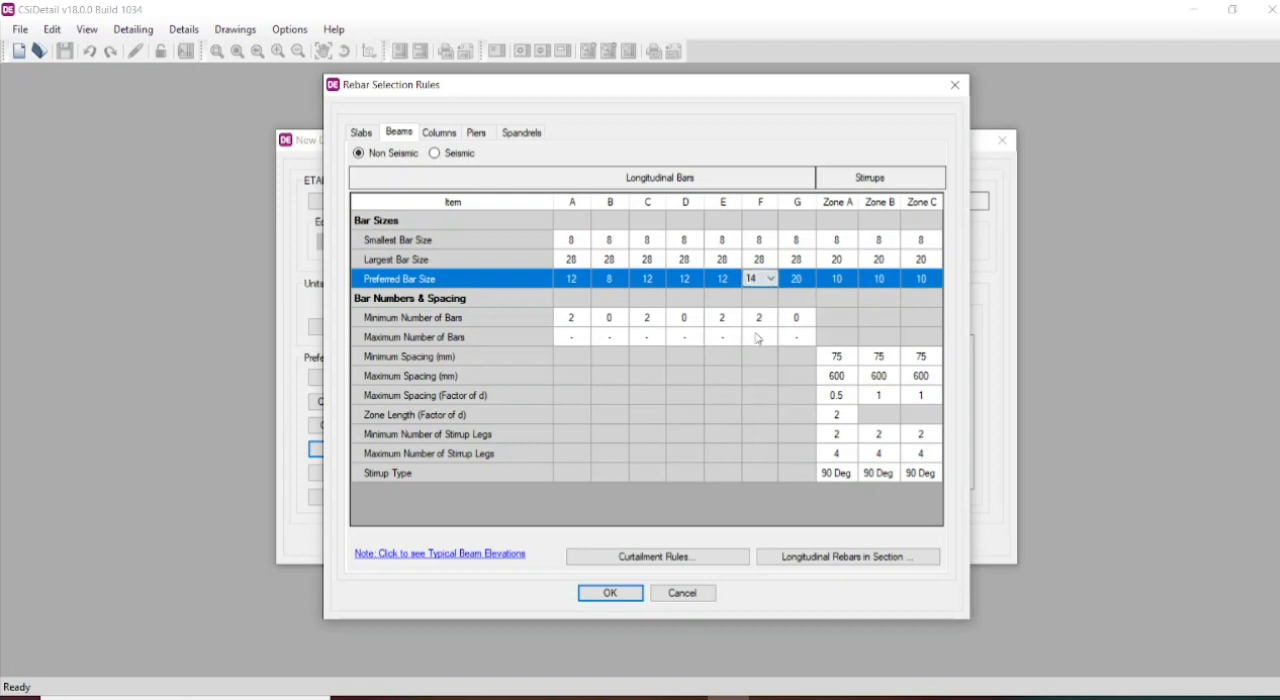
pyautogui.click(770, 279)
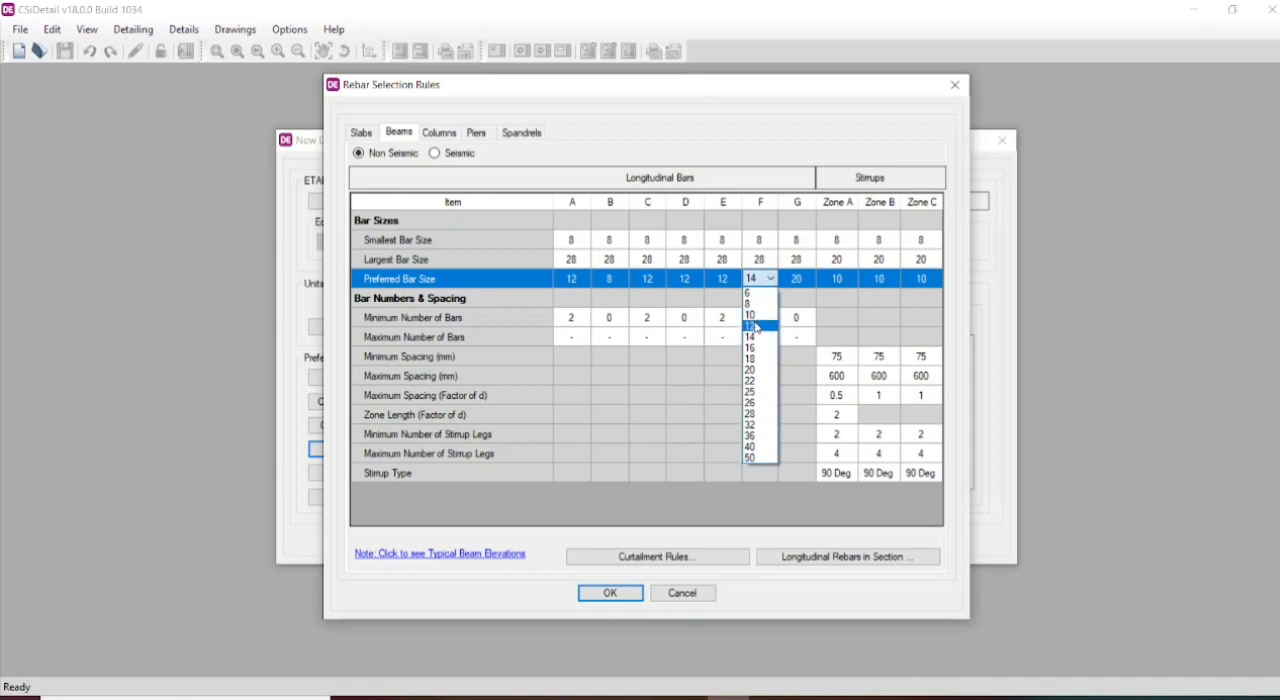
pyautogui.click(758, 327)
pyautogui.click(804, 278)
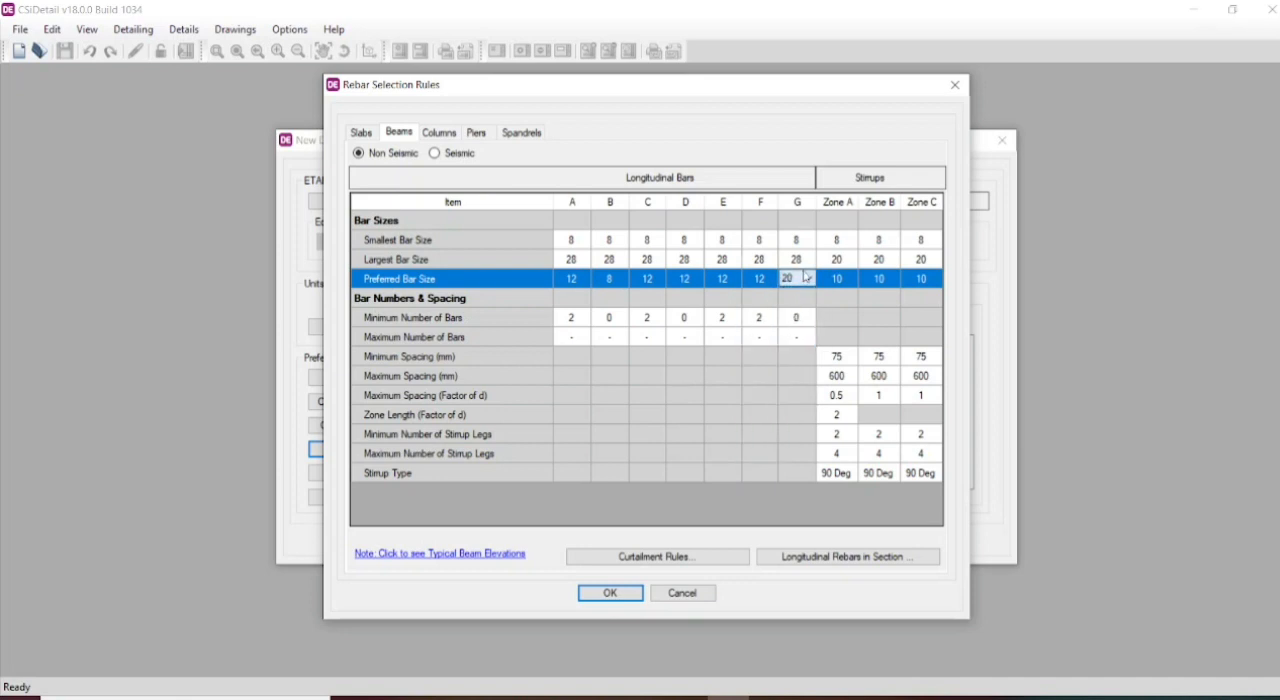
pyautogui.click(807, 279)
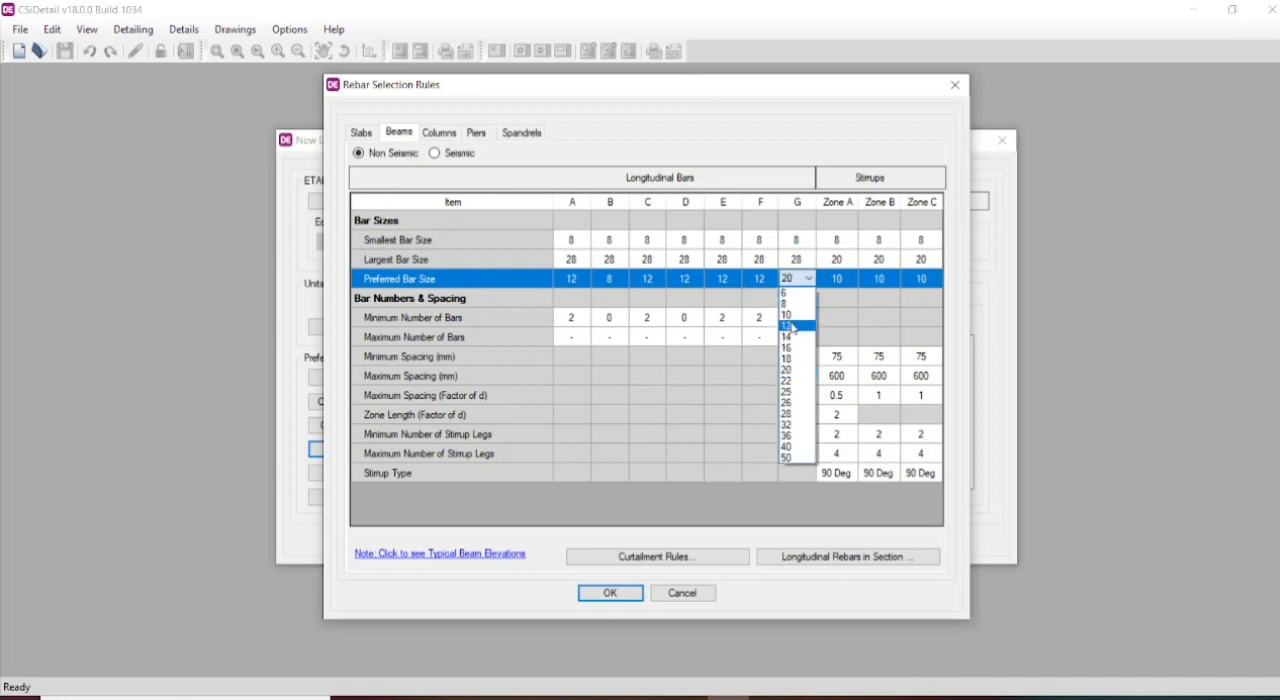
pyautogui.click(793, 327)
# - Set the preferred stirrup bar size to 12 for Zones A, B and C of the beams
pyautogui.click(846, 279)
pyautogui.click(851, 280)
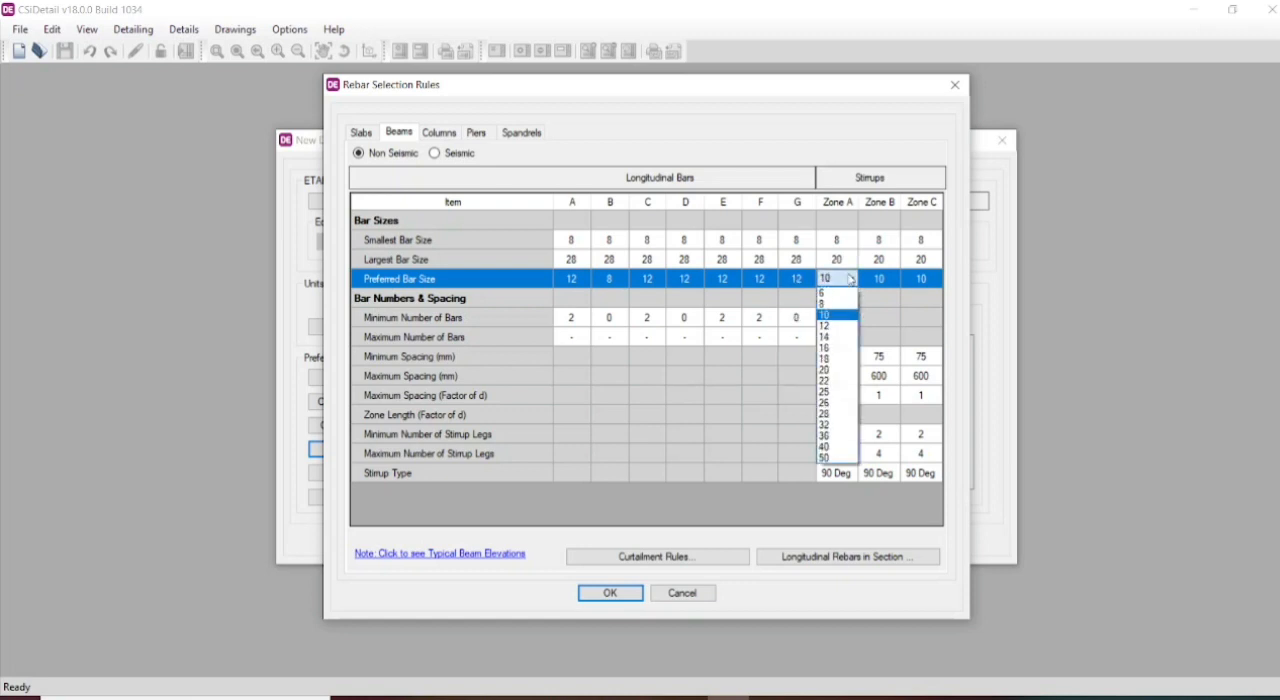
pyautogui.click(836, 326)
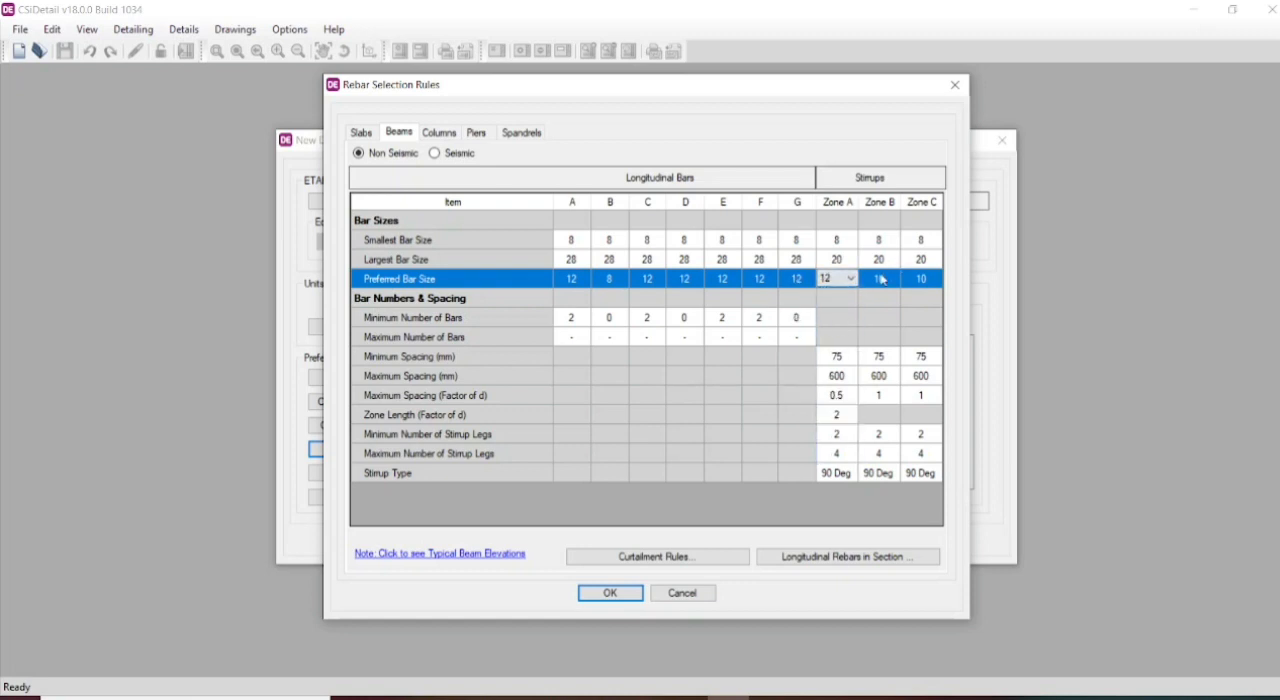
pyautogui.click(883, 281)
pyautogui.click(883, 280)
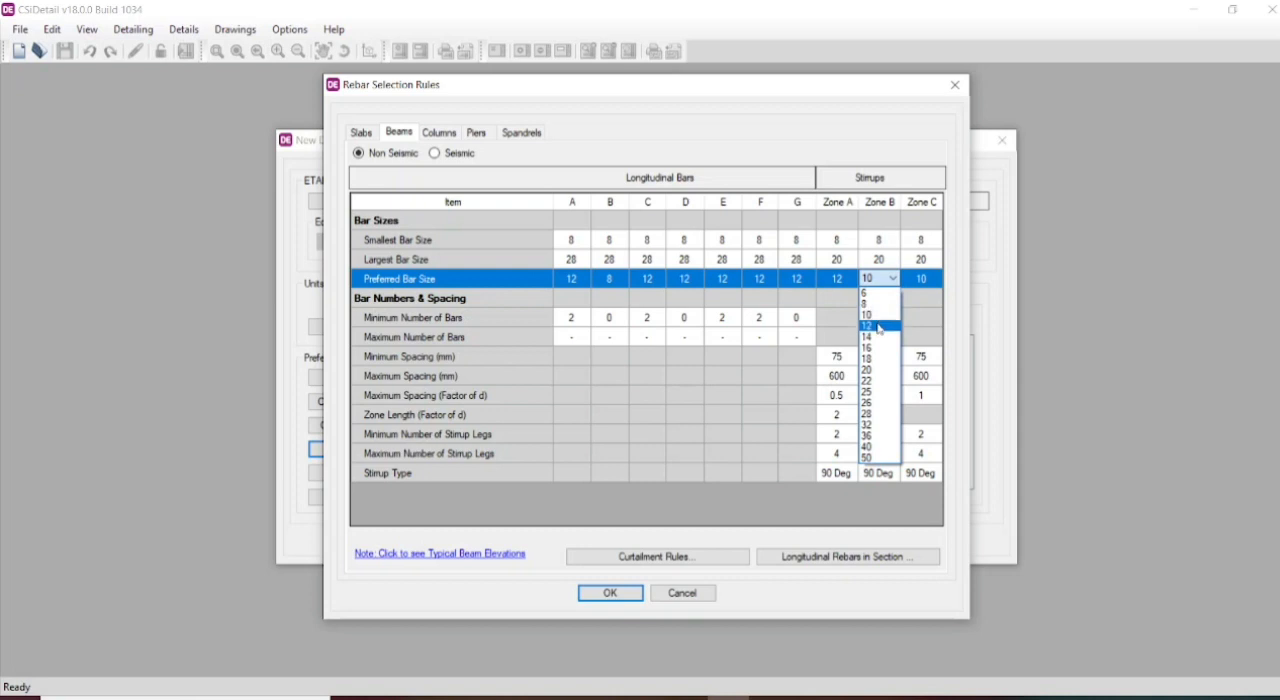
pyautogui.click(880, 327)
pyautogui.click(925, 280)
pyautogui.click(937, 279)
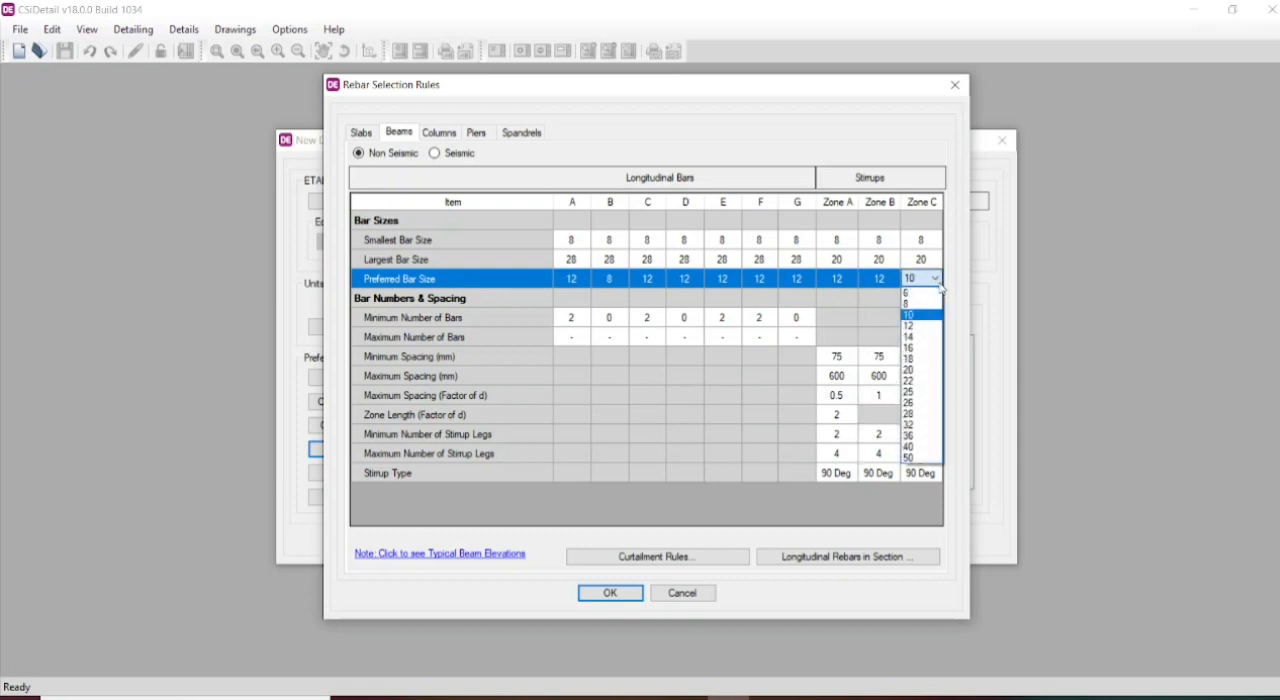
pyautogui.click(916, 326)
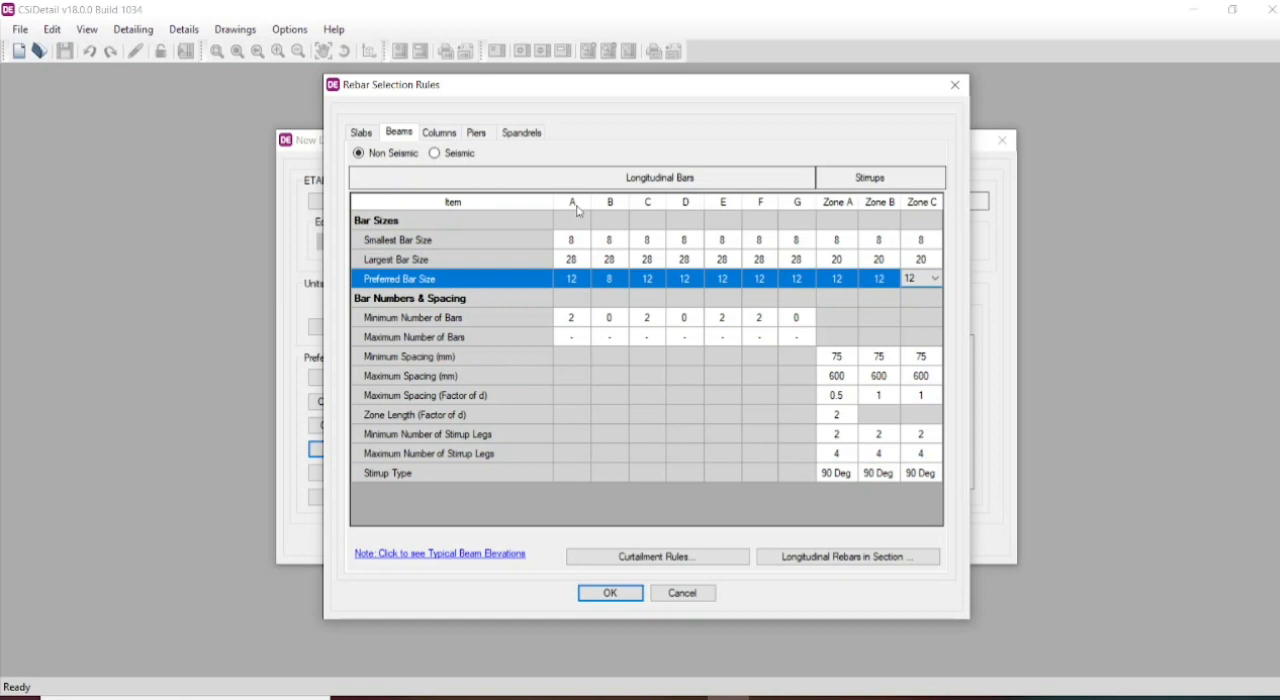
# - Set the minimum number of bars to 3 for longitudinal bar A, and review the typical beam elevation
pyautogui.click(589, 318)
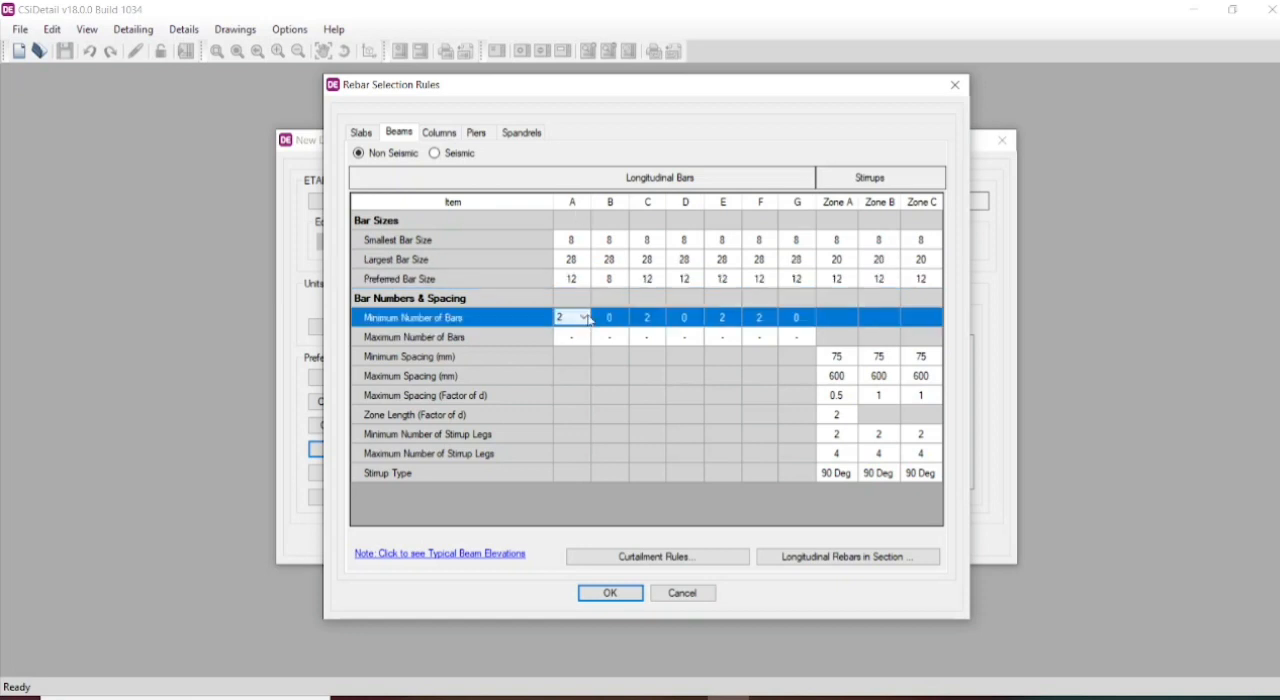
pyautogui.click(588, 318)
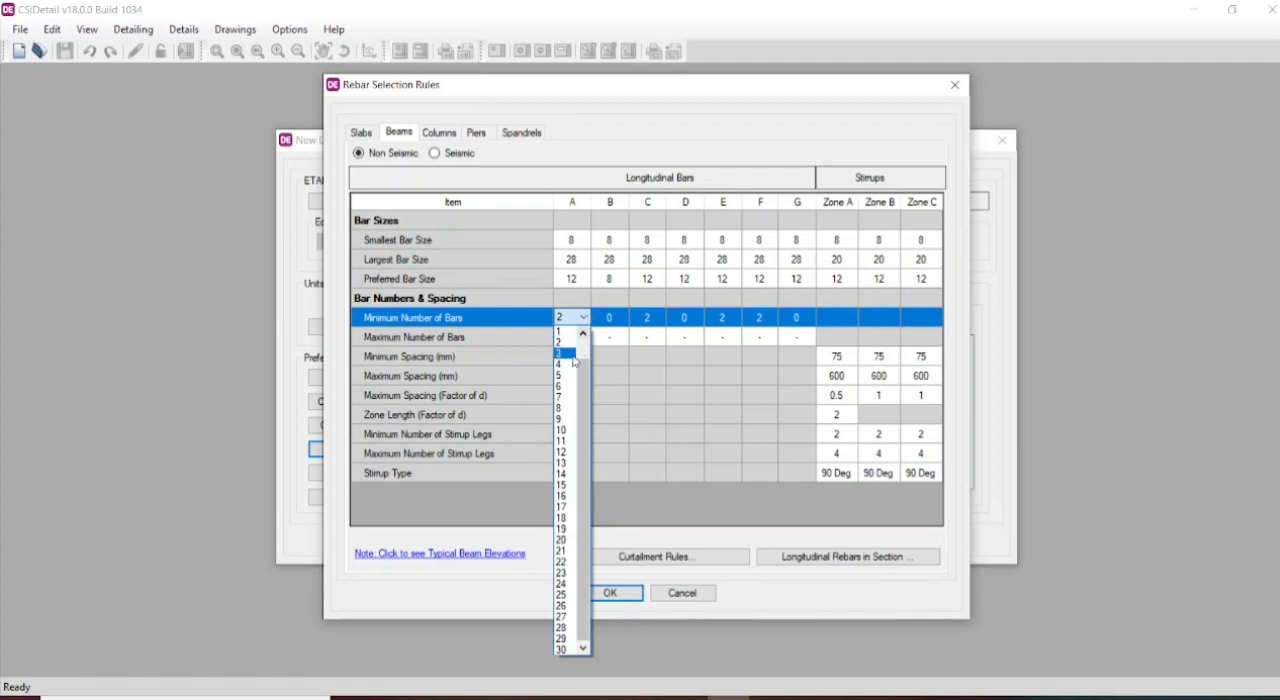
pyautogui.click(574, 355)
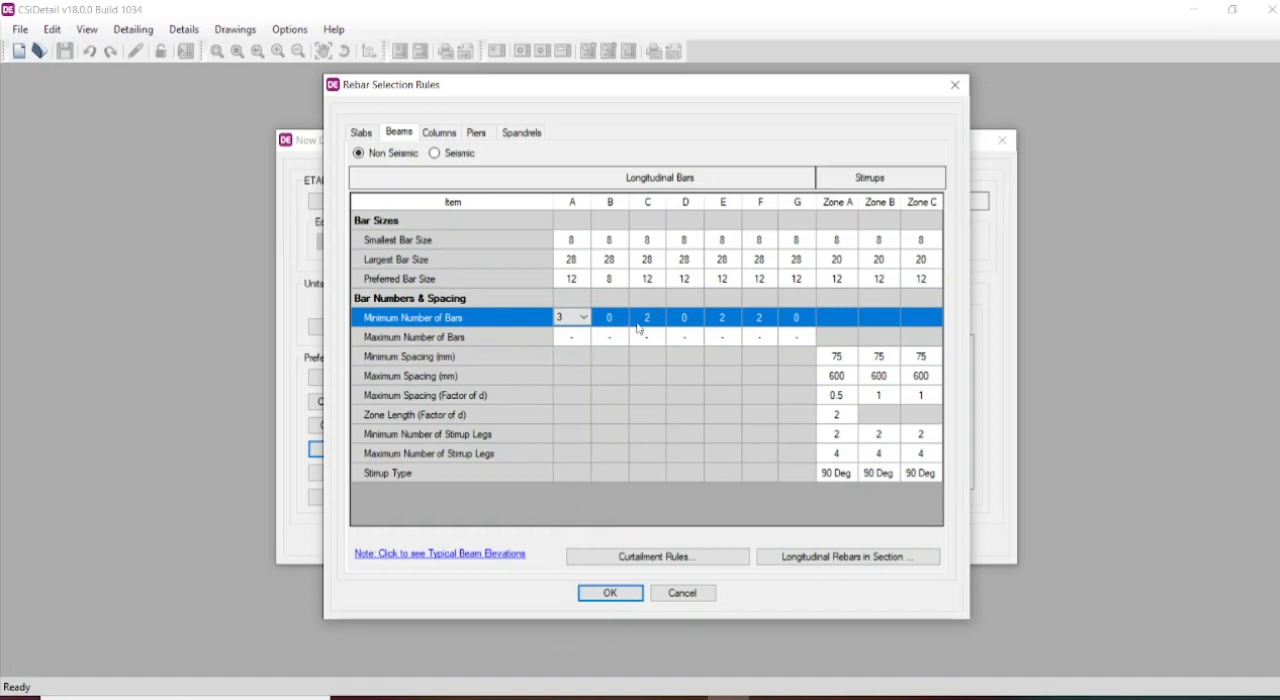
pyautogui.click(463, 554)
pyautogui.click(489, 554)
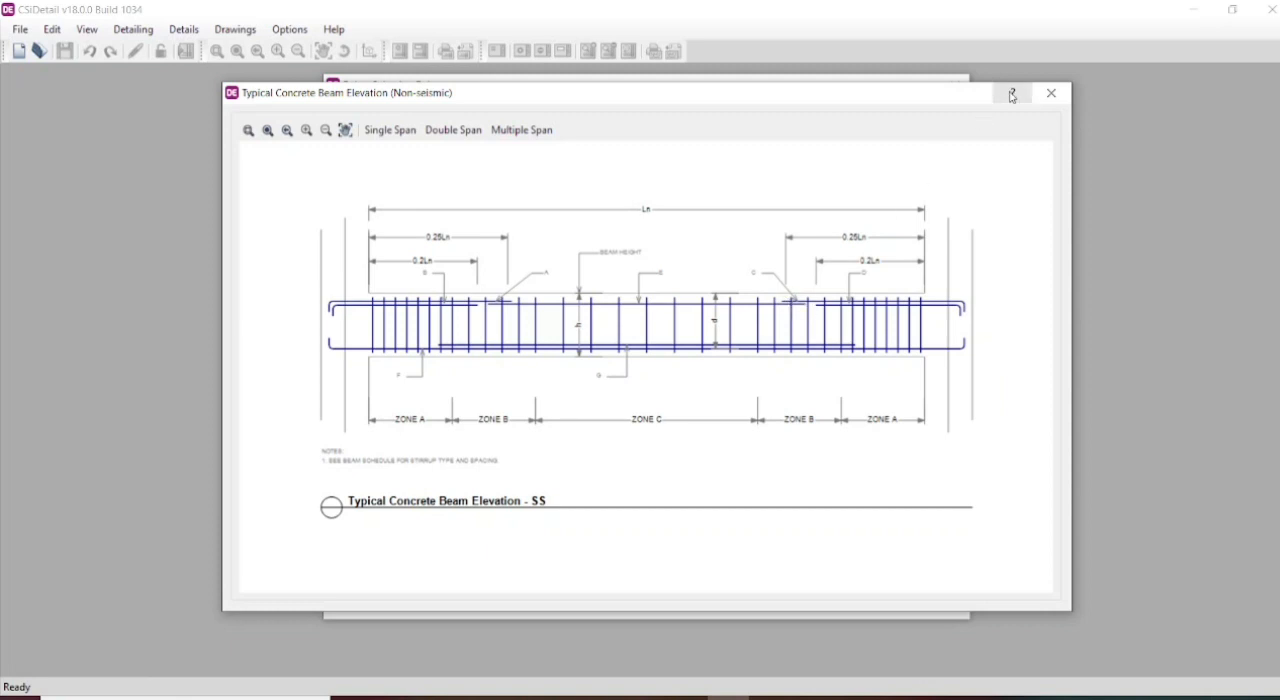
pyautogui.click(1042, 100)
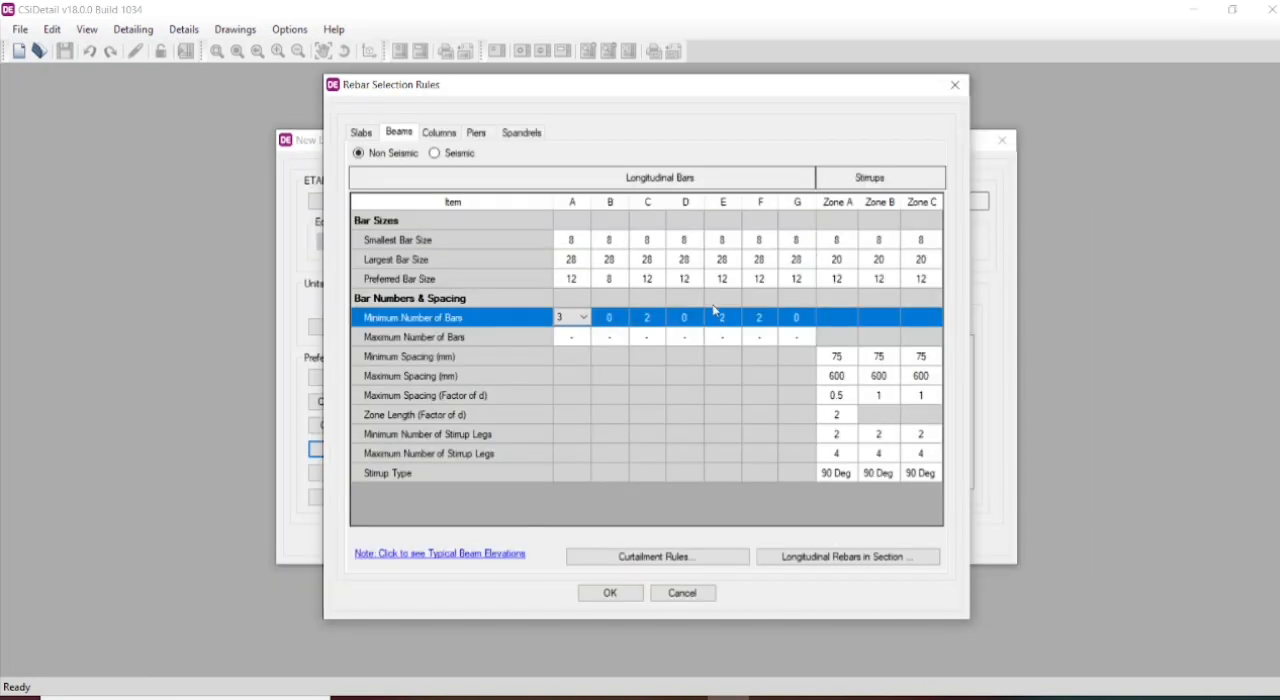
# - Set the minimum number of bars to 3 for longitudinal beam bars C and E
pyautogui.click(664, 322)
pyautogui.click(658, 317)
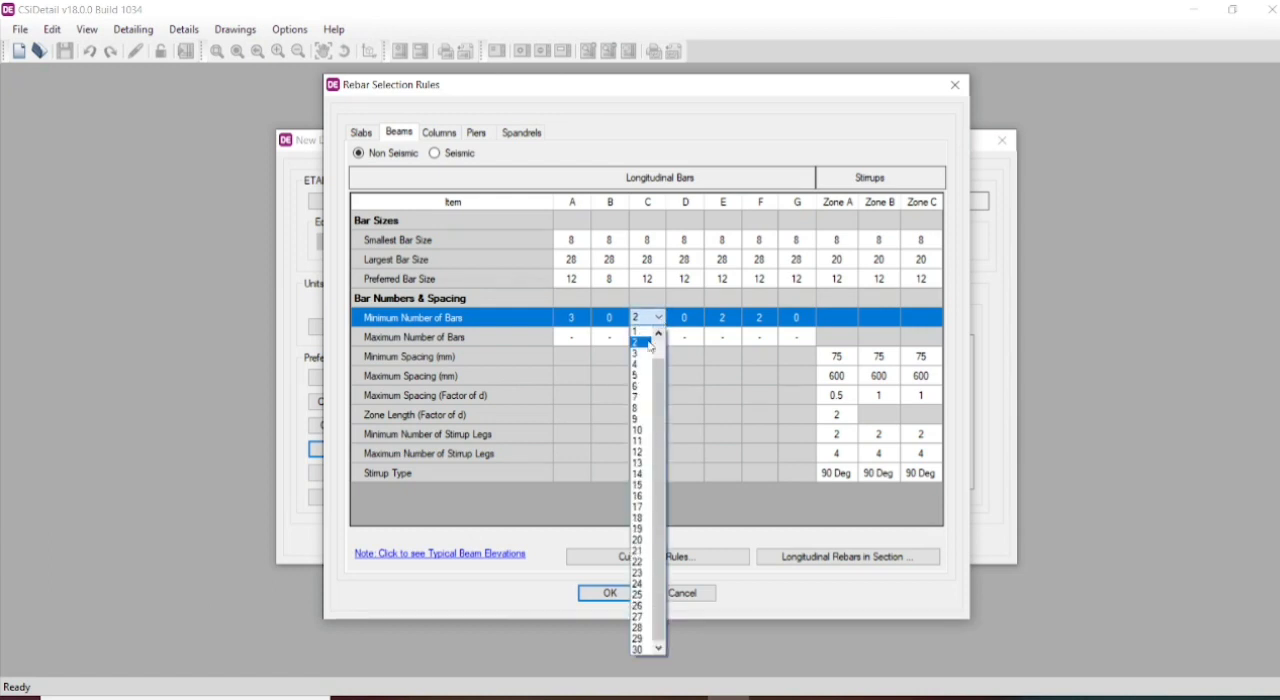
pyautogui.click(647, 355)
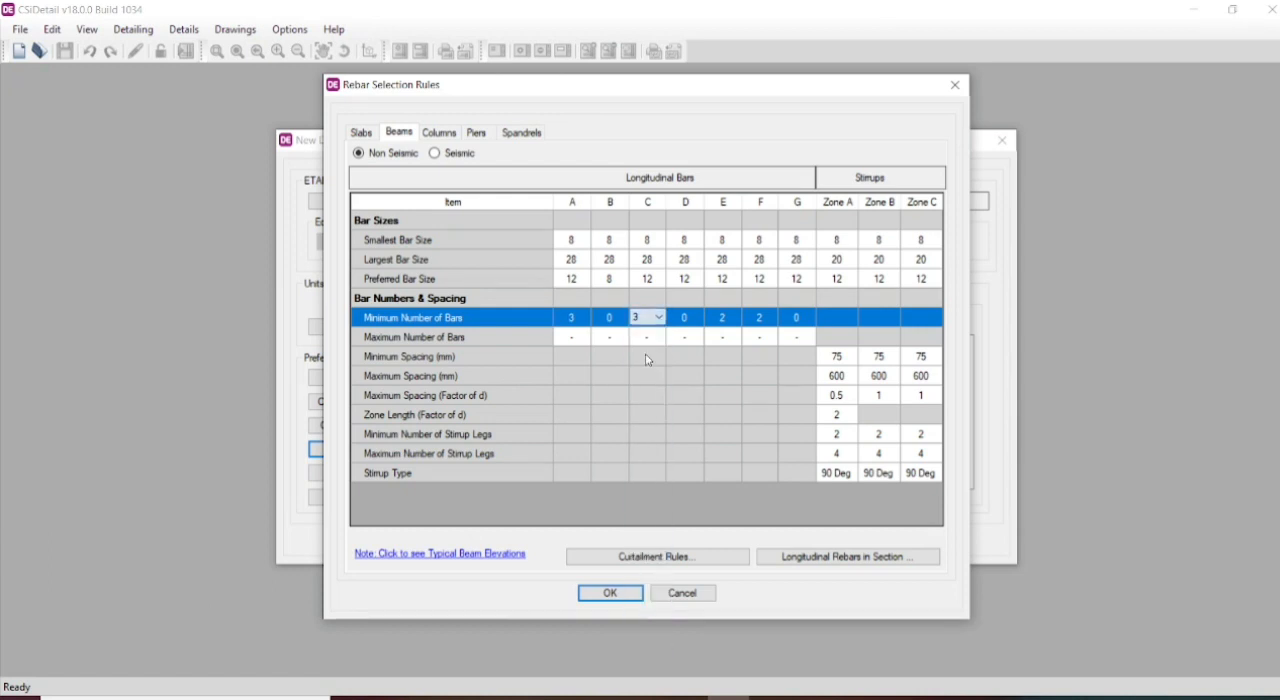
pyautogui.click(734, 324)
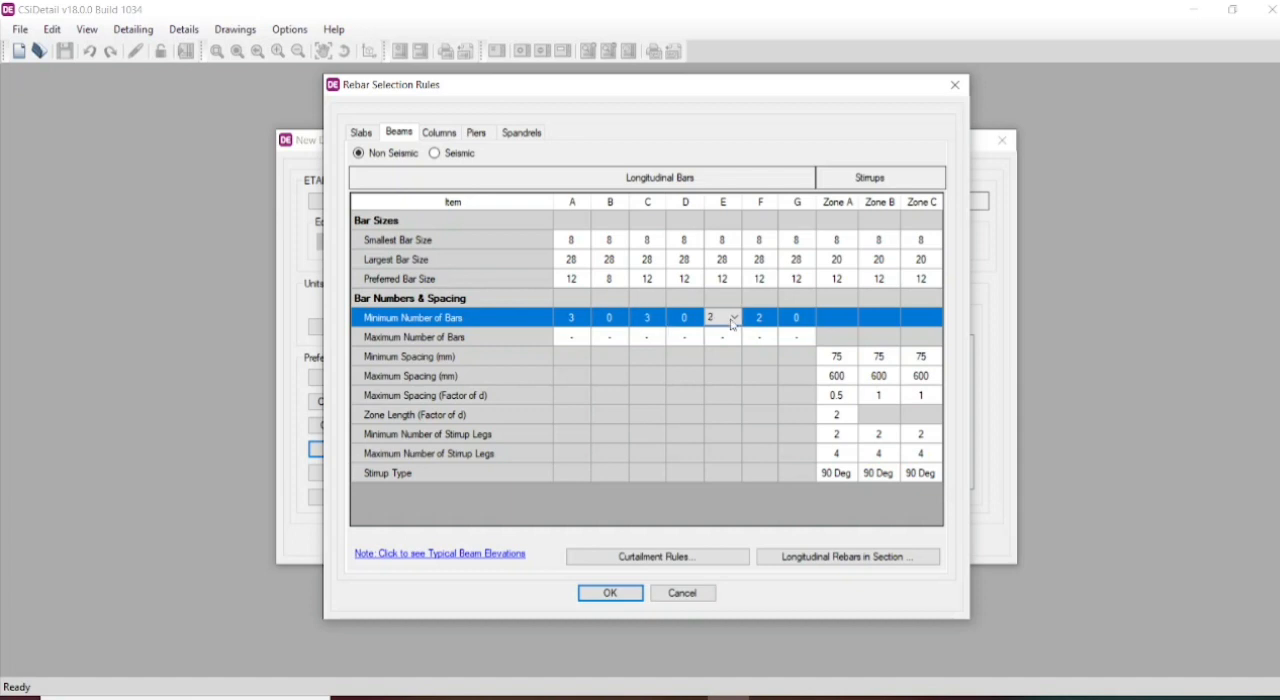
pyautogui.click(734, 318)
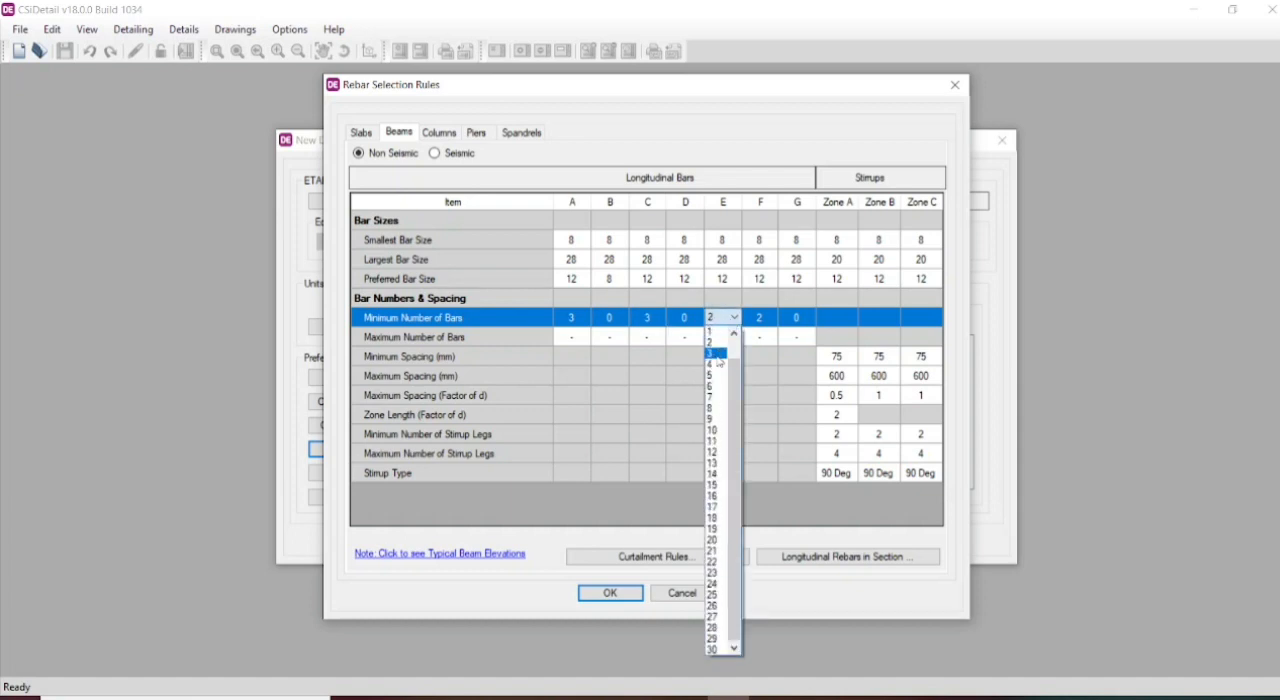
pyautogui.click(719, 356)
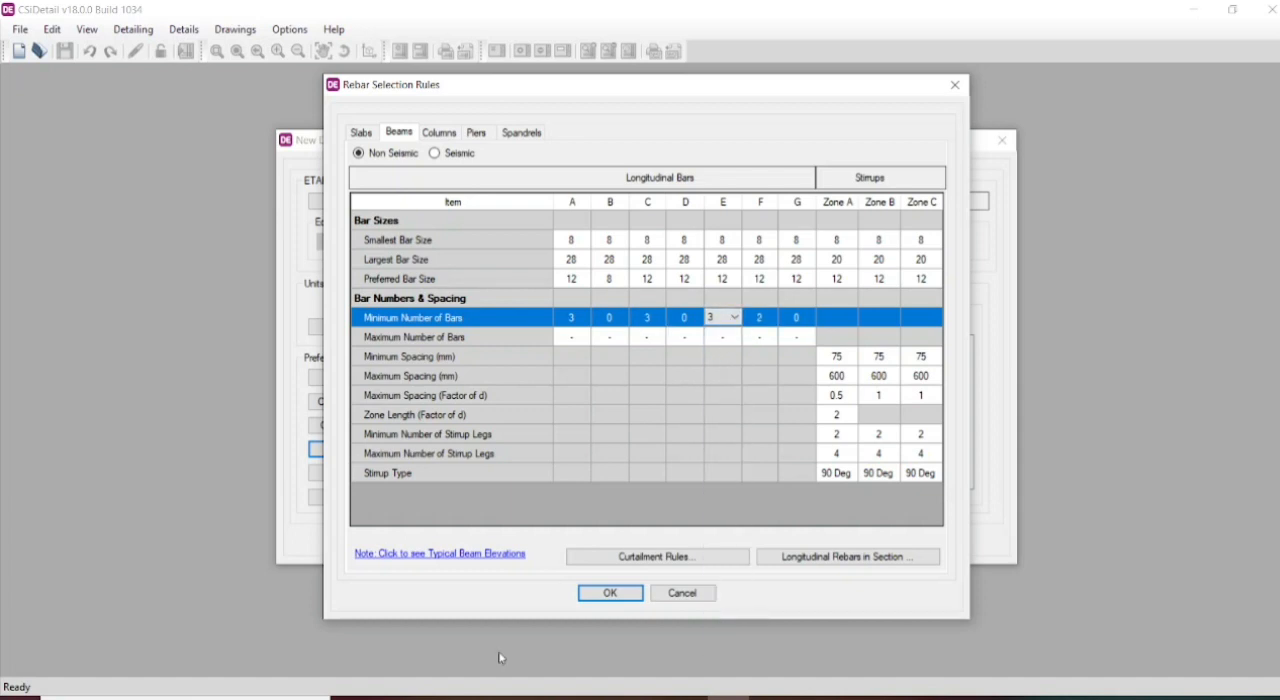
# - Check the typical beam elevation and set the preferred bar size to 8 for longitudinal bar F
pyautogui.click(511, 555)
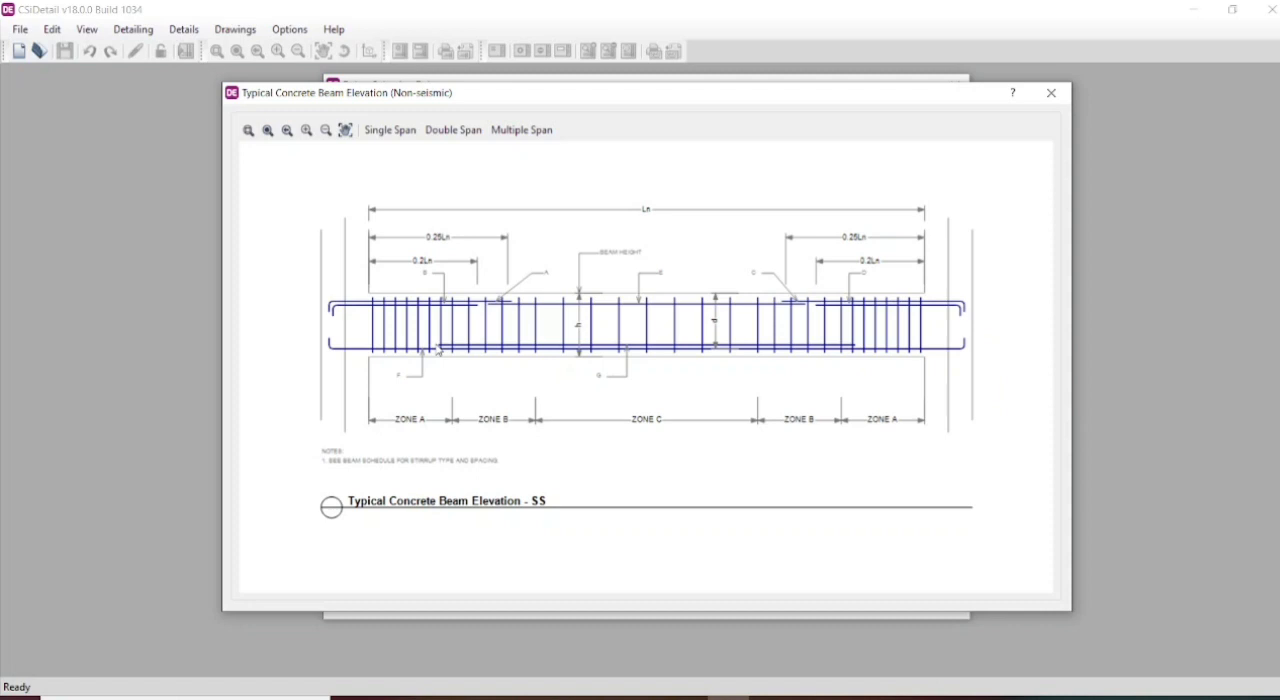
pyautogui.click(1051, 92)
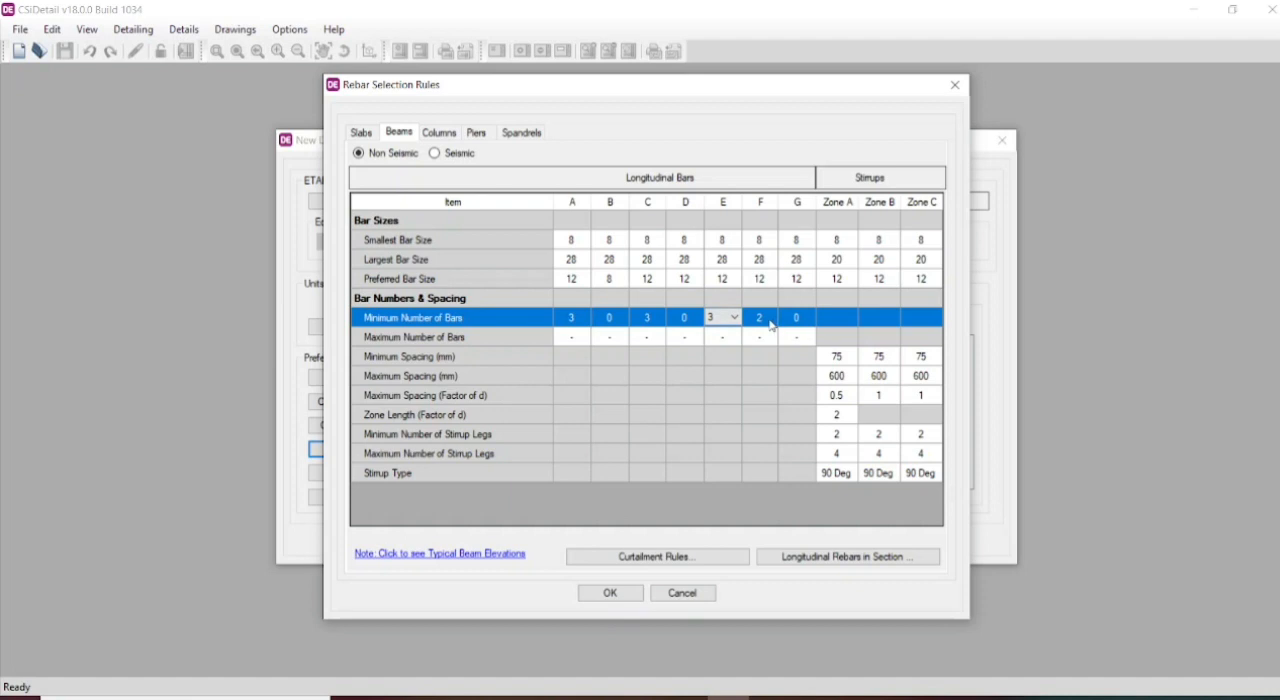
pyautogui.click(770, 287)
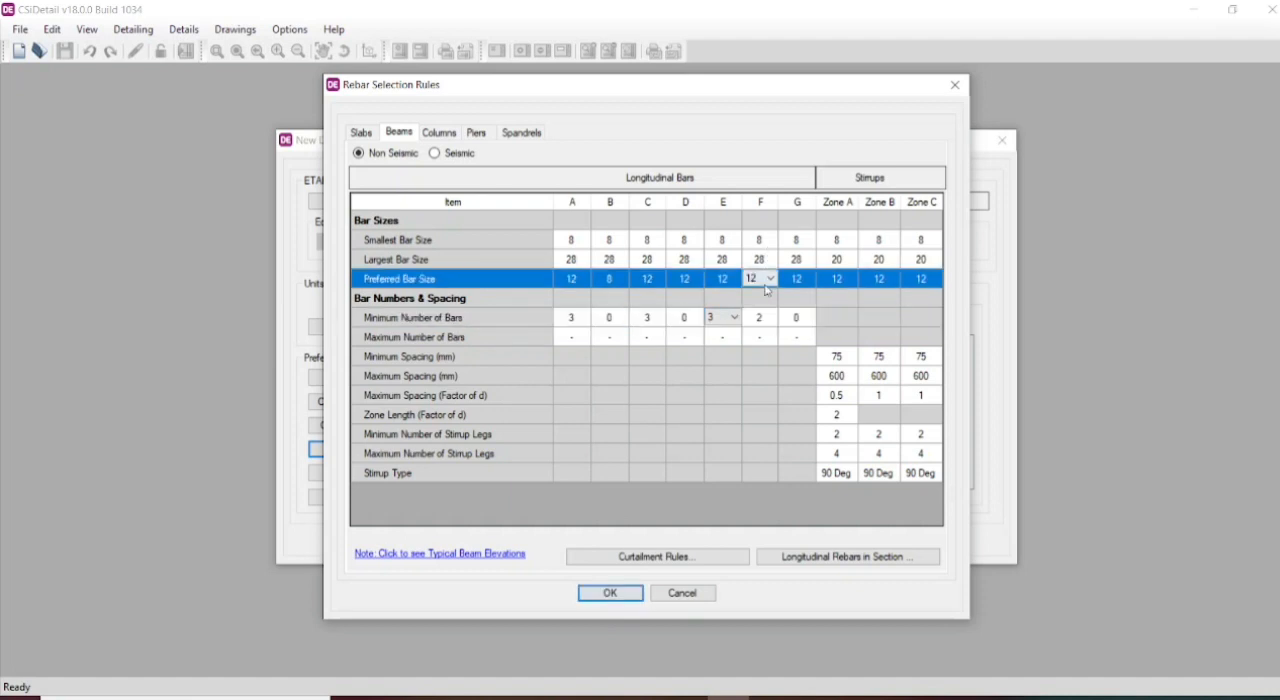
pyautogui.click(771, 286)
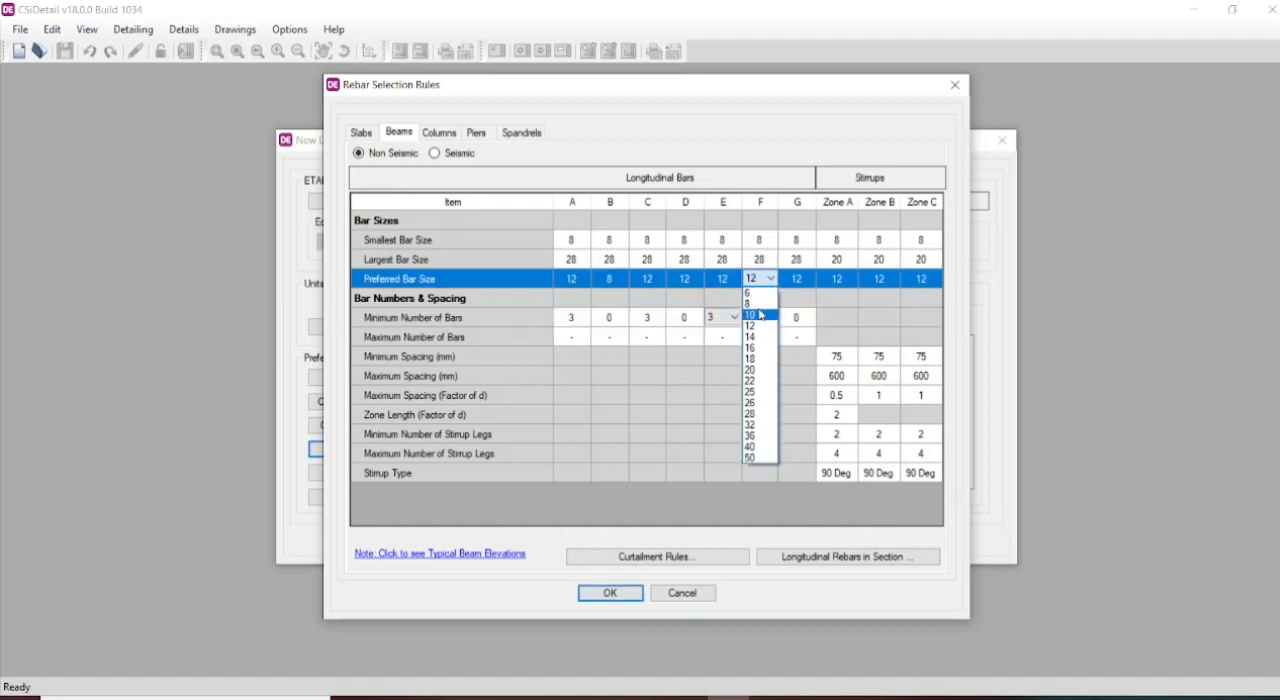
pyautogui.click(762, 304)
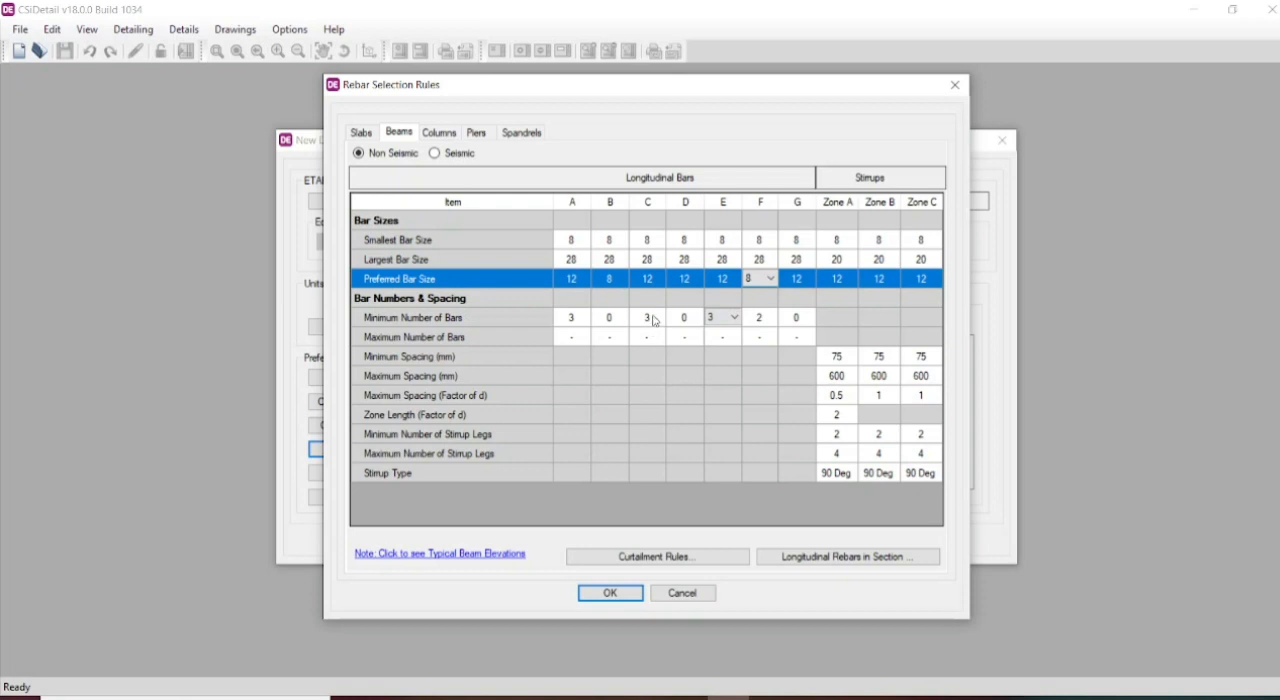
pyautogui.click(732, 340)
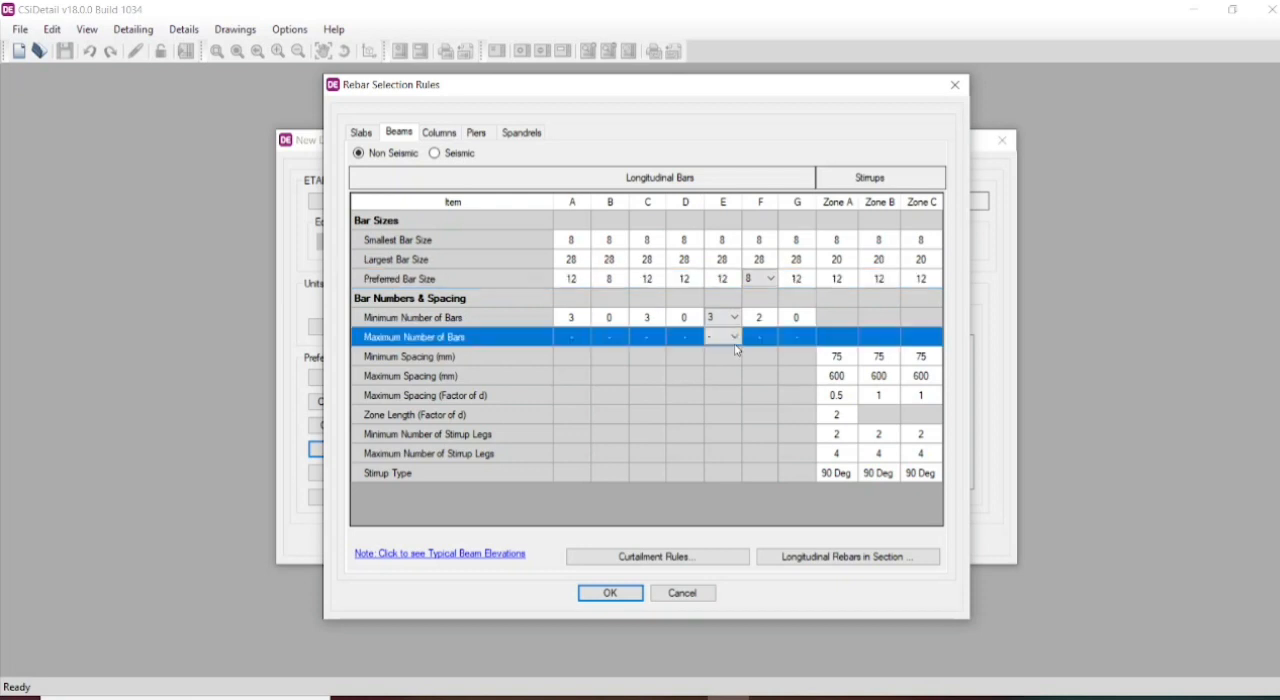
# - Set the maximum stirrup spacing to 230 mm for Zones A, B and C
pyautogui.click(843, 379)
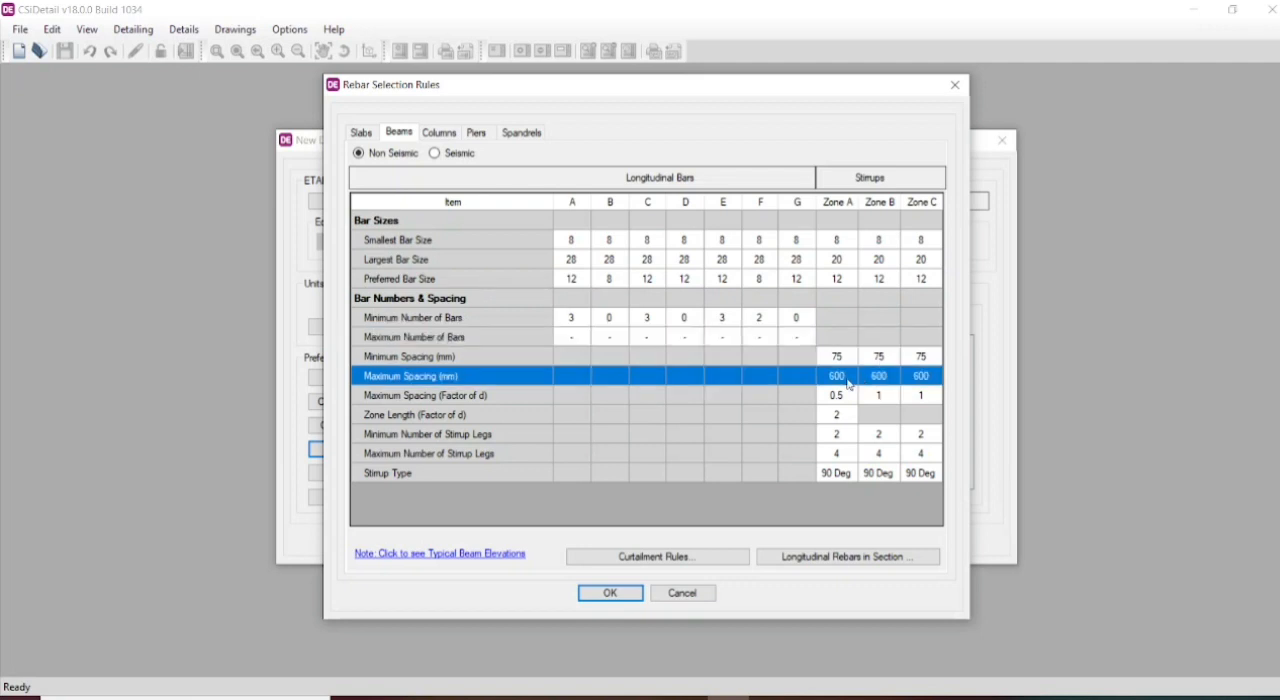
pyautogui.click(849, 379)
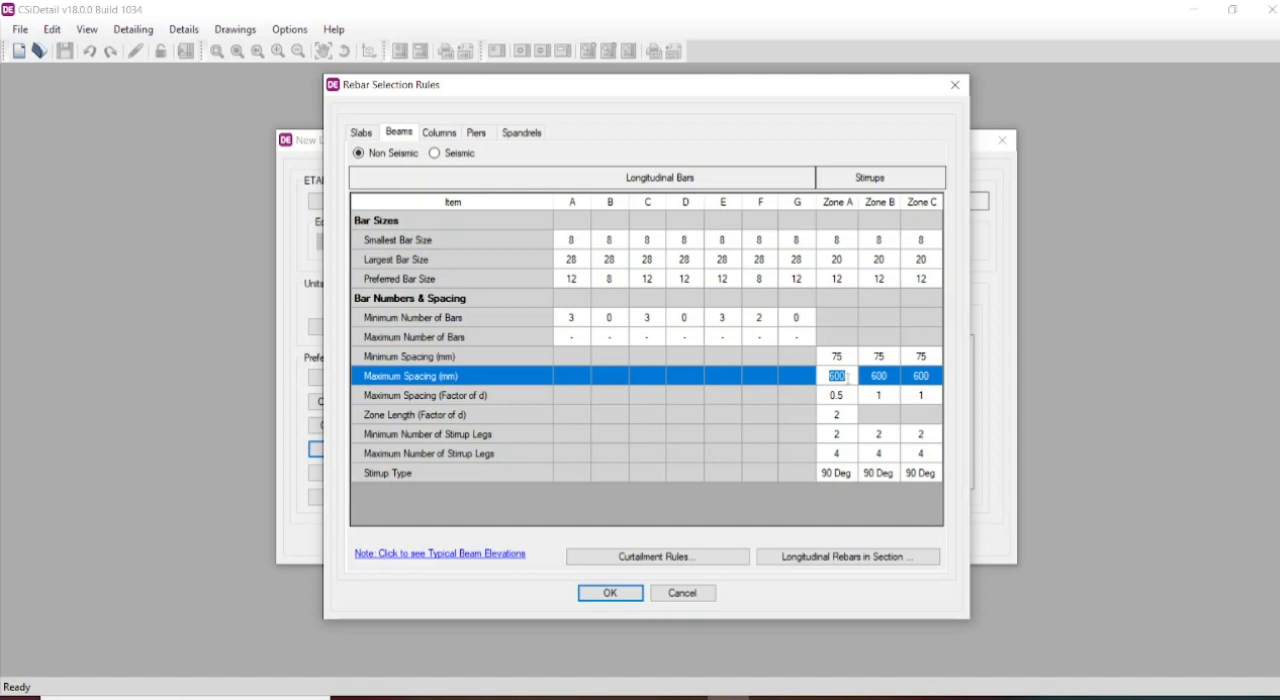
pyautogui.write('230')
pyautogui.click(886, 380)
pyautogui.write('230')
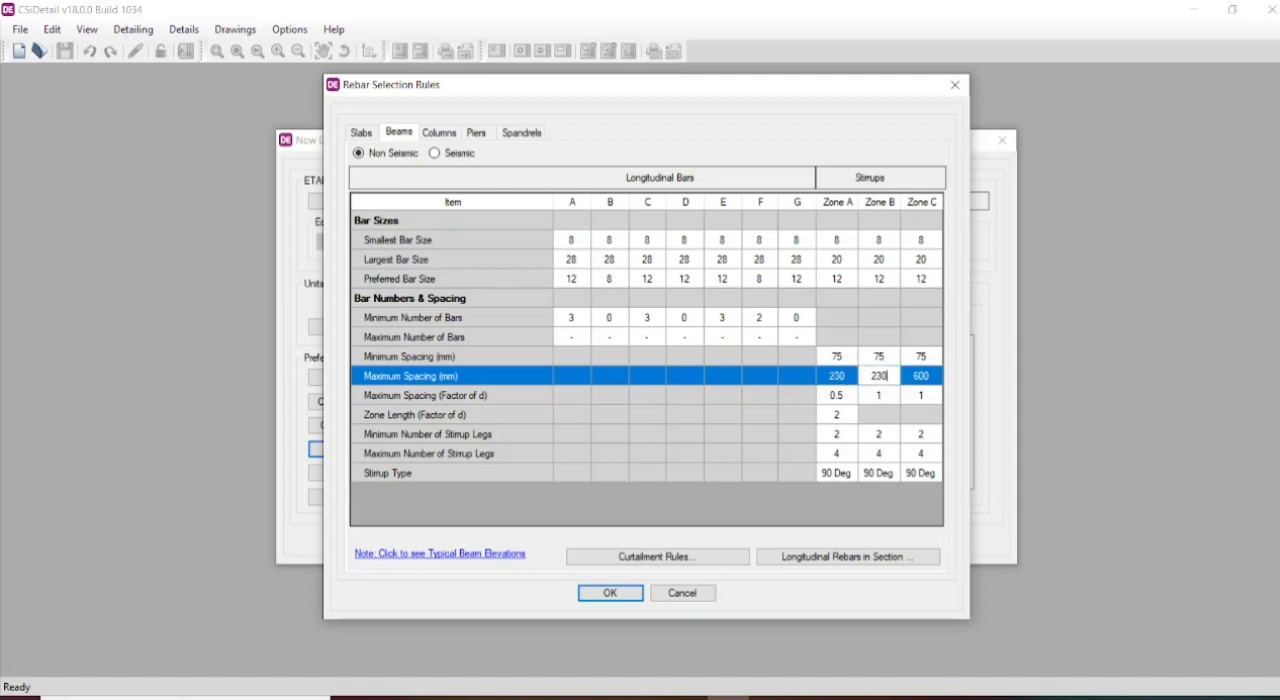
pyautogui.click(934, 381)
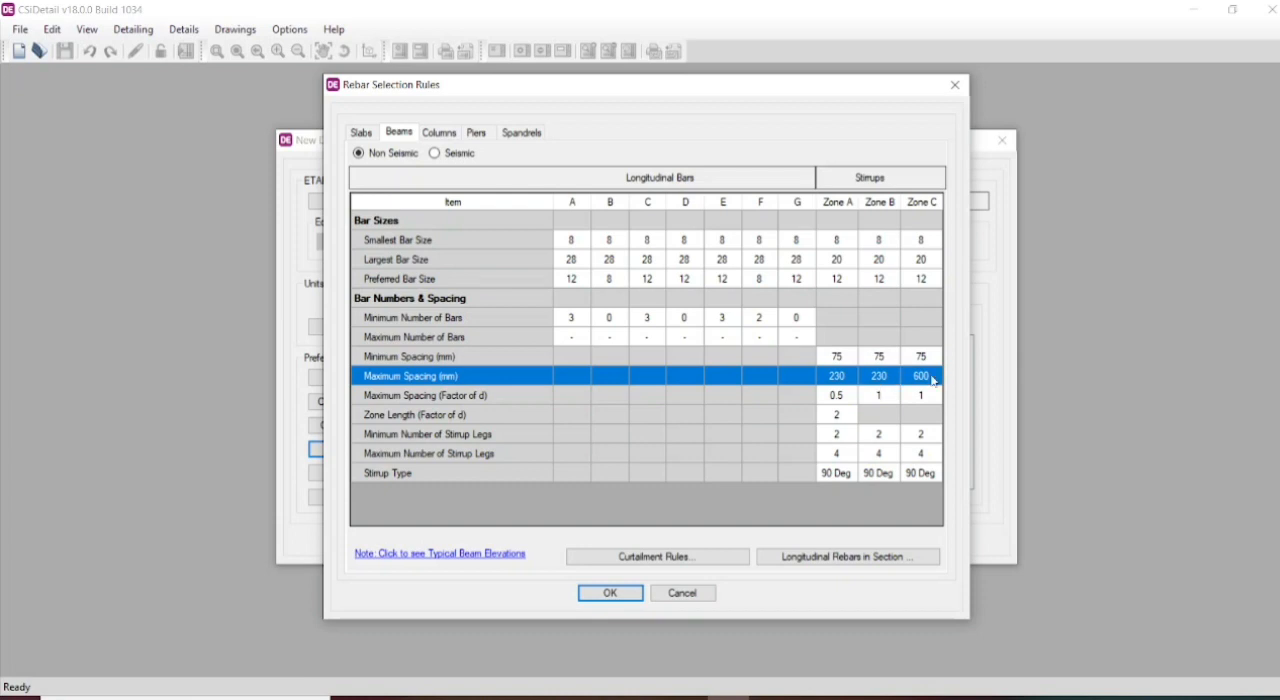
pyautogui.write('230')
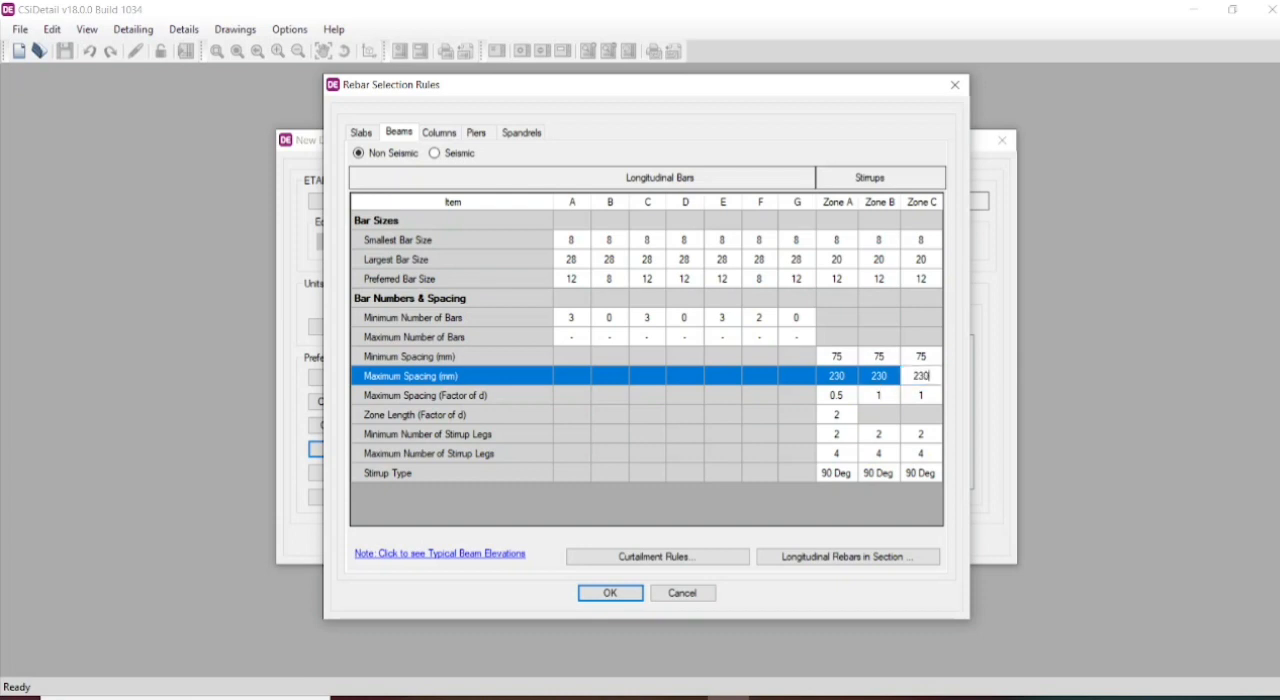
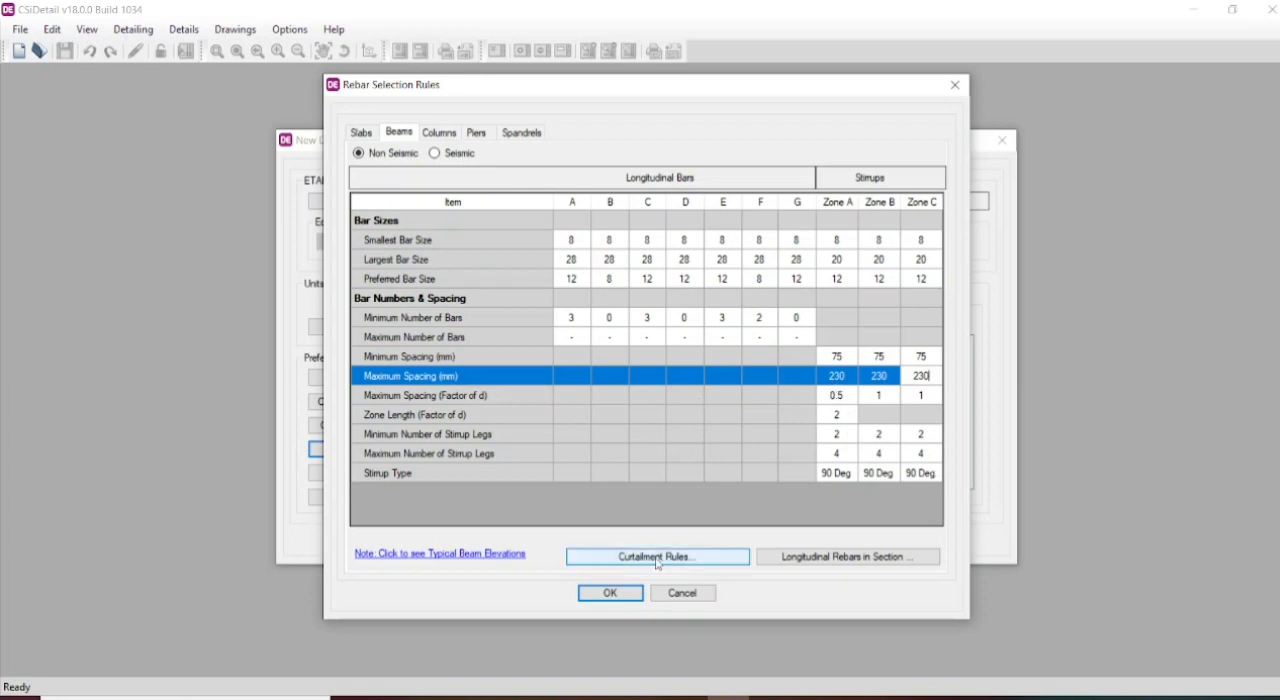
# - Accept the beam rebar selection rules, and review the steel detailing and steel display preferences, including the beam display options
pyautogui.click(610, 593)
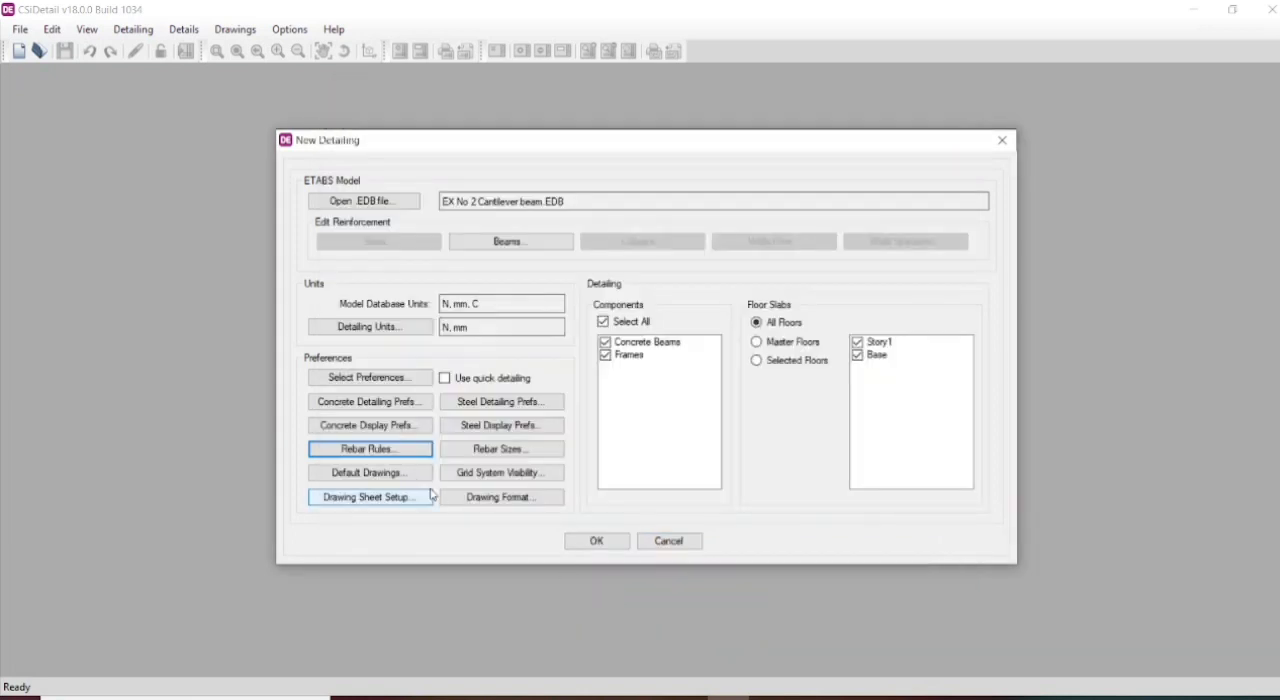
pyautogui.click(502, 406)
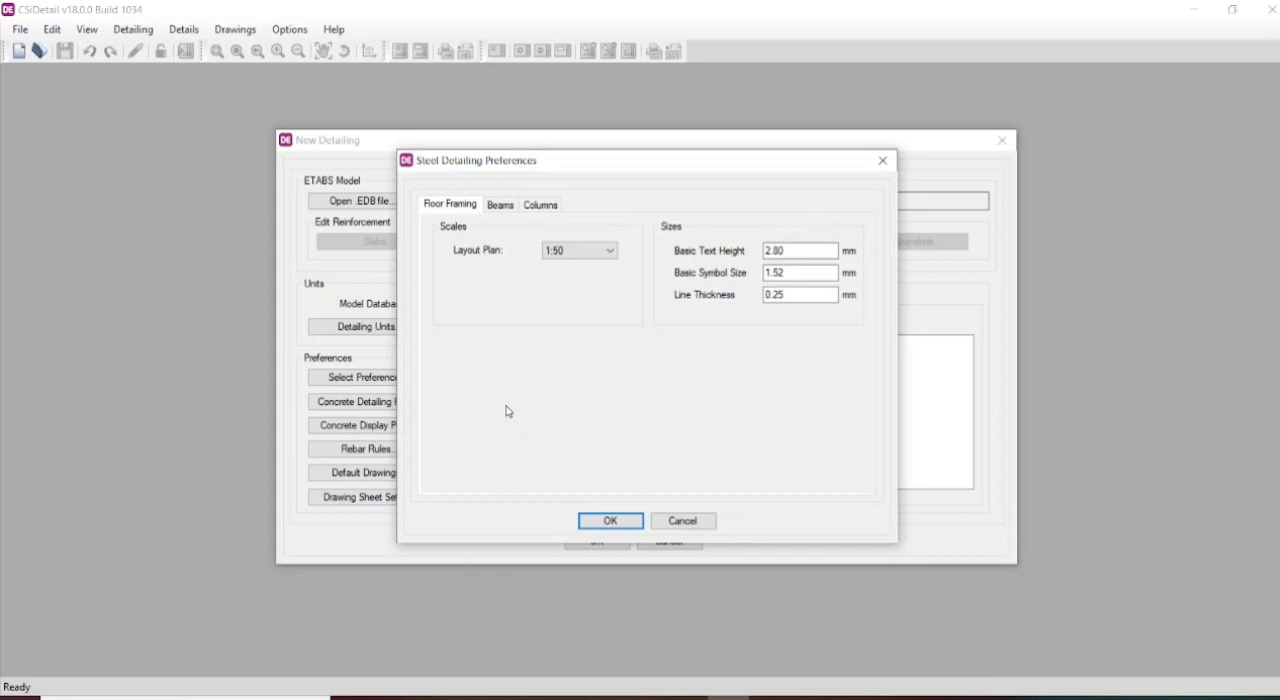
pyautogui.click(585, 520)
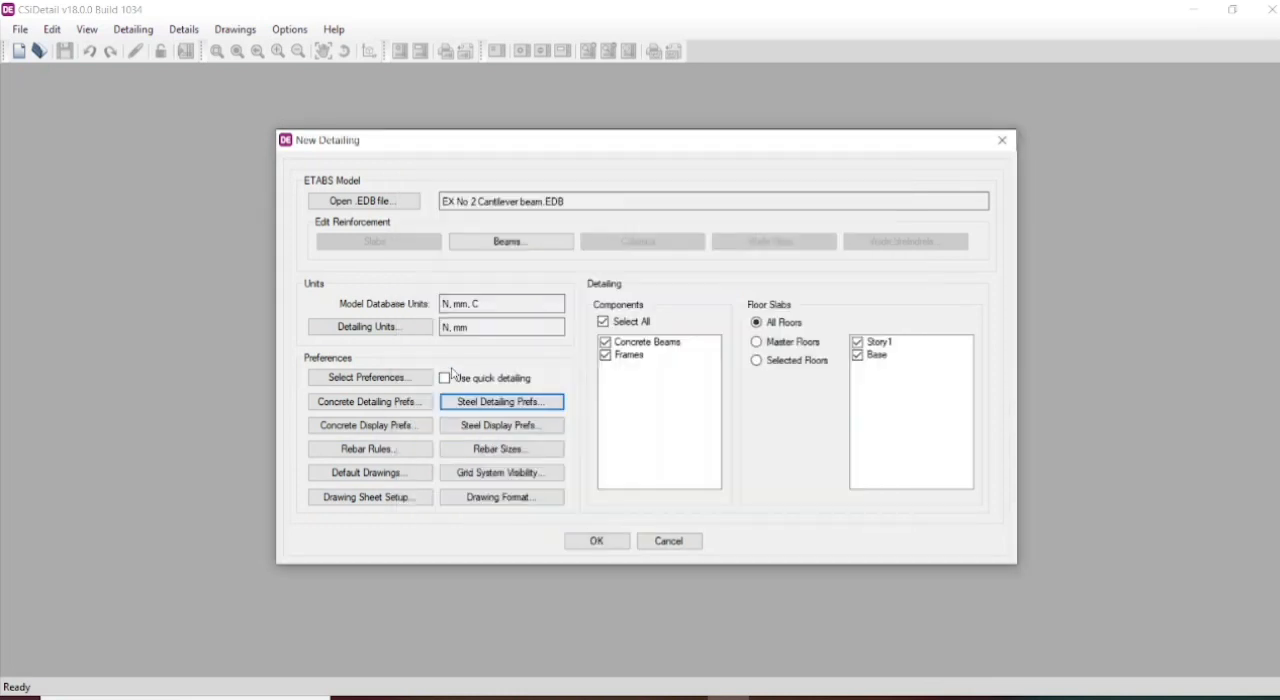
pyautogui.click(495, 430)
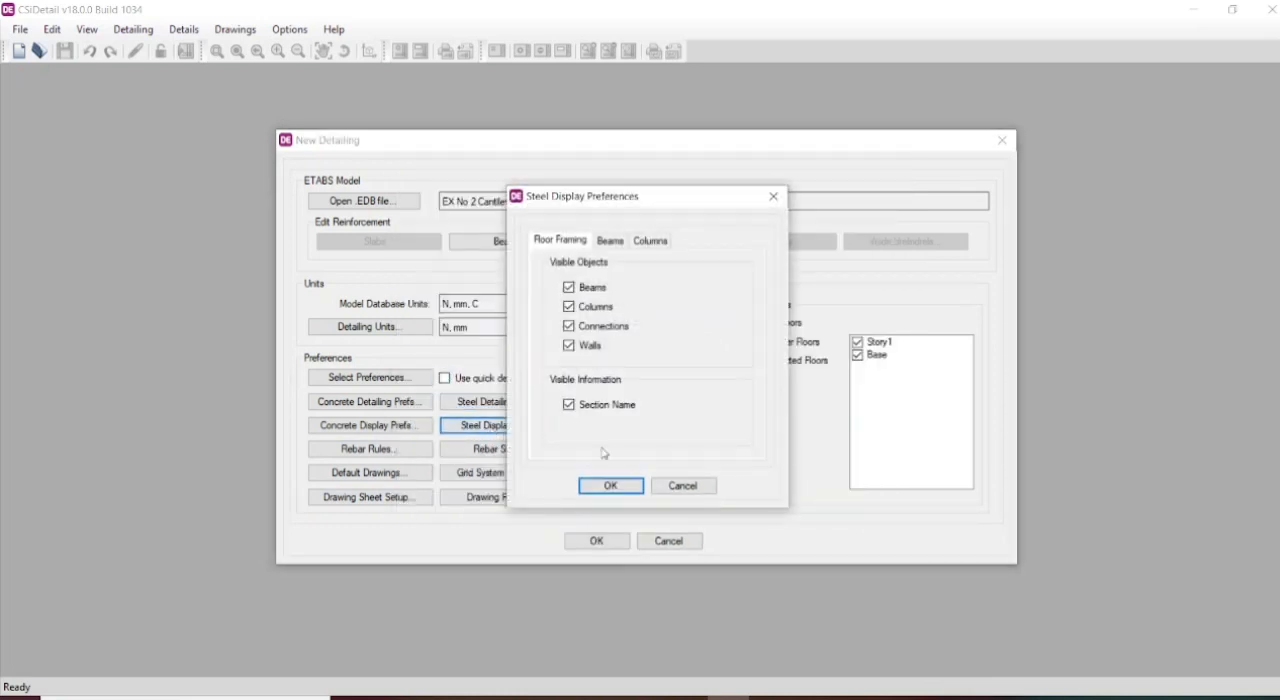
pyautogui.click(612, 242)
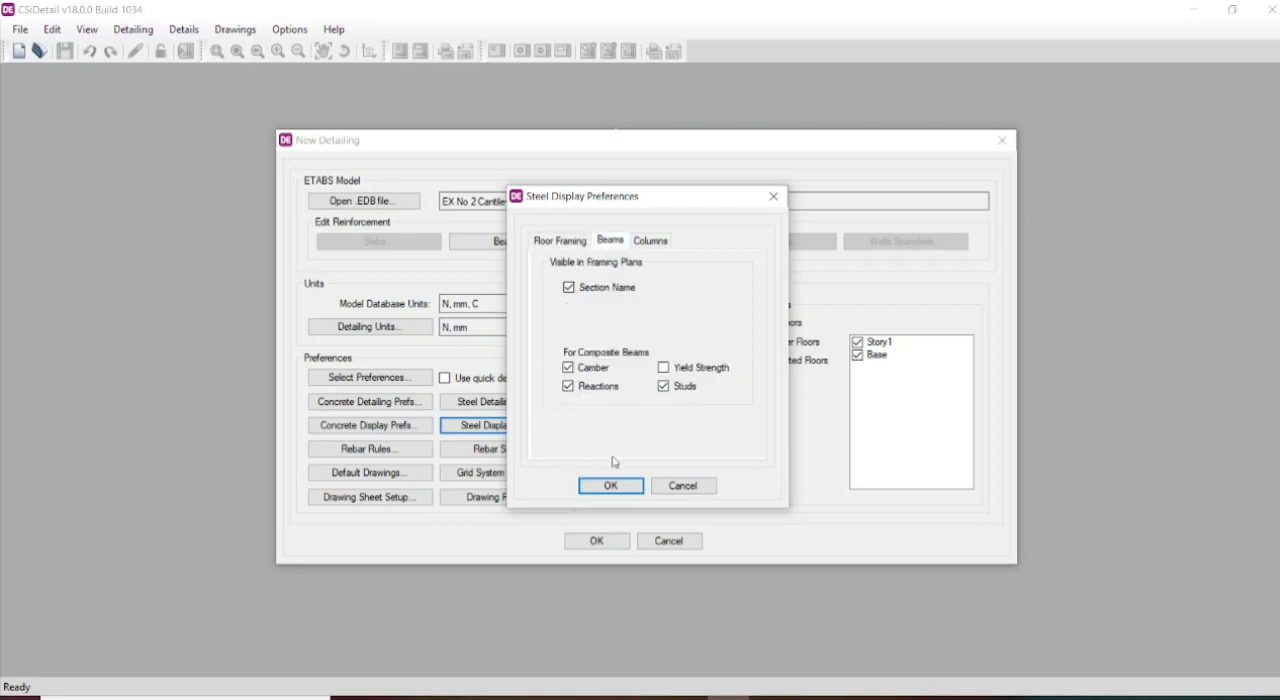
pyautogui.click(612, 490)
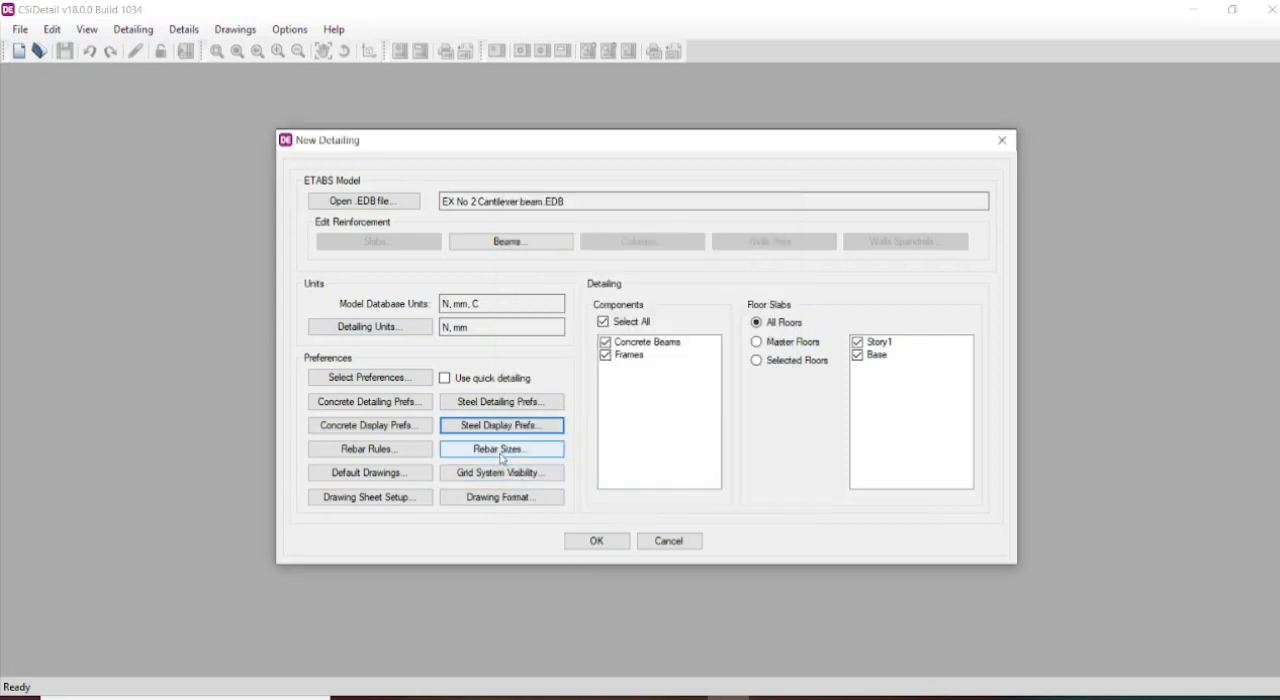
# - Delete bar size 6 and all sizes from 14 to 50 from the reinforcing bar set, keeping only 8, 10 and 12
pyautogui.click(503, 449)
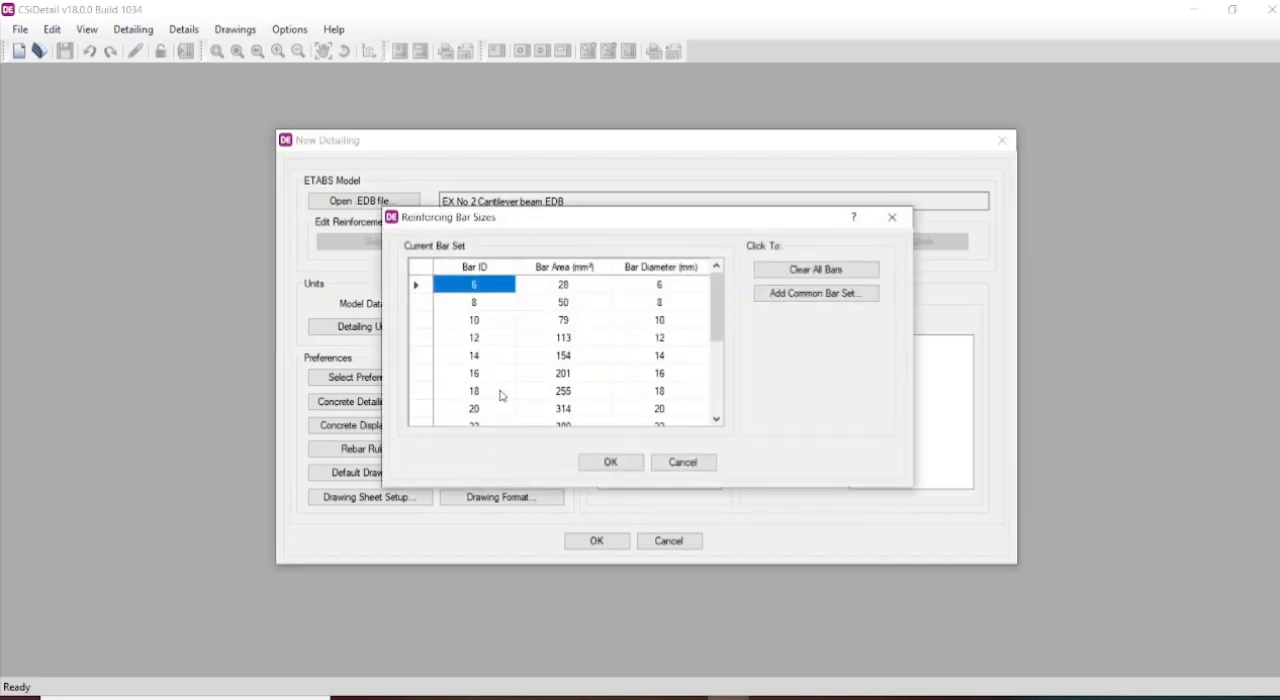
pyautogui.click(421, 358)
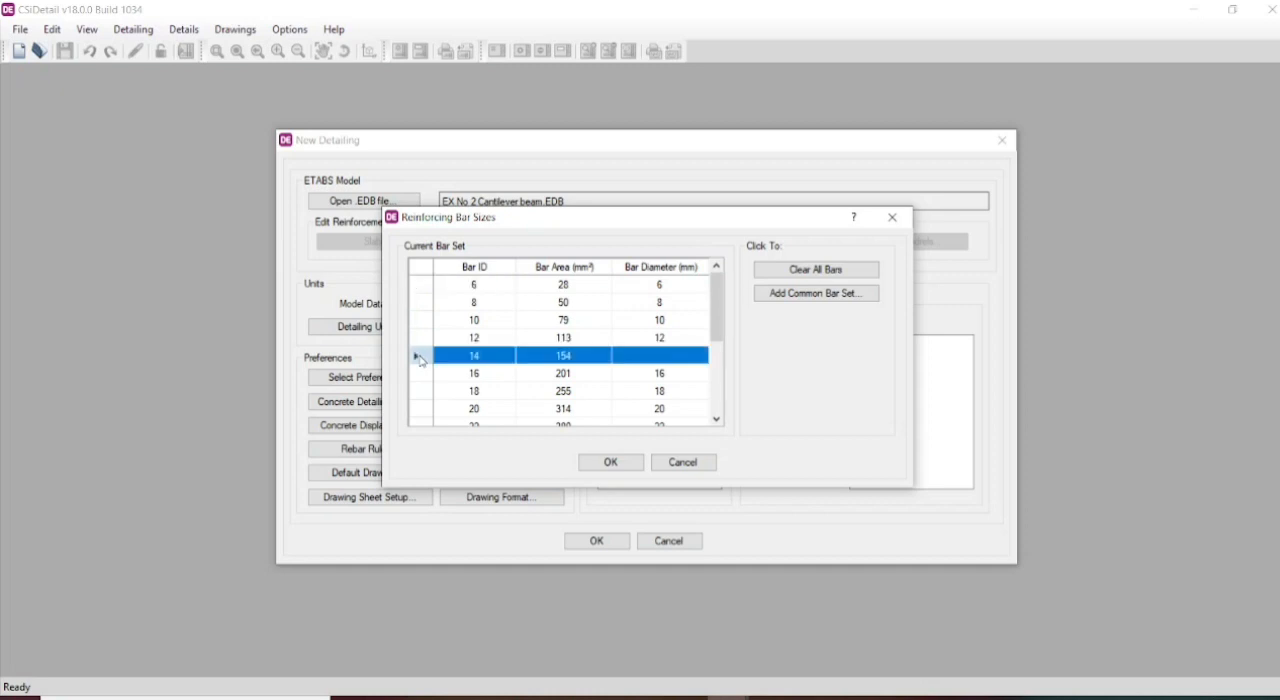
pyautogui.press('Delete')
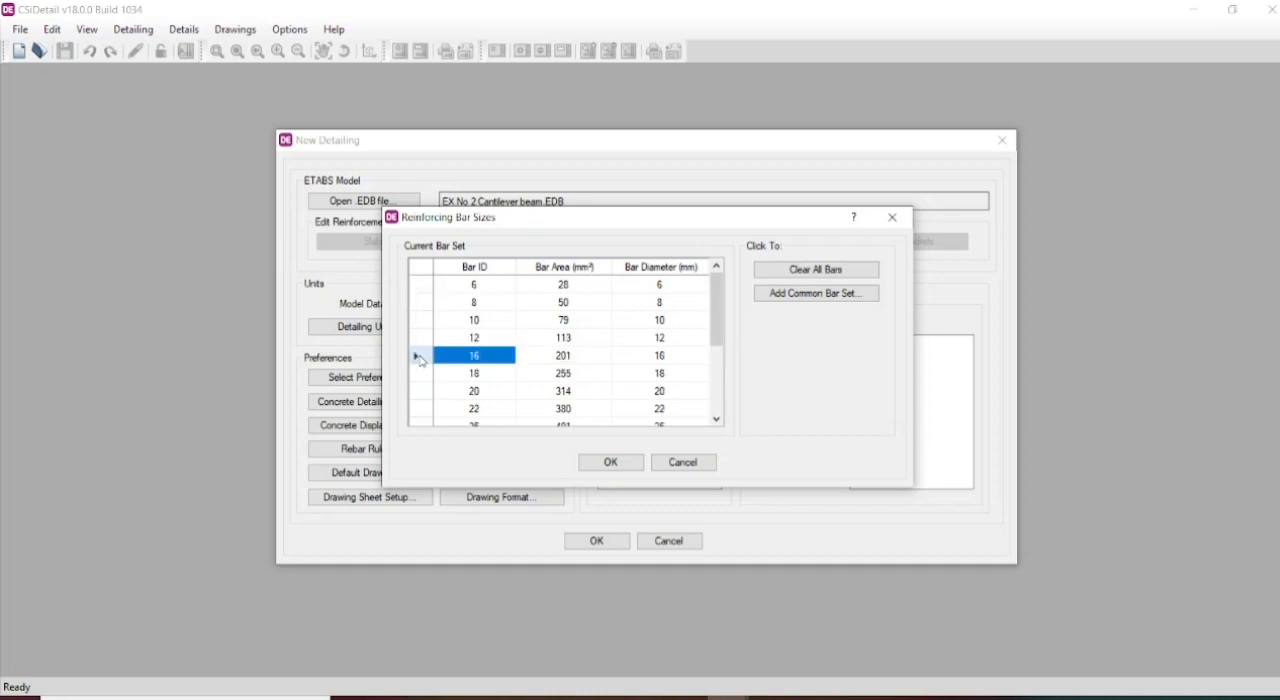
pyautogui.click(421, 361)
pyautogui.press('Delete')
pyautogui.click(421, 361)
pyautogui.press('Delete')
pyautogui.click(421, 361)
pyautogui.press('Delete')
pyautogui.click(421, 361)
pyautogui.press('Delete')
pyautogui.press('Delete')
pyautogui.press('Delete')
pyautogui.press('Delete')
pyautogui.press('Delete')
pyautogui.press('Delete')
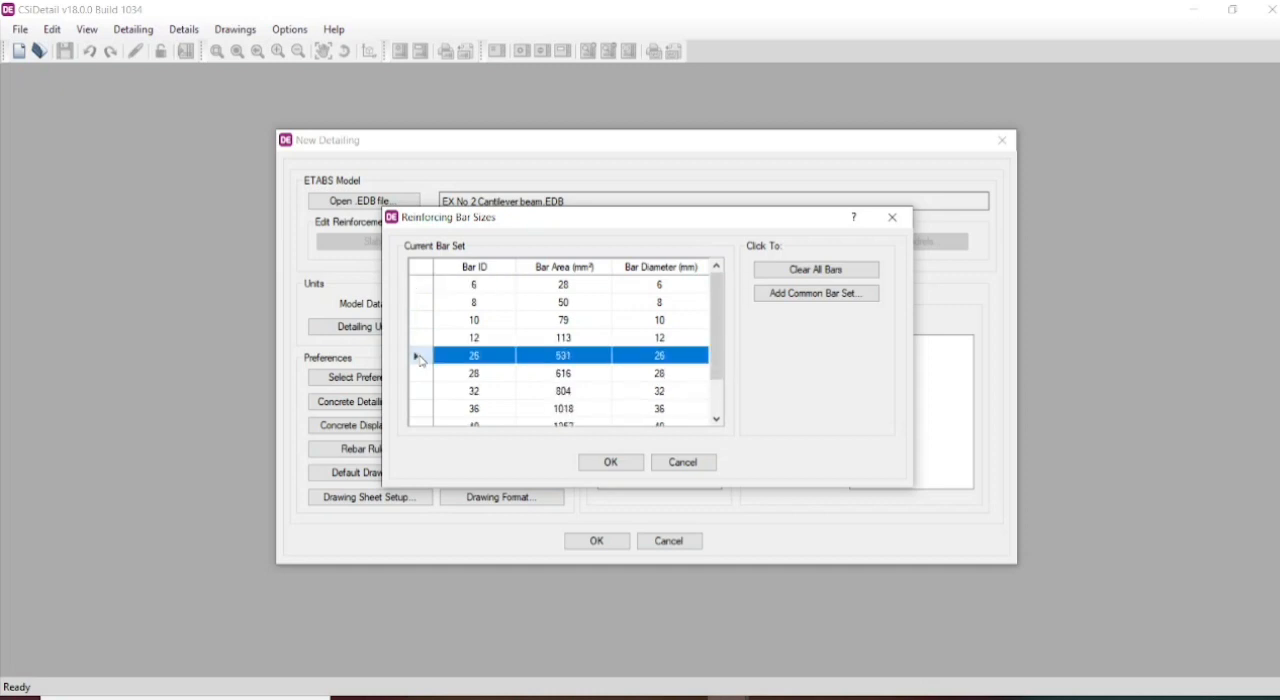
pyautogui.press('Delete')
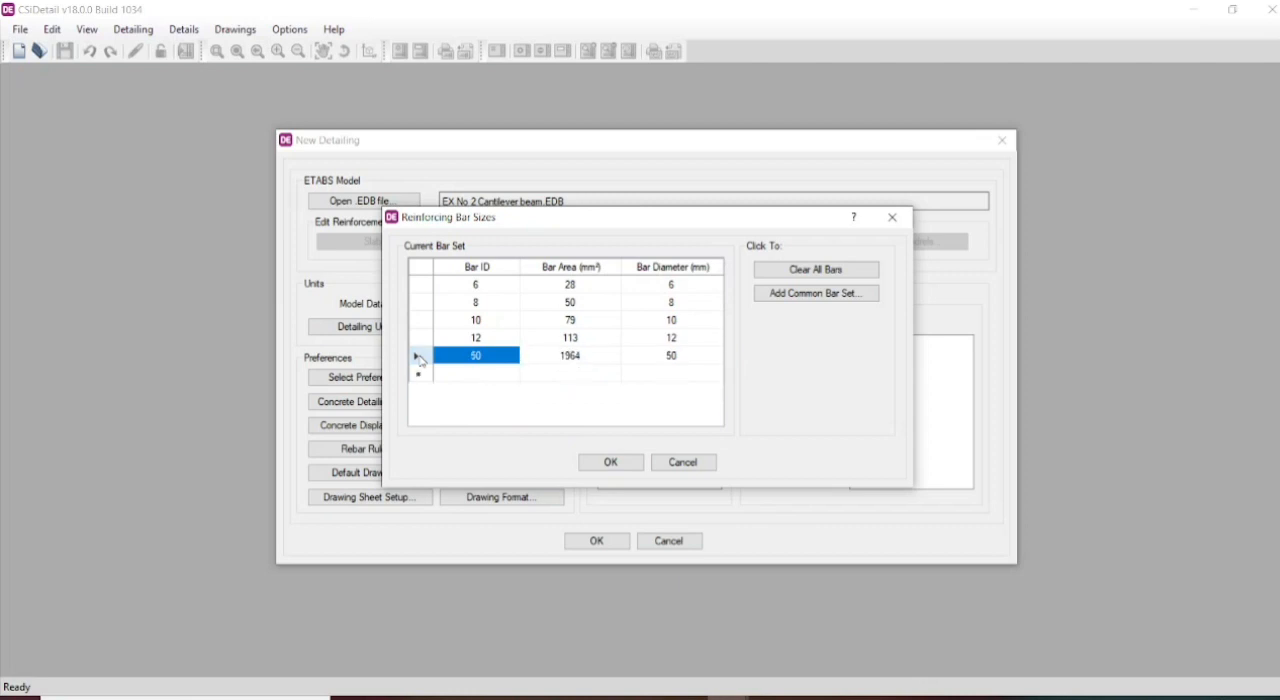
pyautogui.click(421, 358)
pyautogui.press('Delete')
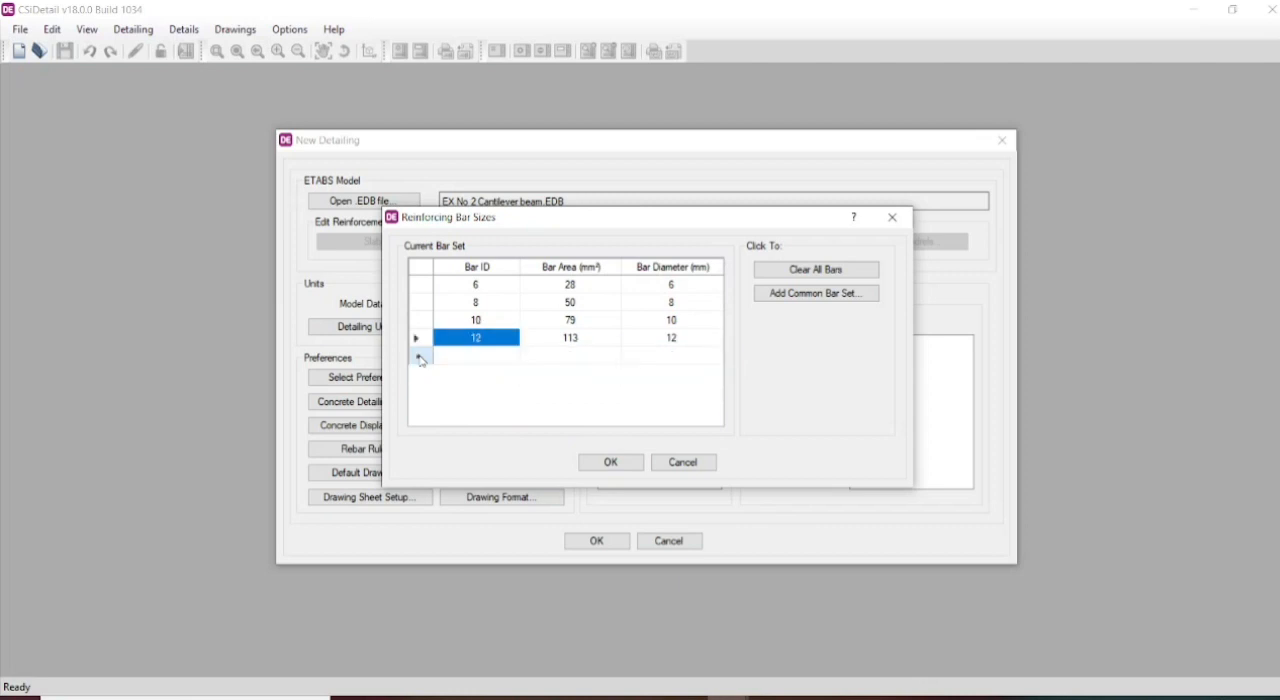
pyautogui.click(421, 285)
pyautogui.press('Delete')
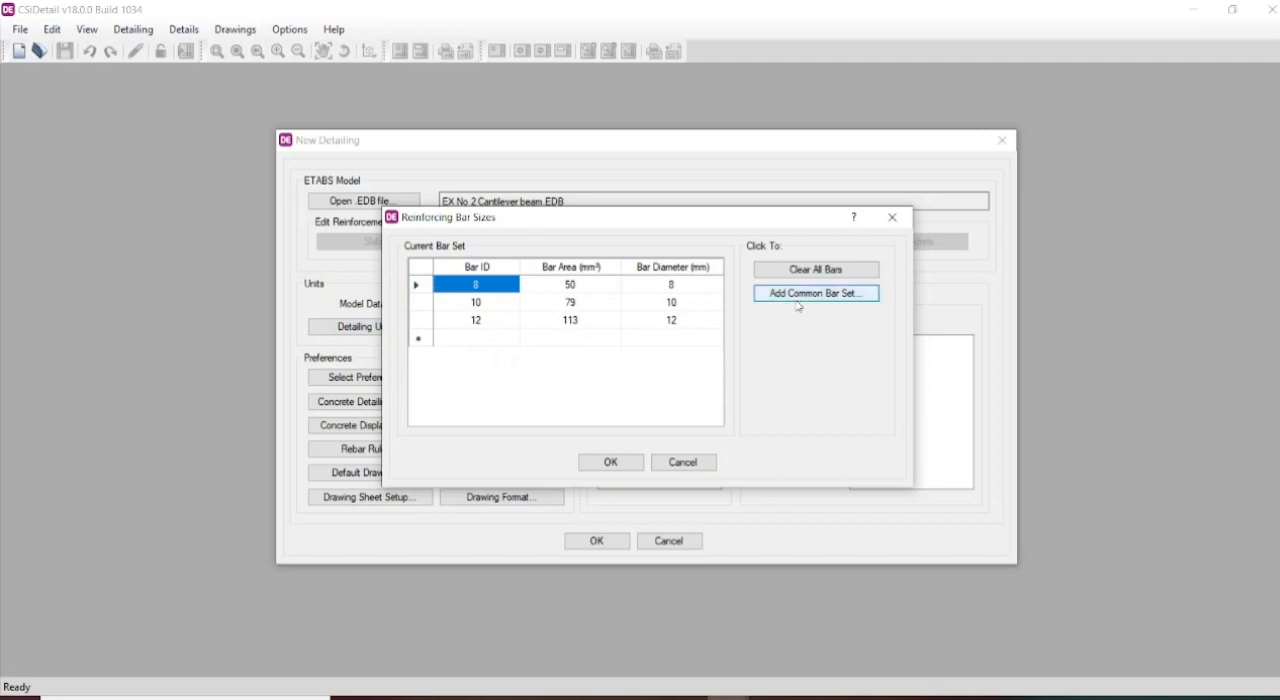
pyautogui.click(610, 462)
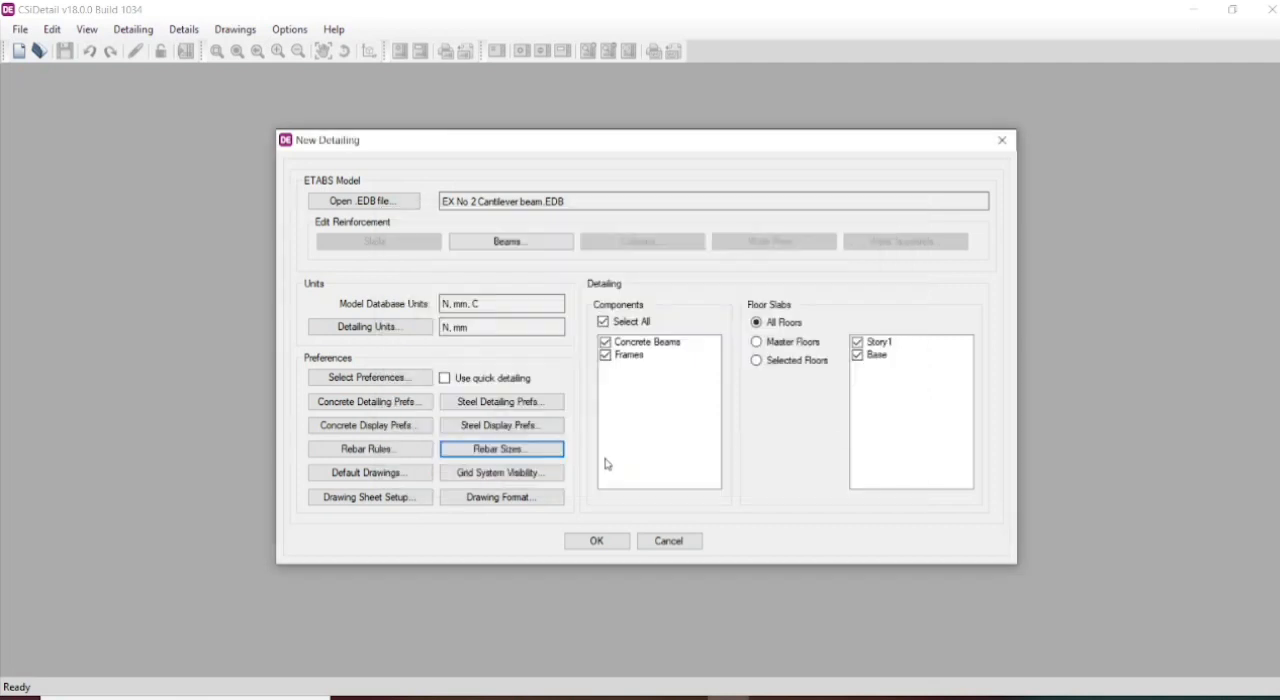
# - Check the grid system visibility and drawing format properties, and generate the detailing for all components and floors
pyautogui.click(492, 476)
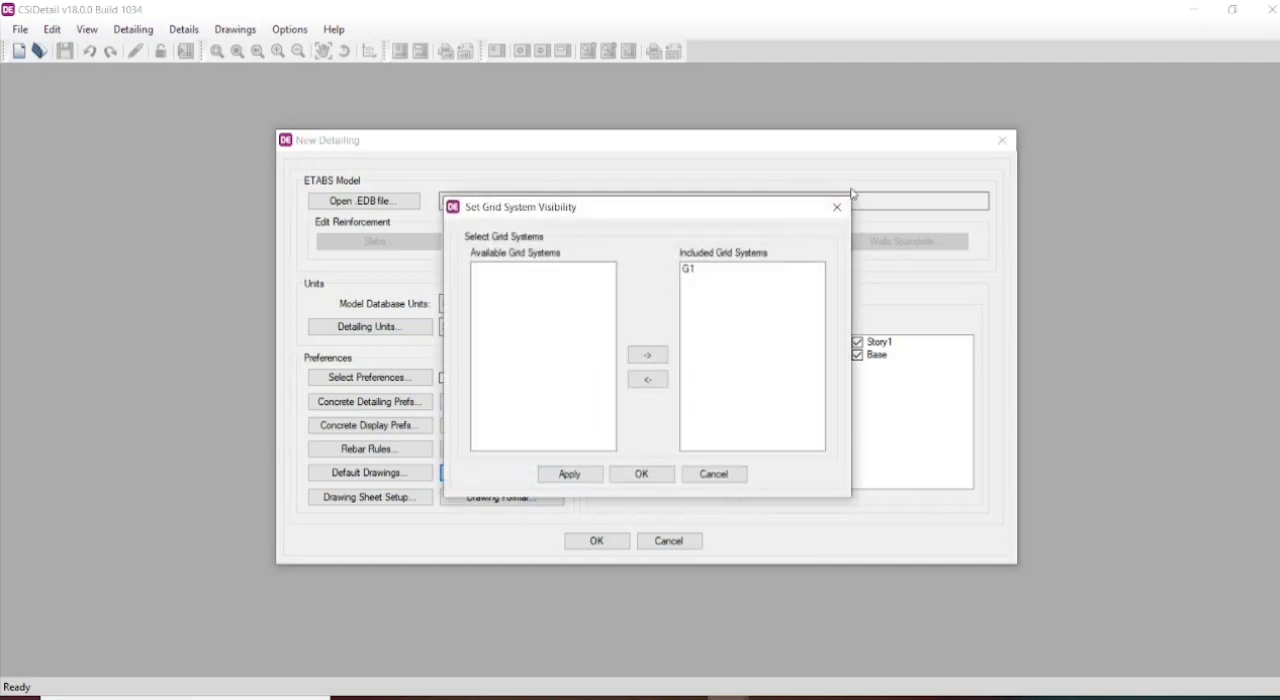
pyautogui.click(837, 207)
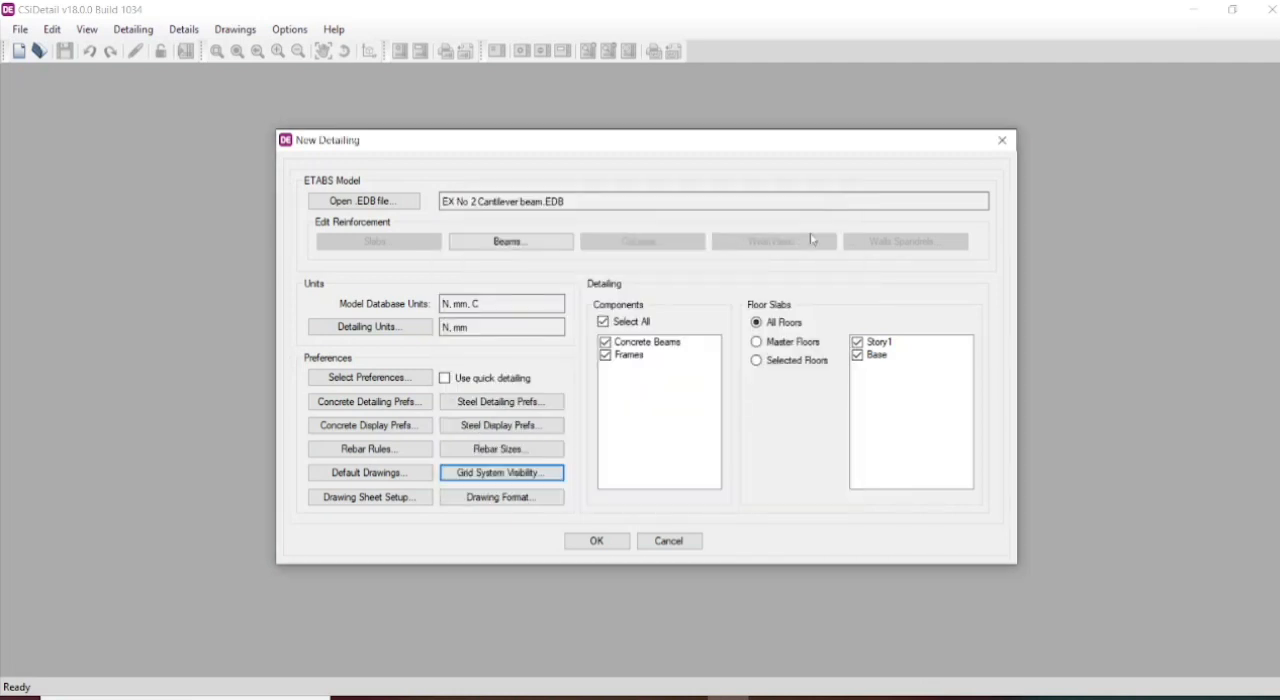
pyautogui.click(499, 500)
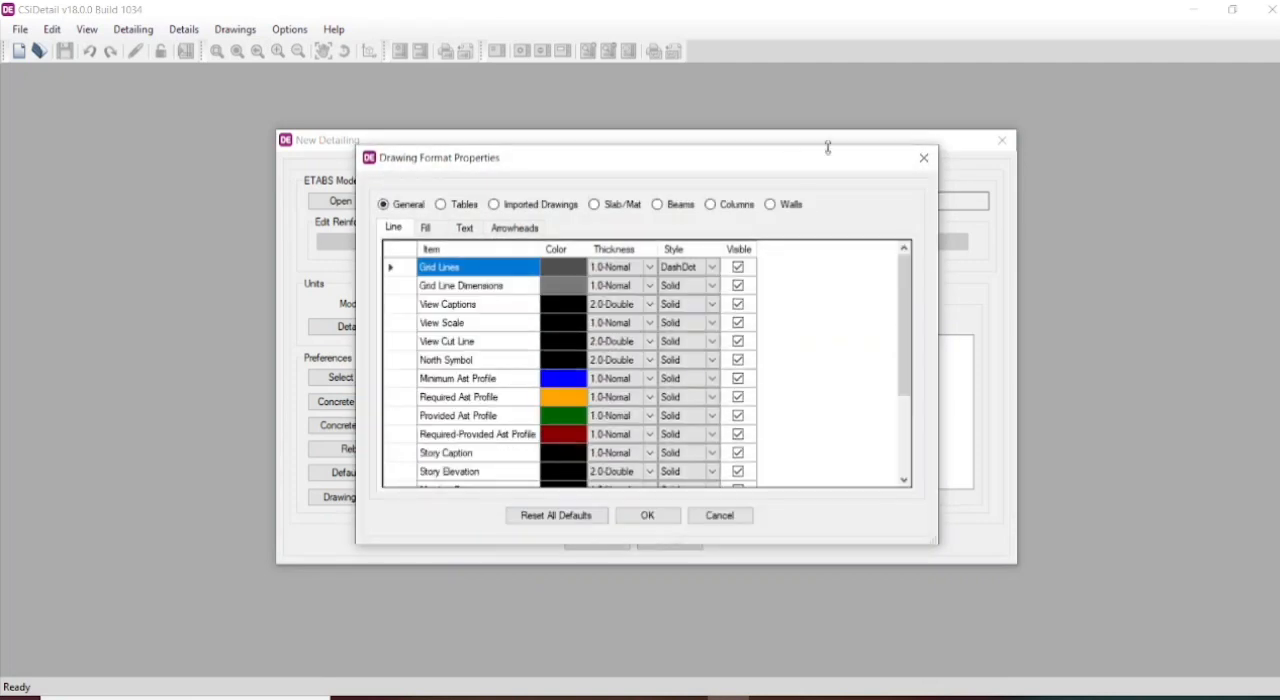
pyautogui.click(924, 158)
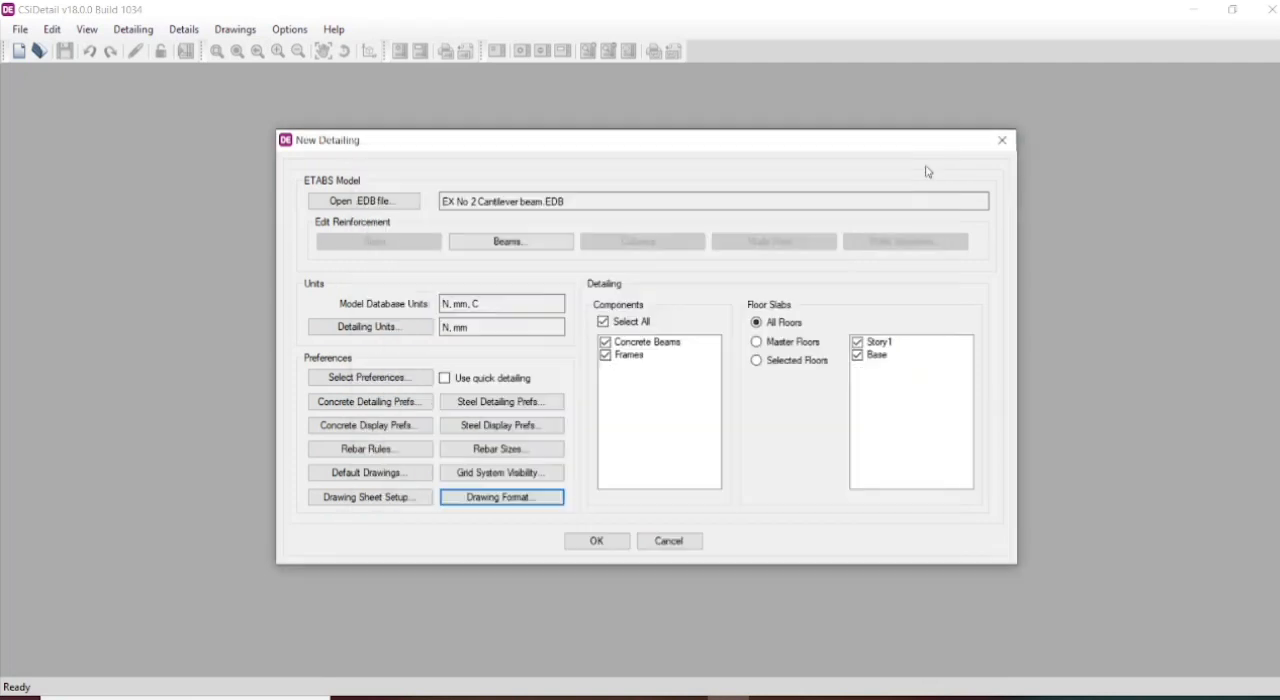
pyautogui.click(604, 545)
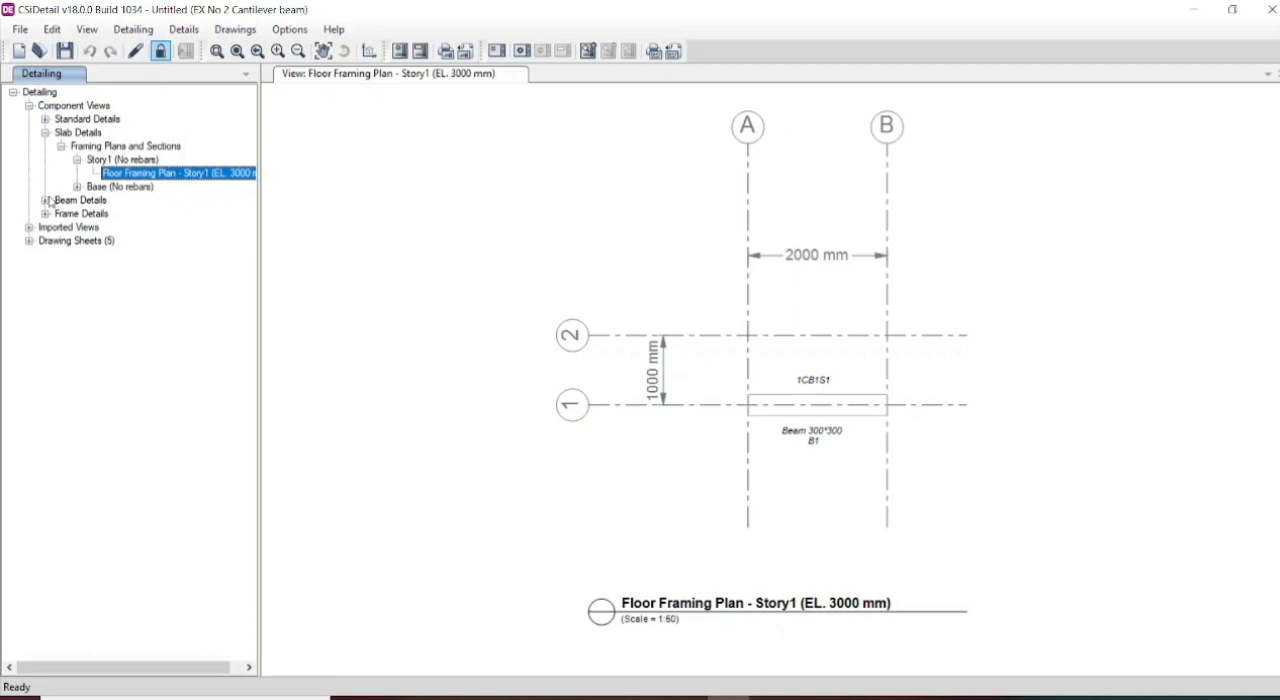
# - View the base floor framing plan and the concrete beam layout of Story1
pyautogui.click(77, 187)
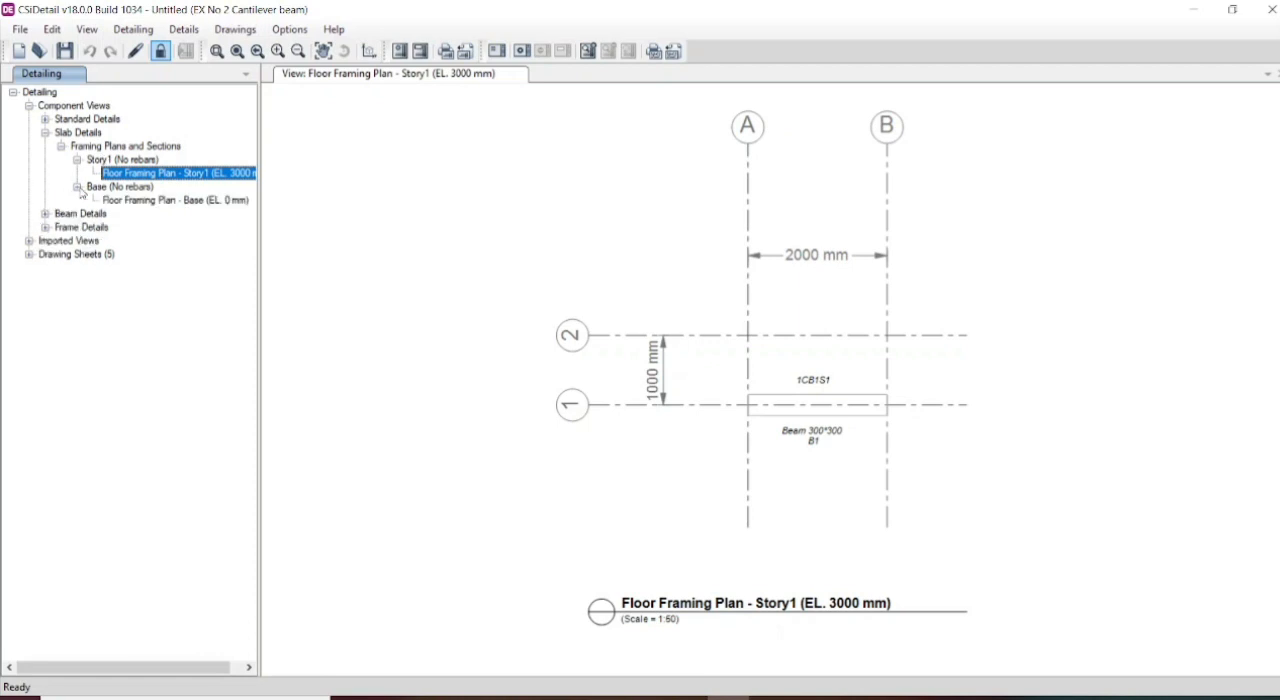
pyautogui.click(139, 201)
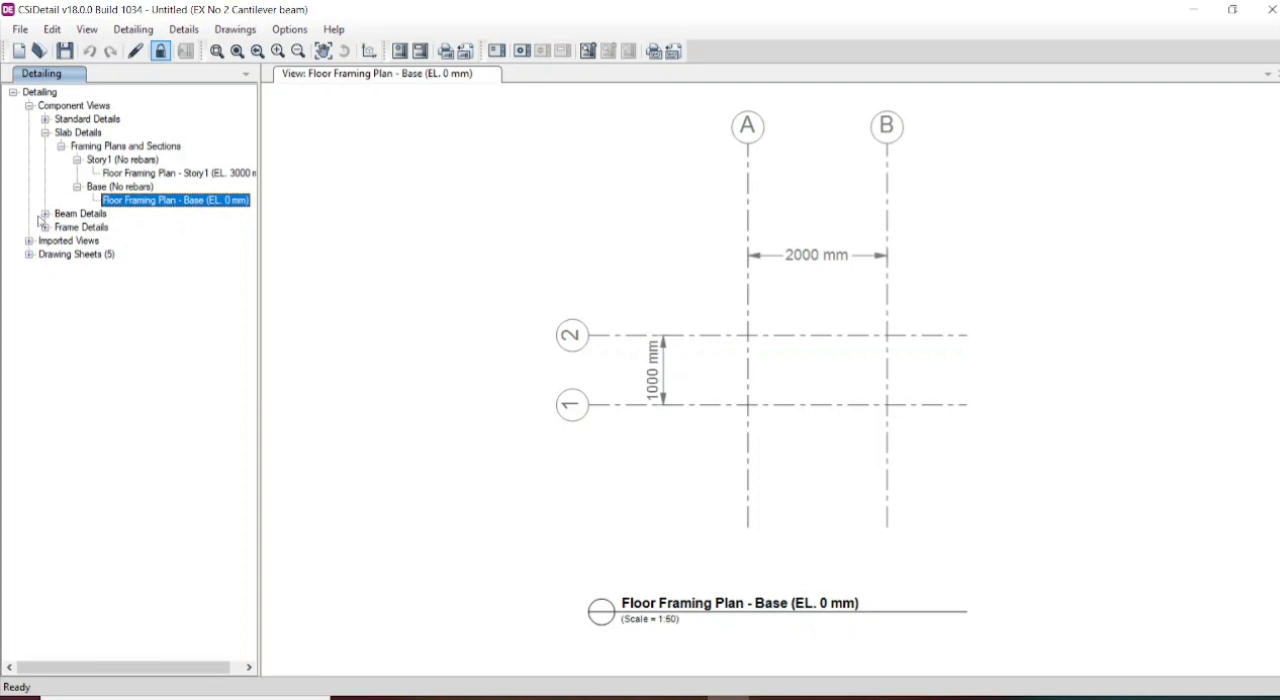
pyautogui.click(45, 214)
pyautogui.click(61, 227)
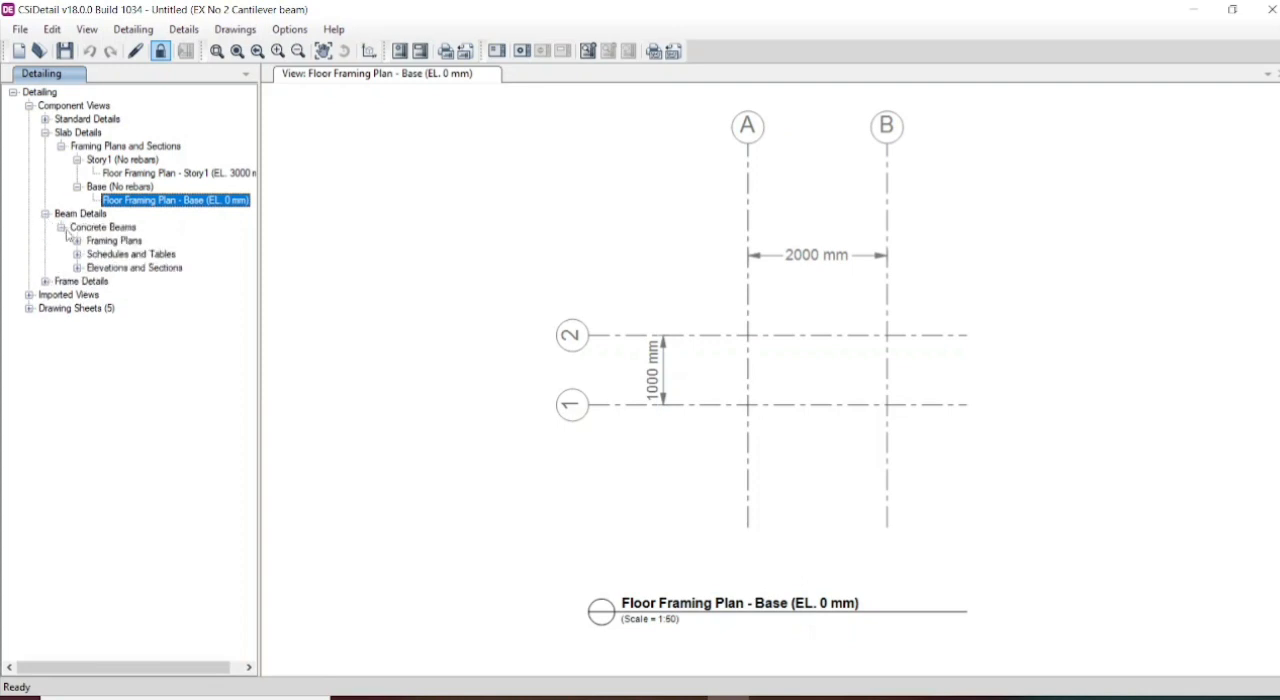
pyautogui.click(77, 241)
pyautogui.doubleClick(120, 256)
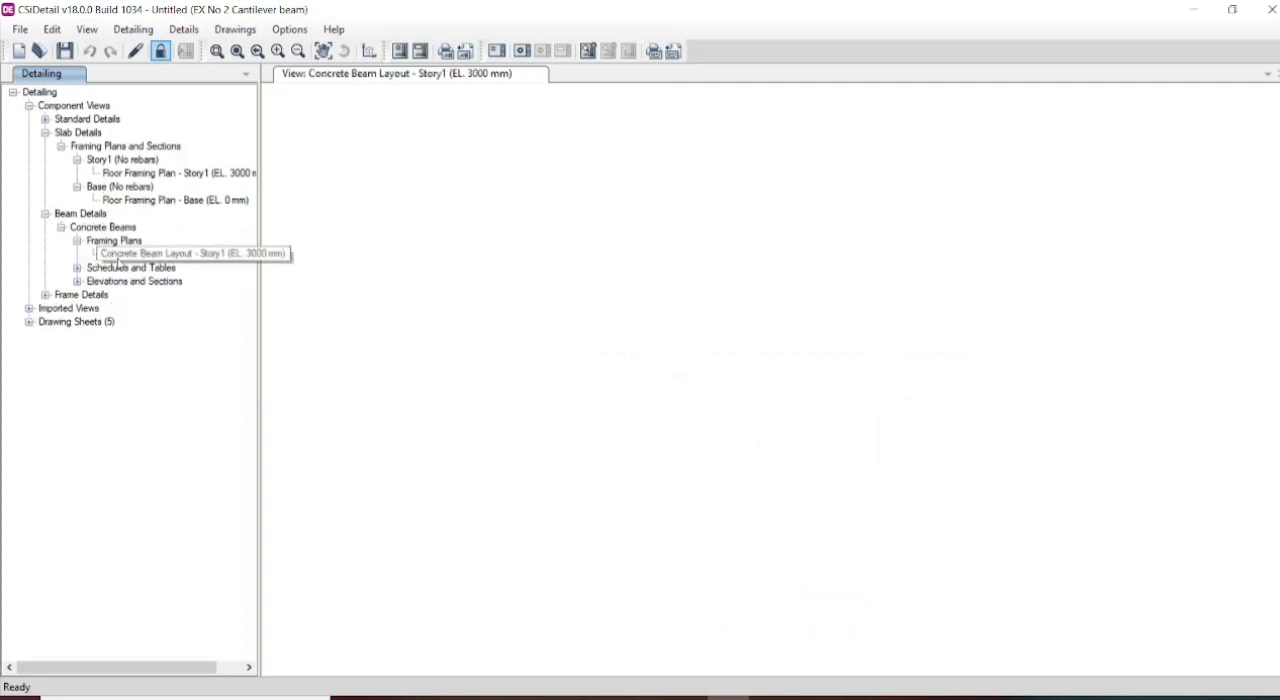
# - Examine the concrete beam schedules: the enlarged rebar table, the bill of materials and the rebar quantities
pyautogui.click(77, 268)
pyautogui.doubleClick(130, 282)
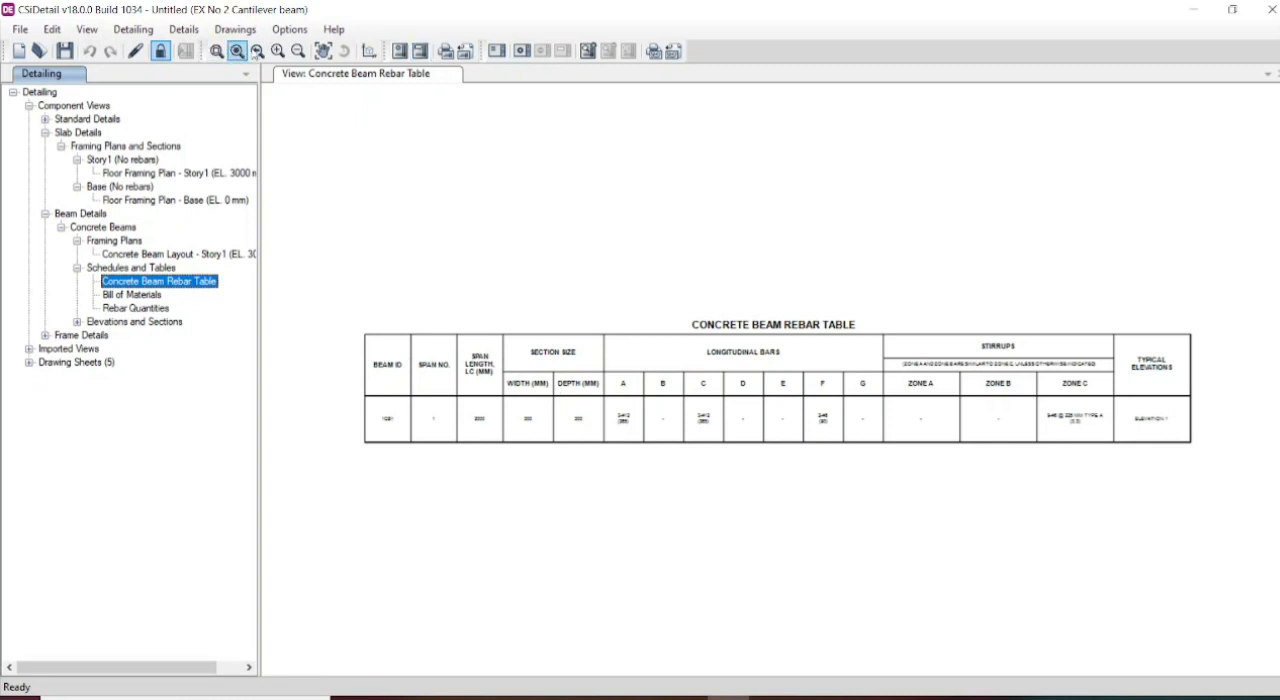
pyautogui.click(277, 51)
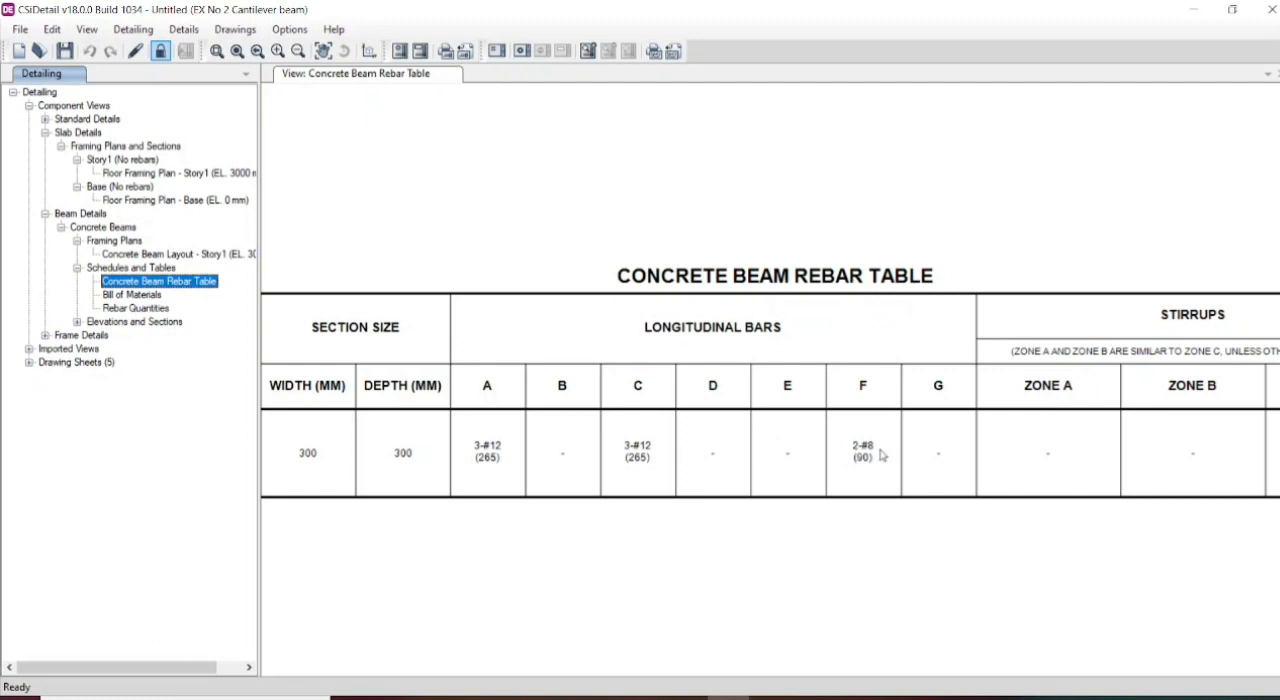
pyautogui.click(153, 296)
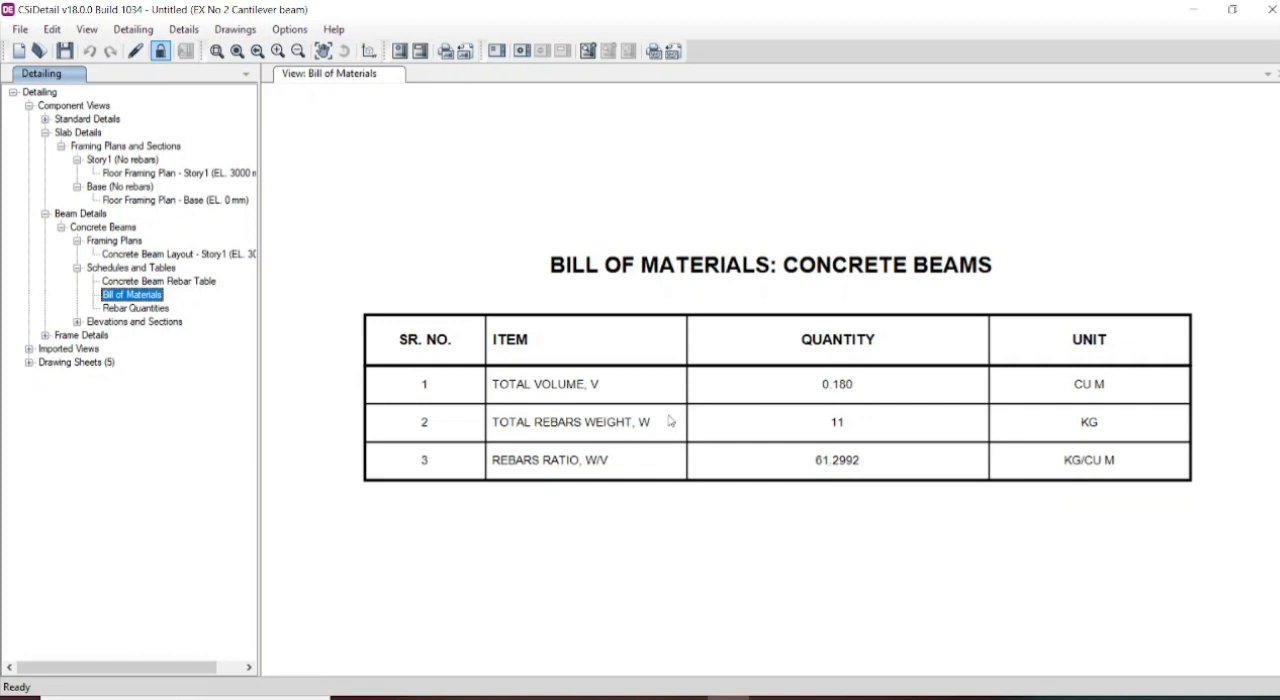
pyautogui.click(140, 309)
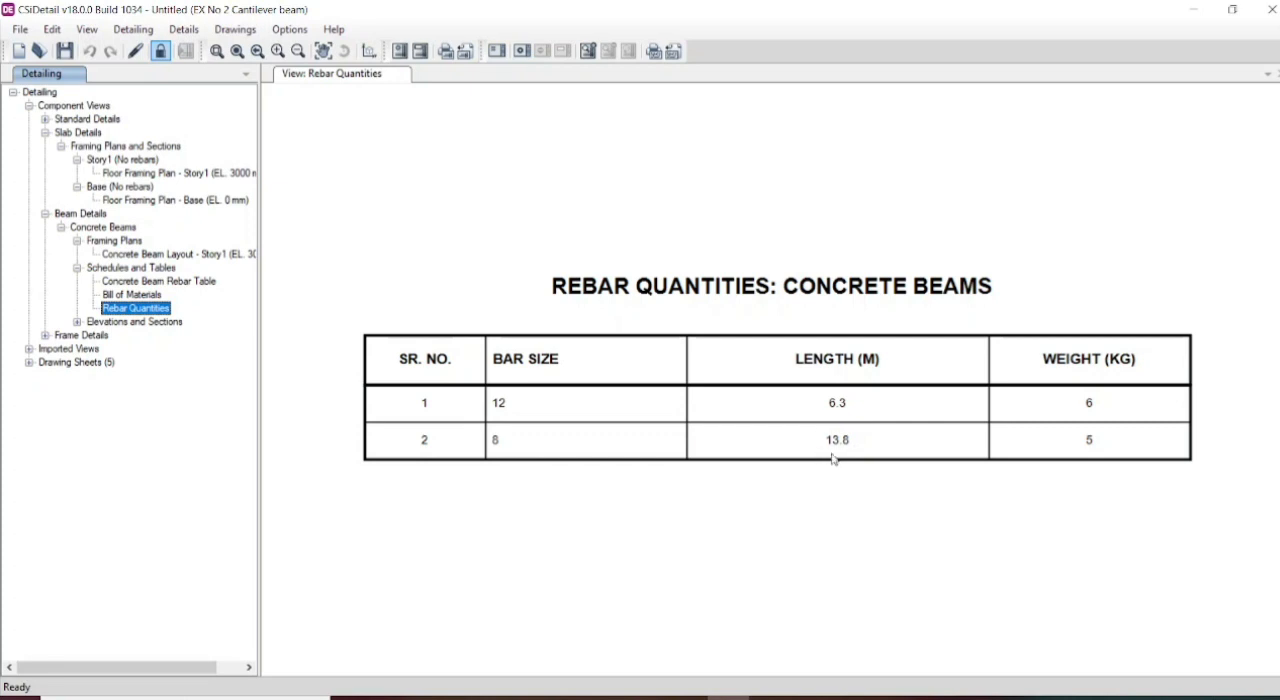
# - Examine the reinforcement elevation and Section A of Story1 beam 1CB1
pyautogui.click(77, 322)
pyautogui.click(93, 335)
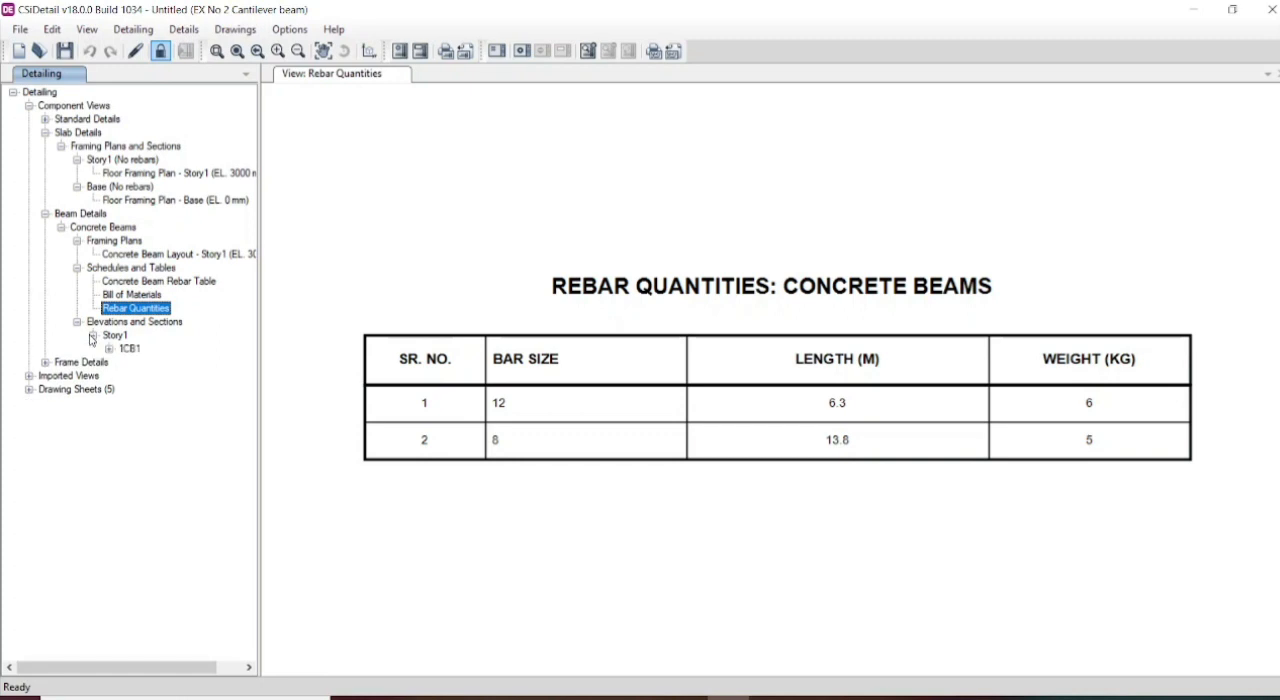
pyautogui.click(108, 349)
pyautogui.click(157, 365)
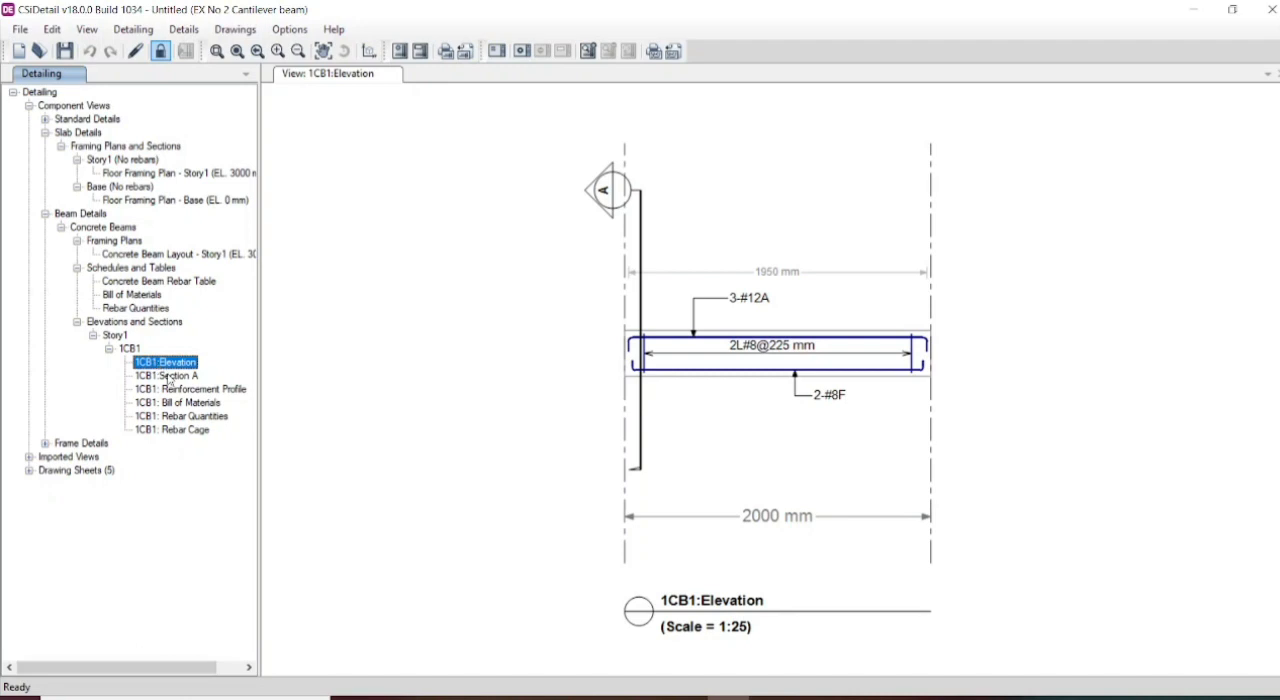
pyautogui.click(169, 377)
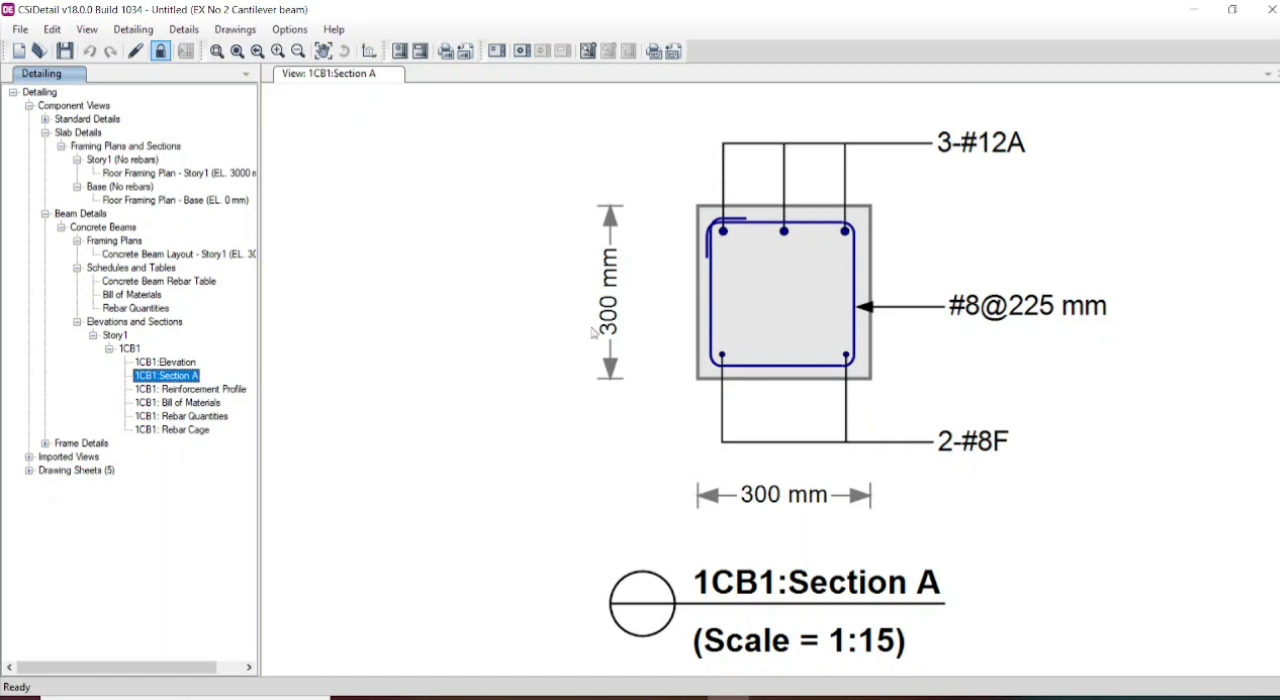
# - Review the reinforcement profile, bill of materials and rebar quantities of beam 1CB1
pyautogui.click(200, 390)
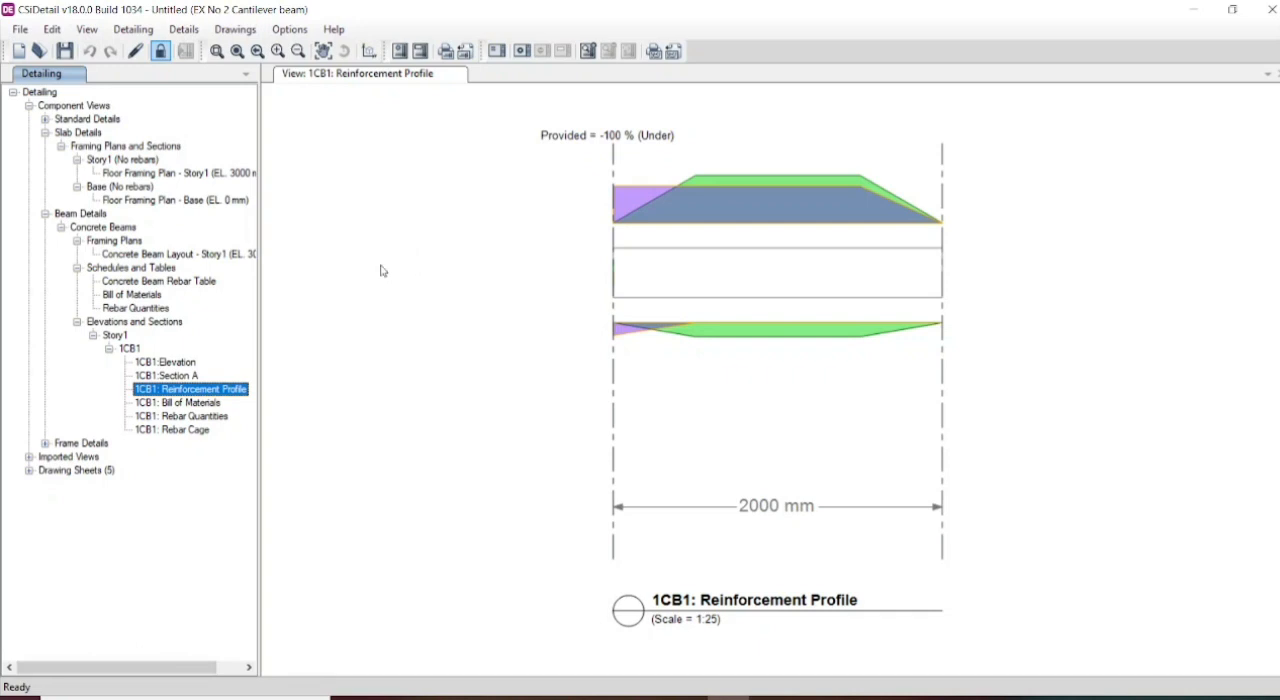
pyautogui.click(190, 403)
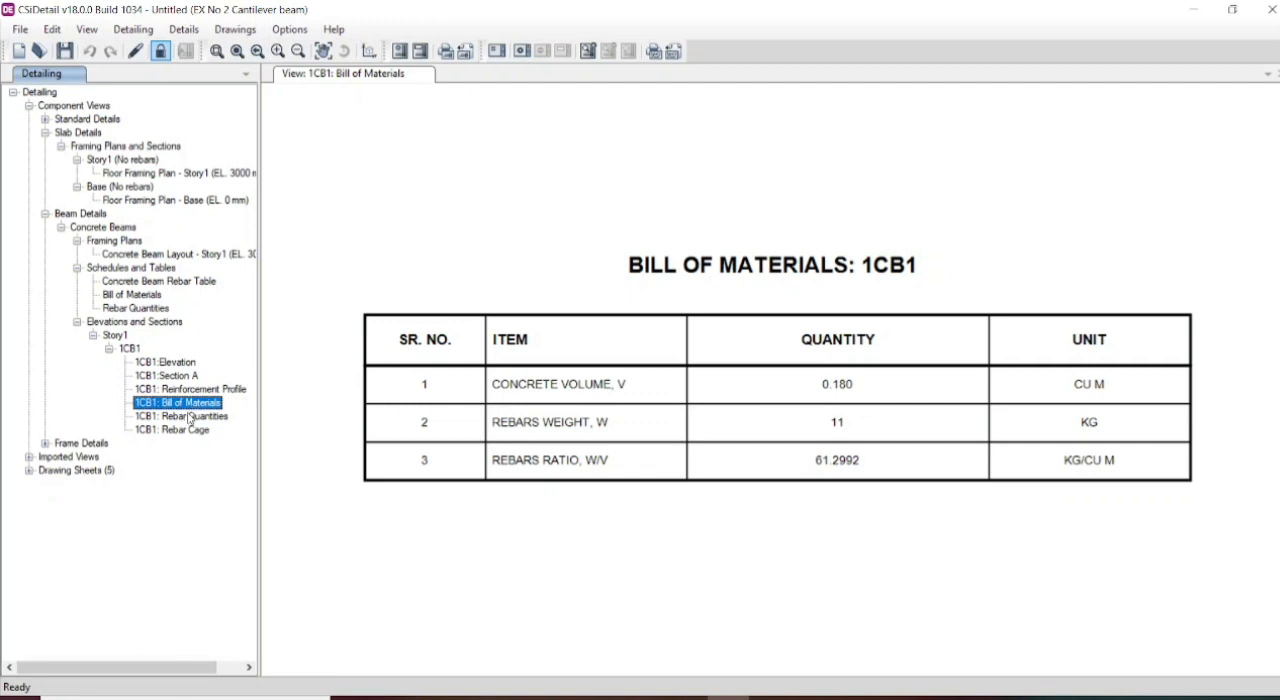
pyautogui.click(190, 416)
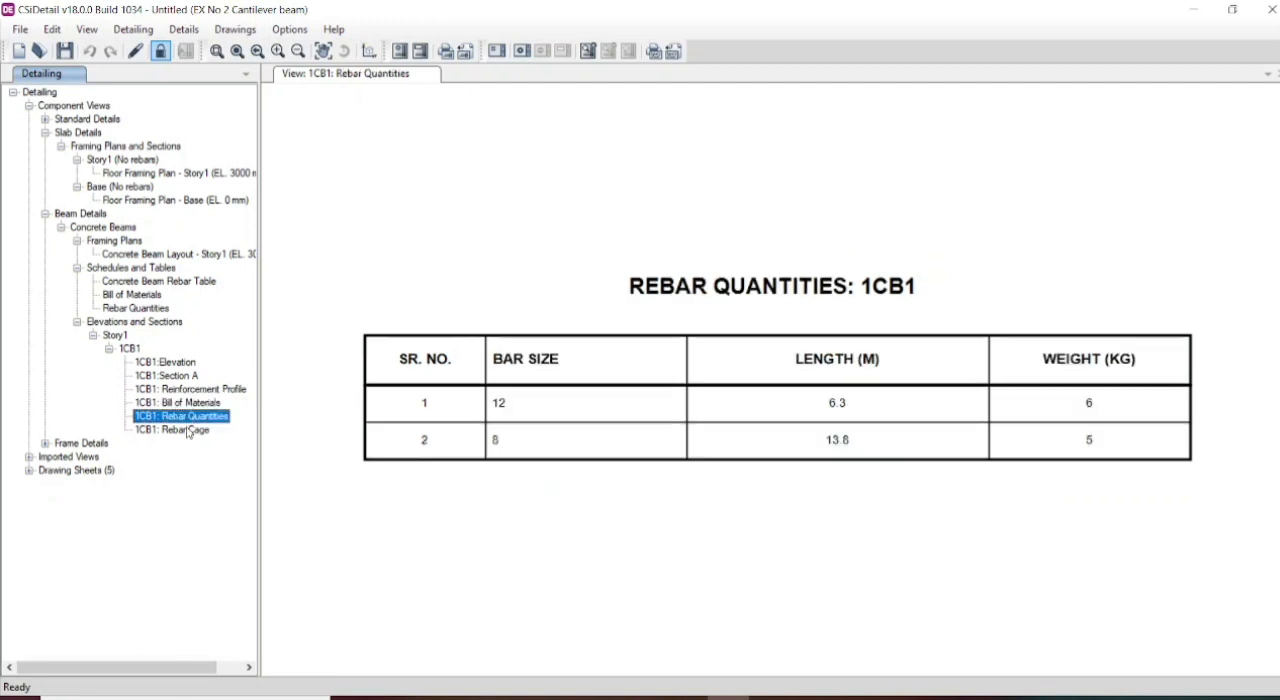
# - Display the 3D rebar cage of beam 1CB1 and rotate it to inspect the bars and stirrups
pyautogui.click(189, 430)
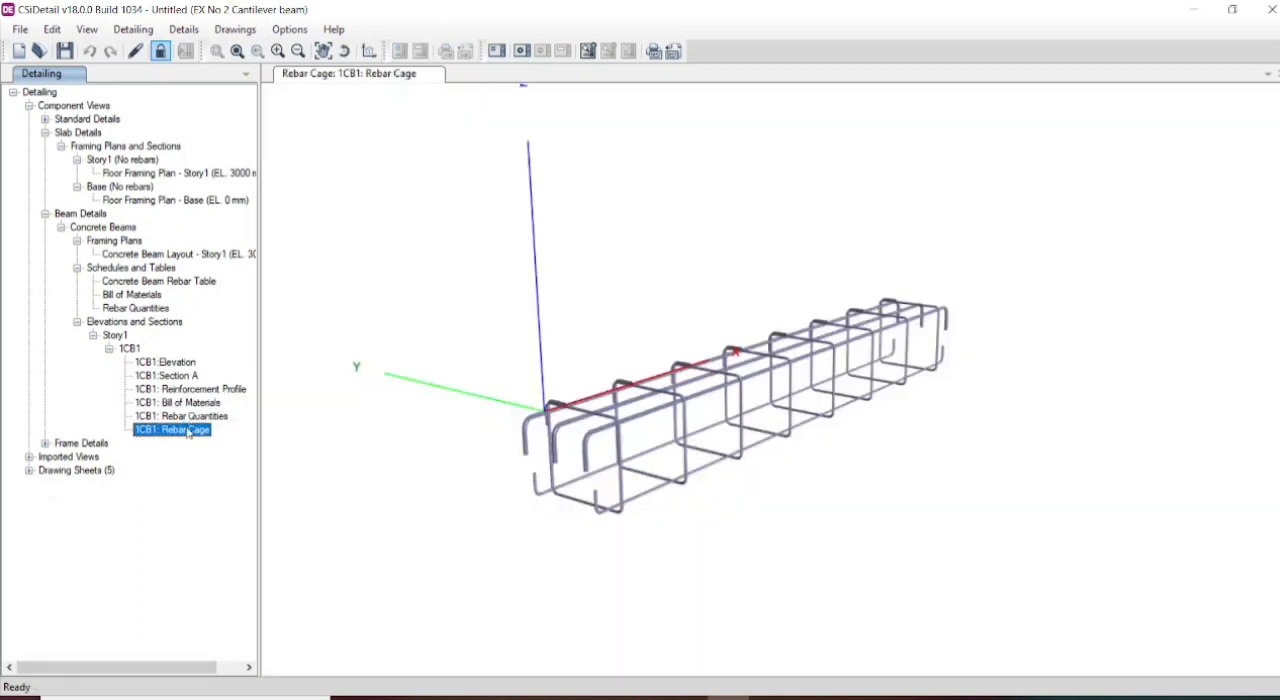
pyautogui.moveTo(813, 450); pyautogui.dragTo(665, 432)
pyautogui.moveTo(686, 457); pyautogui.dragTo(809, 495)
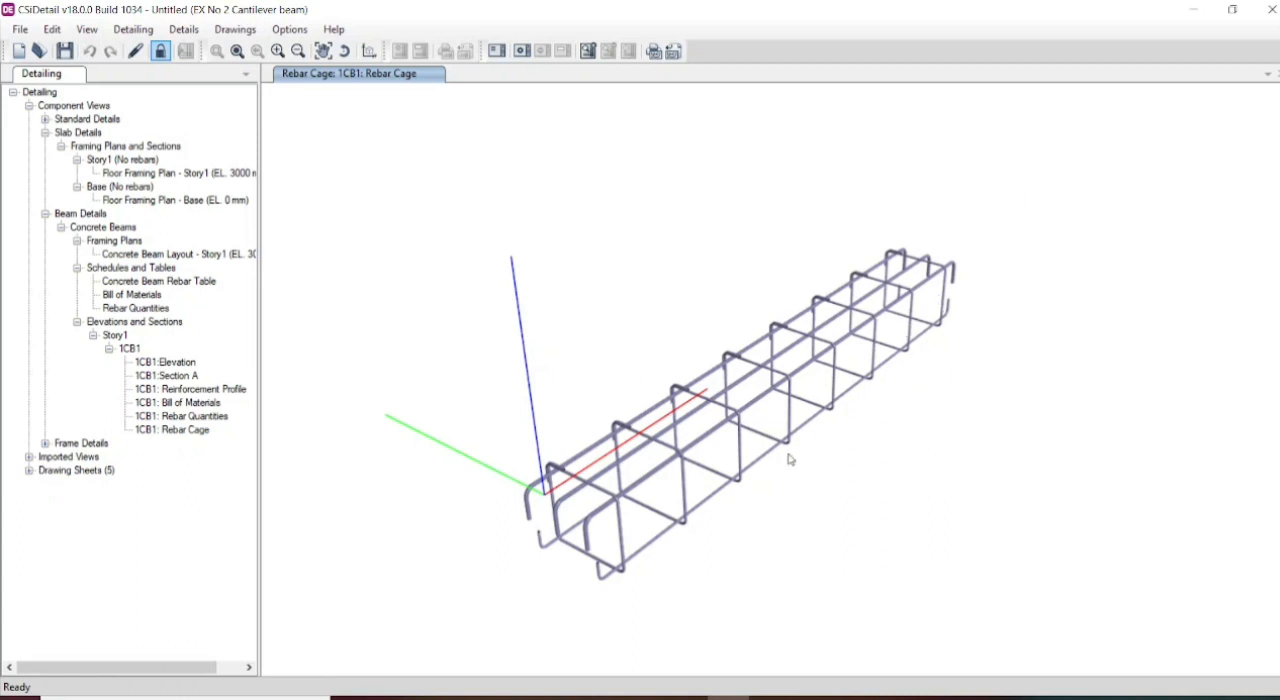
# - Turn the rebar cage to a side view, and view the base frame layout and the elevation of frame 1
pyautogui.moveTo(846, 468); pyautogui.dragTo(697, 441)
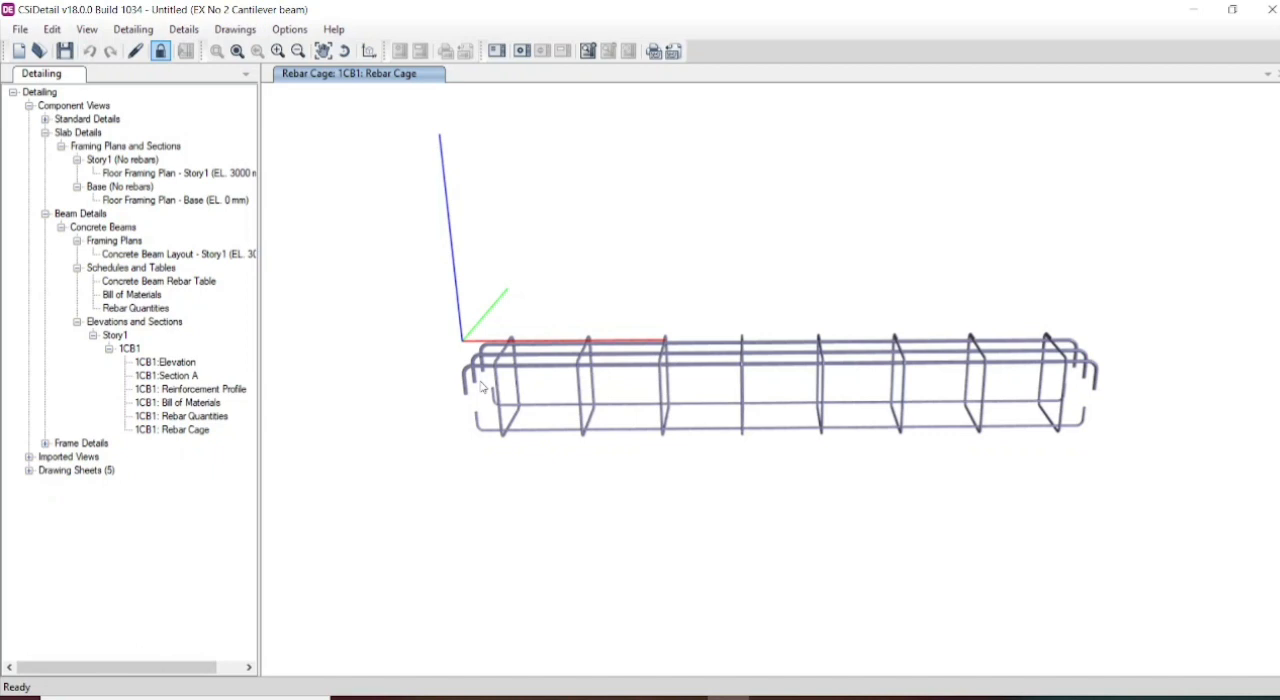
pyautogui.click(45, 443)
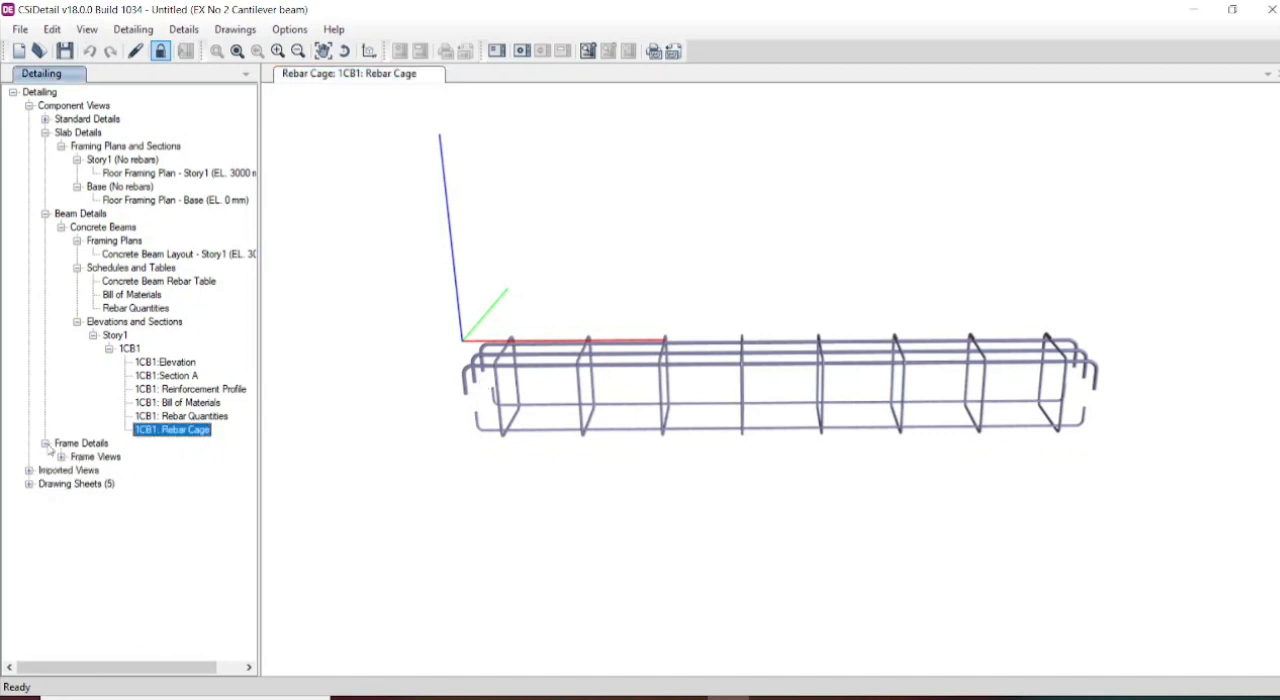
pyautogui.click(61, 457)
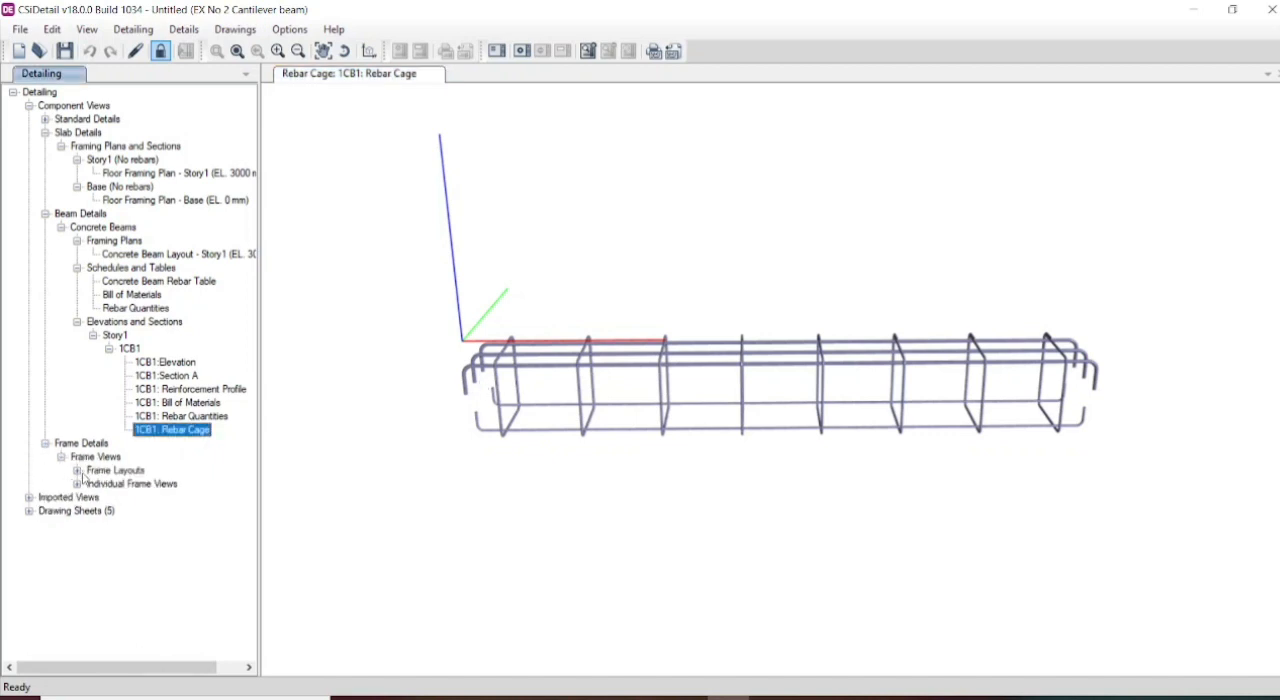
pyautogui.click(77, 470)
pyautogui.click(138, 484)
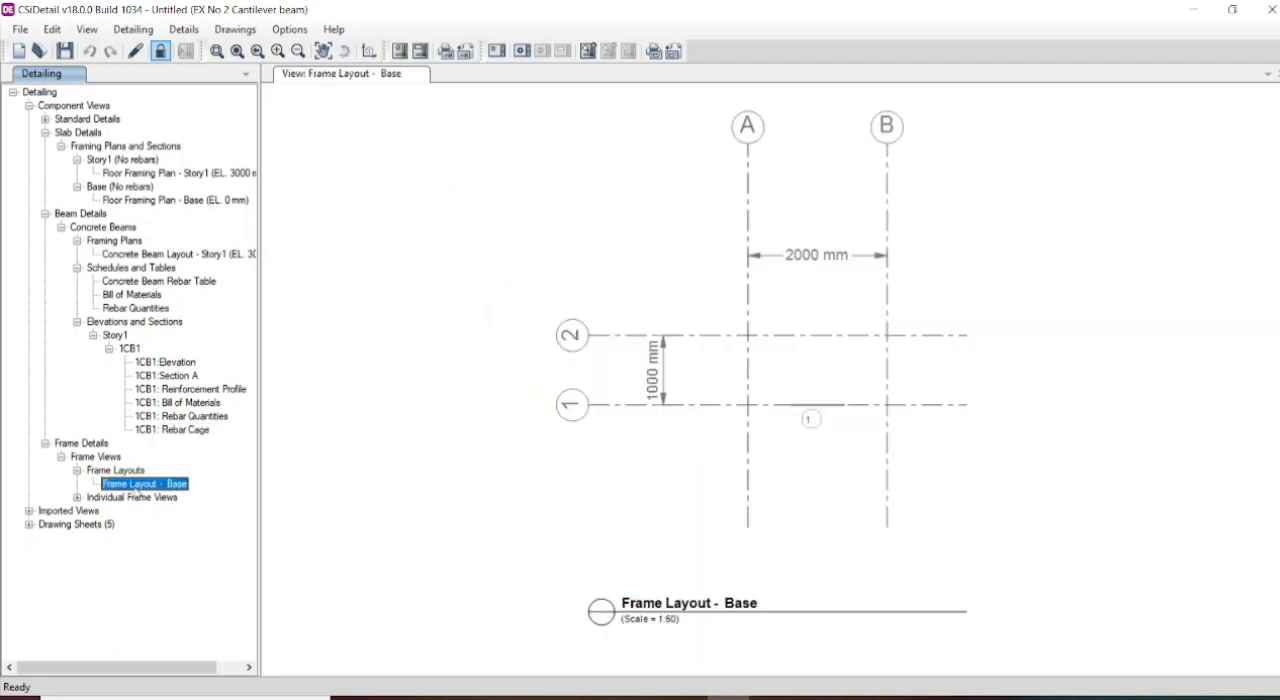
pyautogui.click(77, 497)
pyautogui.click(124, 511)
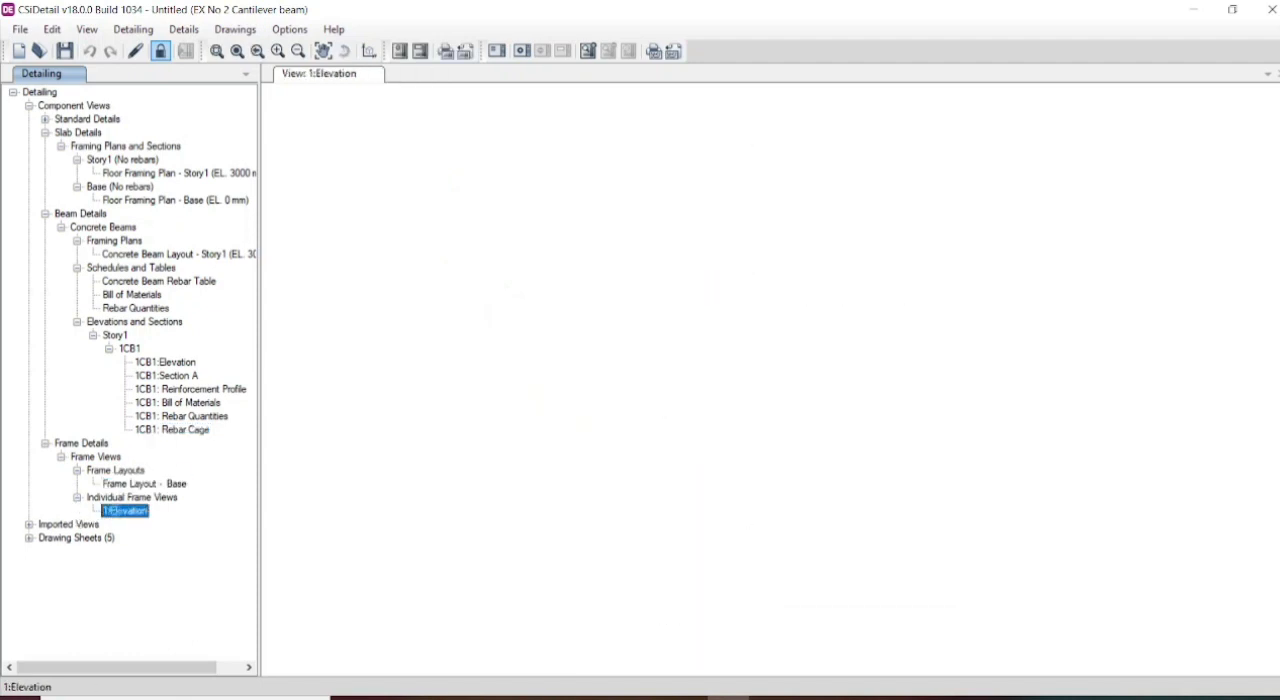
# - Check the imported drawings and images, and view the Cover Note on the cover sheet
pyautogui.click(29, 524)
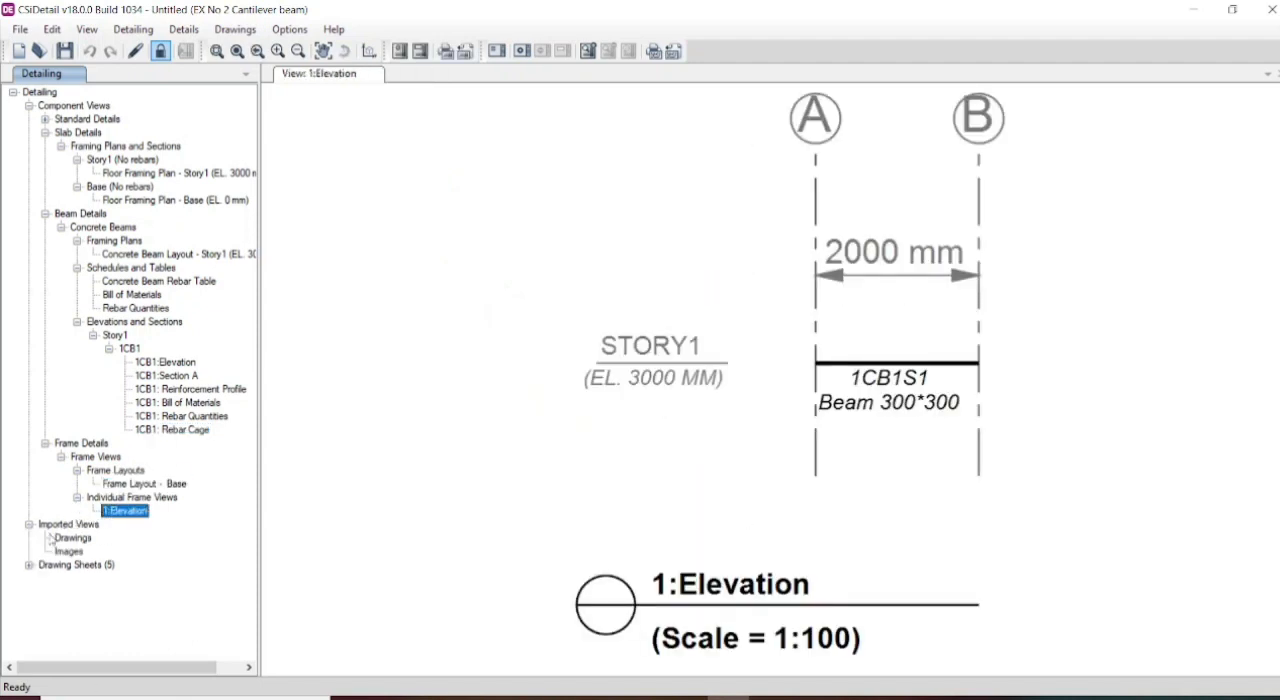
pyautogui.click(62, 538)
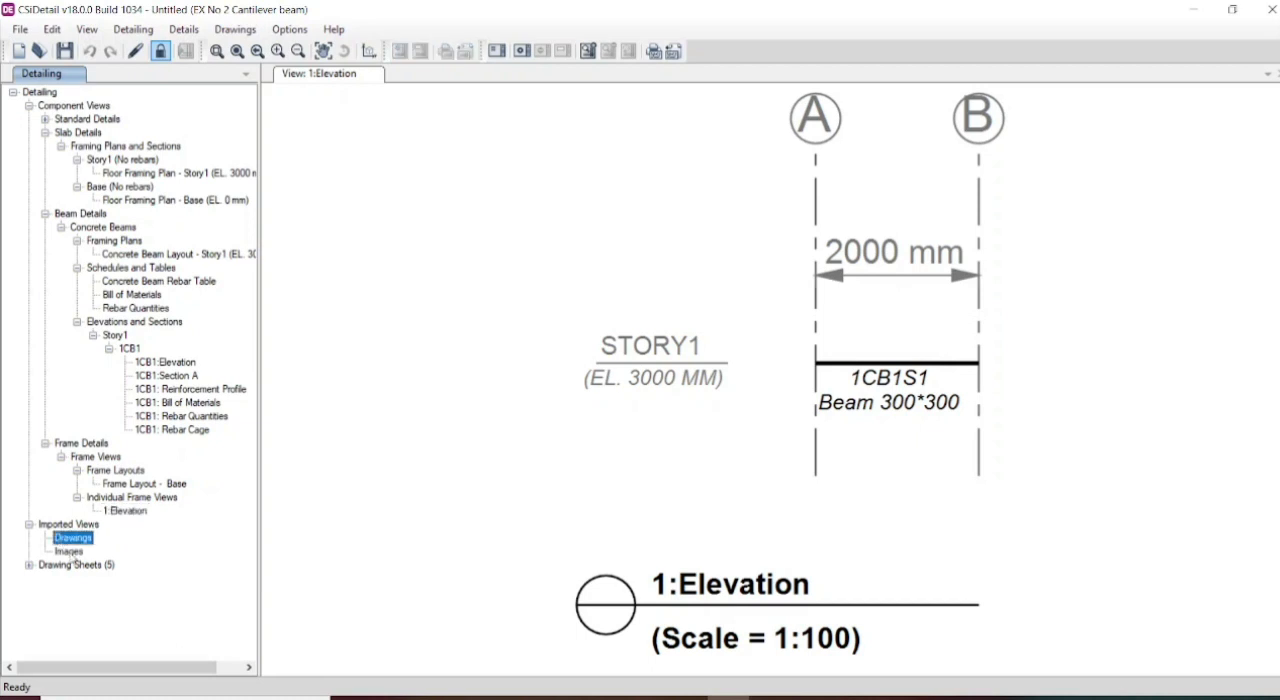
pyautogui.click(70, 552)
pyautogui.click(29, 565)
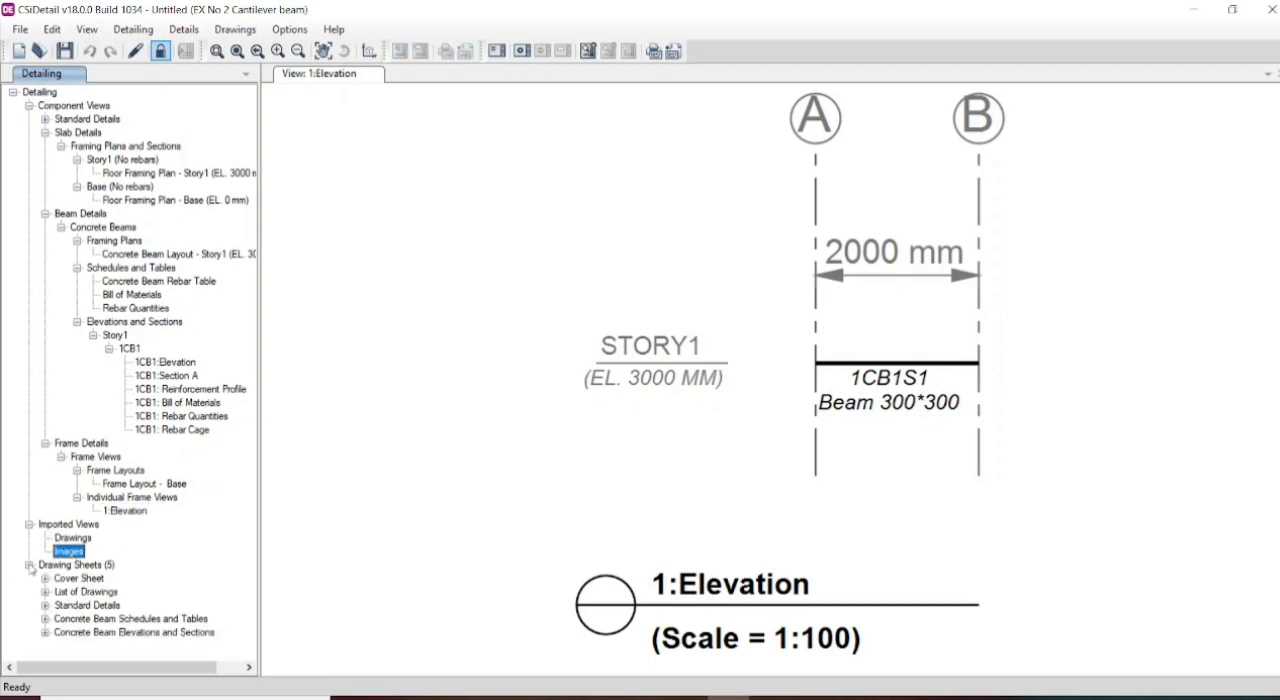
pyautogui.click(45, 579)
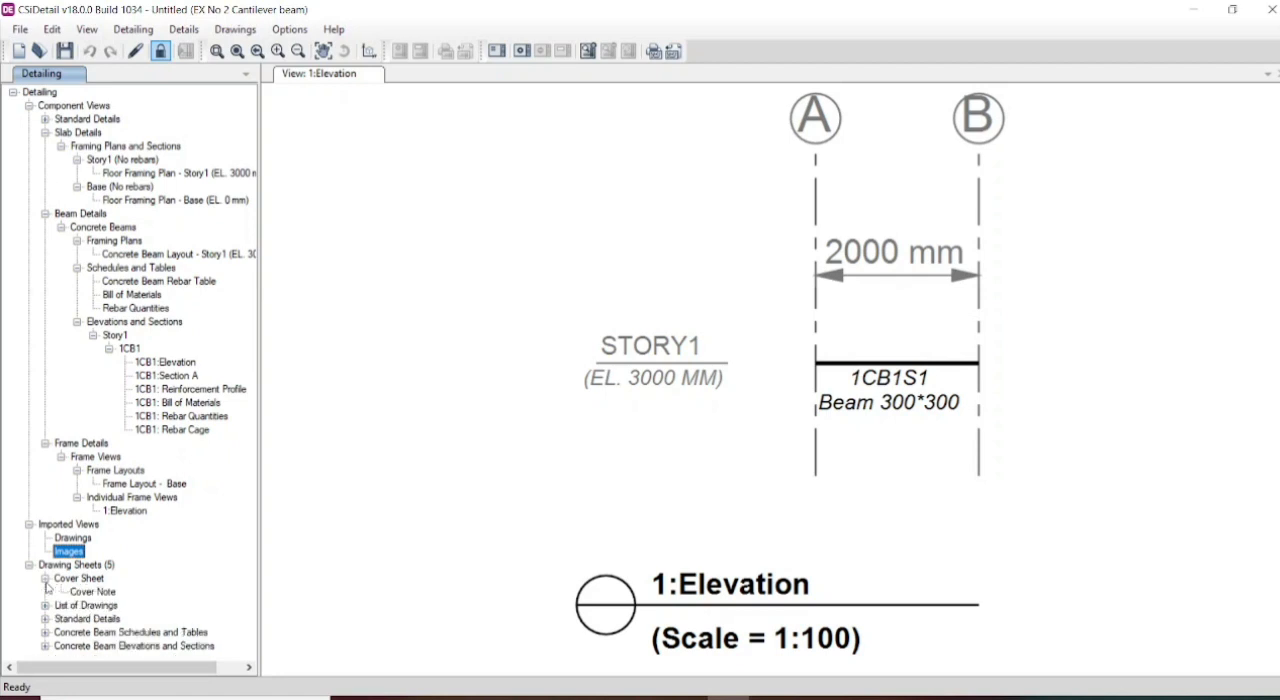
pyautogui.click(85, 592)
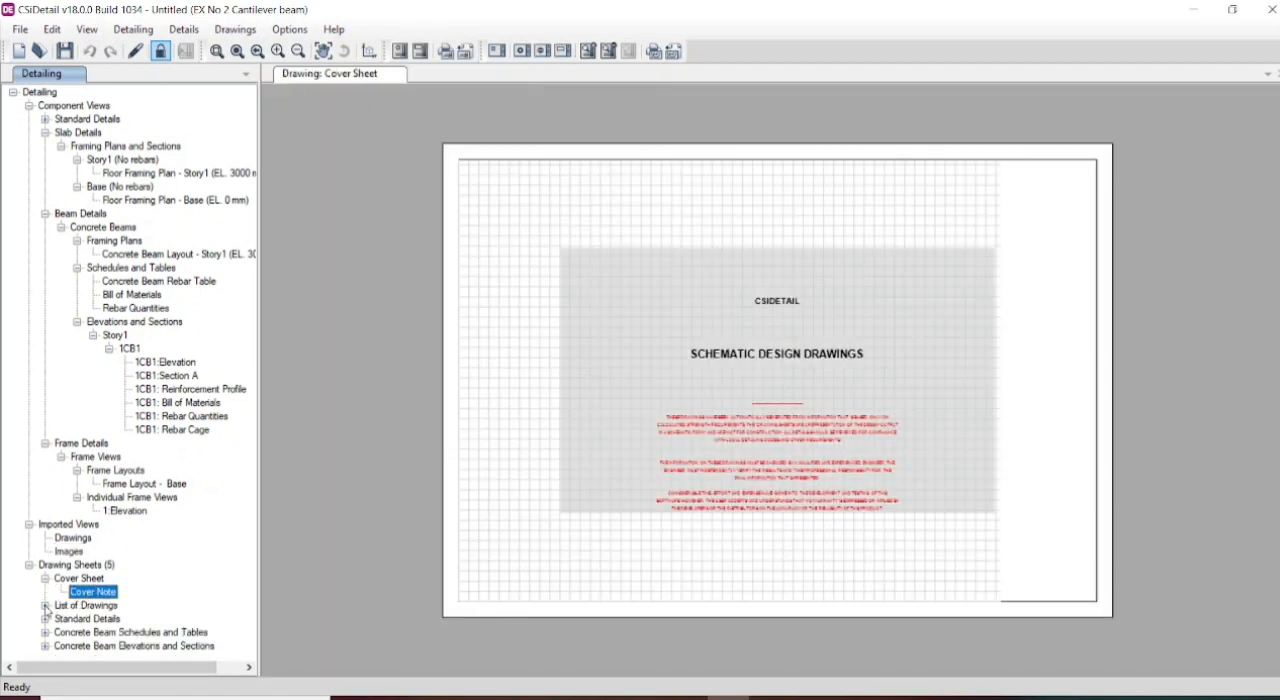
# - View the List of Drawings sheet and the Standard Details sheet with the typical concrete beam elevation
pyautogui.click(45, 605)
pyautogui.click(100, 619)
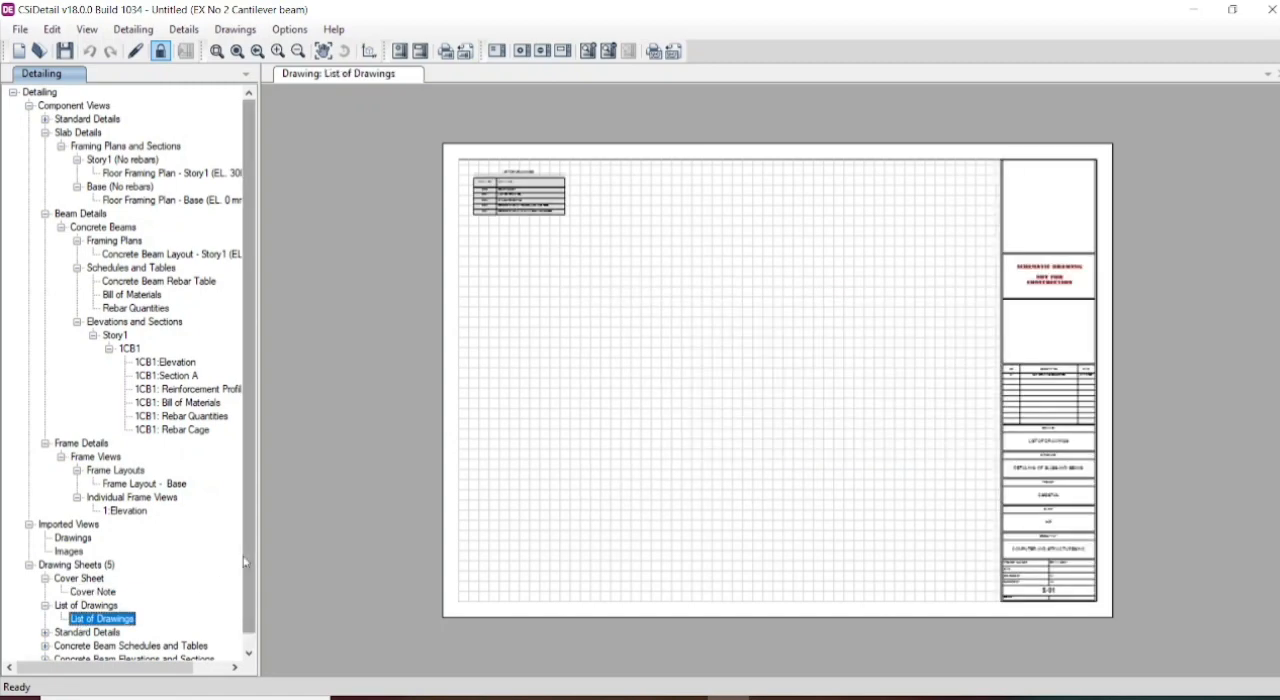
pyautogui.scroll(-1, 250, 566)
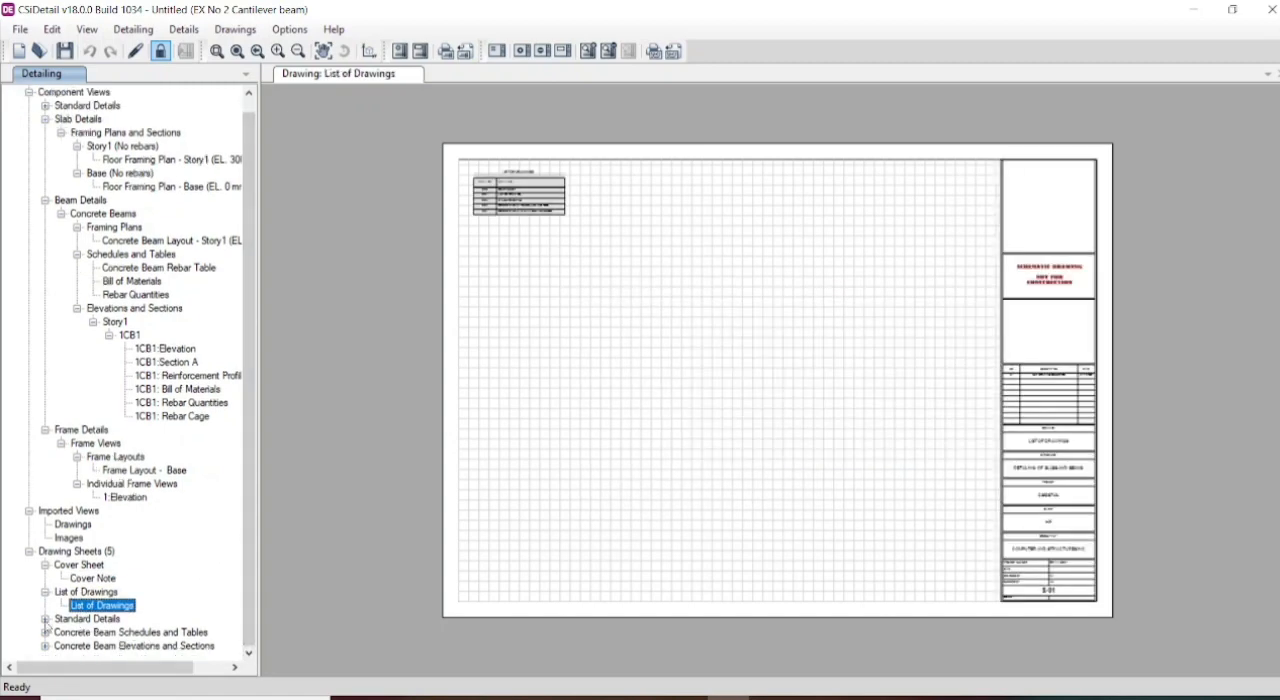
pyautogui.click(45, 620)
pyautogui.click(106, 632)
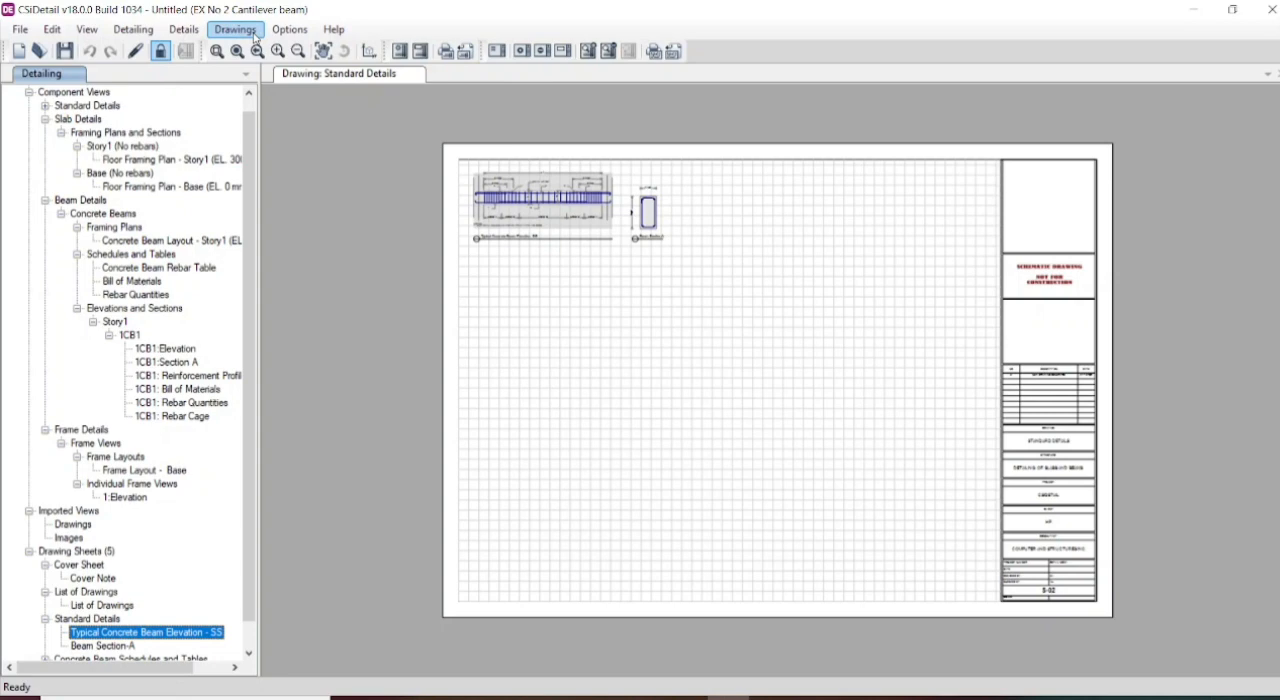
# - Preview printing the typical concrete beam elevation to PDF on A4 paper in landscape orientation, and leave without printing
pyautogui.click(445, 51)
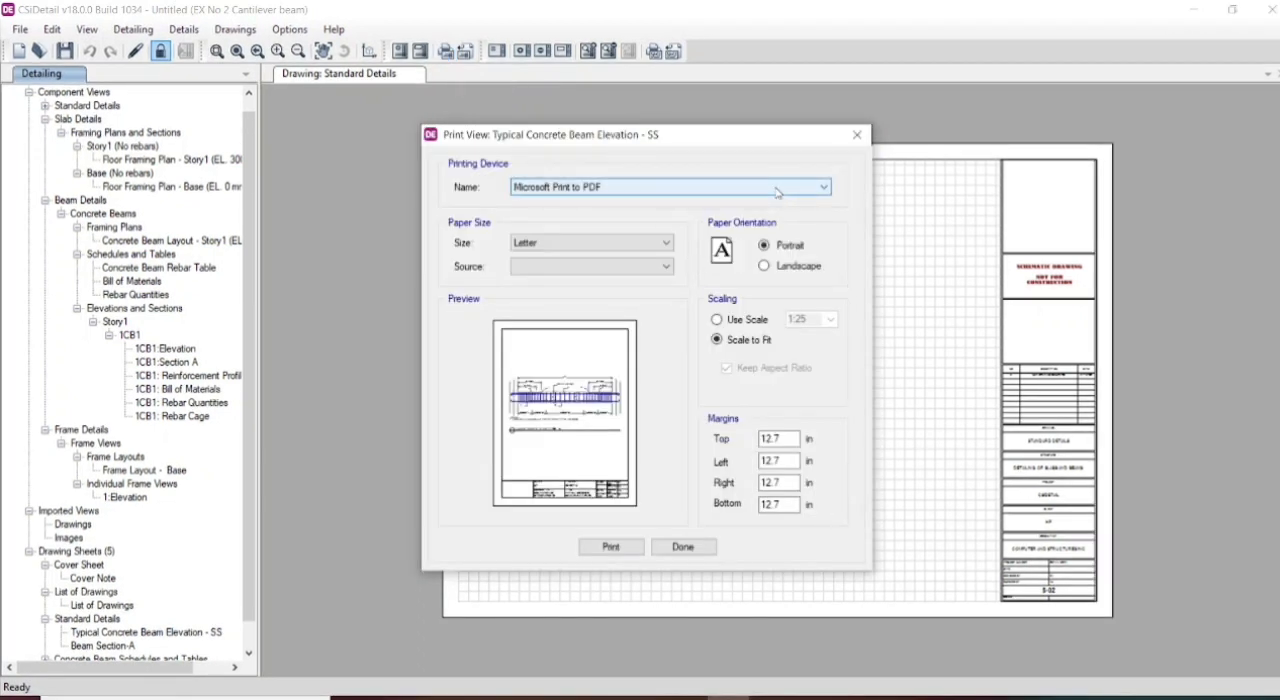
pyautogui.click(777, 192)
pyautogui.click(777, 192)
pyautogui.click(658, 244)
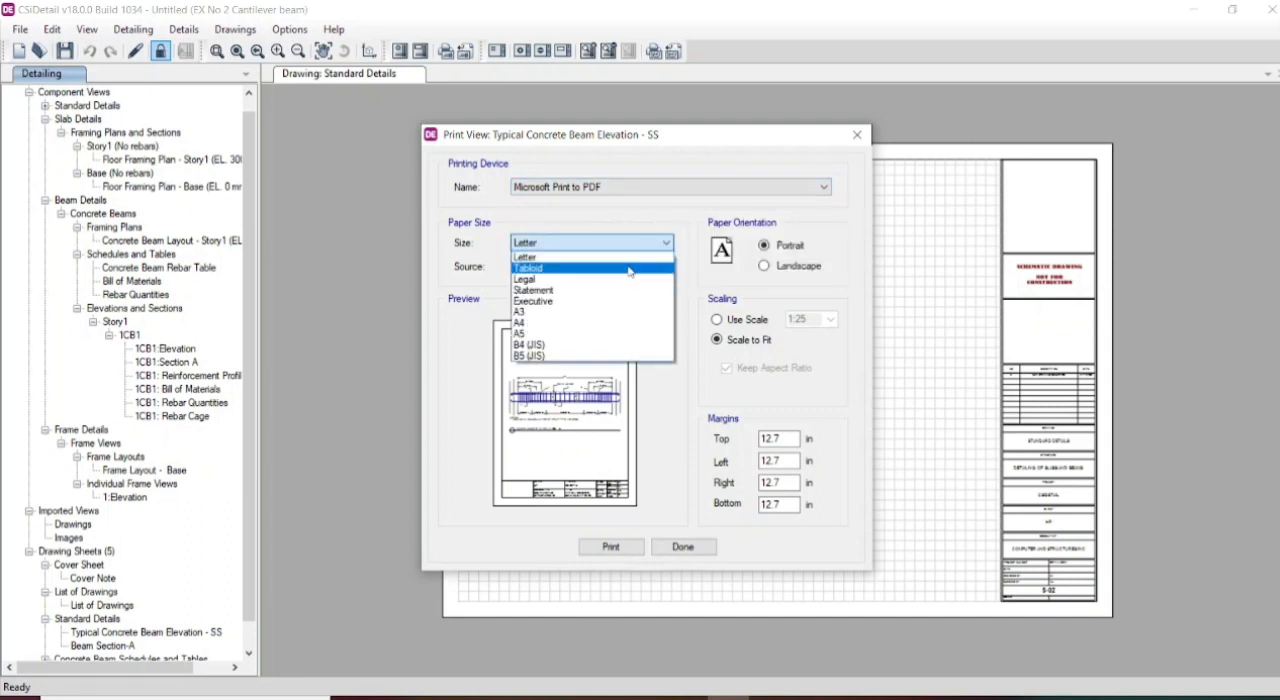
pyautogui.click(587, 326)
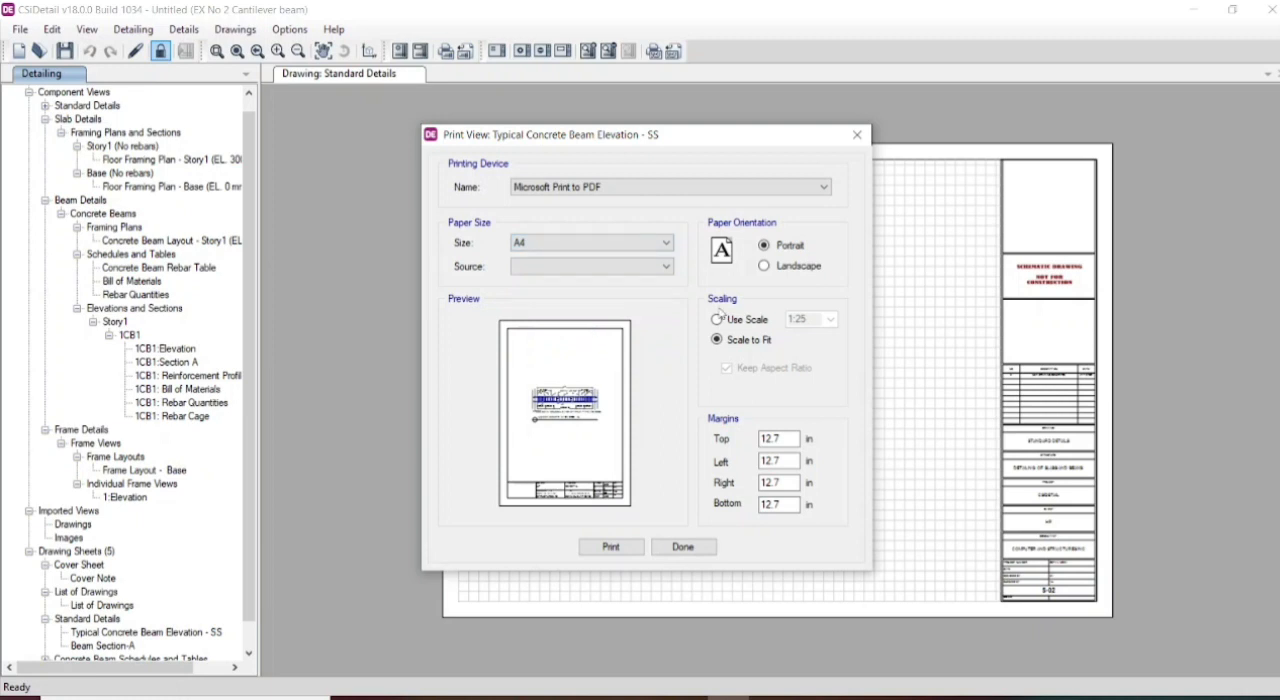
pyautogui.click(764, 266)
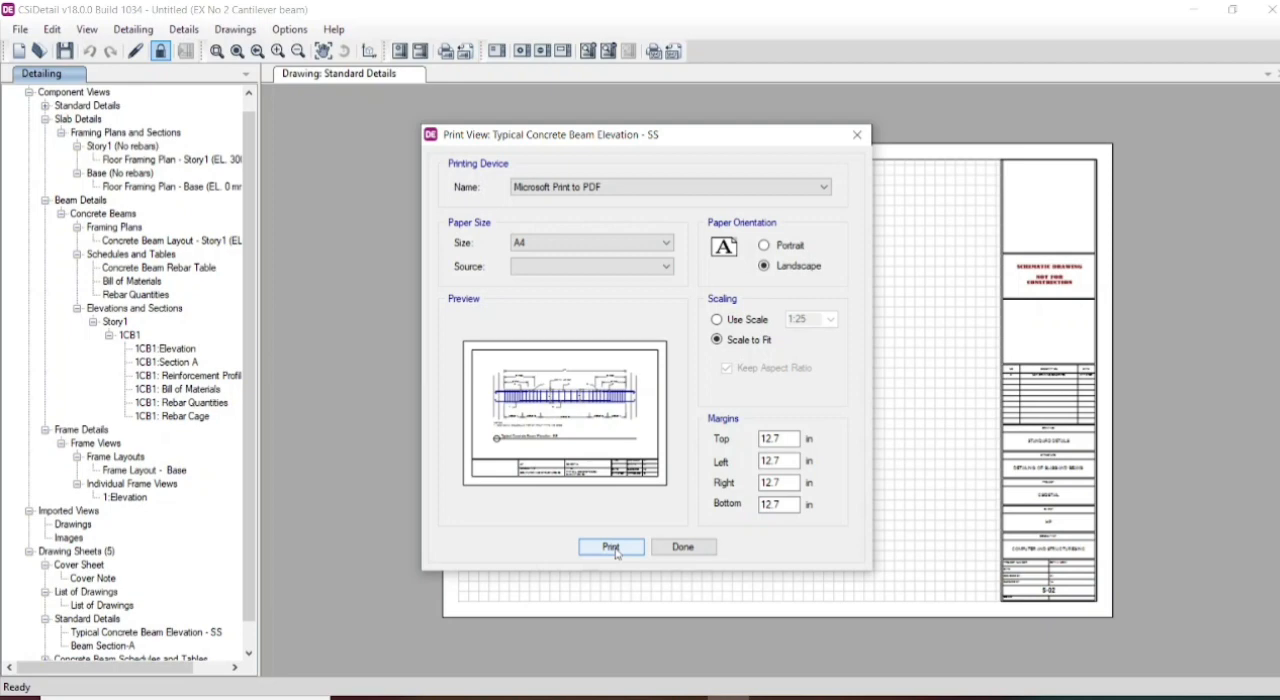
pyautogui.click(857, 136)
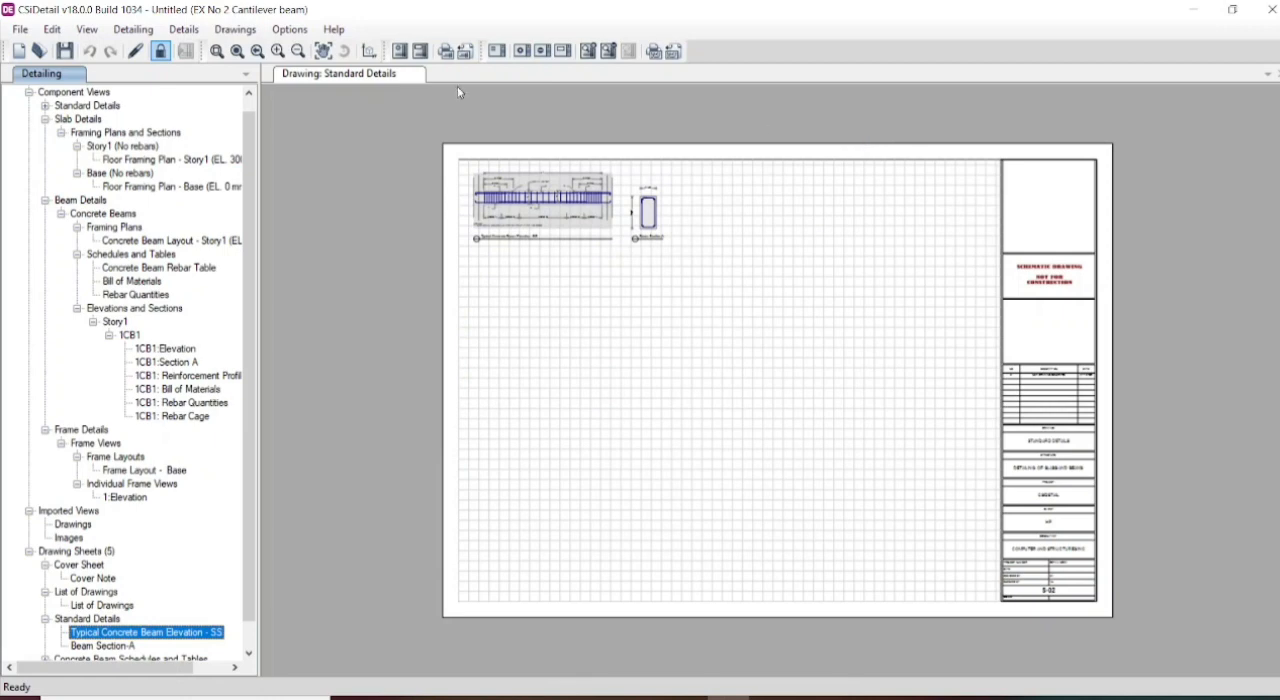
# - Set the scale of the 1CB1 elevation view to 1:15 on the Concrete Beam Elevations and Sections sheet
pyautogui.rightClick(665, 320)
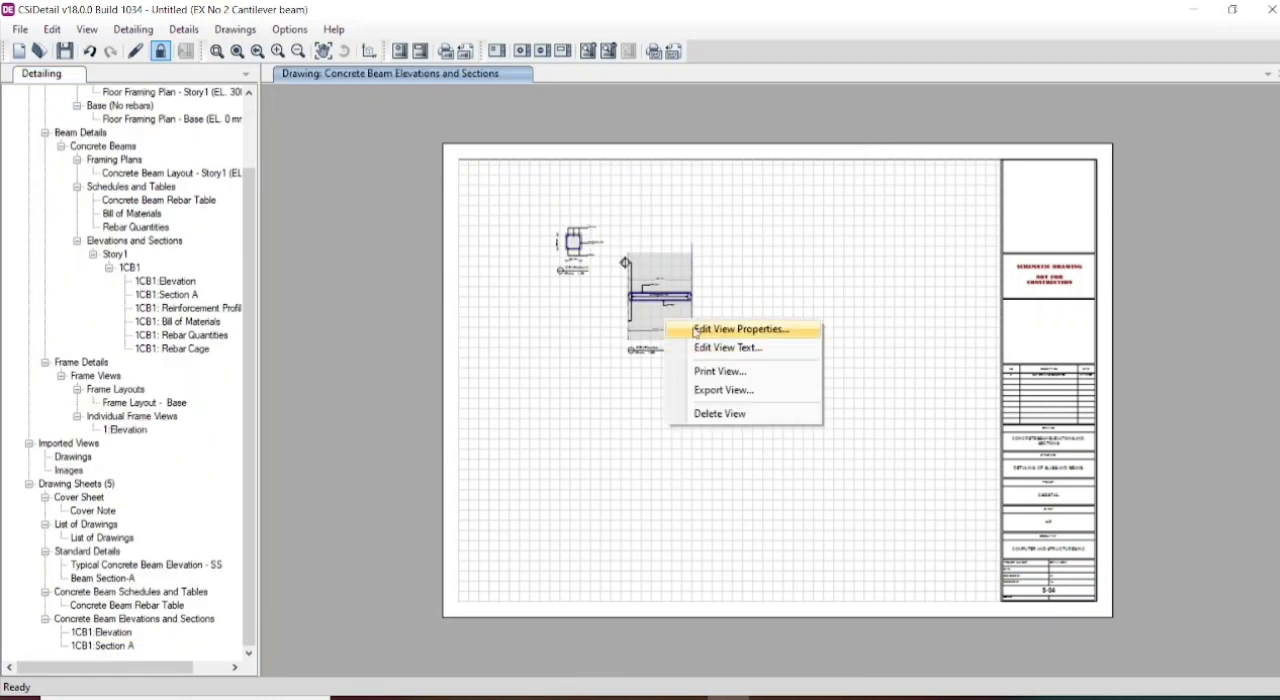
pyautogui.click(699, 330)
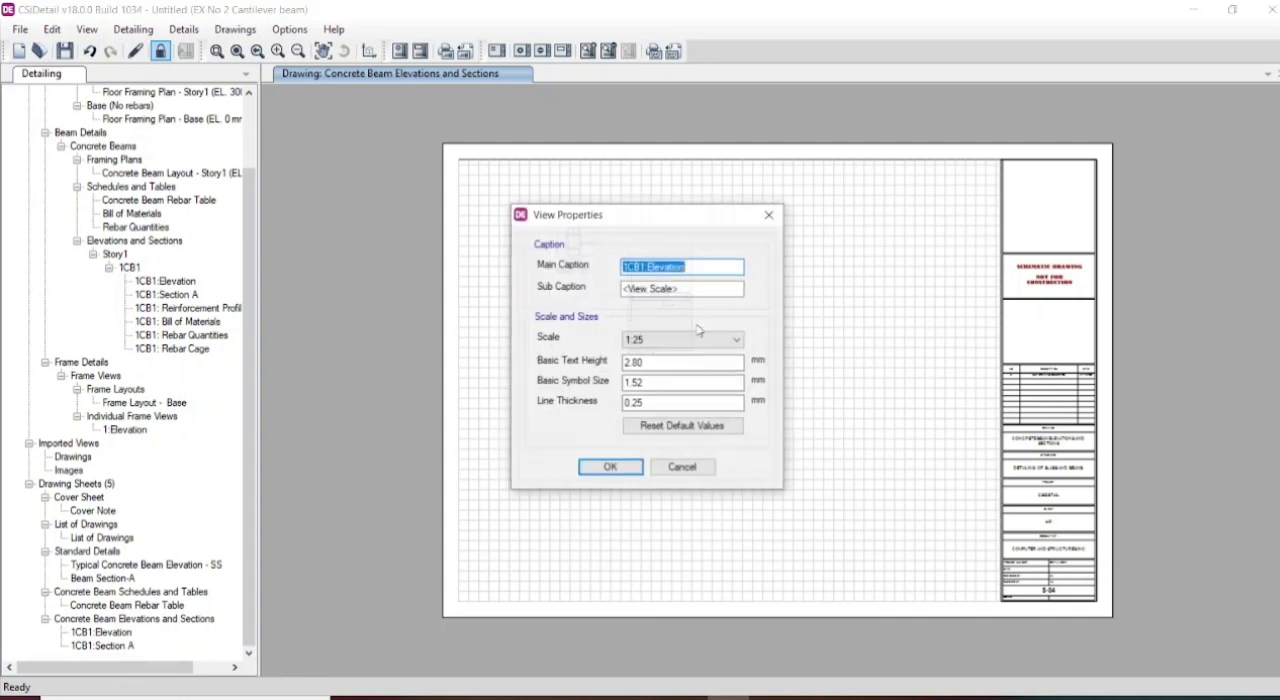
pyautogui.click(705, 340)
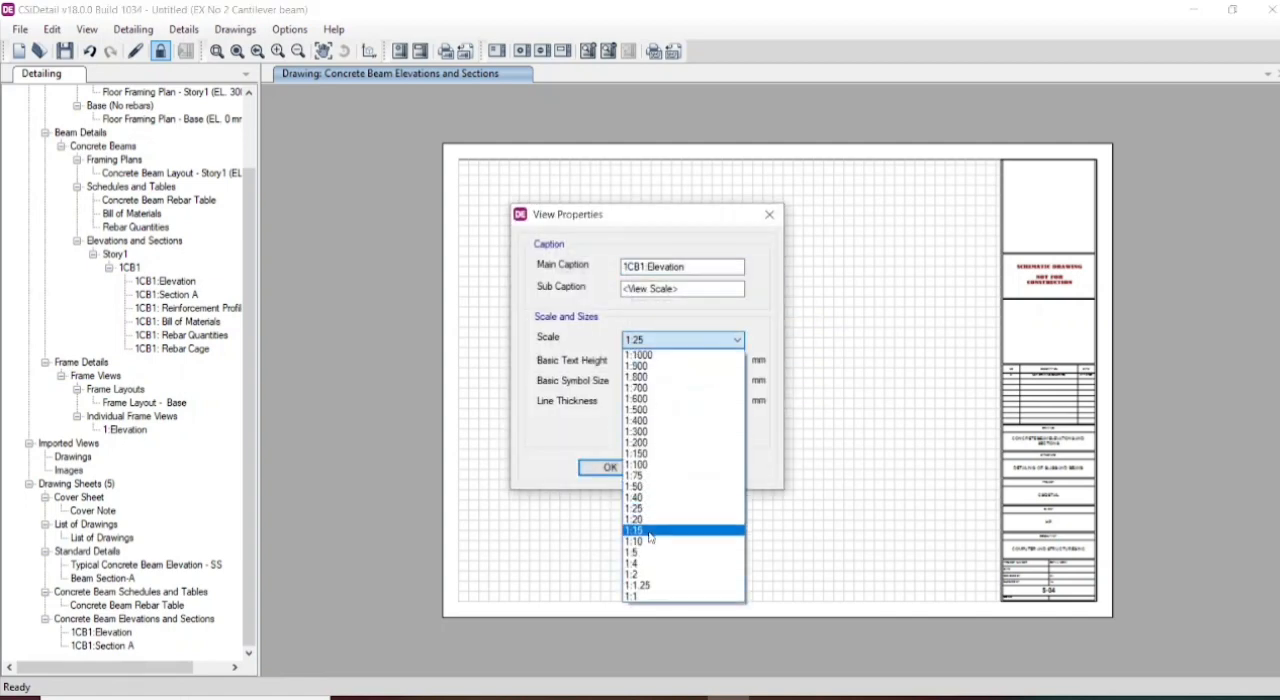
pyautogui.click(651, 531)
pyautogui.click(611, 468)
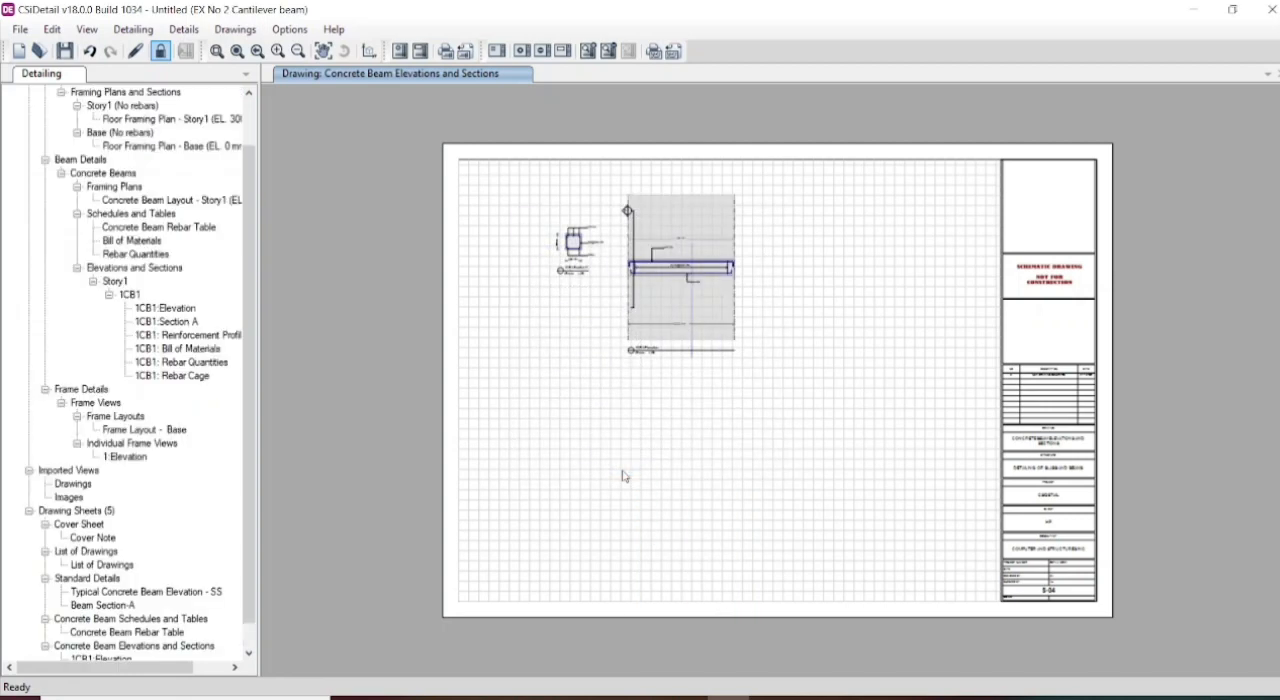
# - Set the 1CB1 elevation view's scale to 1:5 and move the view against the sheet's title block, clear of Section A
pyautogui.rightClick(673, 310)
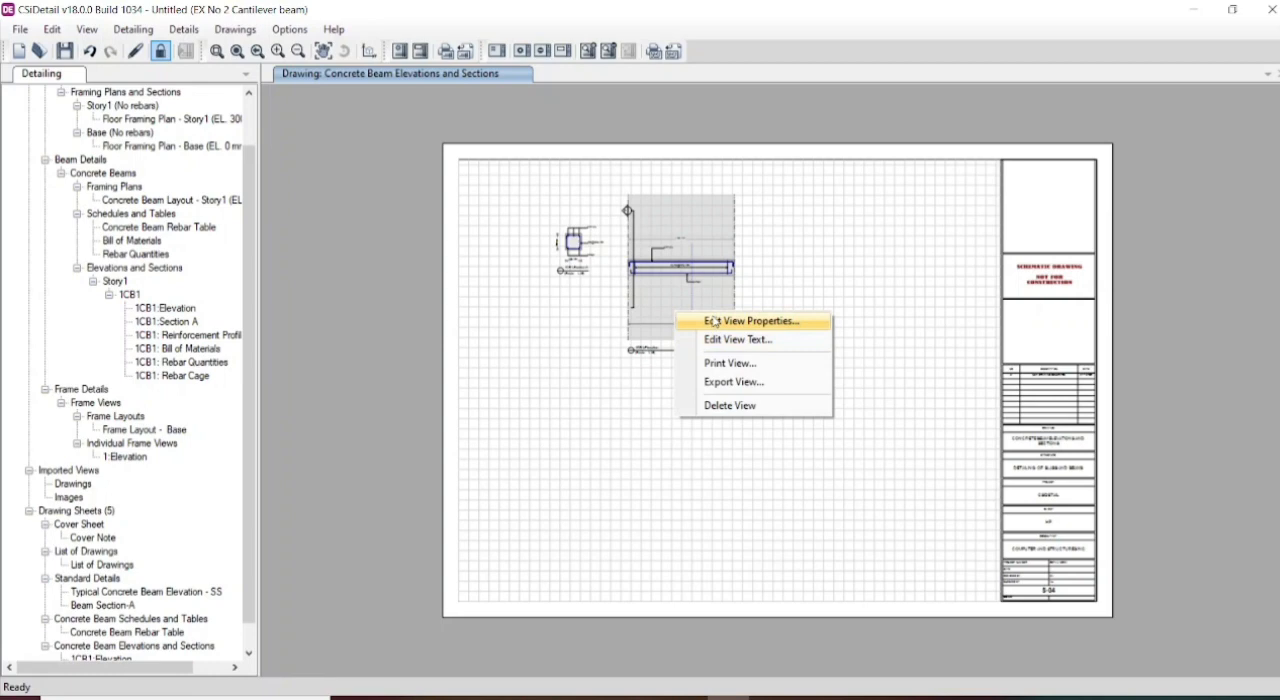
pyautogui.click(715, 321)
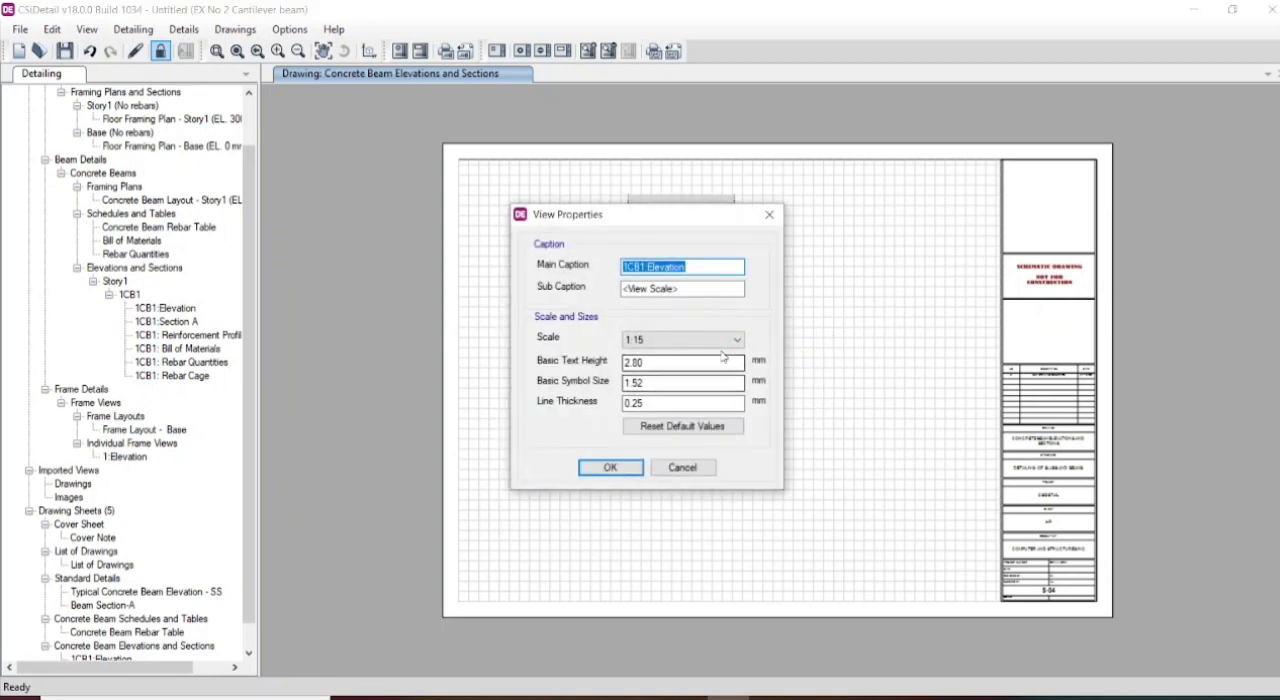
pyautogui.click(727, 346)
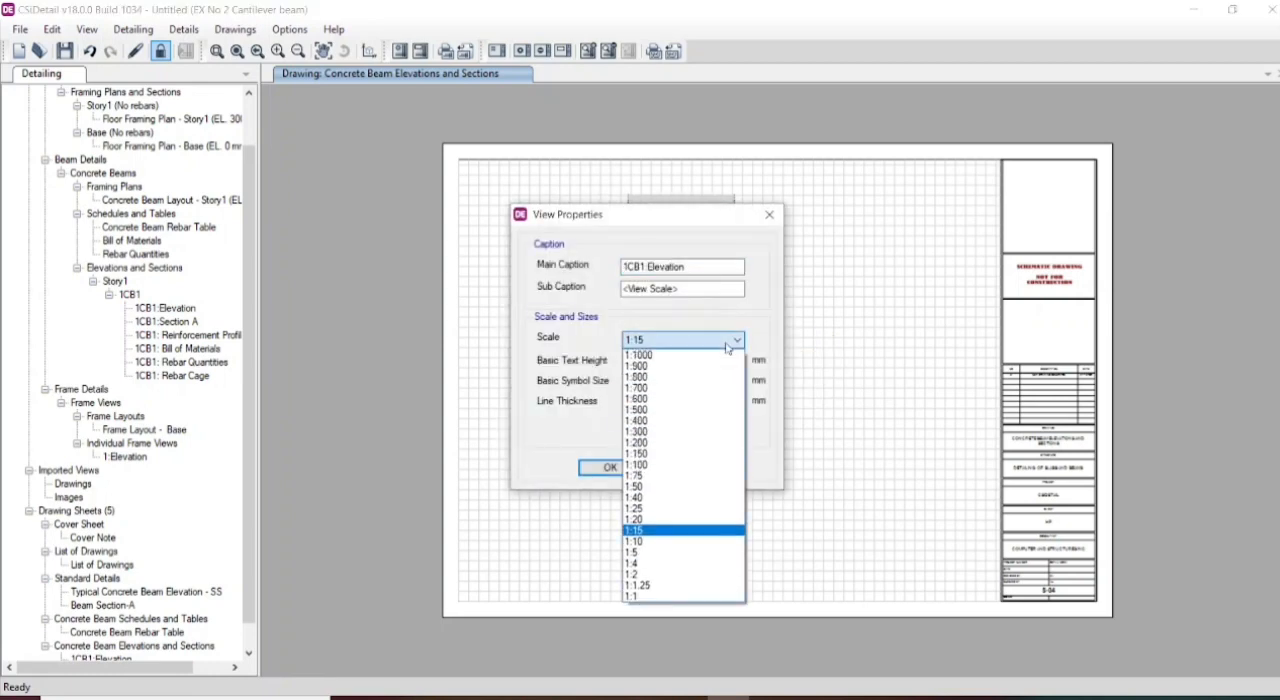
pyautogui.click(648, 553)
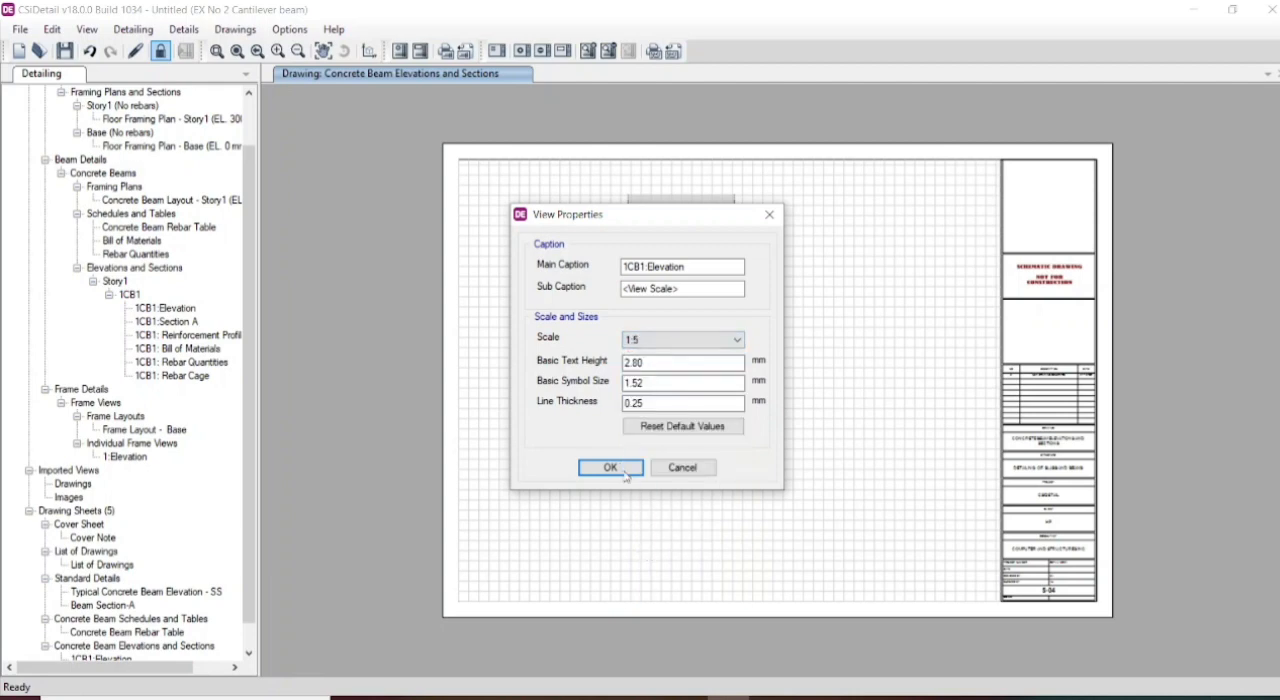
pyautogui.click(624, 469)
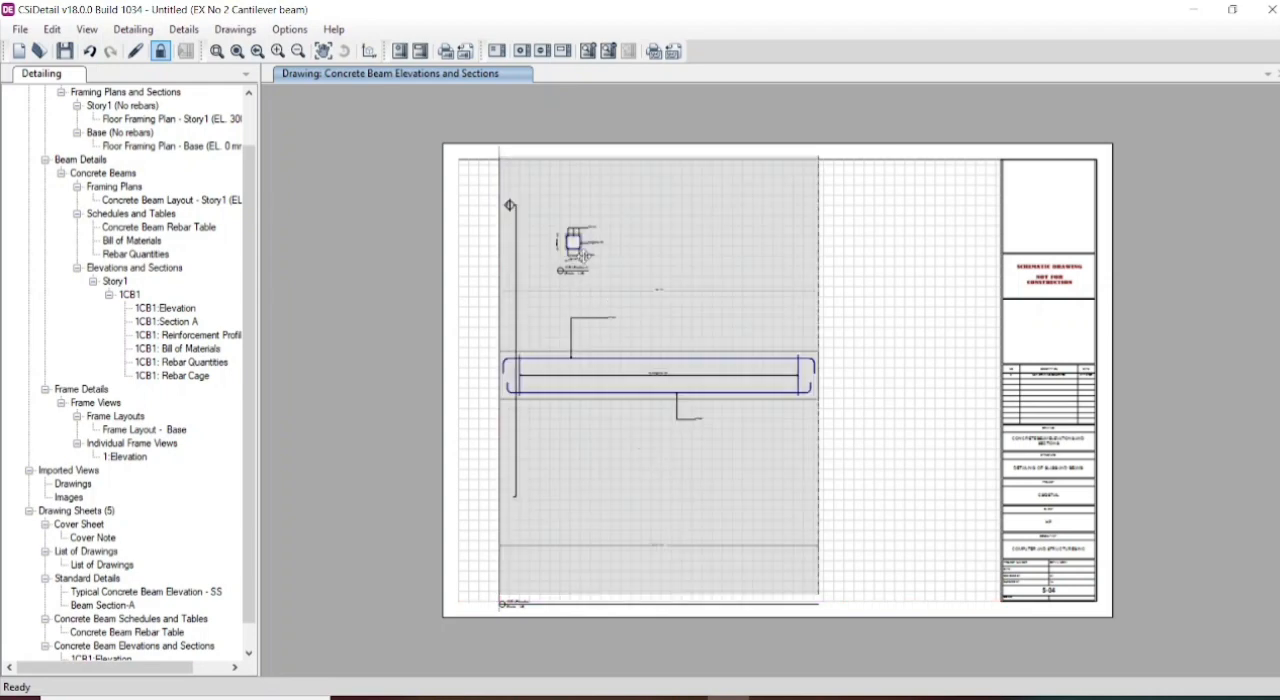
pyautogui.moveTo(584, 255); pyautogui.dragTo(761, 257)
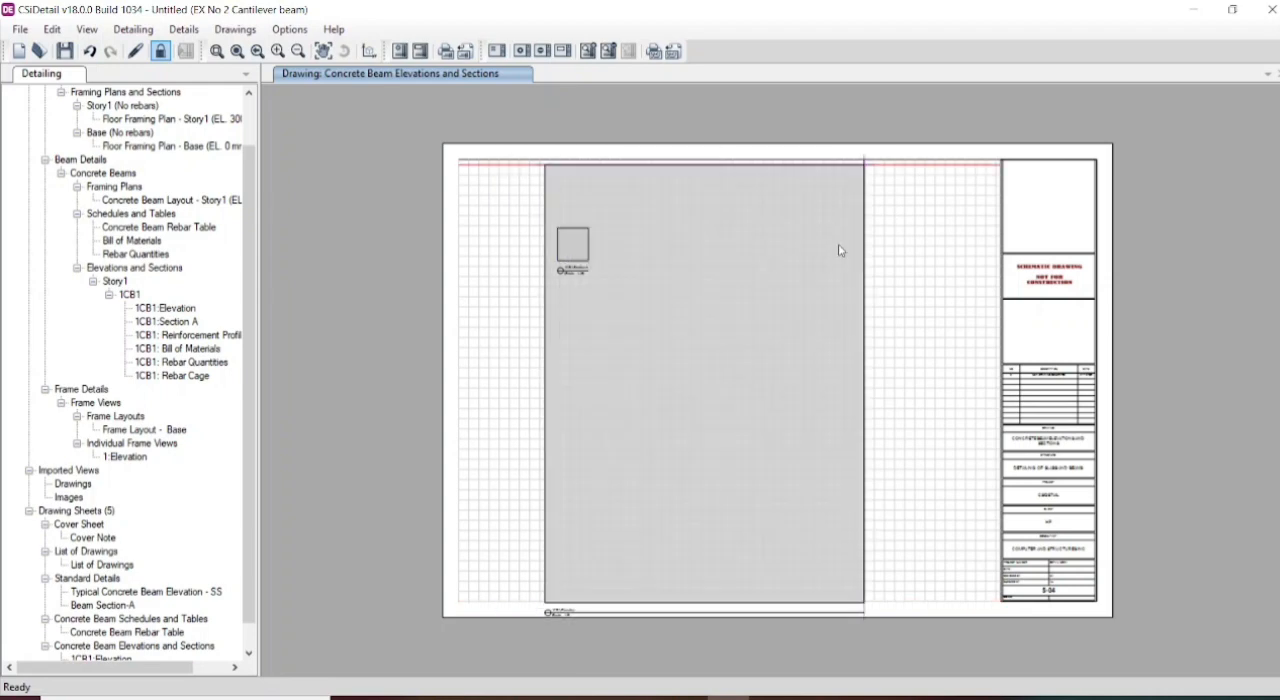
# - Set the 1CB1 Section A view's scale to 1:5 and place it beside the elevation, level with the beam
pyautogui.click(572, 243)
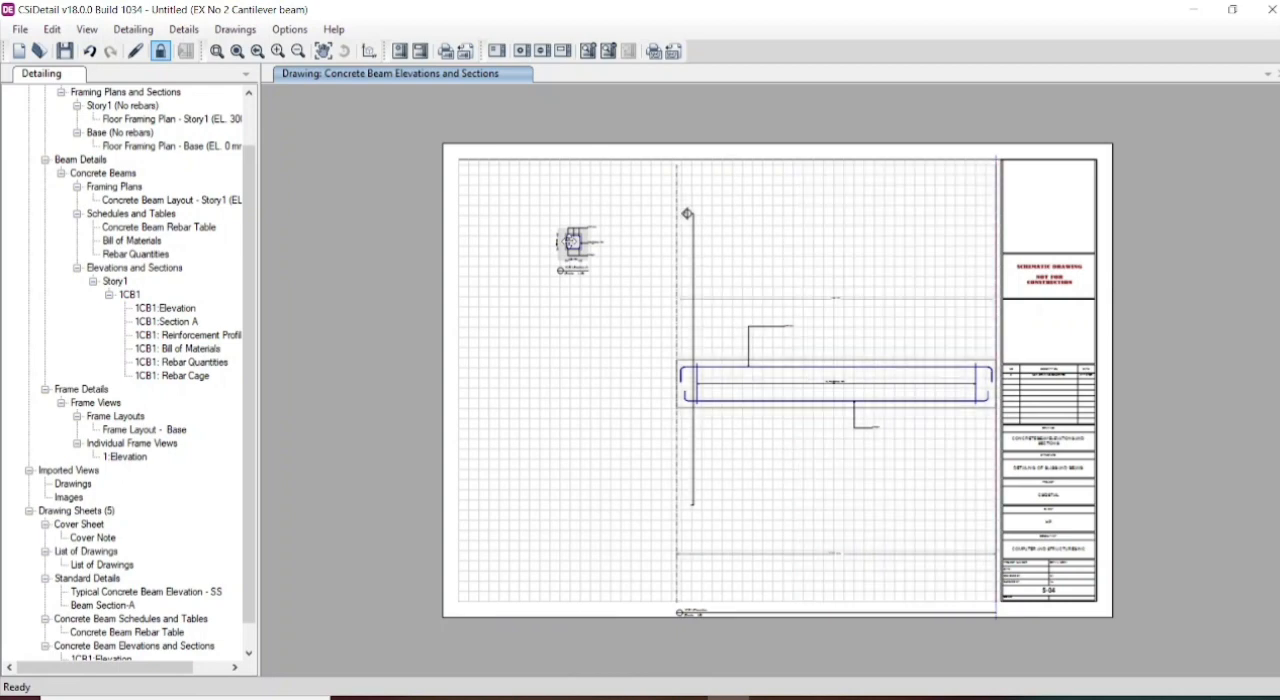
pyautogui.rightClick(572, 245)
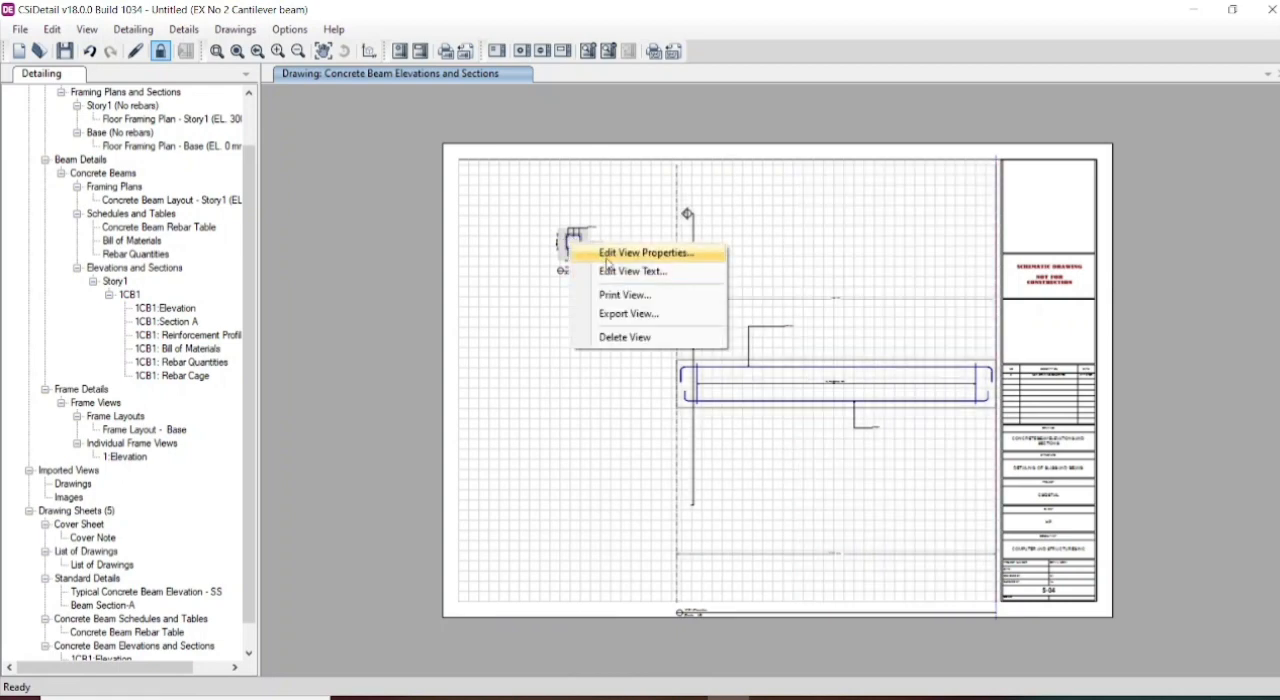
pyautogui.click(605, 253)
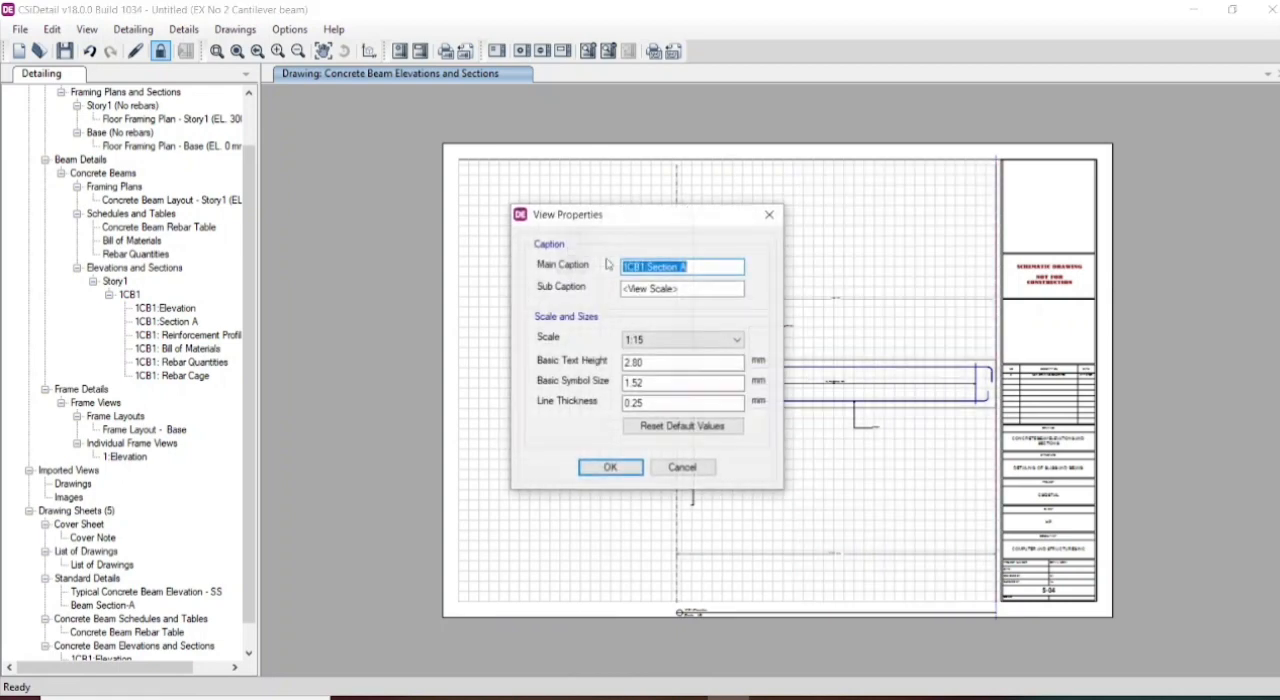
pyautogui.click(668, 339)
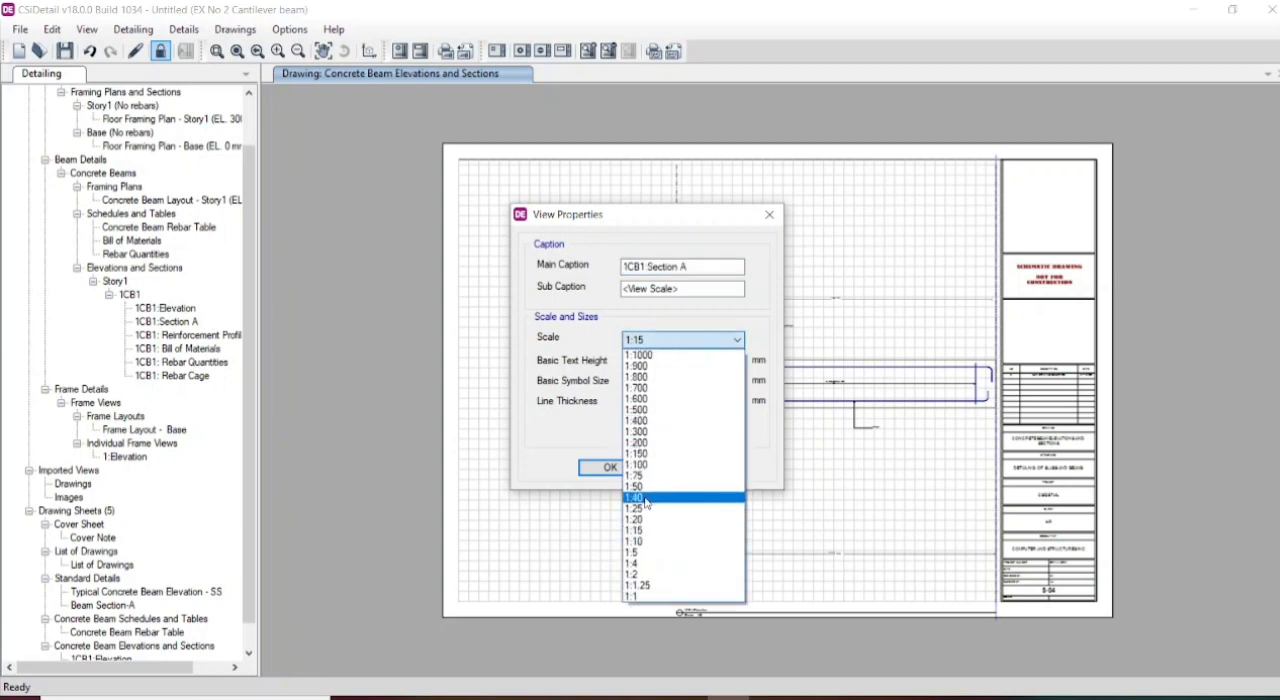
pyautogui.click(641, 553)
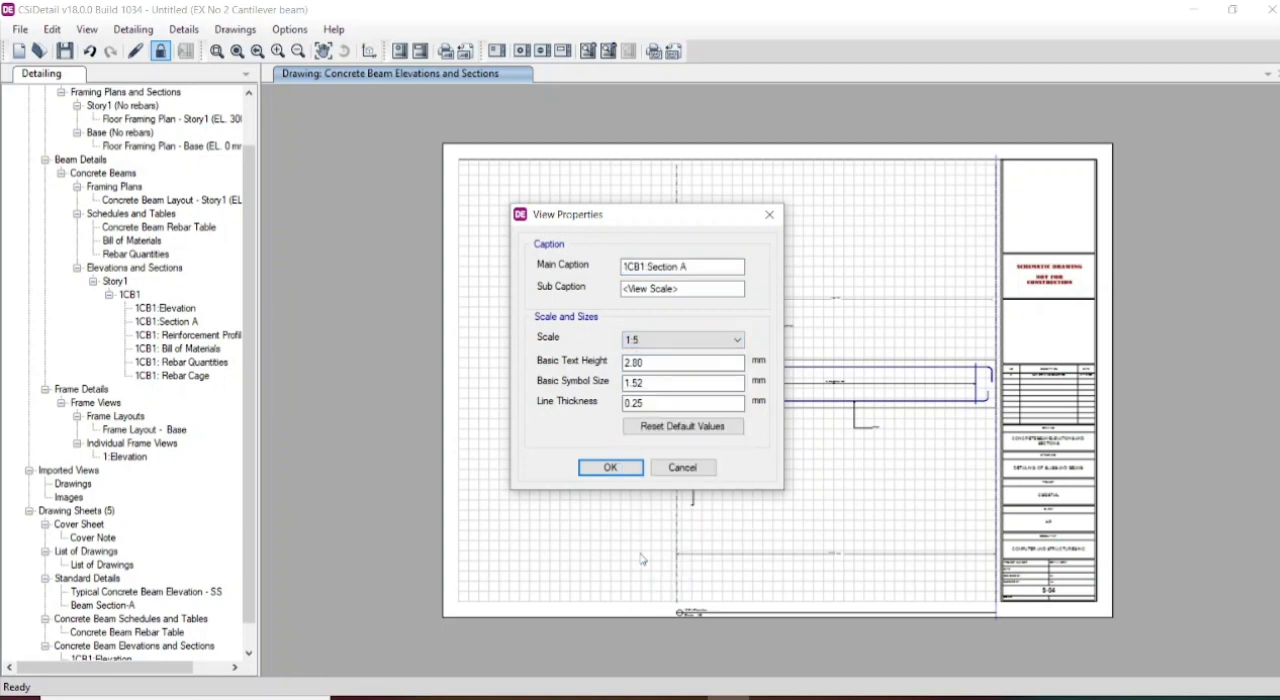
pyautogui.click(607, 469)
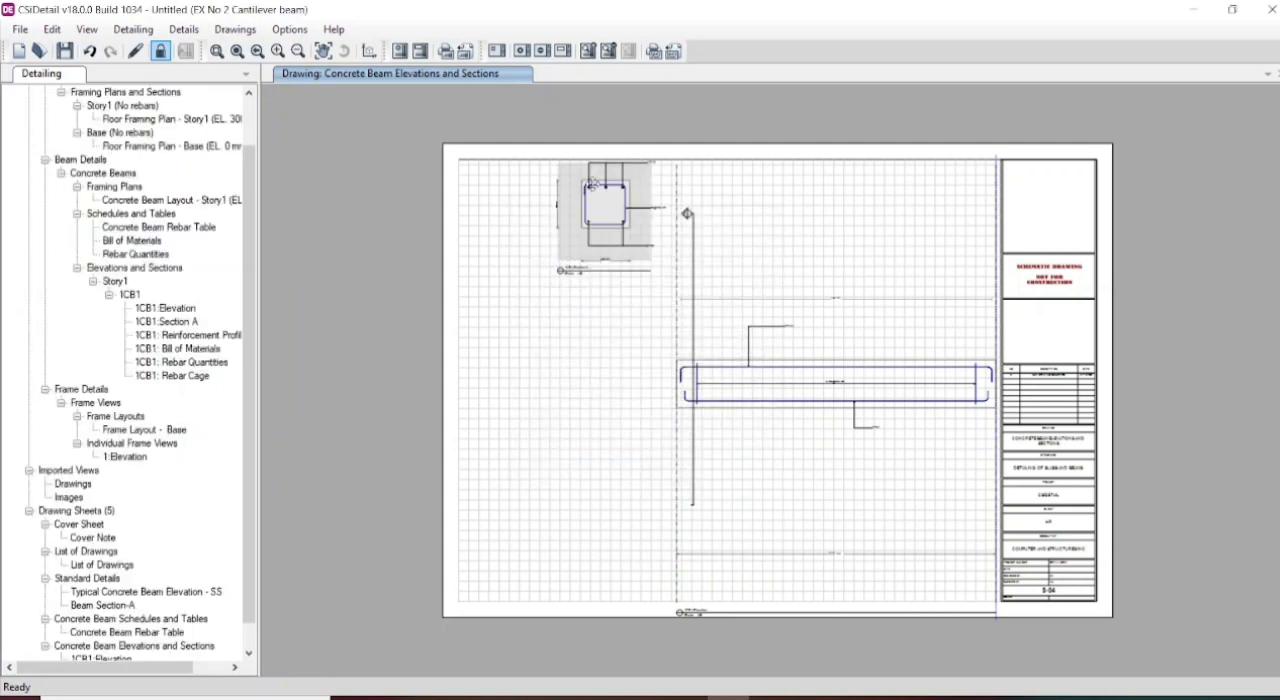
pyautogui.moveTo(591, 183); pyautogui.dragTo(532, 334)
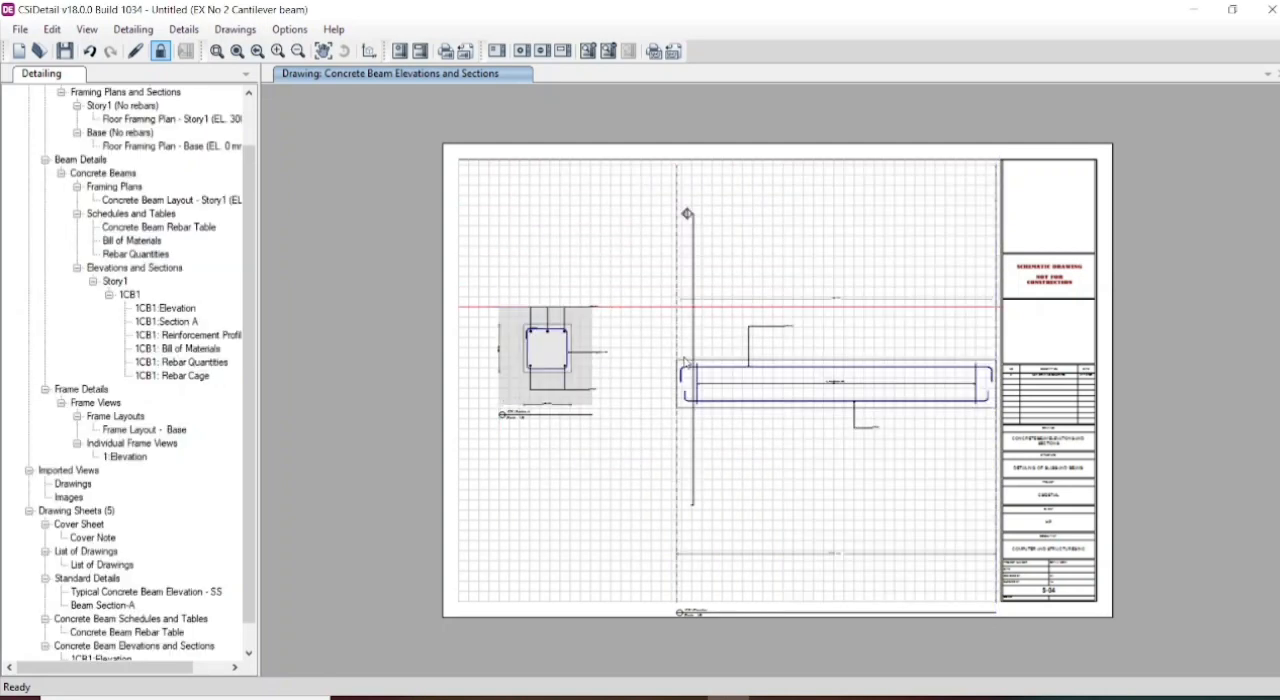
# - Move the 1CB1 elevation view away from the sheet's title block, closer to the Section A view
pyautogui.moveTo(756, 366); pyautogui.dragTo(711, 353)
pyautogui.click(553, 361)
pyautogui.rightClick(551, 362)
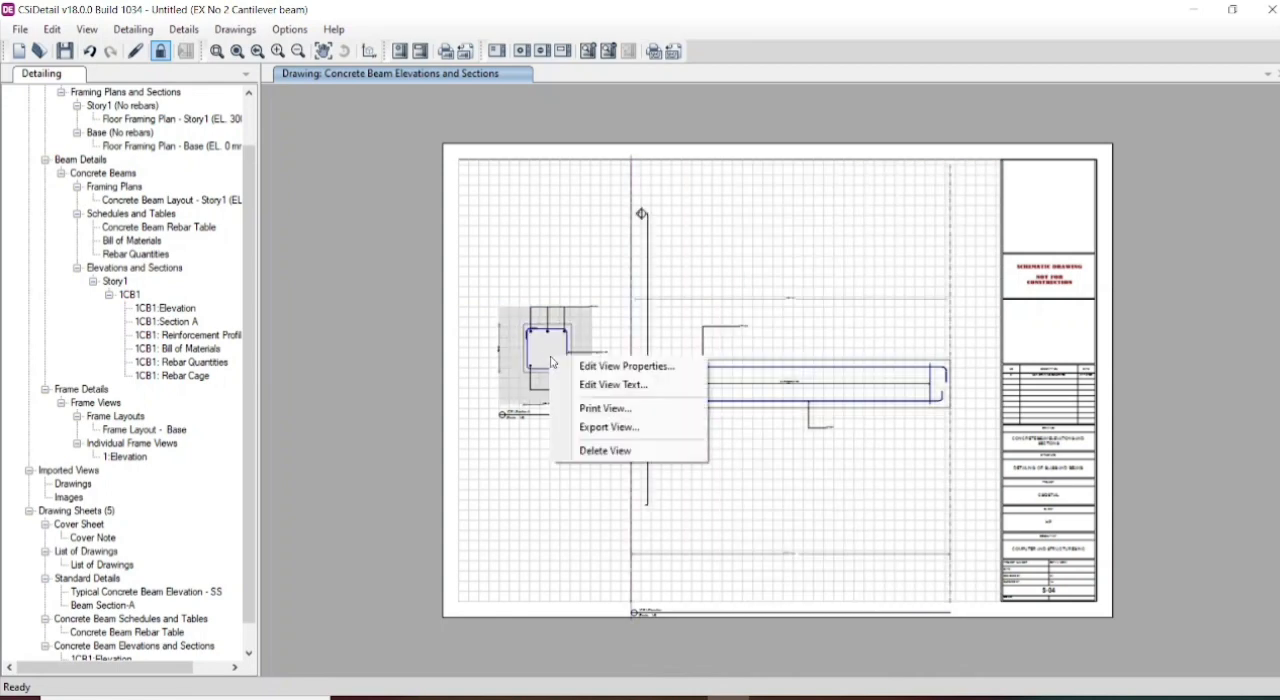
pyautogui.click(574, 387)
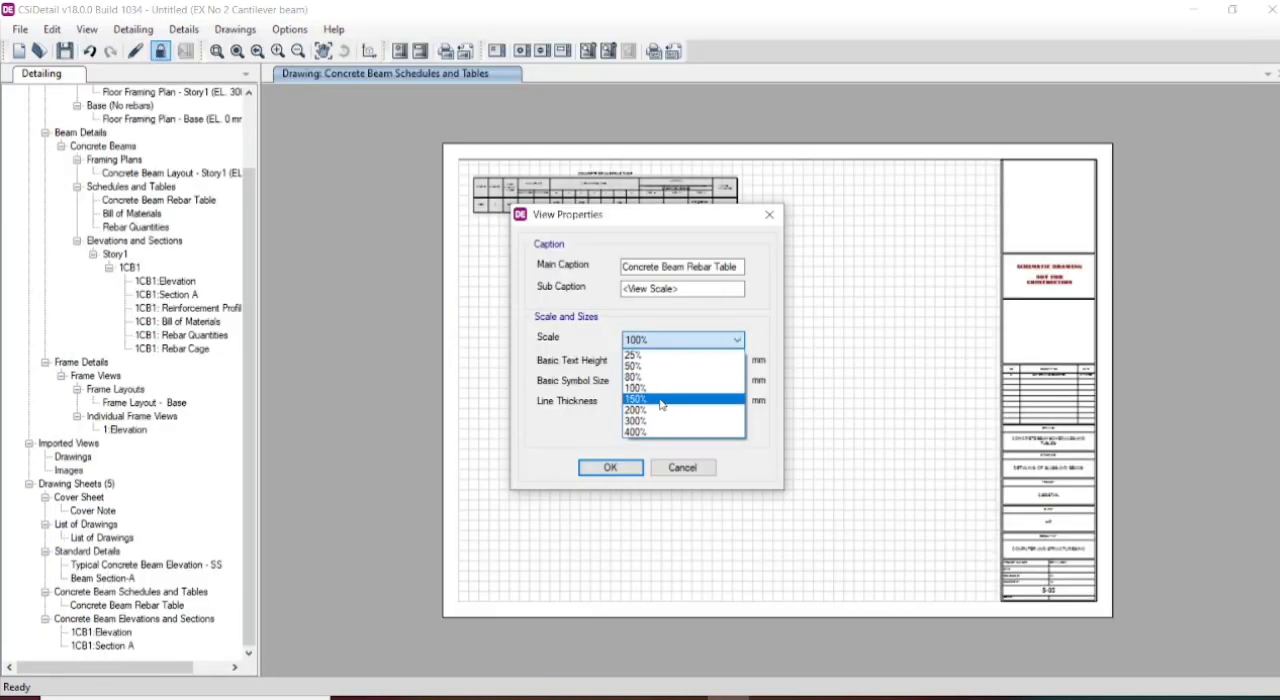
# - Set the Concrete Beam Rebar Table view's scale to 200% and move the table inside the sheet border, clear of the title block
pyautogui.click(658, 409)
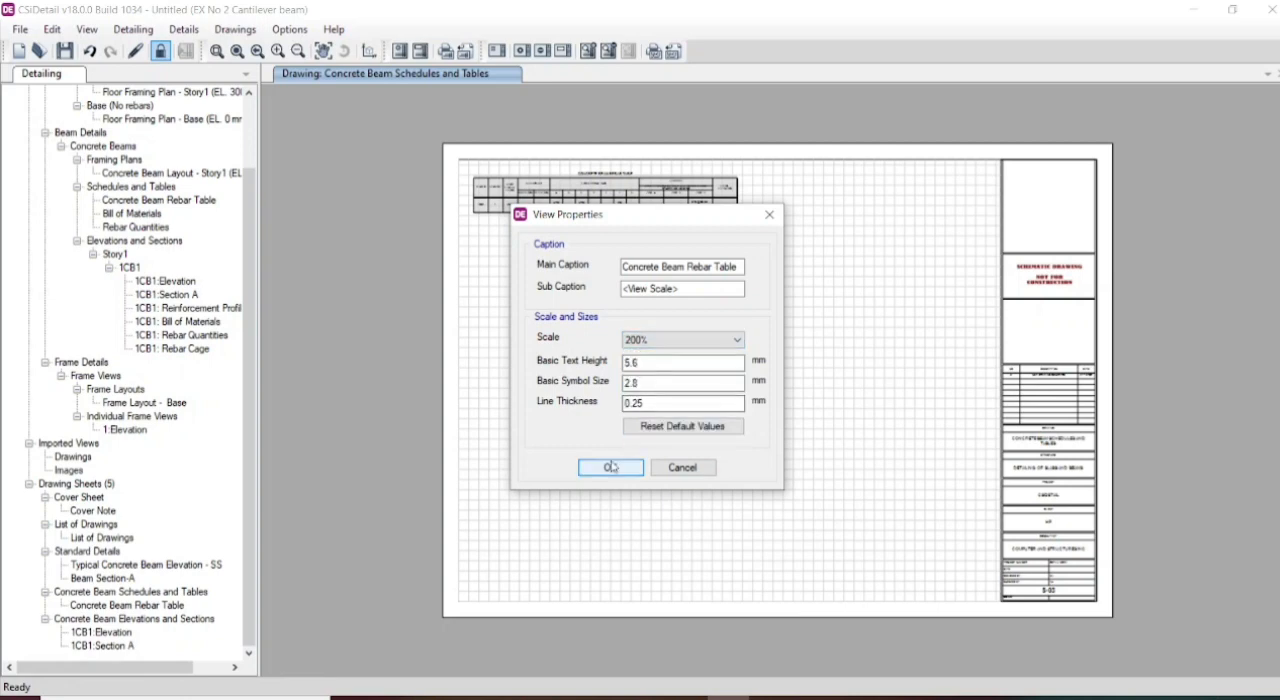
pyautogui.click(611, 466)
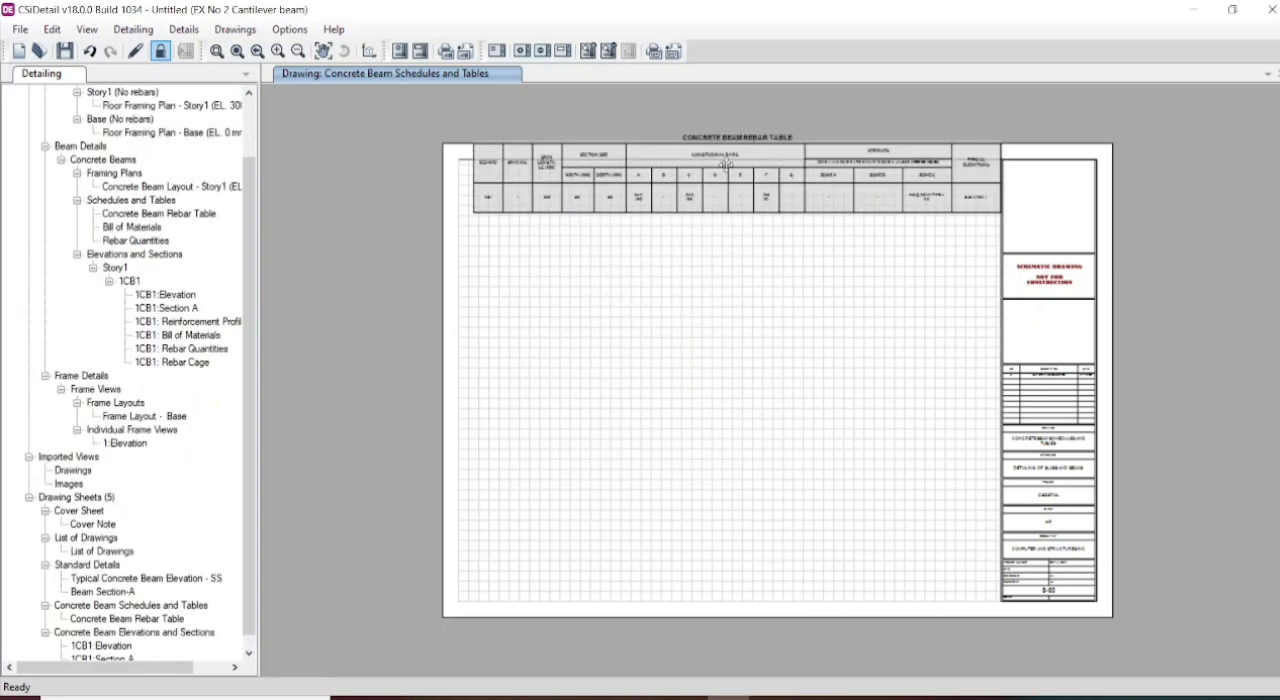
pyautogui.moveTo(711, 193); pyautogui.dragTo(703, 243)
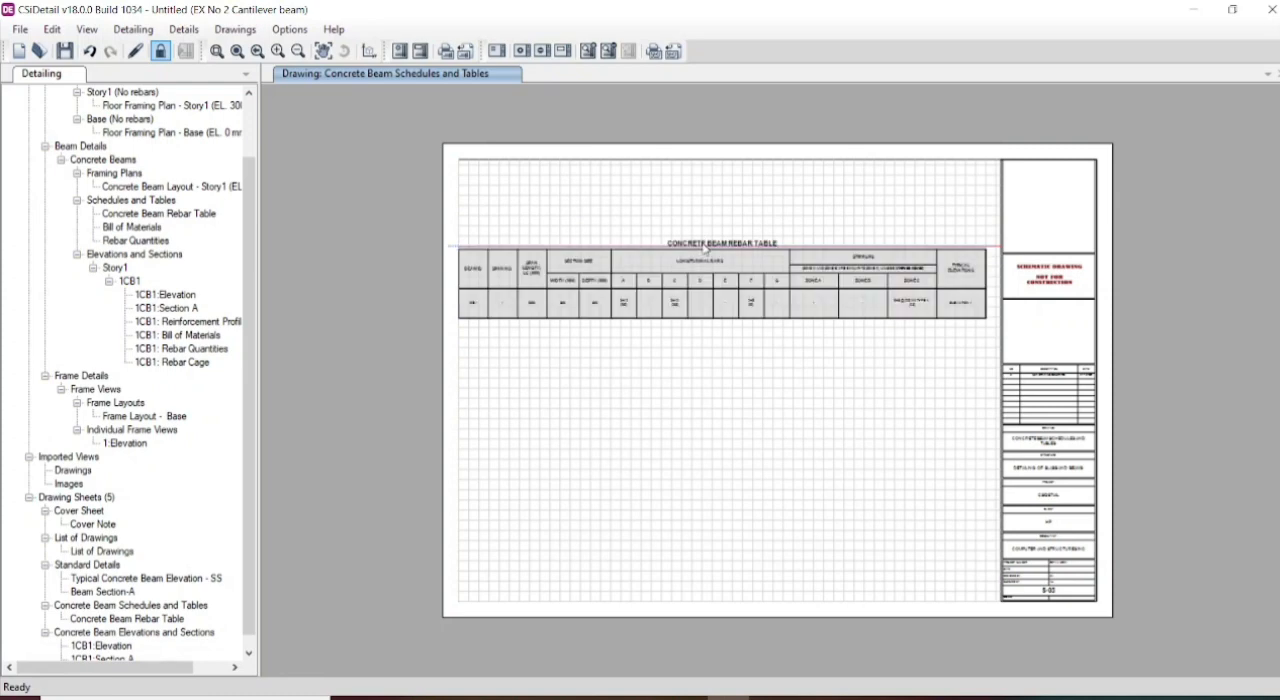
pyautogui.click(658, 377)
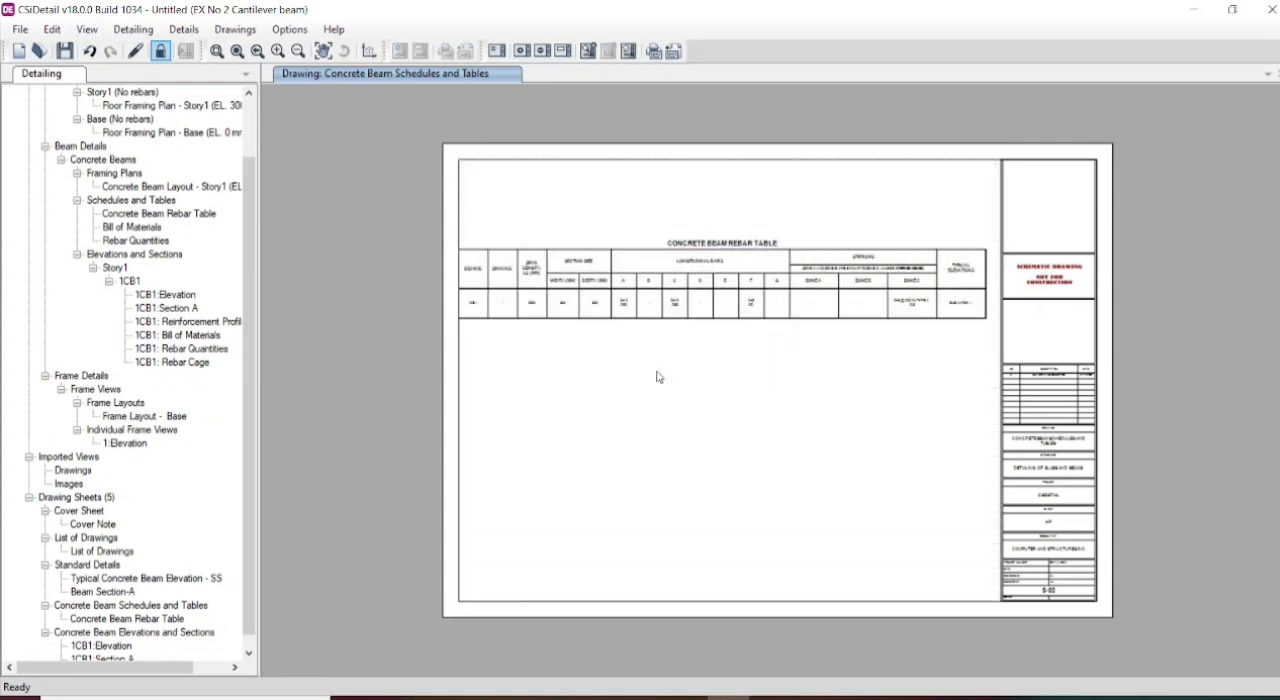
pyautogui.click(622, 308)
pyautogui.moveTo(622, 308); pyautogui.dragTo(632, 307)
pyautogui.click(638, 462)
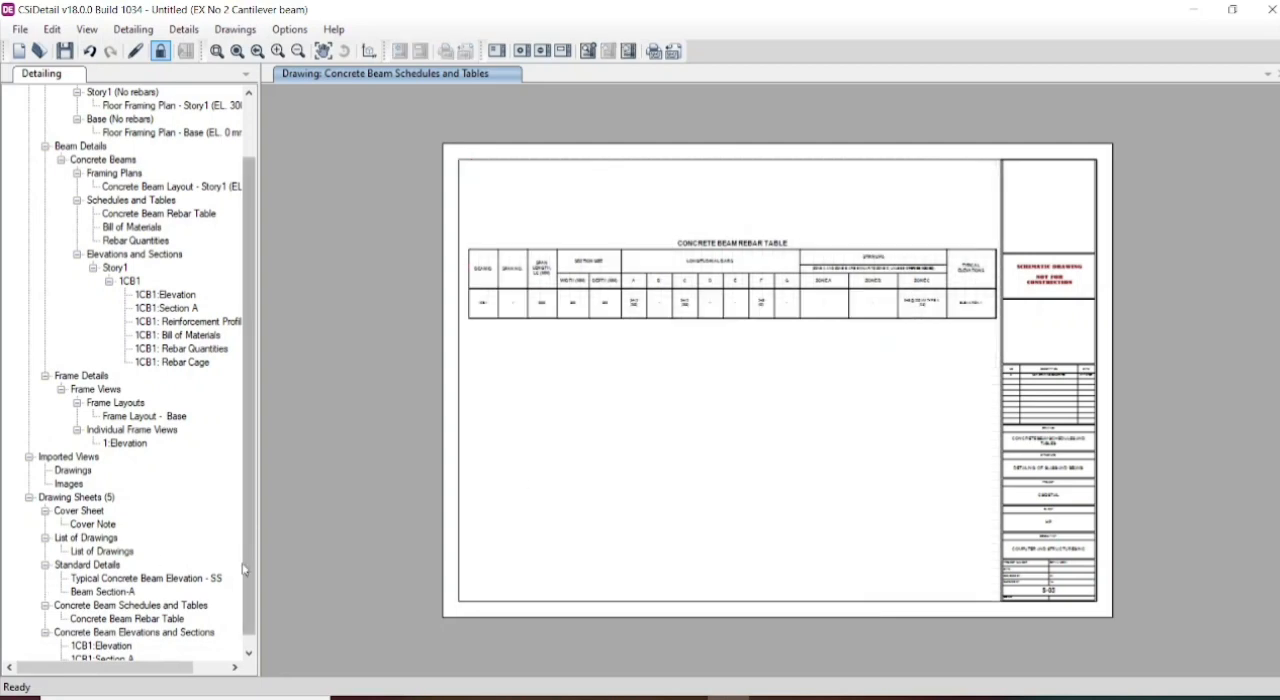
# - Change the scale of the typical concrete beam elevation on the Standard Details sheet to 1:10
pyautogui.moveTo(246, 568); pyautogui.dragTo(245, 584)
pyautogui.click(102, 578)
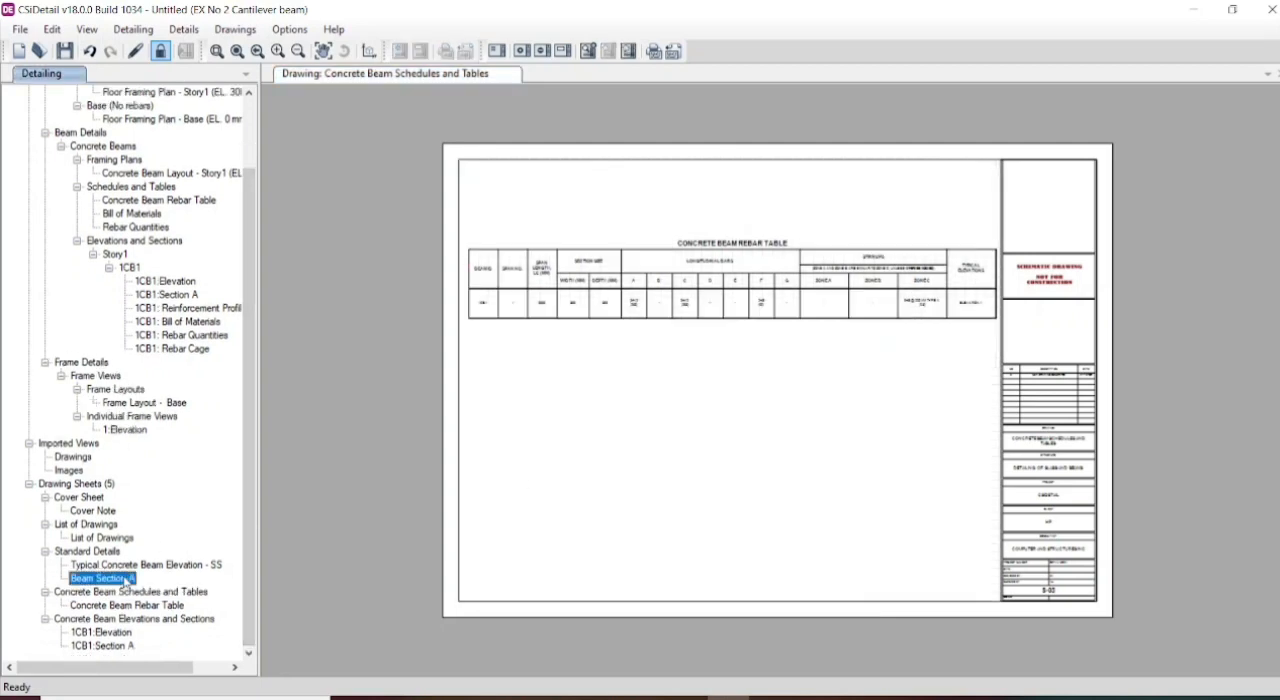
pyautogui.click(537, 201)
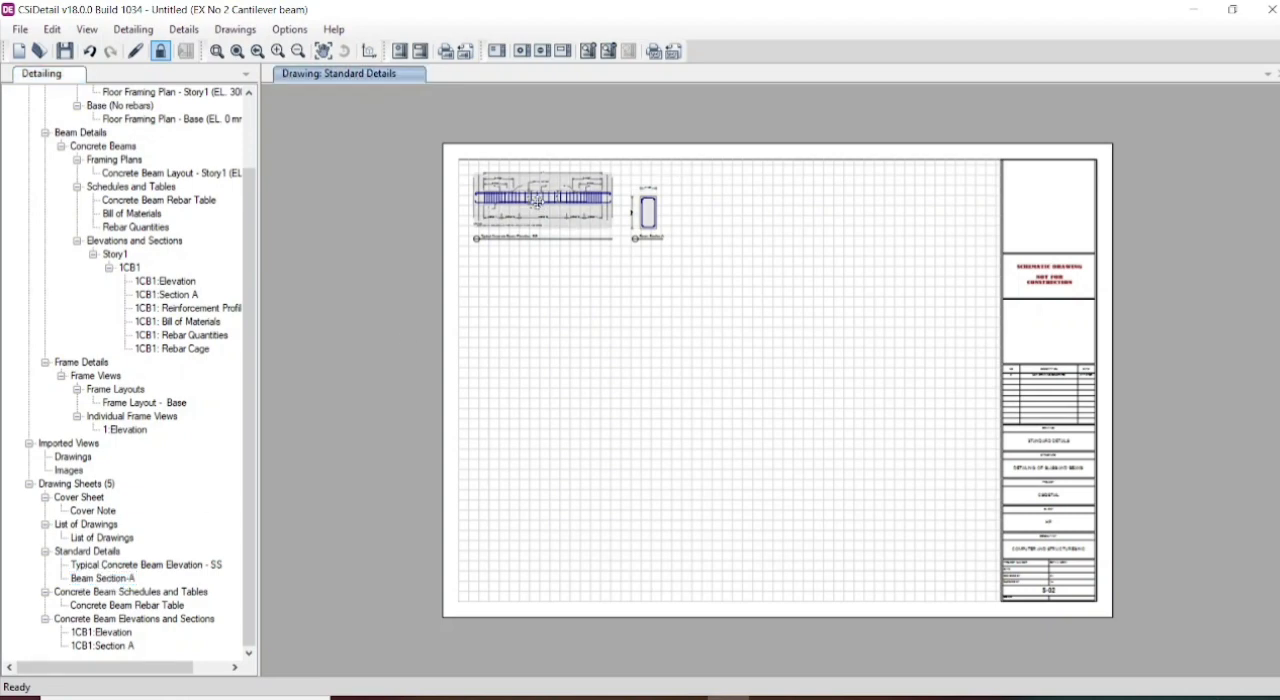
pyautogui.rightClick(537, 201)
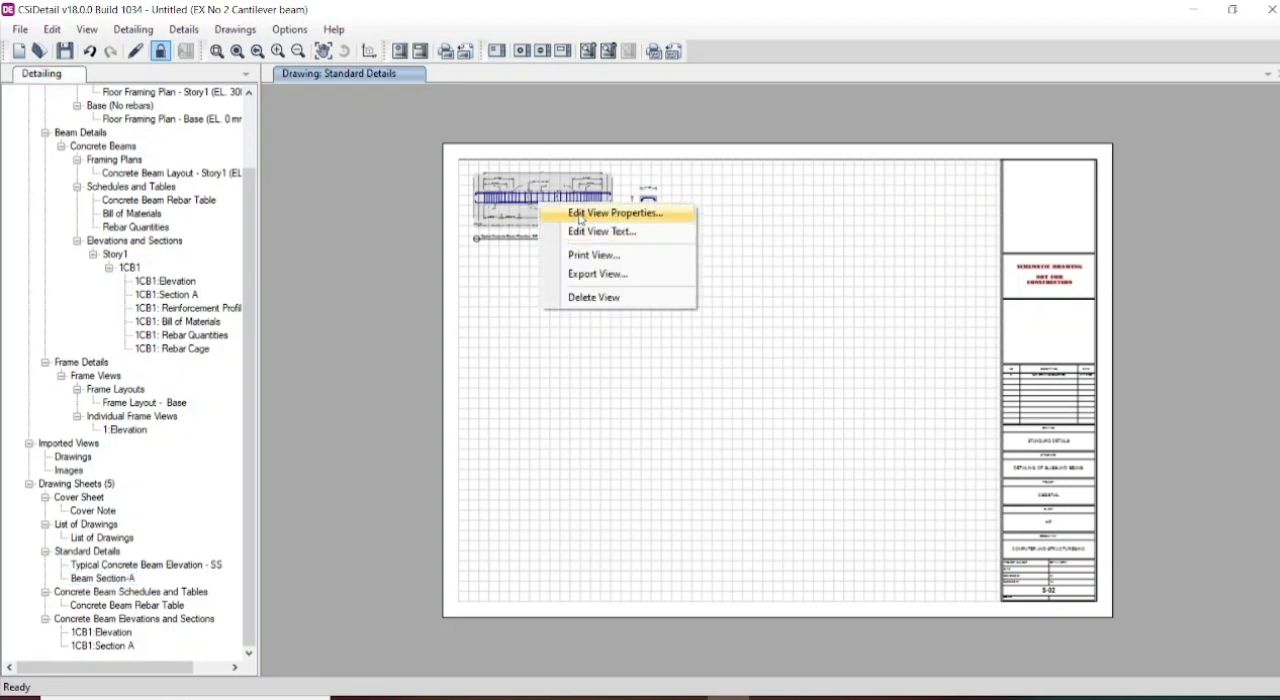
pyautogui.click(580, 215)
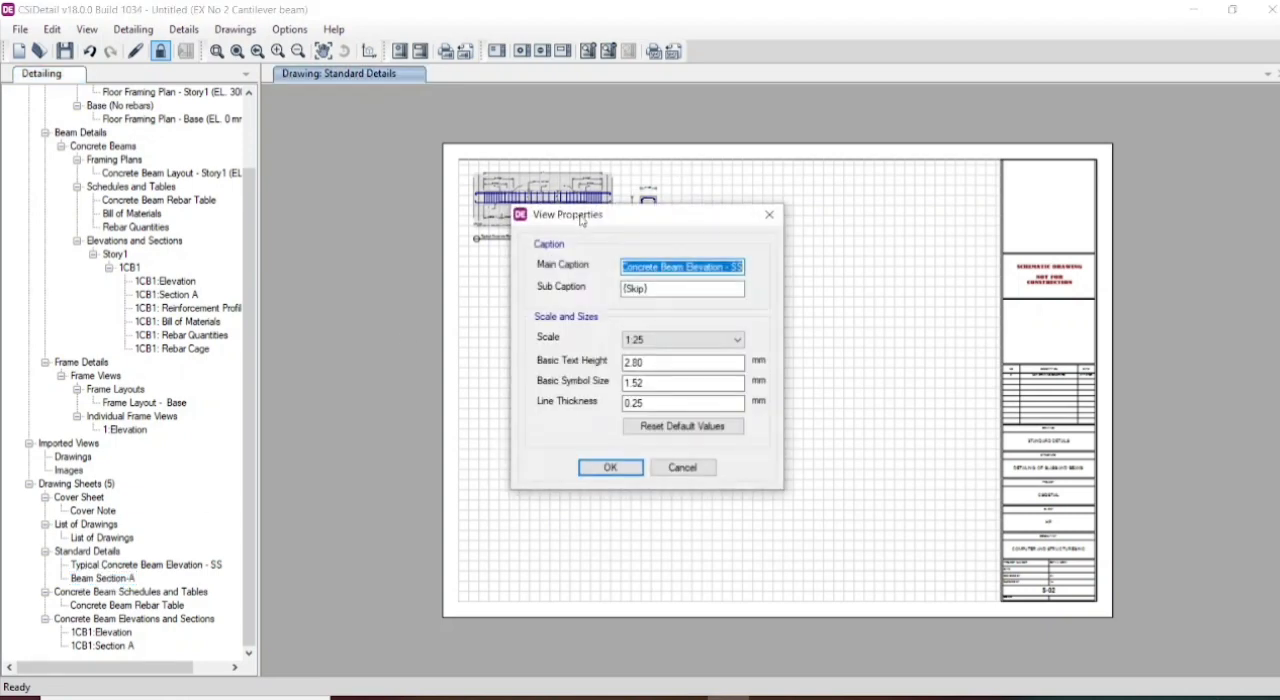
pyautogui.click(684, 342)
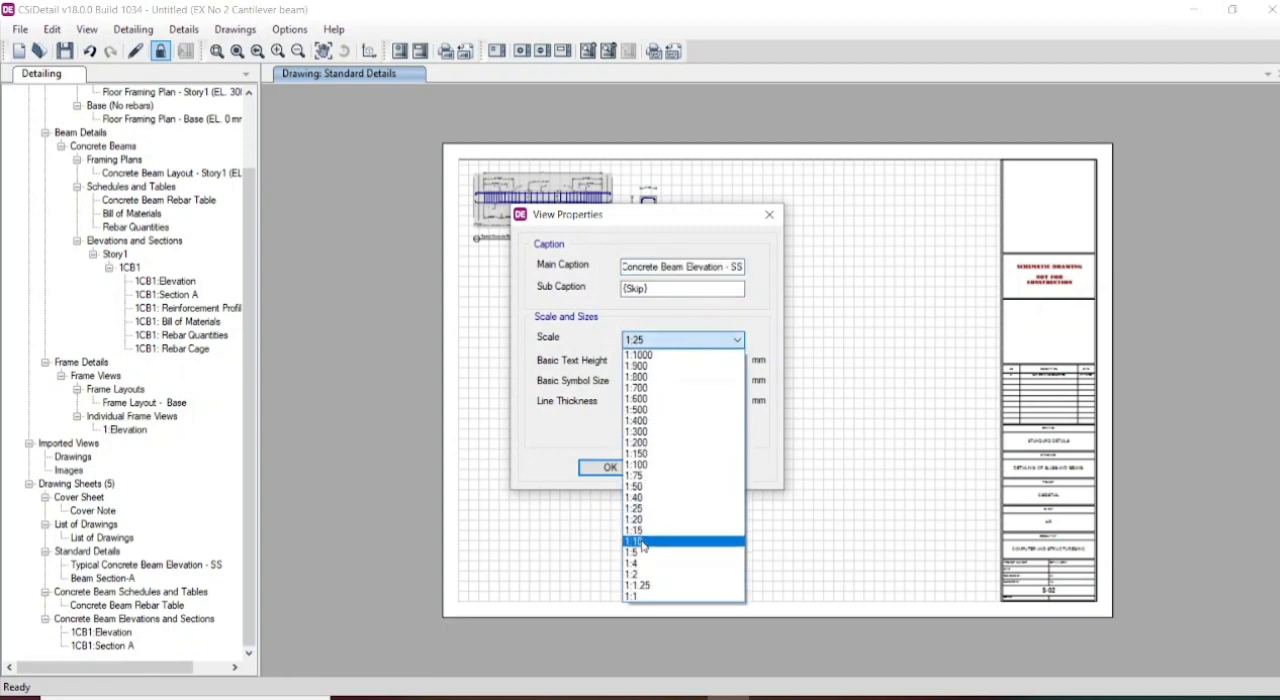
pyautogui.click(642, 545)
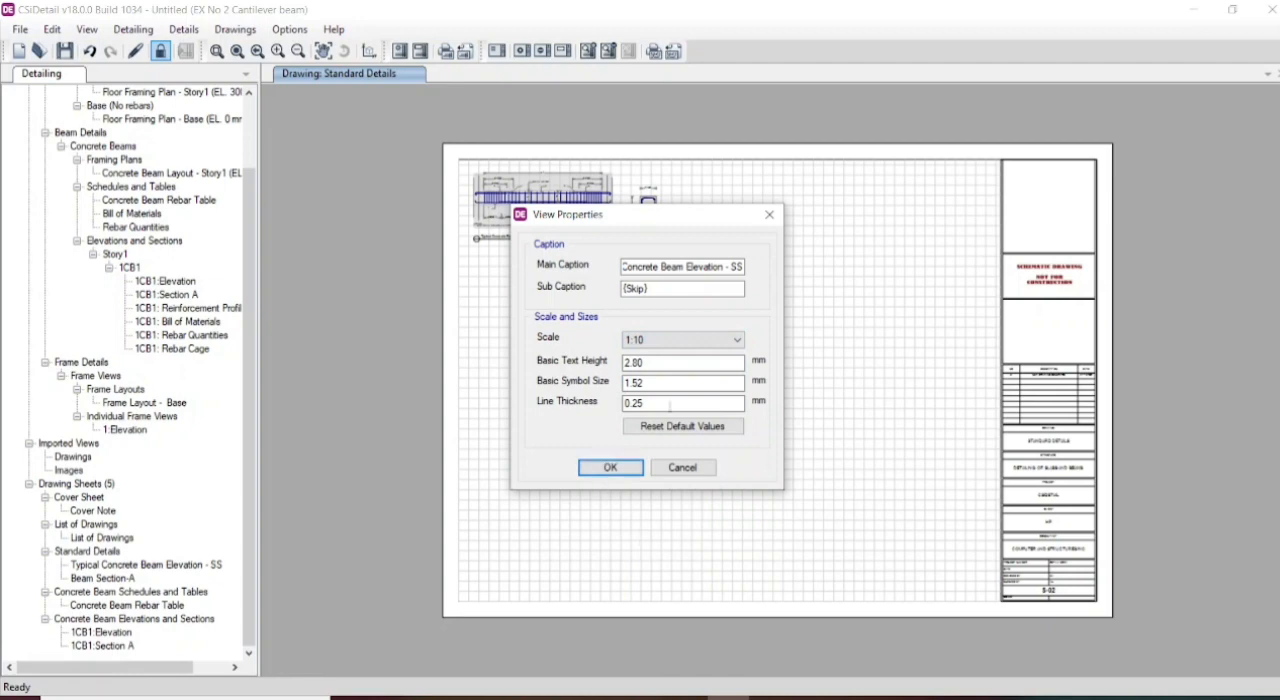
# - Set the typical elevation's basic text height to 5.6 mm and symbol size to 2.8 mm, and move the view down inside the sheet border
pyautogui.moveTo(687, 363); pyautogui.dragTo(553, 378)
pyautogui.write('5.6')
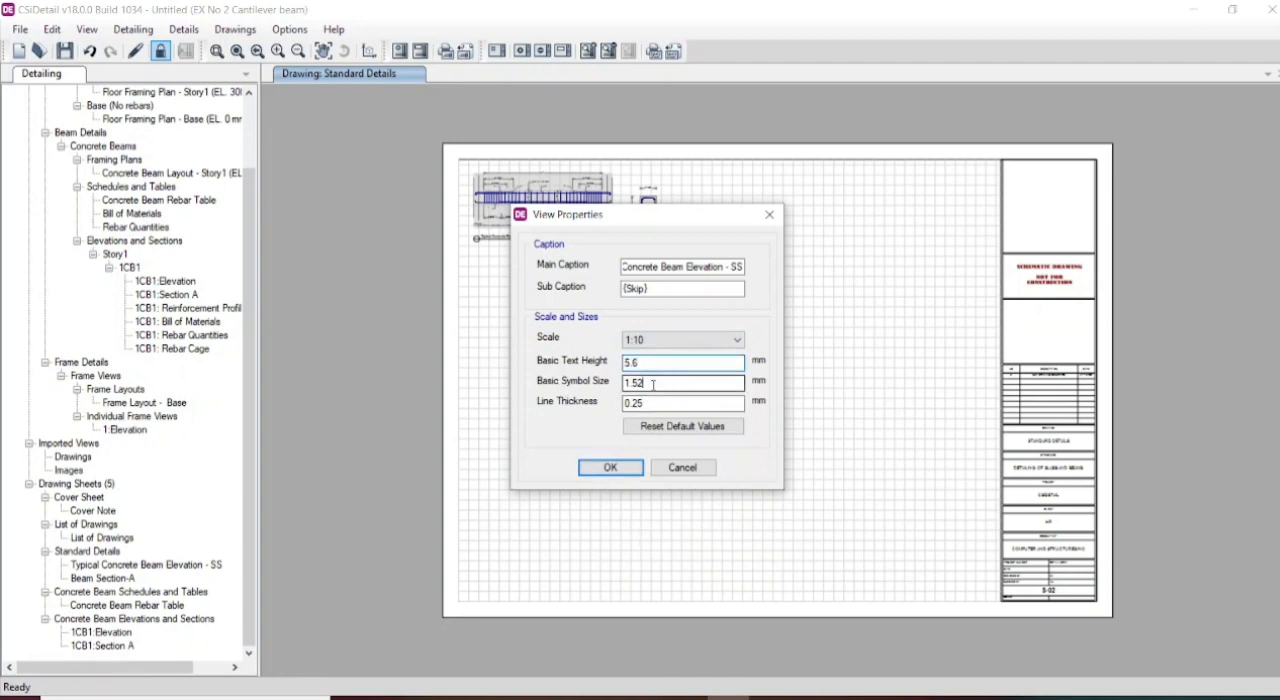
pyautogui.moveTo(660, 385); pyautogui.dragTo(519, 386)
pyautogui.write('2.8')
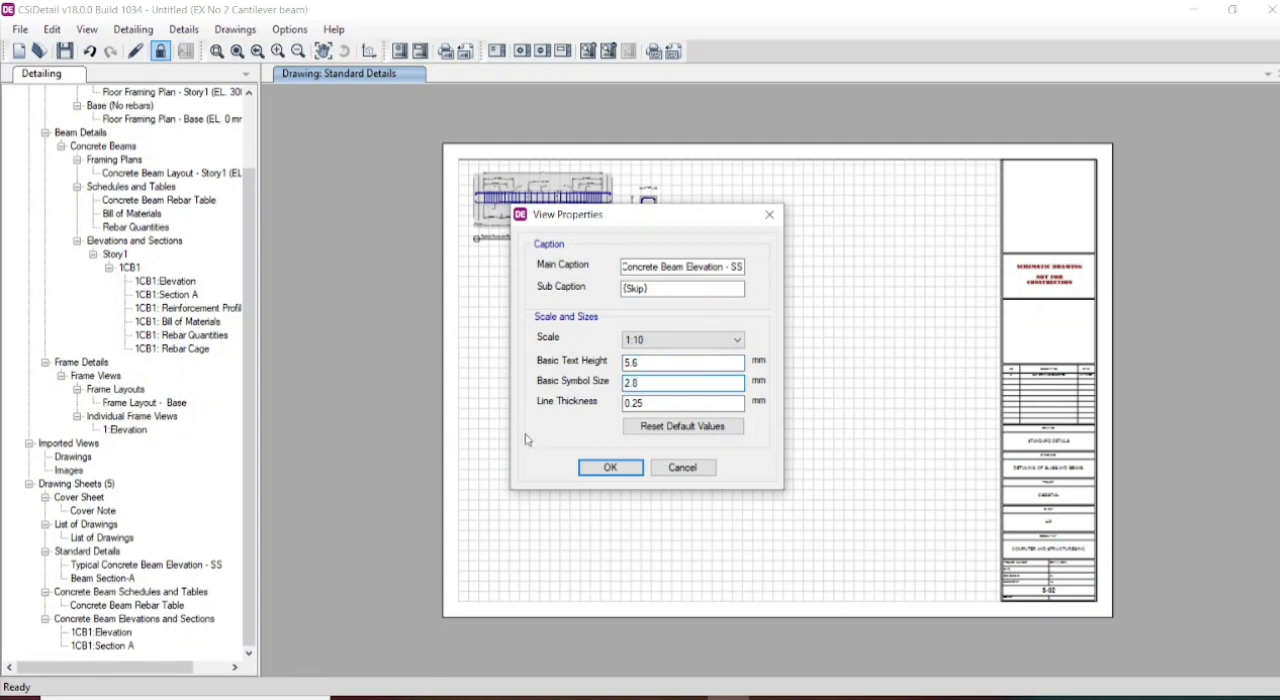
pyautogui.click(599, 468)
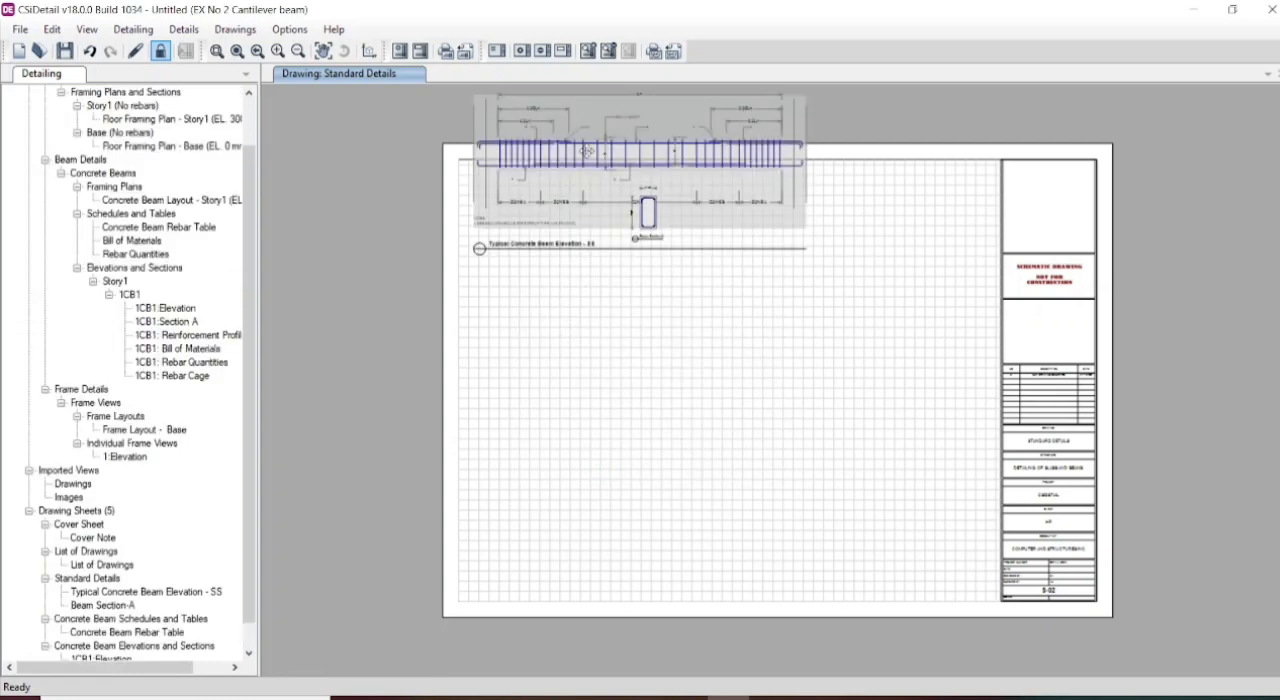
pyautogui.moveTo(586, 151)
pyautogui.mouseDown()
pyautogui.moveTo(586, 337)
pyautogui.moveTo(585, 276)
pyautogui.mouseUp()
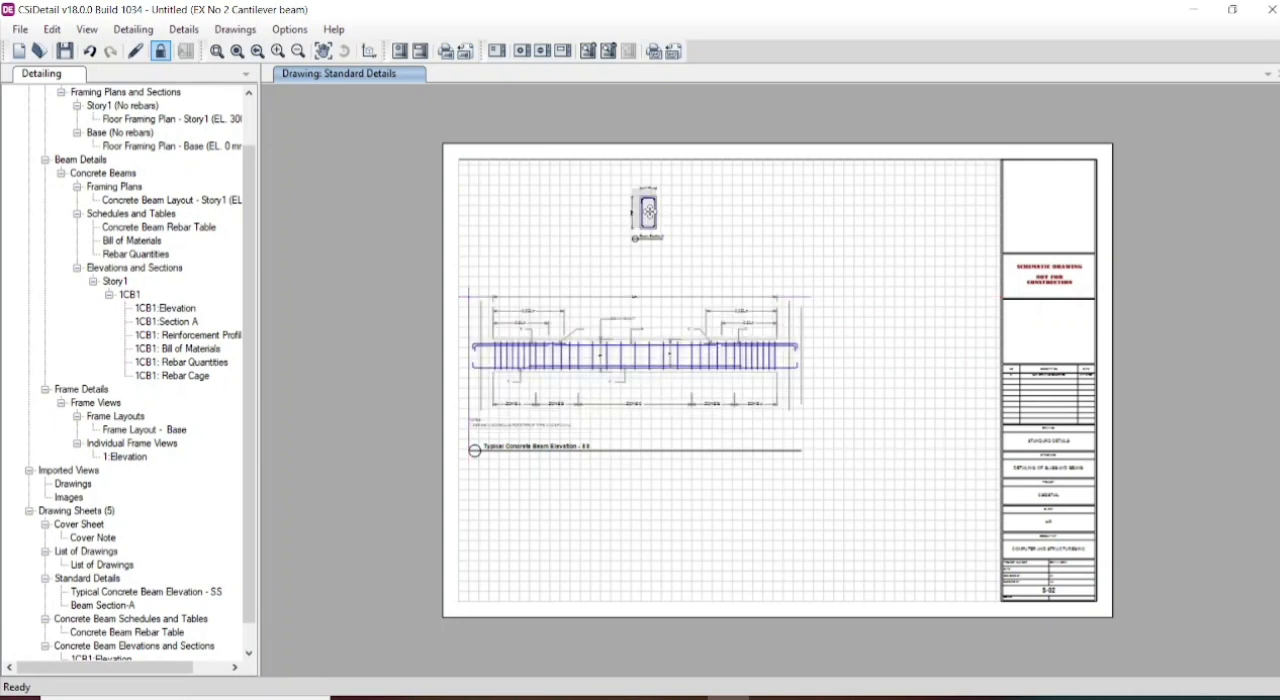
# - Set Beam Section-A to scale 1:5, text height 5.6 mm and symbol size 2.8 mm, and place it between the typical elevation and the title block
pyautogui.rightClick(650, 213)
pyautogui.click(683, 224)
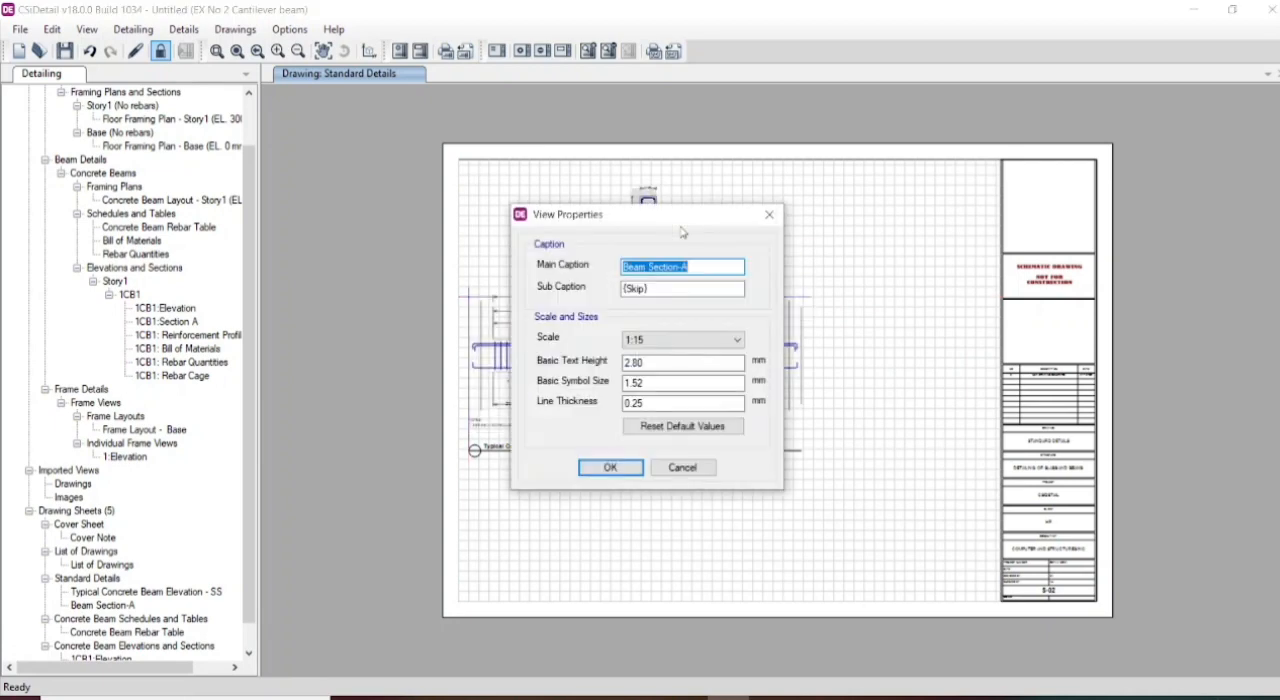
pyautogui.click(662, 339)
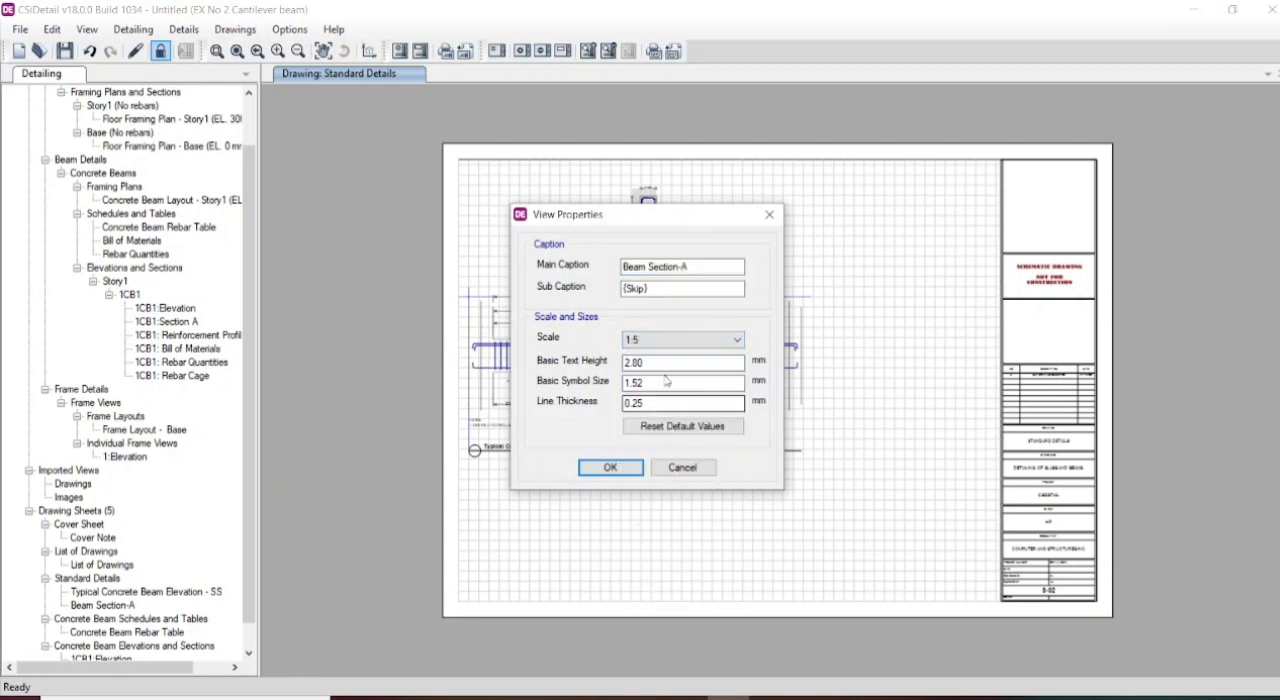
pyautogui.doubleClick(638, 362)
pyautogui.write('5.6')
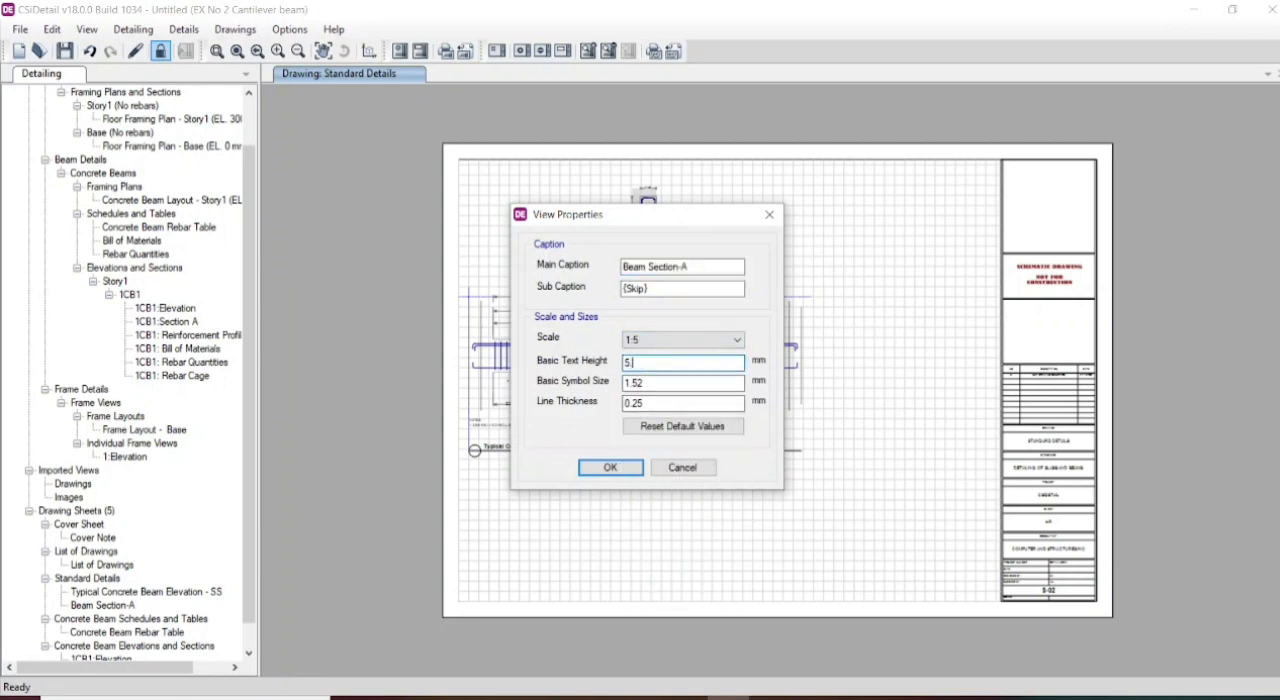
pyautogui.doubleClick(648, 384)
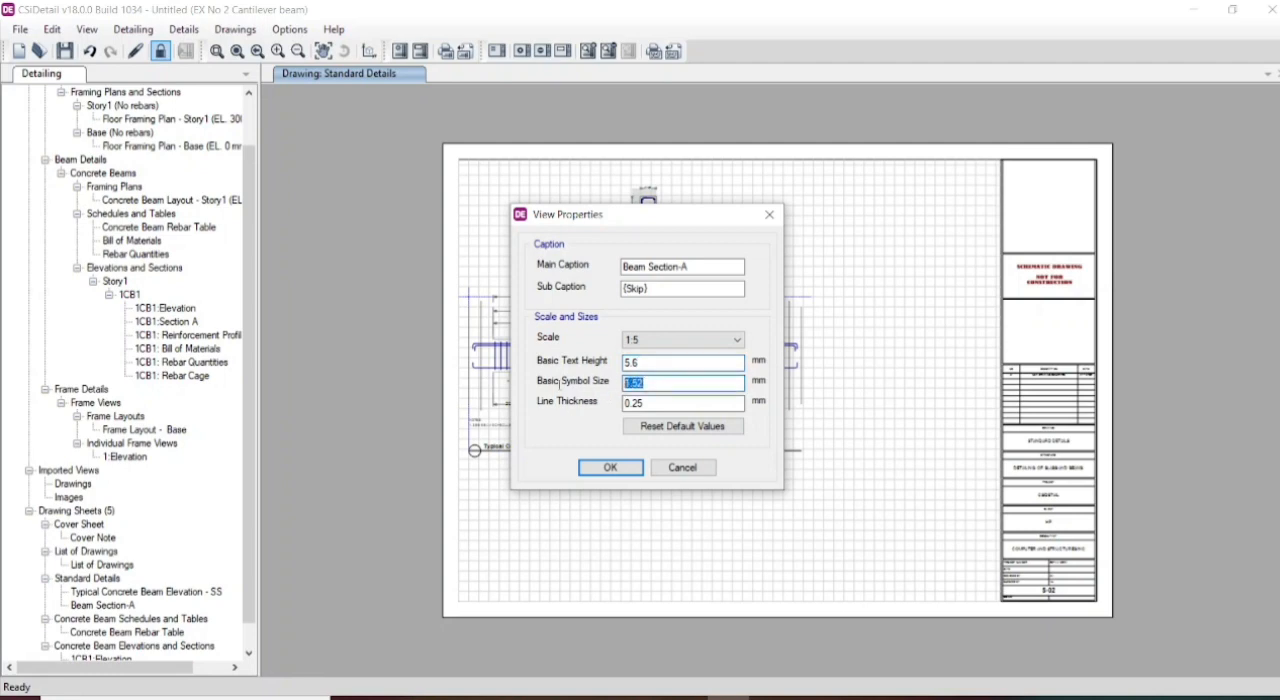
pyautogui.write('2.8')
pyautogui.click(606, 468)
pyautogui.moveTo(681, 143); pyautogui.dragTo(840, 458)
# - Return to the Concrete Beam Elevations and Sections sheet and move the 1CB1 elevation up so its caption fits inside the border
pyautogui.click(100, 606)
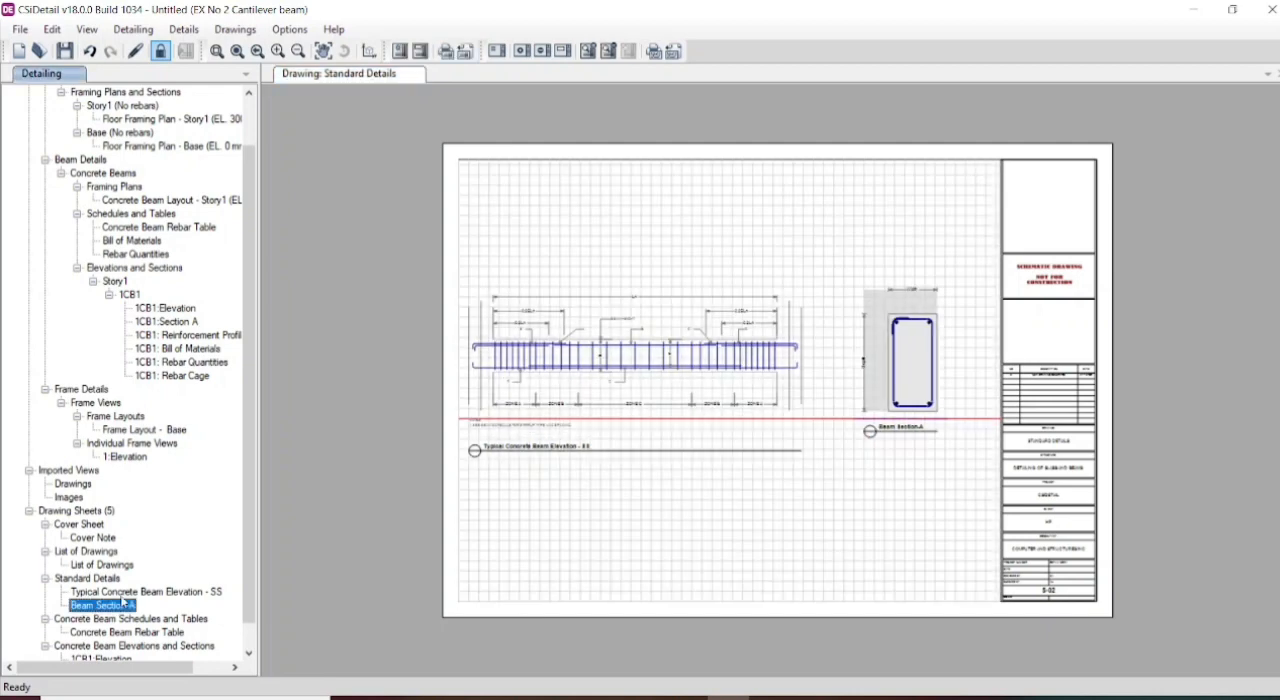
pyautogui.click(130, 593)
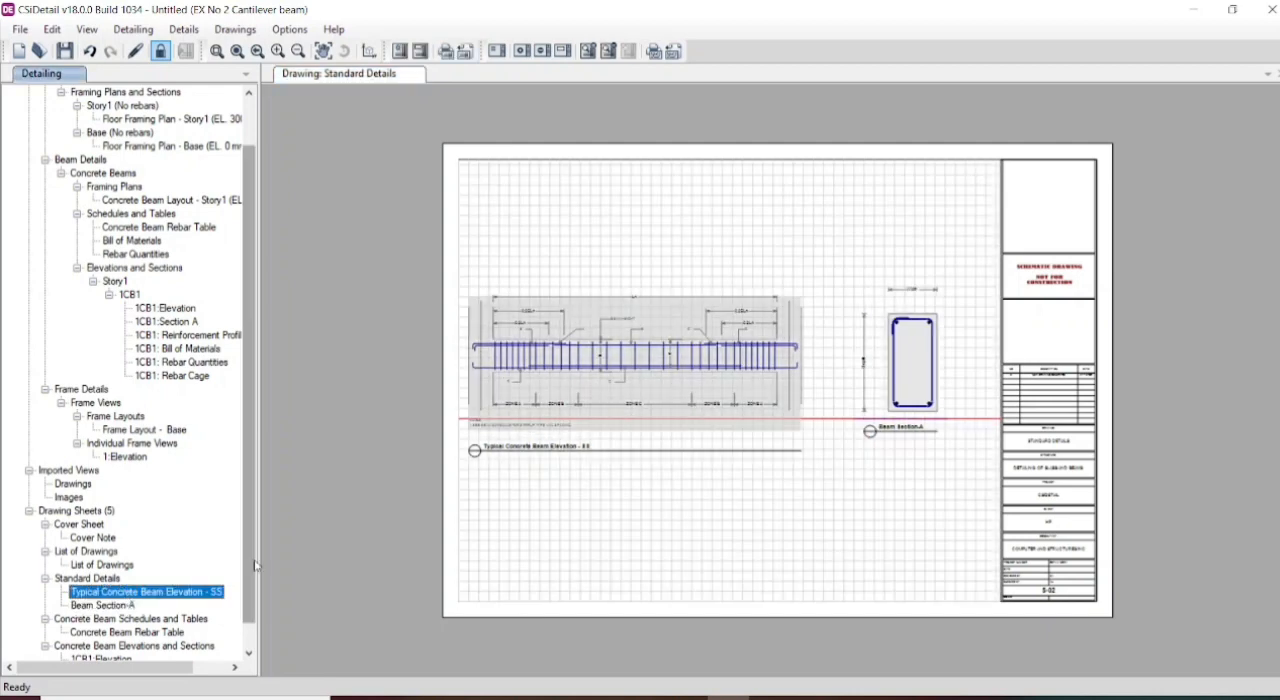
pyautogui.scroll(-1, 245, 555)
pyautogui.click(108, 648)
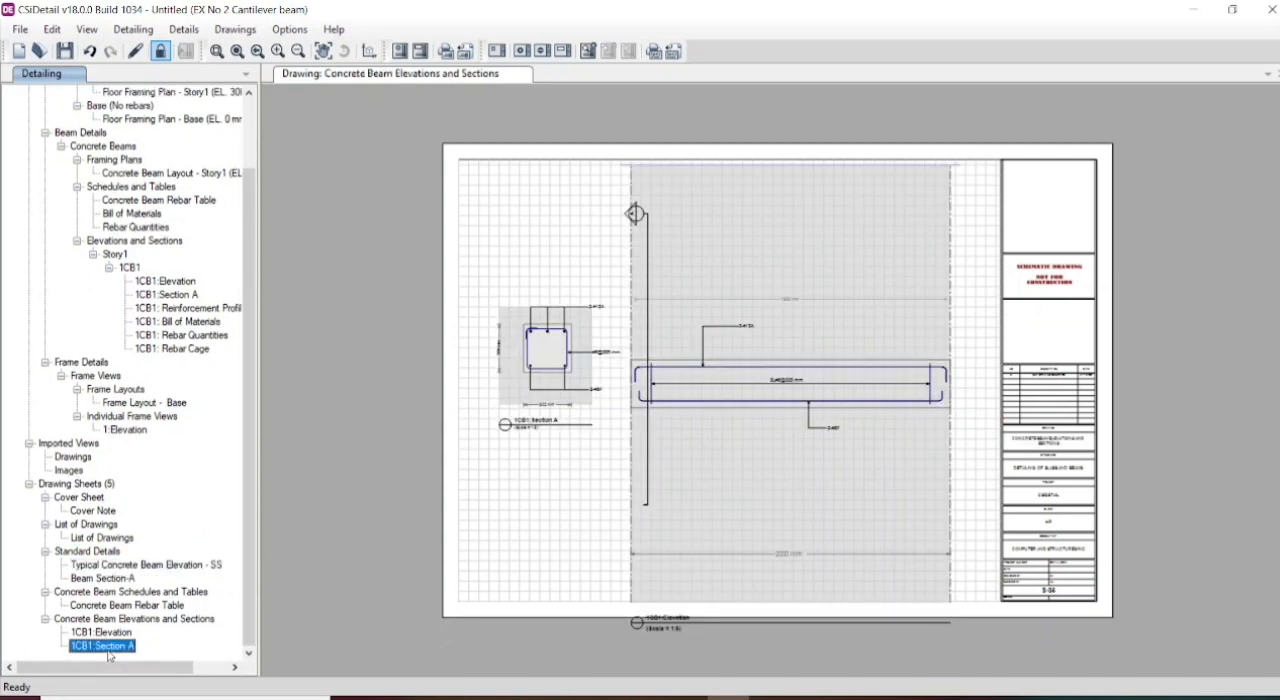
# - Print all drawings with Microsoft Print to PDF on A4 paper in landscape orientation
pyautogui.click(235, 29)
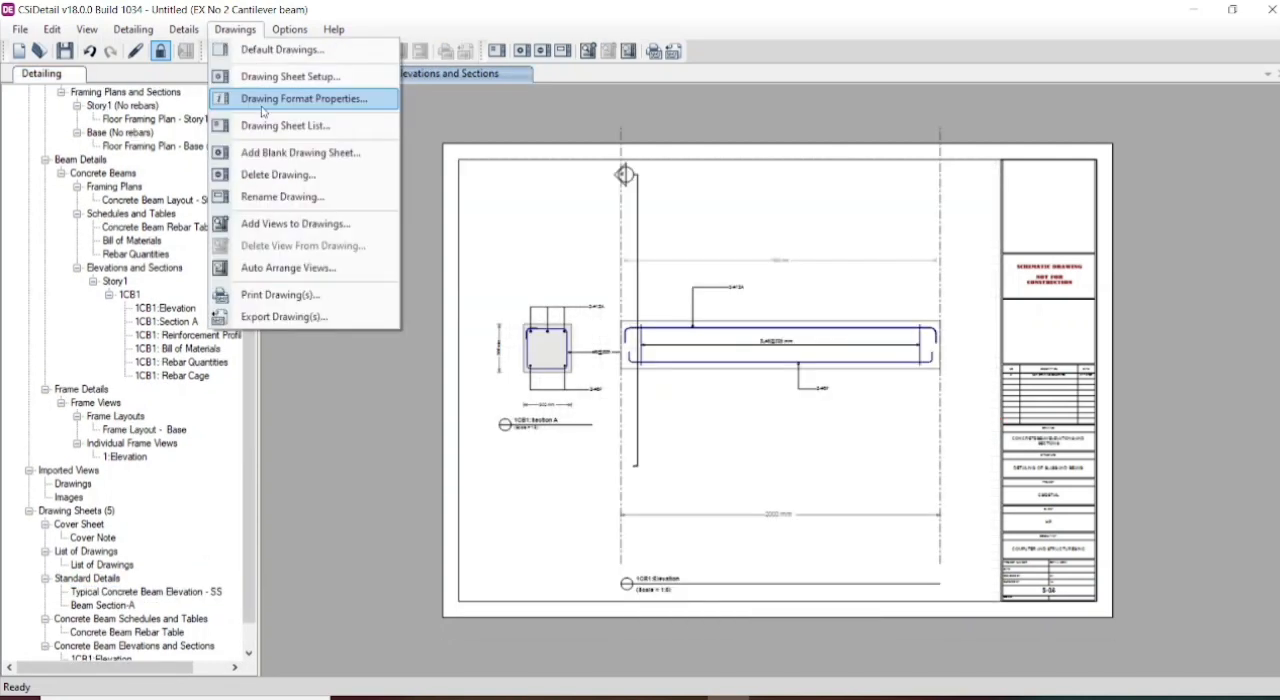
pyautogui.click(263, 296)
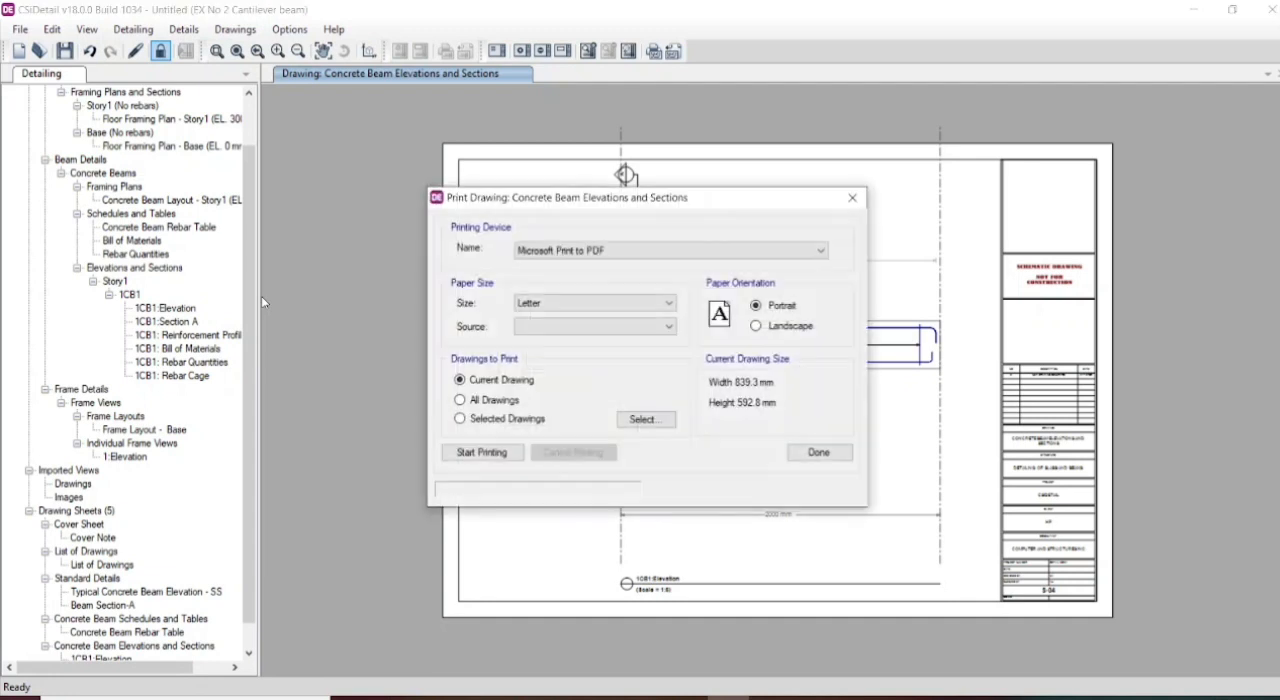
pyautogui.click(639, 305)
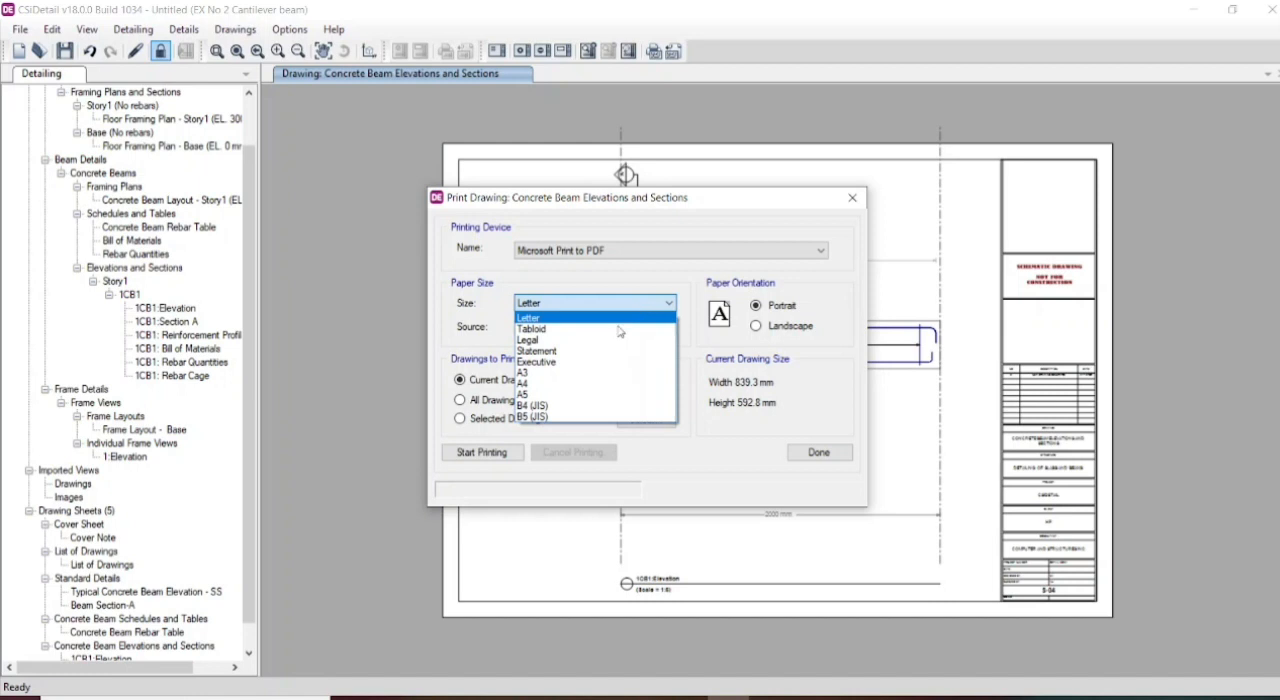
pyautogui.click(590, 383)
pyautogui.click(756, 326)
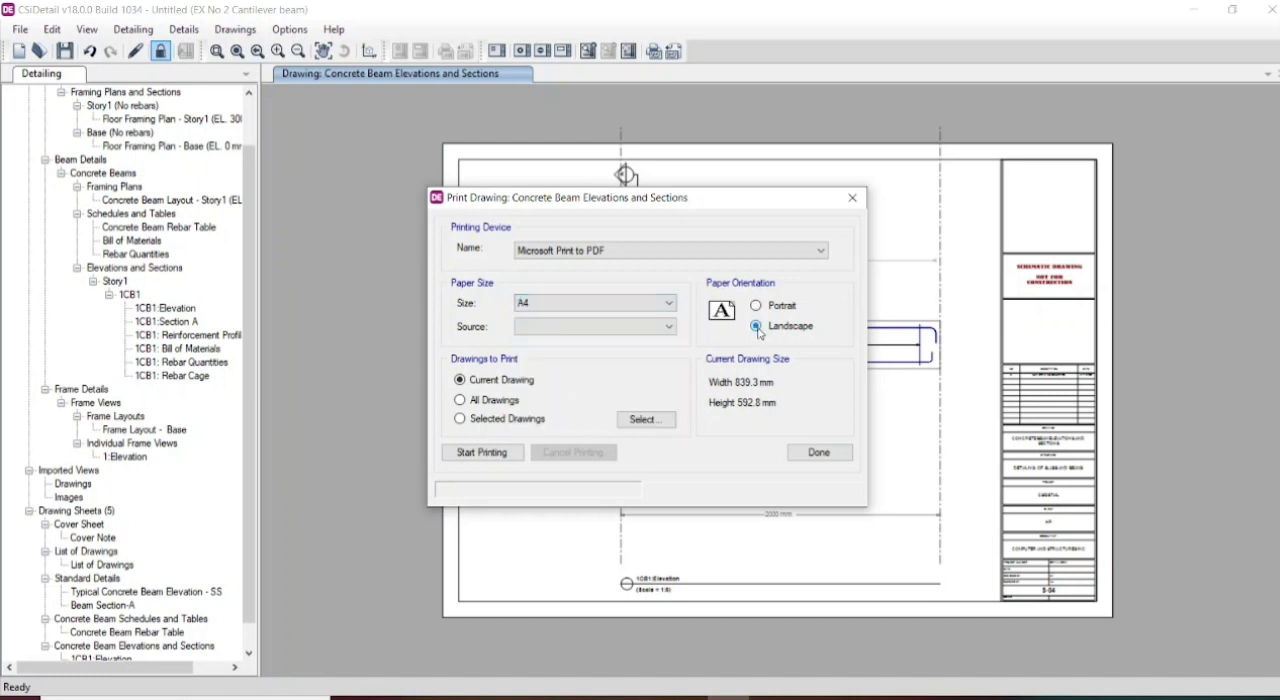
pyautogui.click(461, 400)
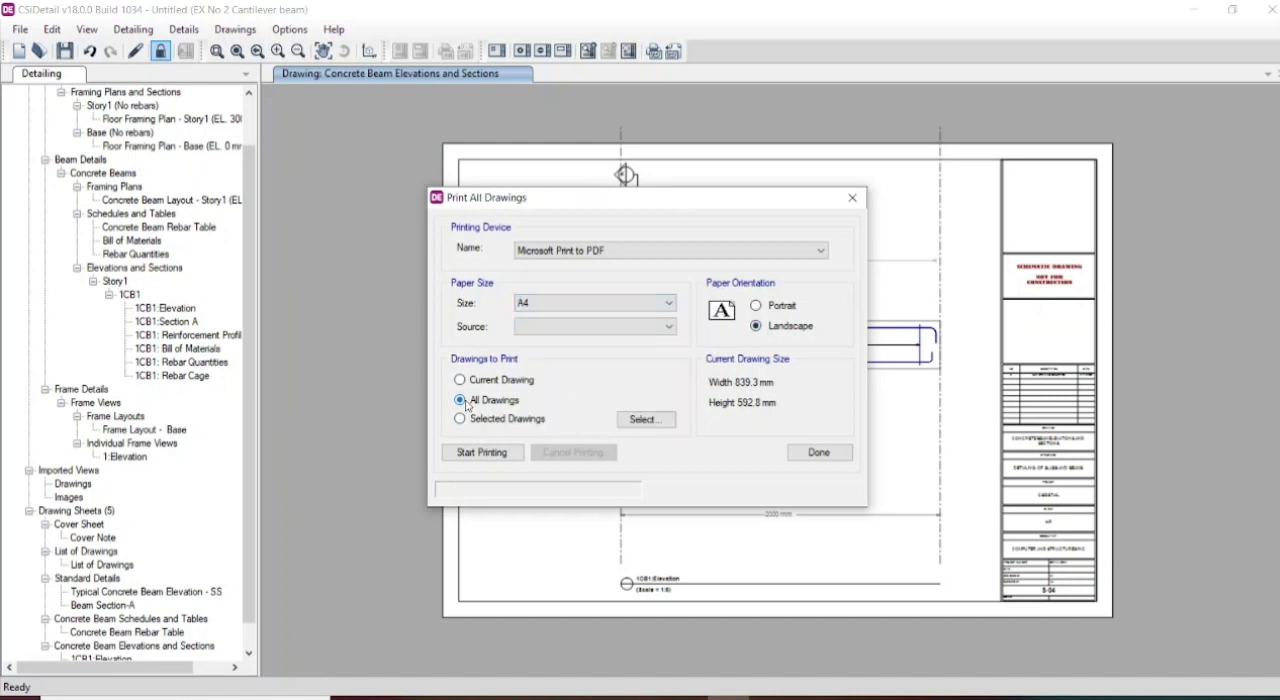
pyautogui.click(490, 455)
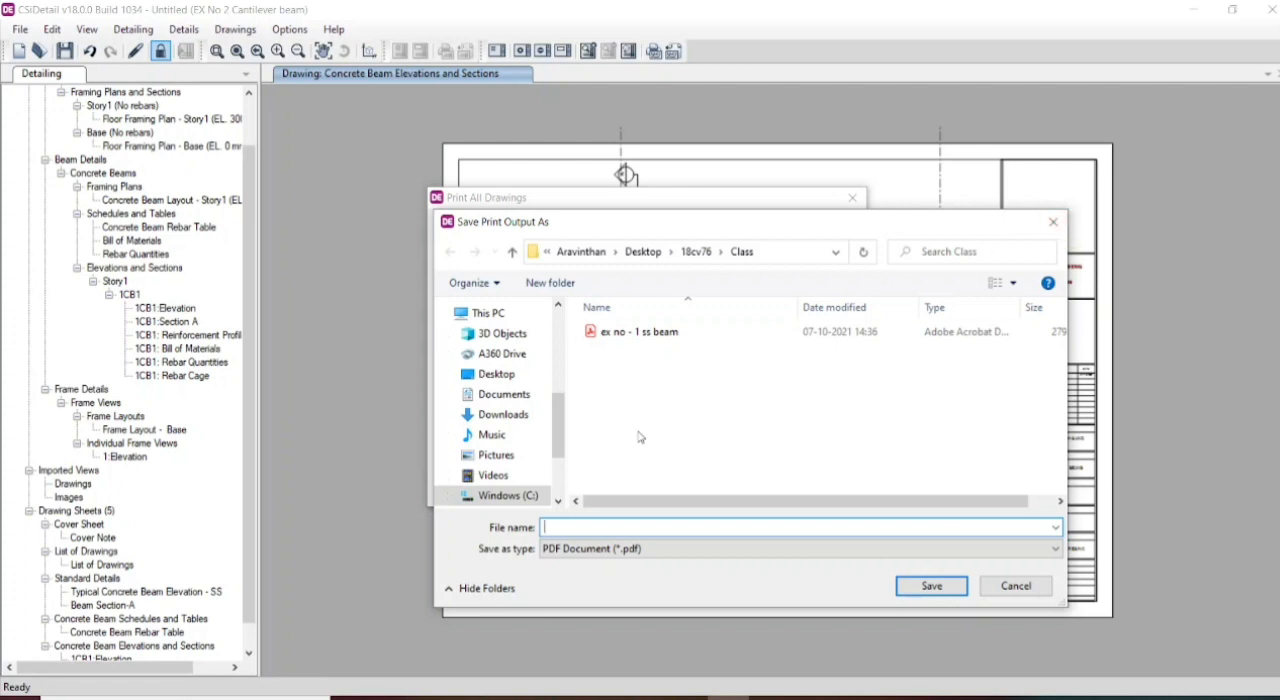
# - Save the print output in the Class folder as "Ex.NO -22- Cantilever beam detailing" and close the print settings
pyautogui.write('Ex.NO -22- Cantilever beam s')
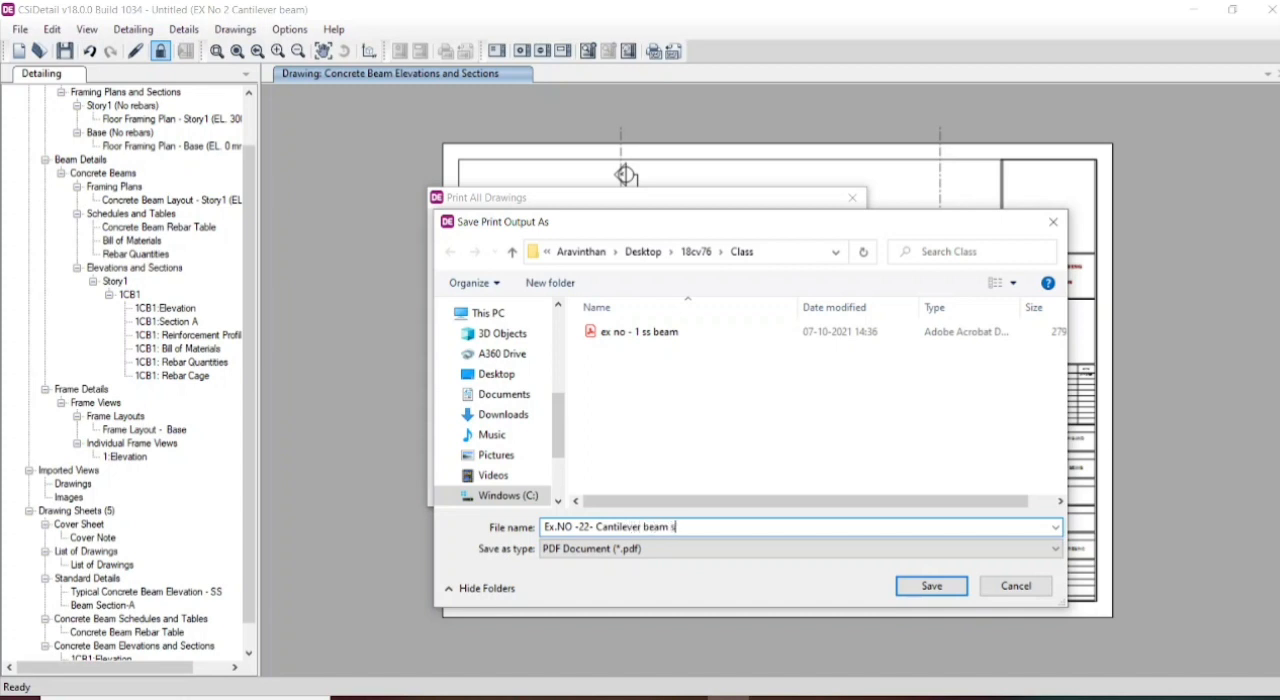
pyautogui.write('=design')
pyautogui.press('BackSpace')
pyautogui.press('BackSpace')
pyautogui.press('BackSpace')
pyautogui.press('BackSpace')
pyautogui.press('BackSpace')
pyautogui.press('BackSpace')
pyautogui.press('BackSpace')
pyautogui.press('BackSpace')
pyautogui.write('detatilin')
pyautogui.press('BackSpace')
pyautogui.press('BackSpace')
pyautogui.press('BackSpace')
pyautogui.press('BackSpace')
pyautogui.press('BackSpace')
pyautogui.write('iling')
pyautogui.click(940, 590)
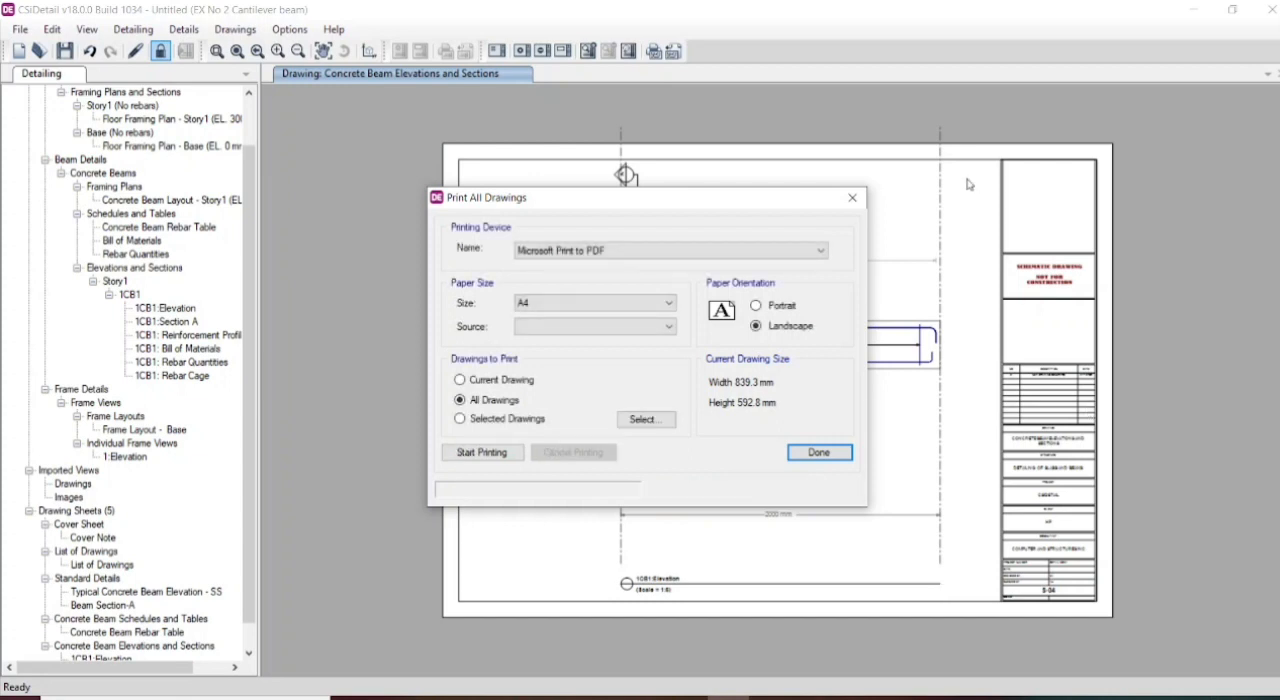
pyautogui.click(817, 453)
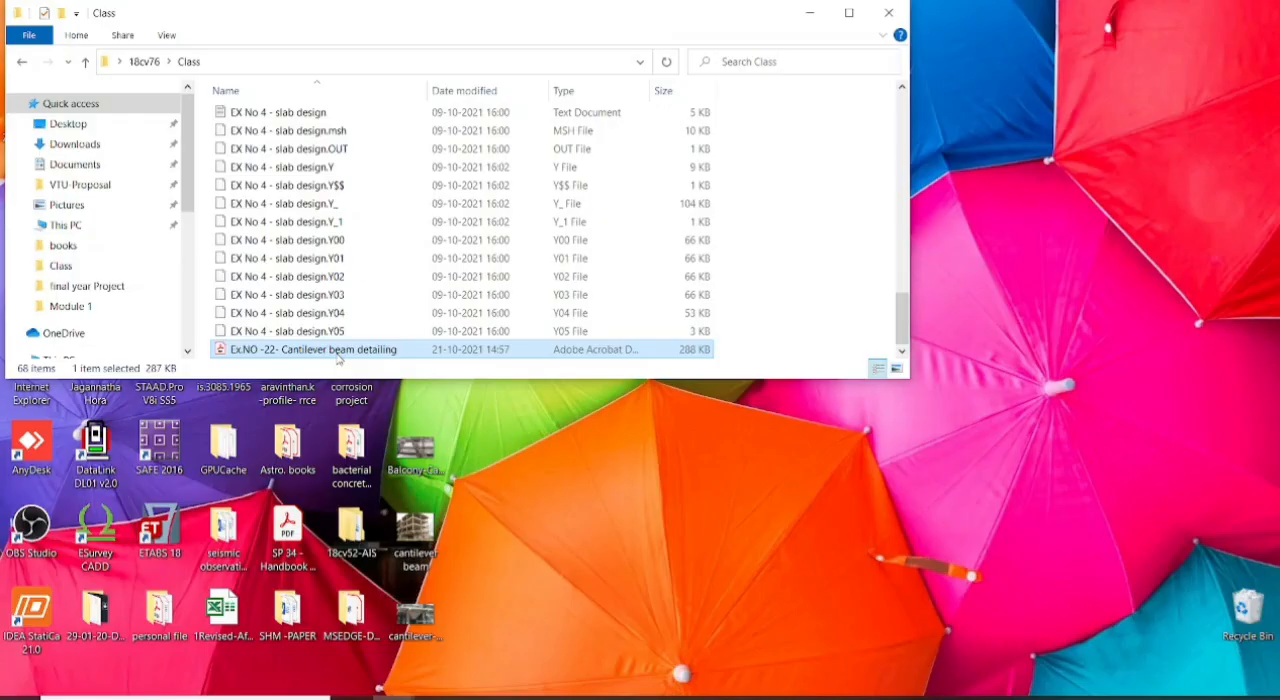
# - Open the saved PDF in Adobe Acrobat Reader and review the standard details, rebar table and beam elevation pages, finishing in full-screen mode
pyautogui.doubleClick(337, 355)
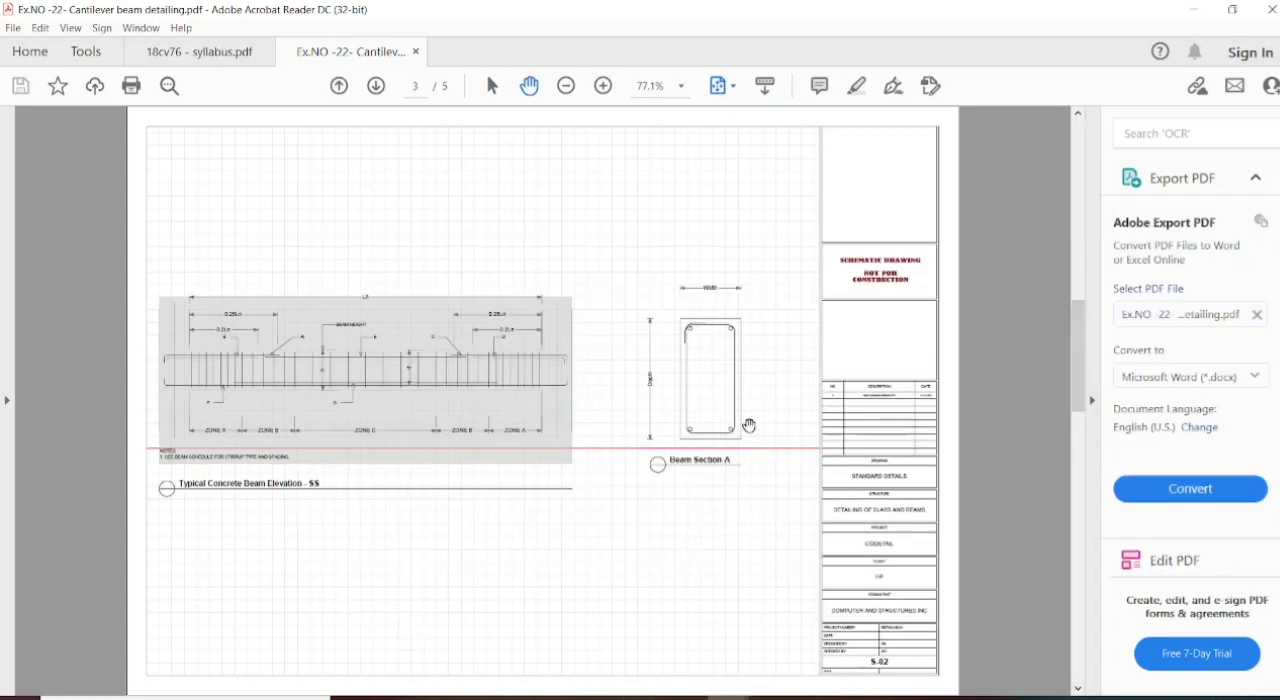
pyautogui.scroll(-2, 748, 428)
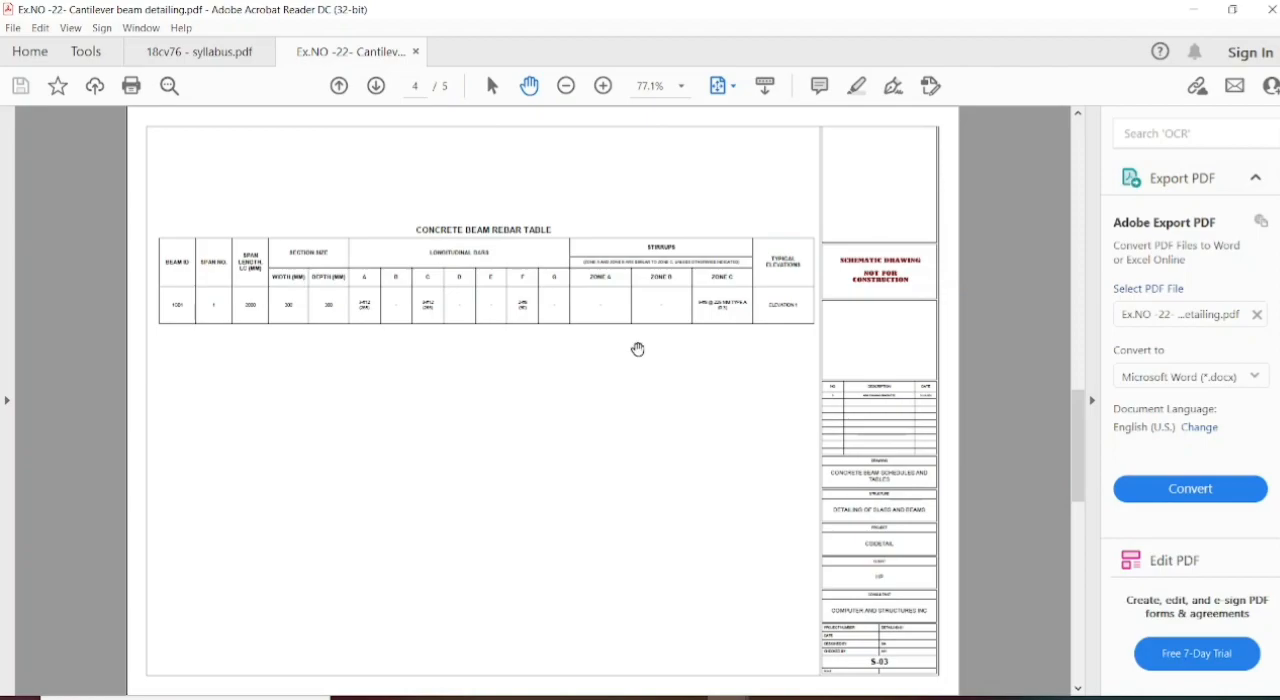
pyautogui.hotkey('ctrl', 'l')
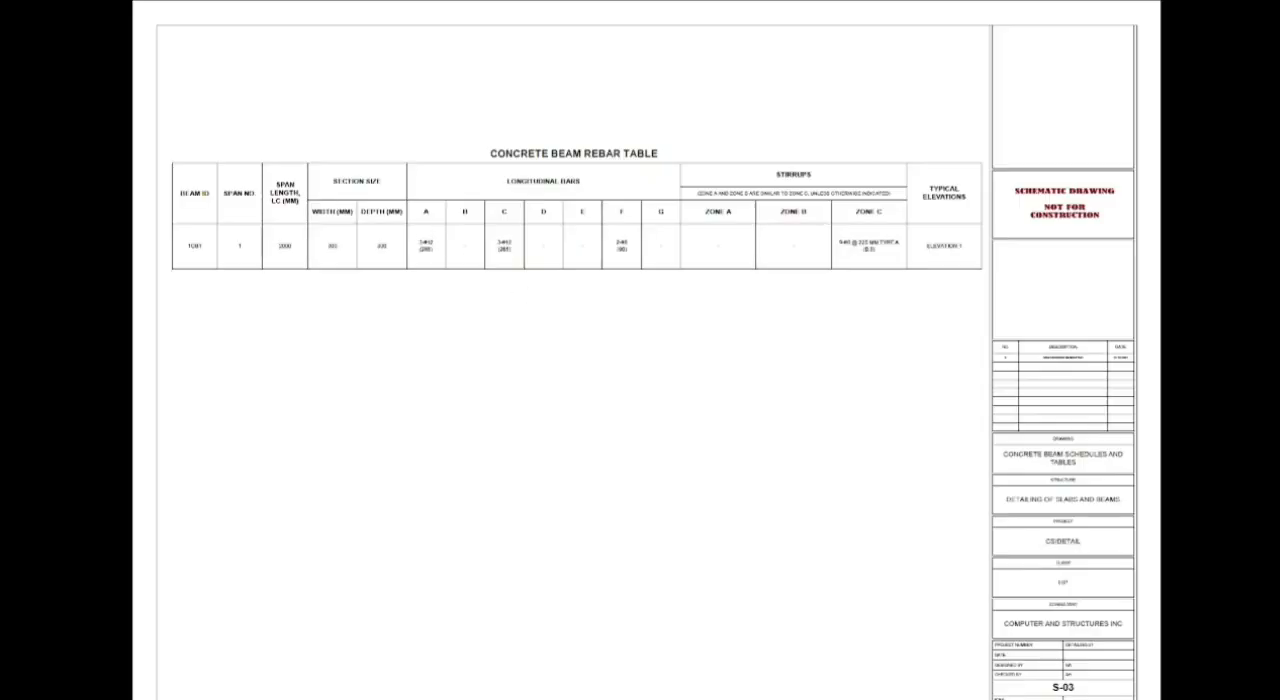
pyautogui.press('Right')
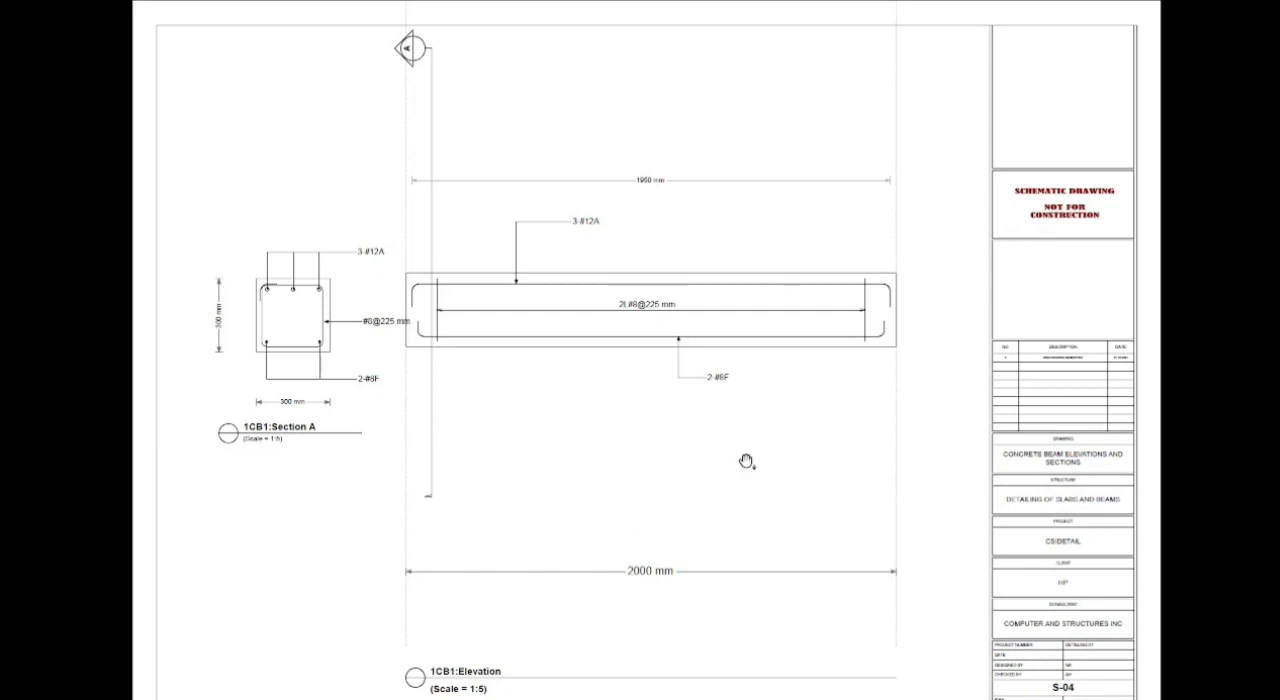